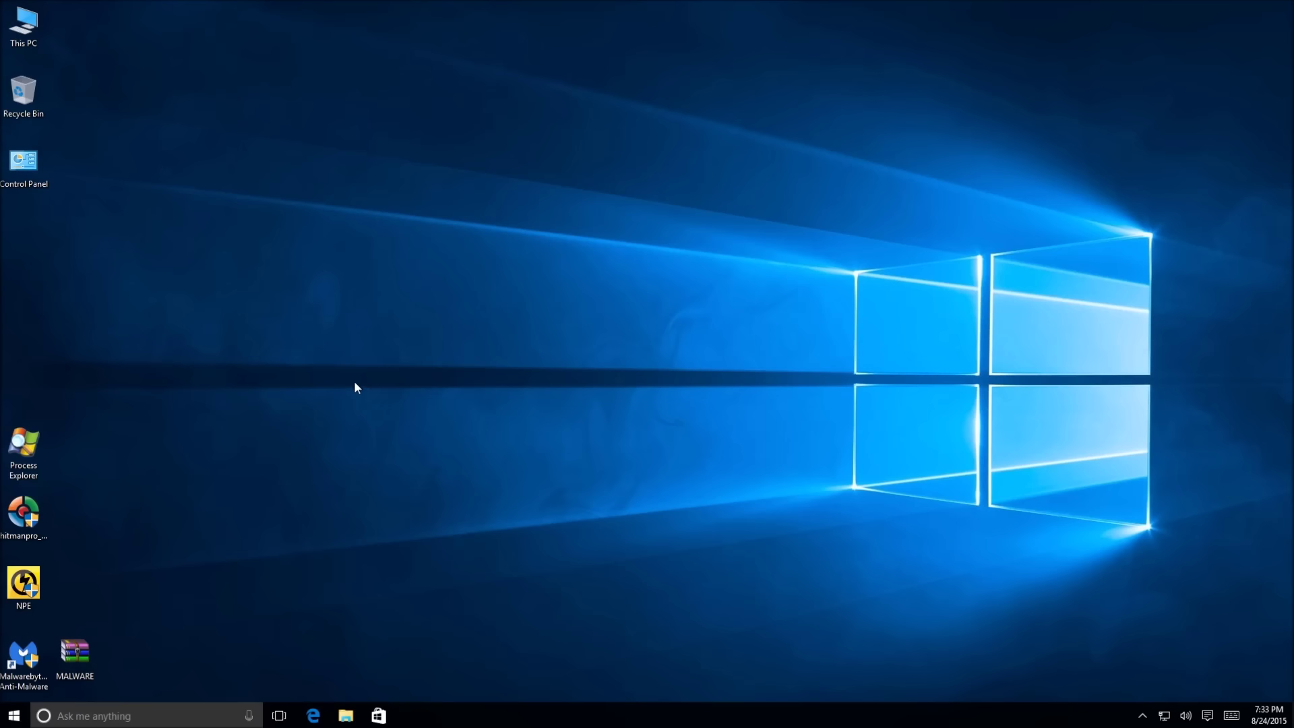
Step: View This PC's system properties (Windows 10 Pro, 2.00 GB RAM), then launch and minimize Edge
right_click(15, 23)
left_click(111, 184)
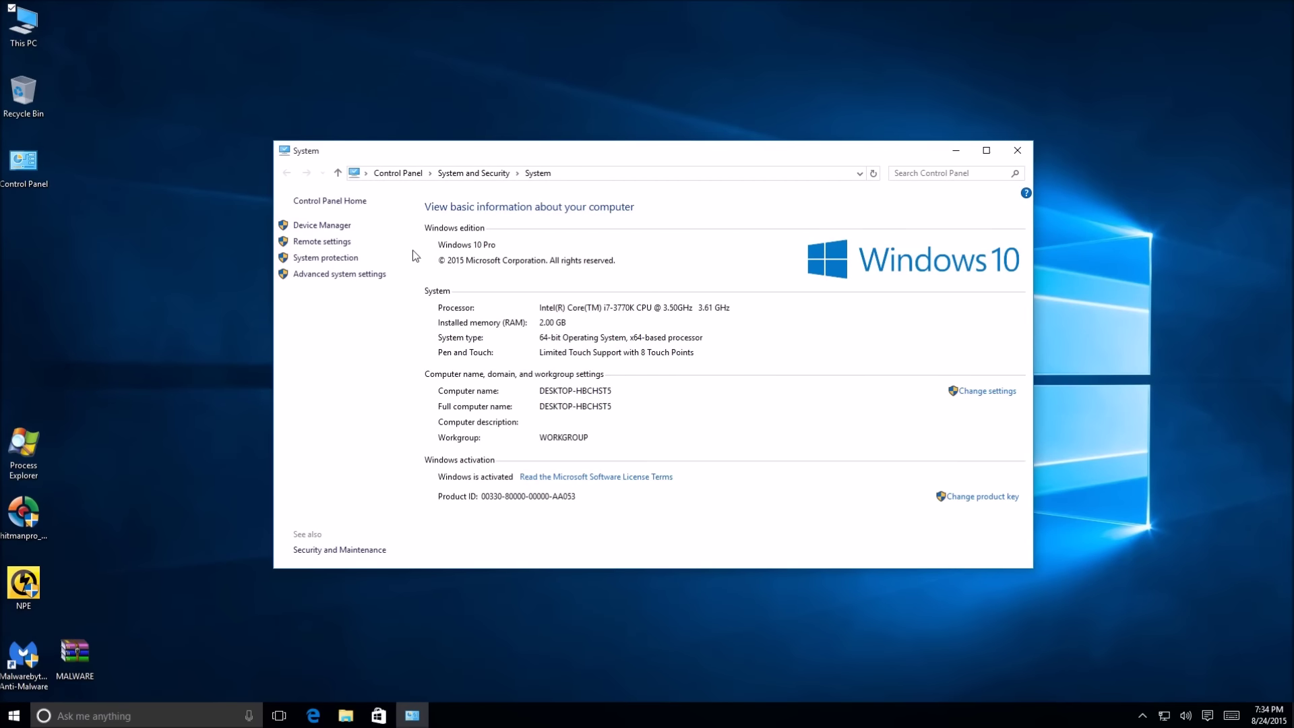
left_click(1018, 150)
left_click(311, 715)
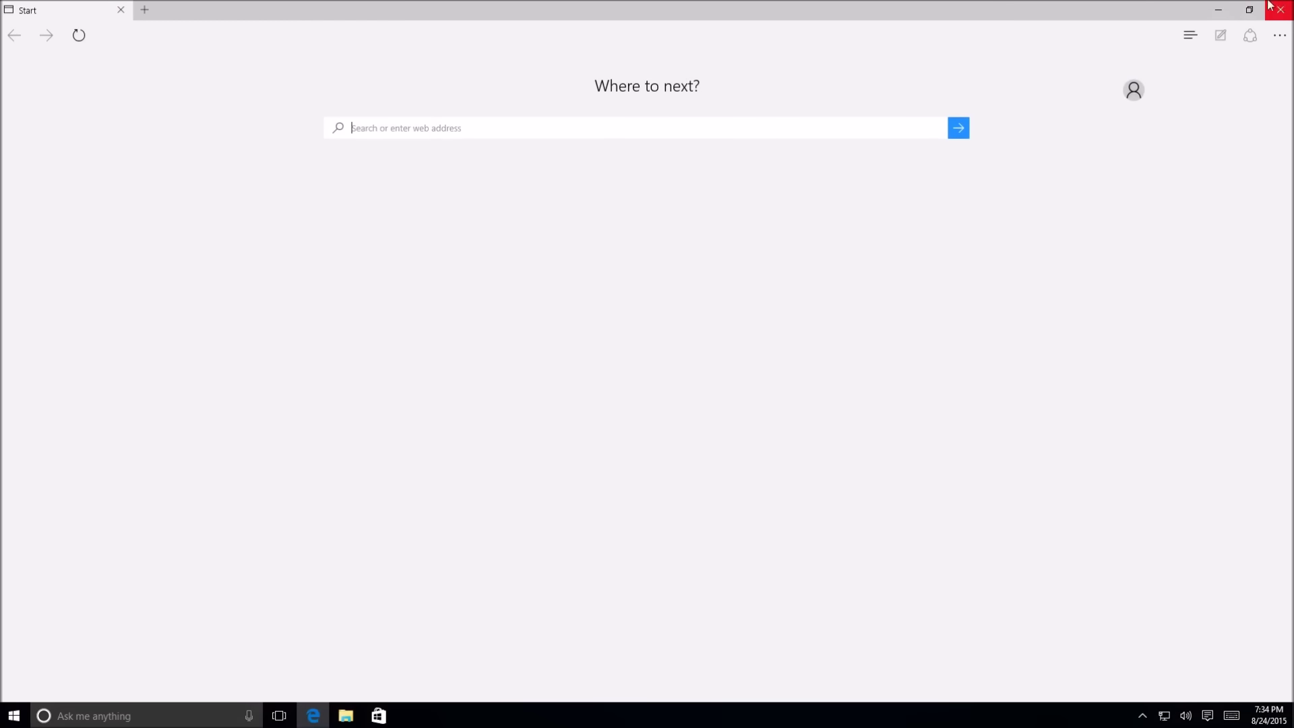
left_click(1220, 5)
Step: Launch Process Explorer from its desktop shortcut and widen the VirusTotal column to show full results
left_click(9, 451)
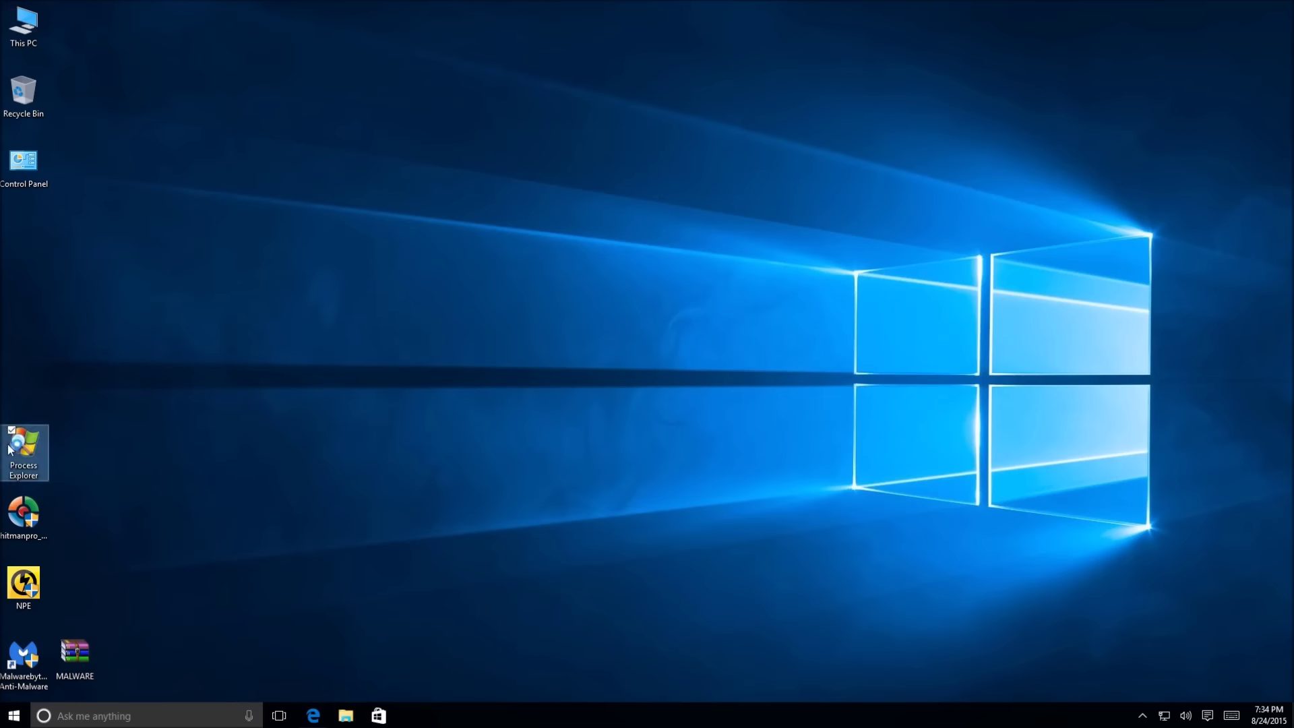
double_click(10, 450)
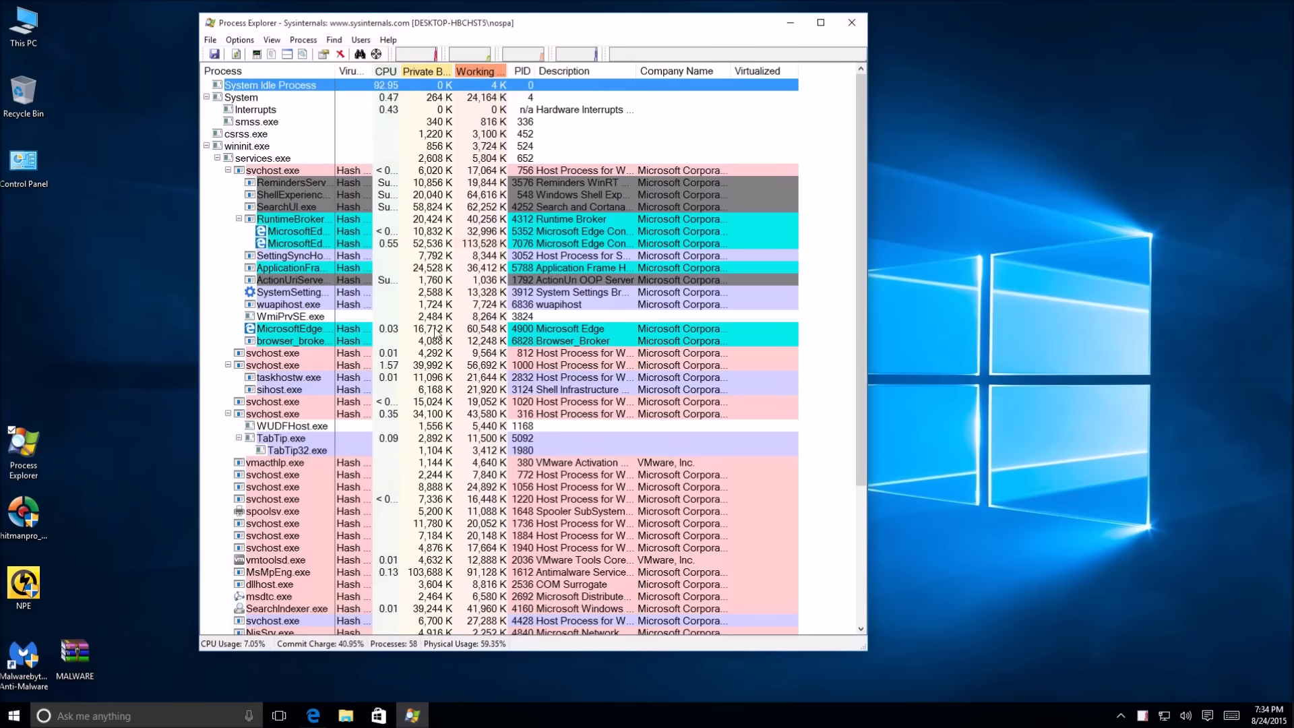
left_click_drag(370, 68, 869, 19)
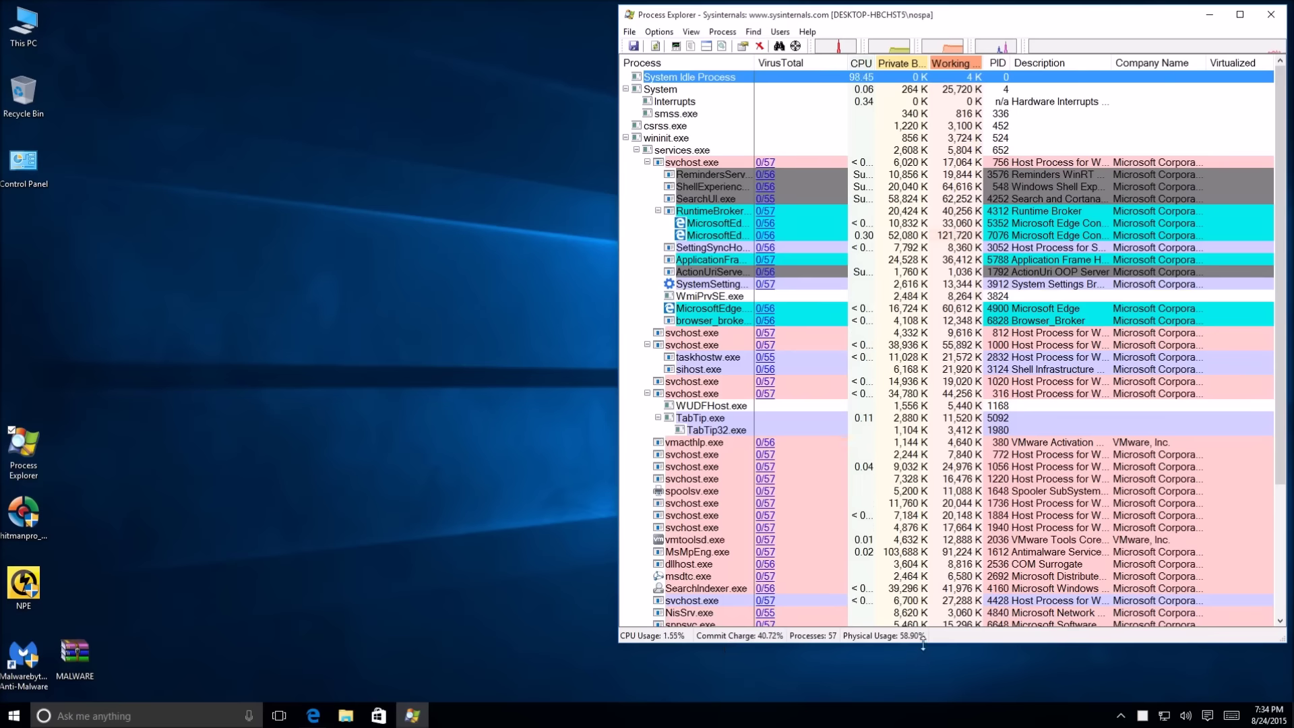
Step: Make the Process Explorer window taller and narrow it from the left side
left_click_drag(923, 644, 923, 699)
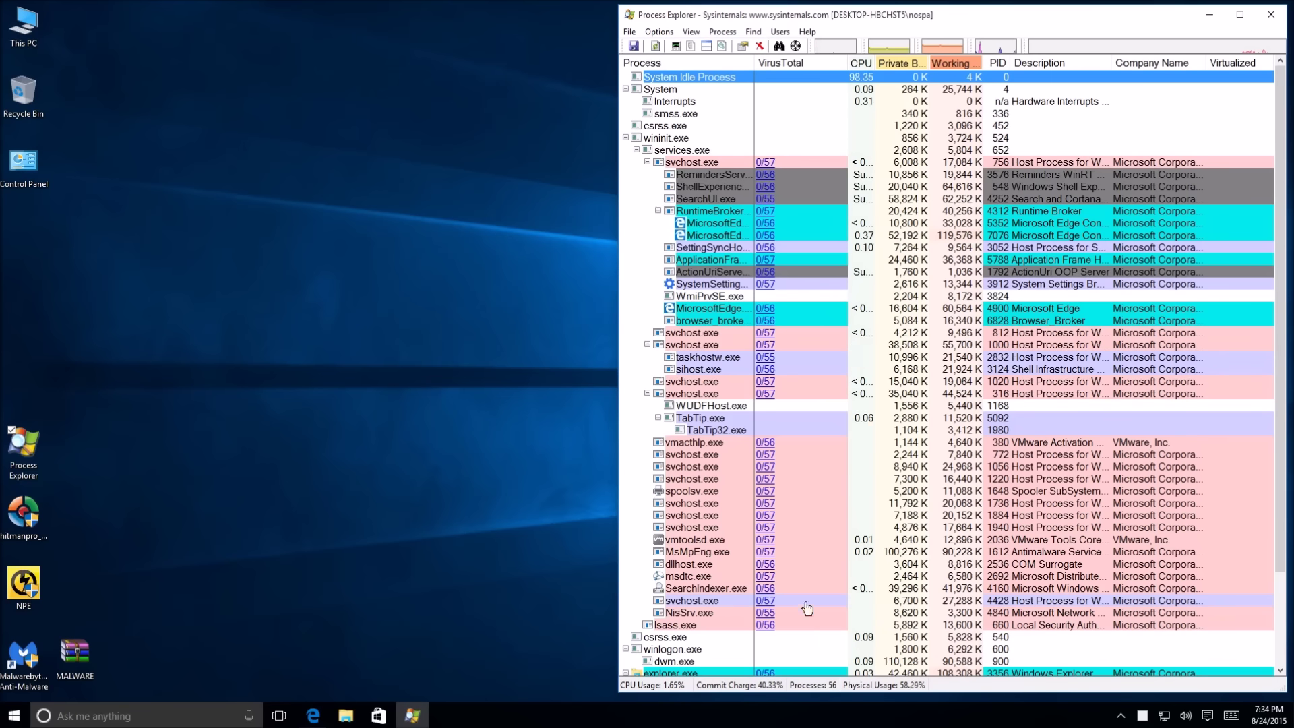
scroll(829, 512, "down", 2)
scroll(812, 507, "up", 2)
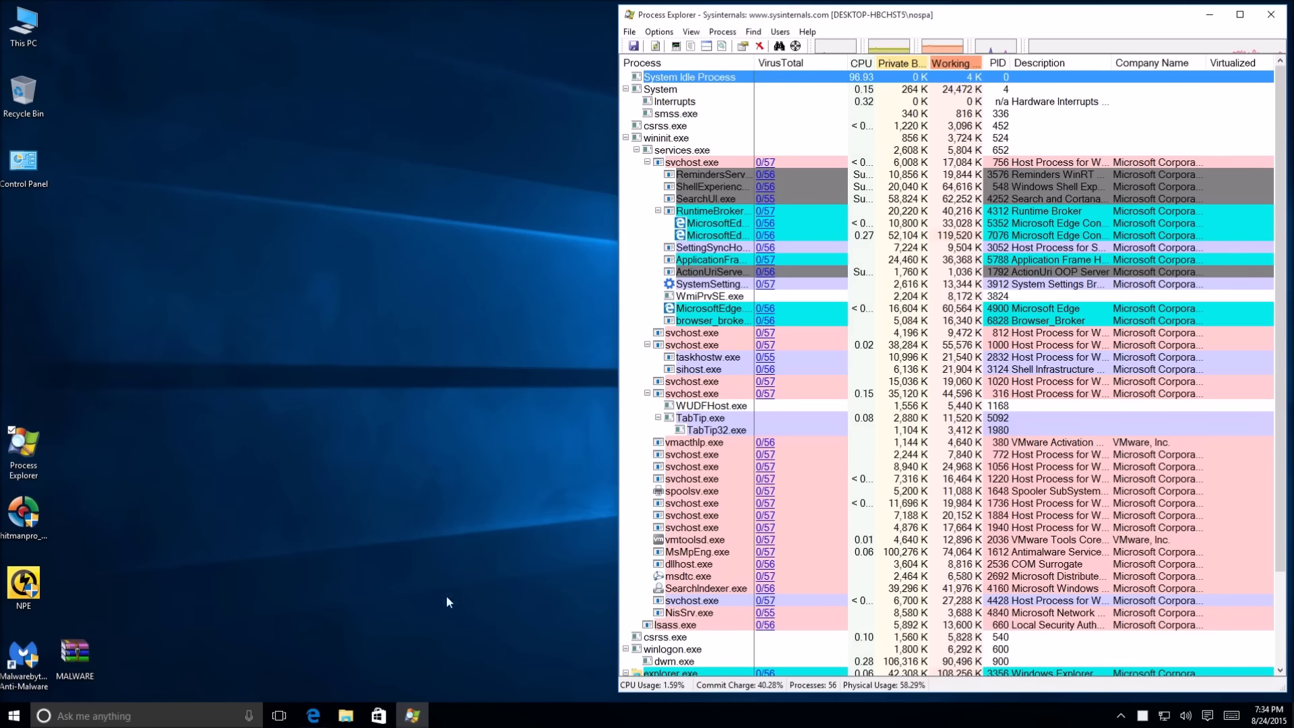
left_click_drag(619, 430, 743, 431)
Step: Restore Edge into a smaller window, move it to the screen's left, and narrow it beside Process Explorer
left_click(313, 716)
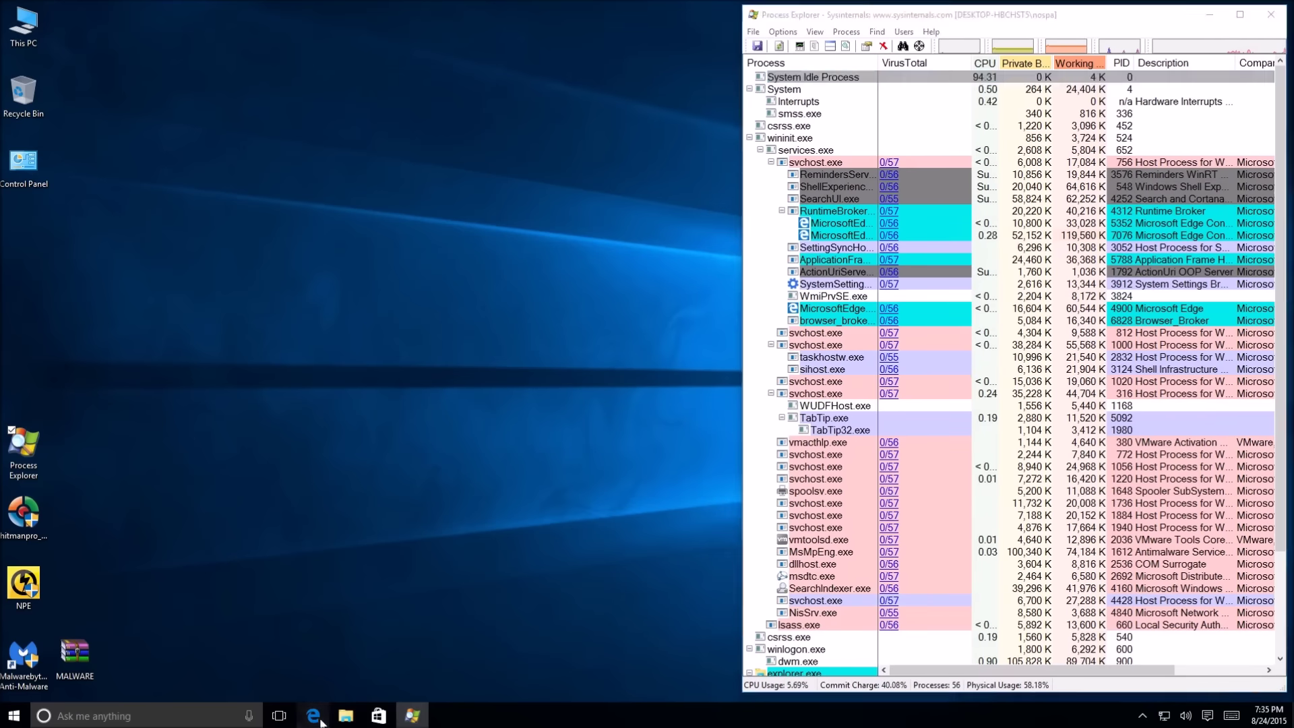
left_click(1240, 12)
left_click_drag(808, 21, 596, 24)
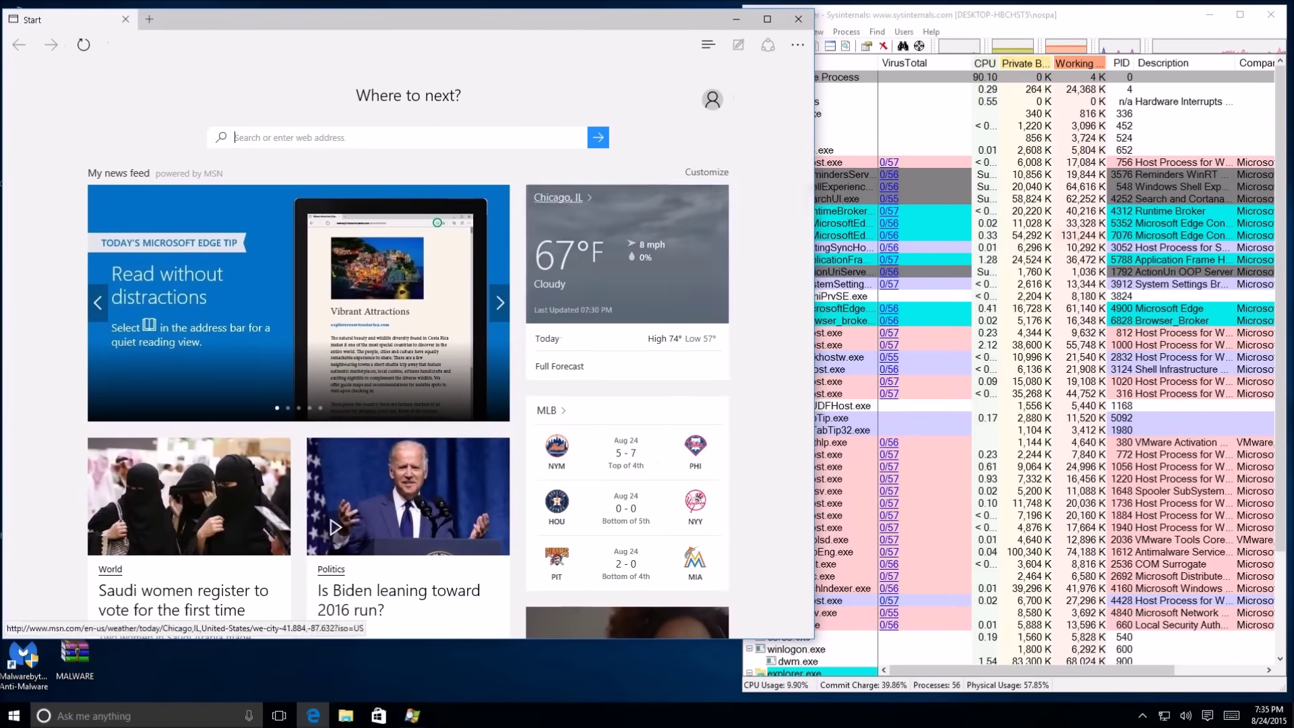
left_click_drag(813, 639, 716, 684)
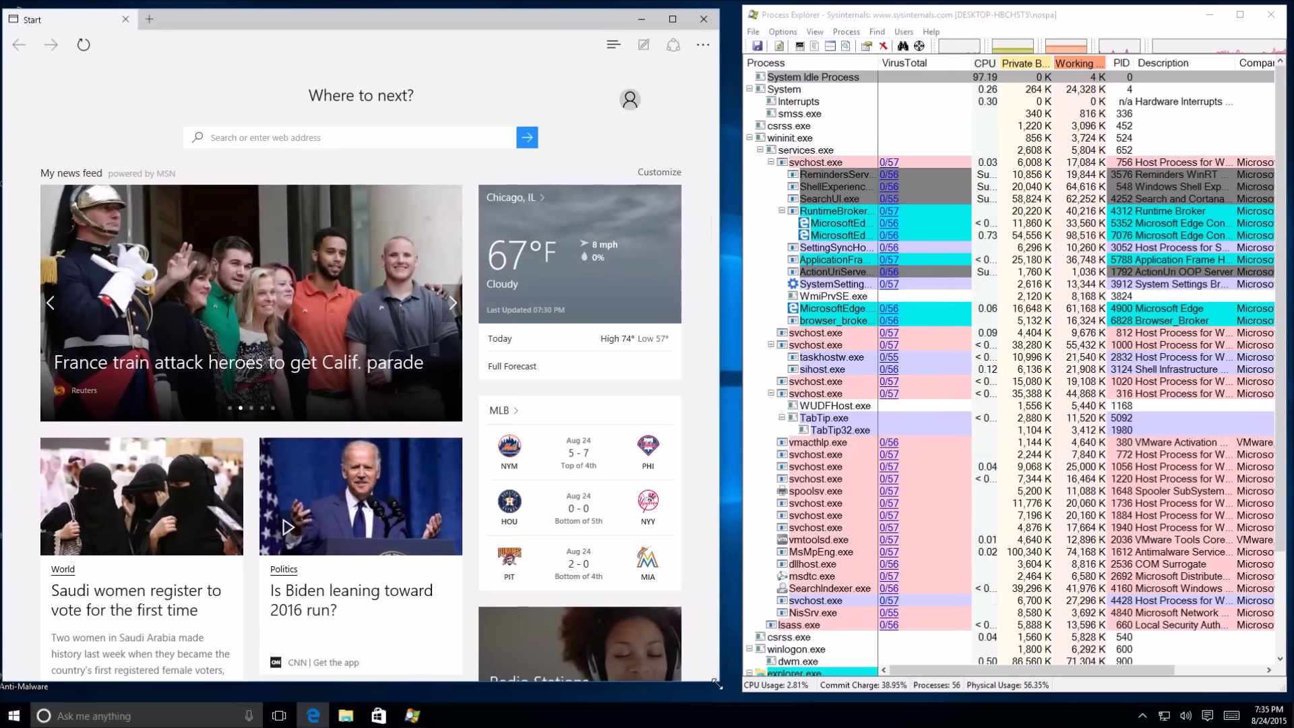
Step: Launch Internet Explorer from Start search, accept the recommended settings, then close it
left_click(21, 717)
type("internet")
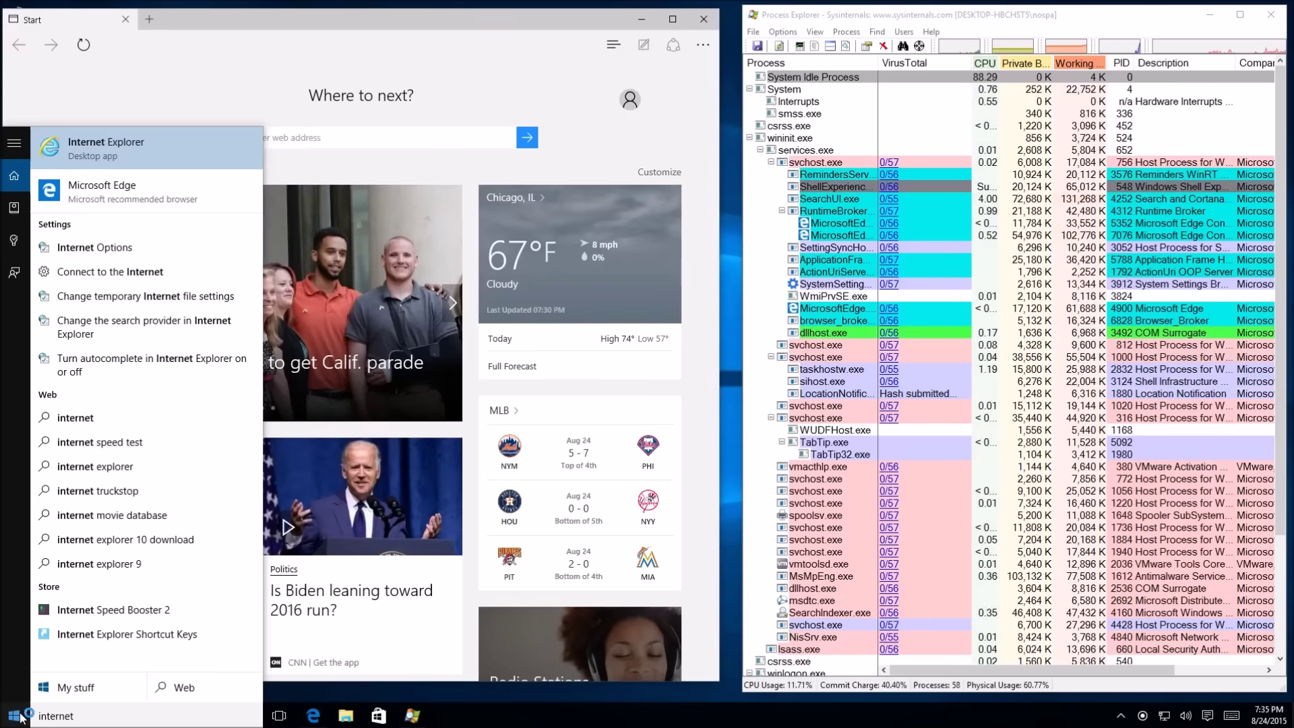
key("Return")
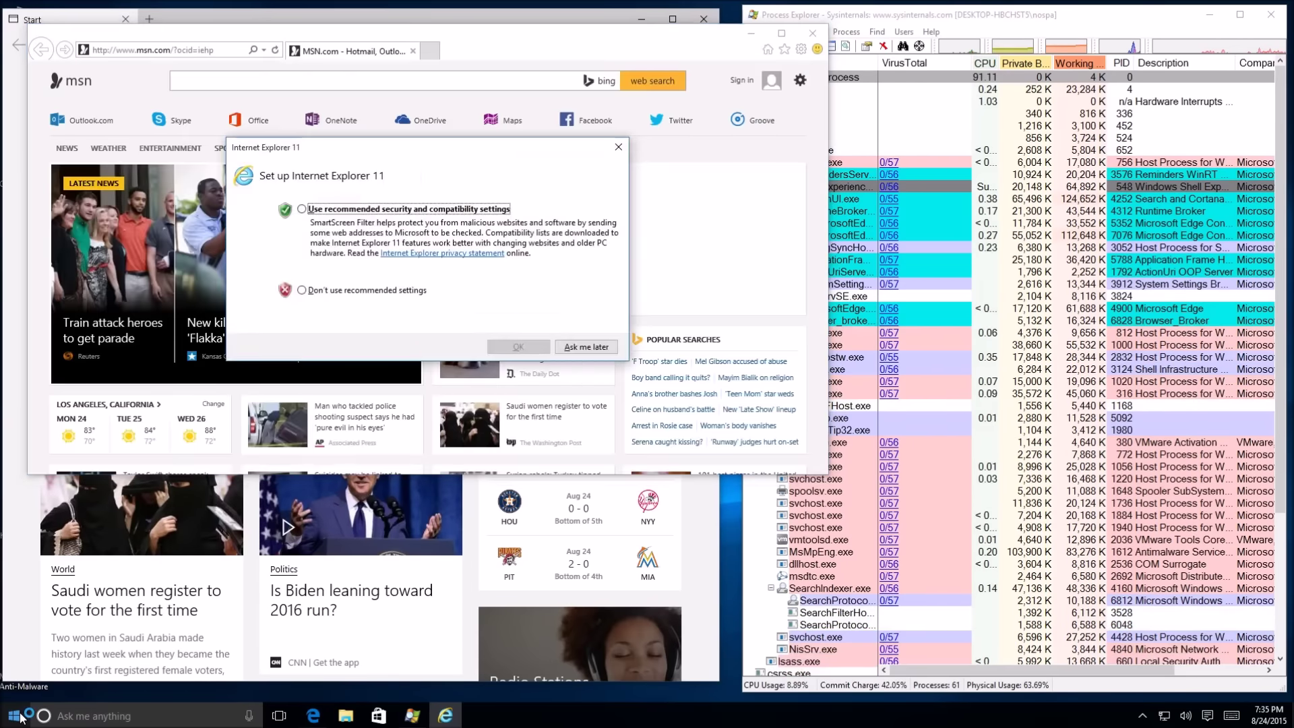
left_click(387, 209)
left_click(517, 346)
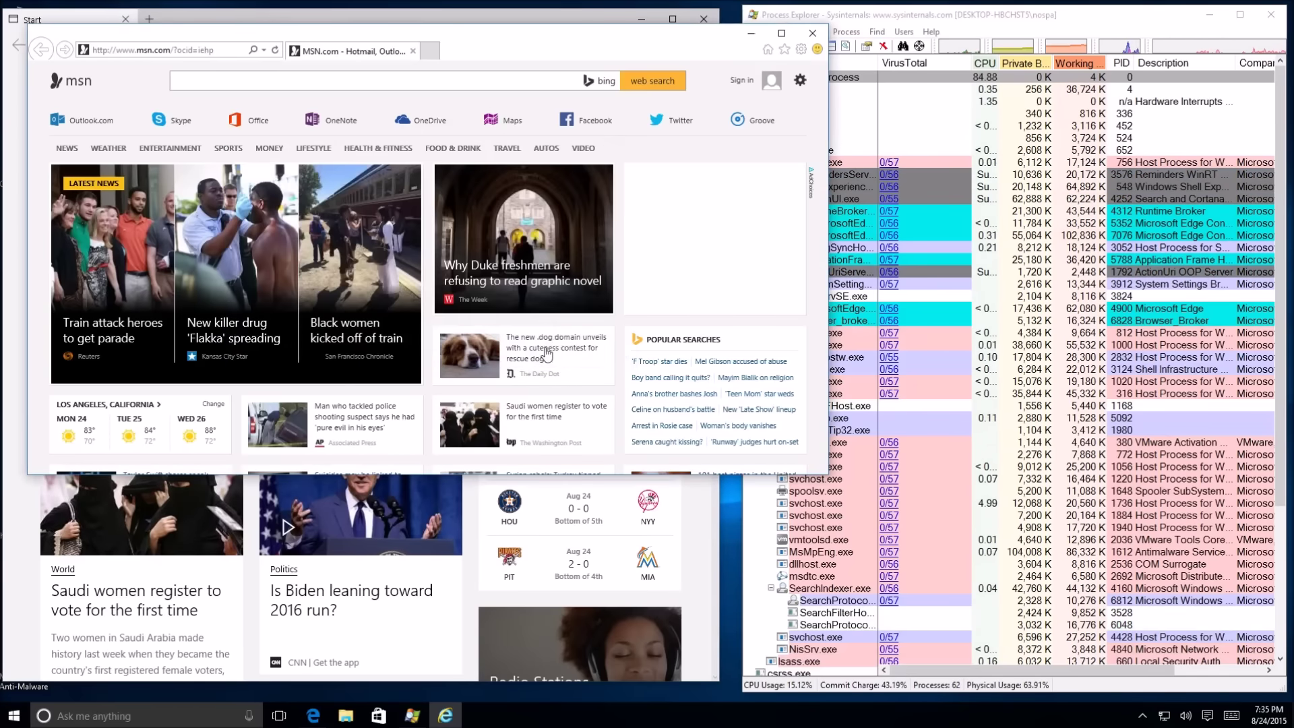
left_click(813, 33)
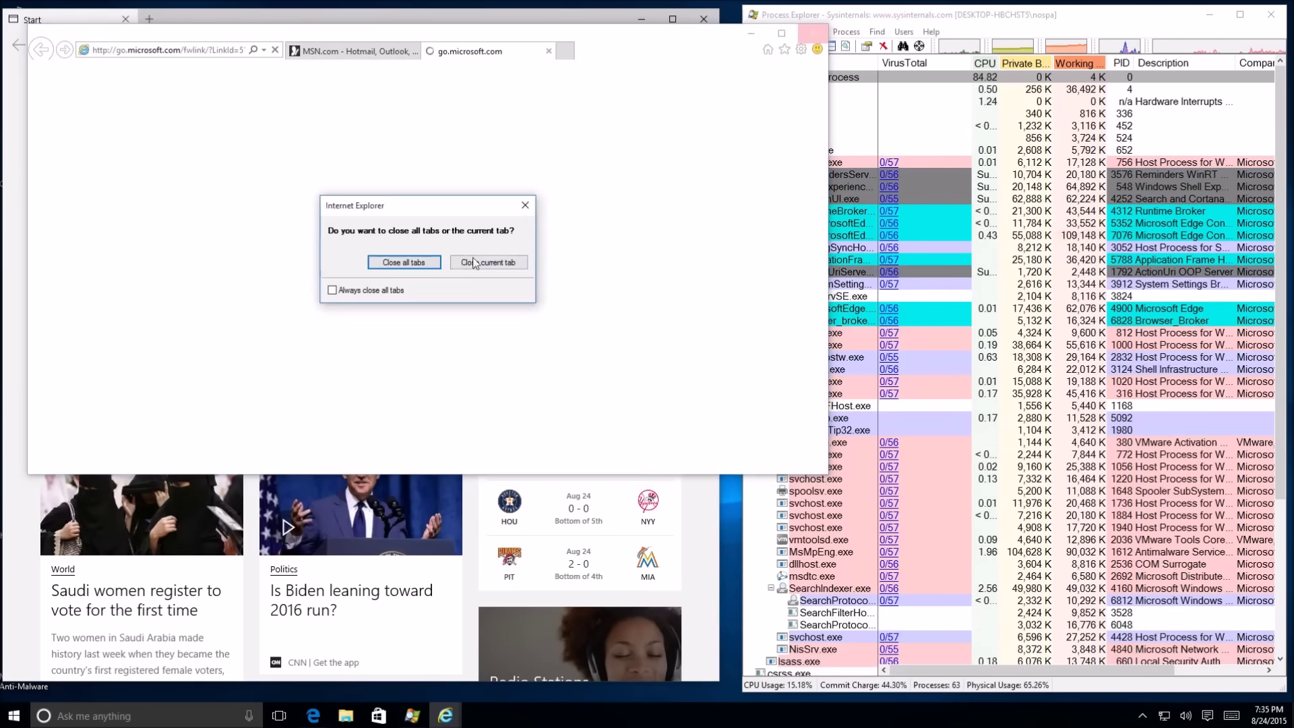
left_click(406, 263)
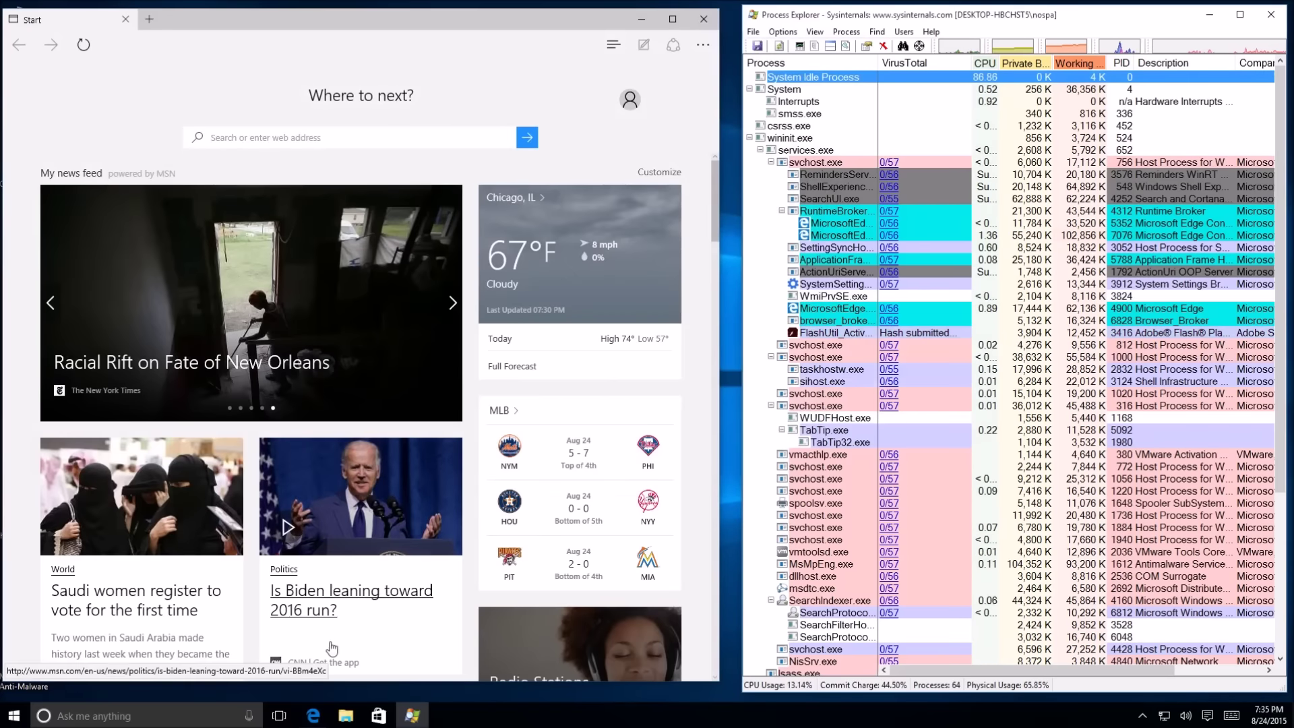
Step: Open an extra blank tab, then load the Malc0de Database from Favorites in the Start tab
left_click(149, 18)
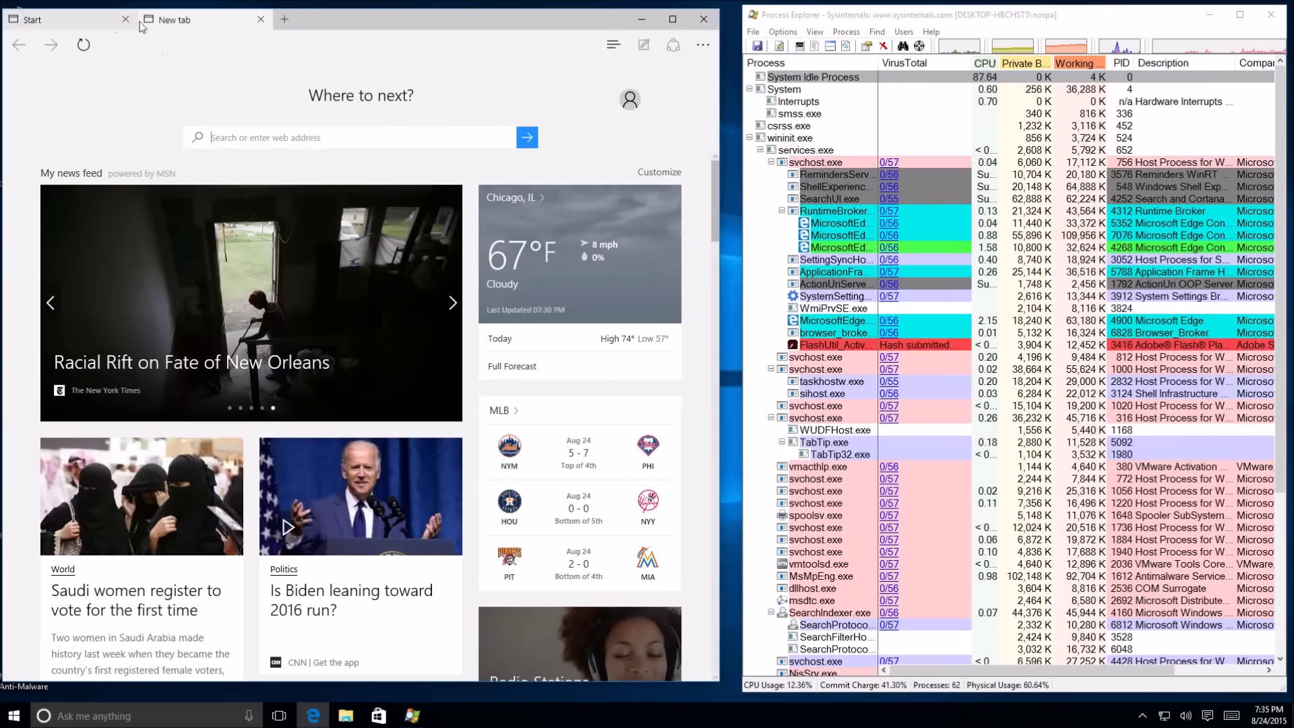
left_click(119, 22)
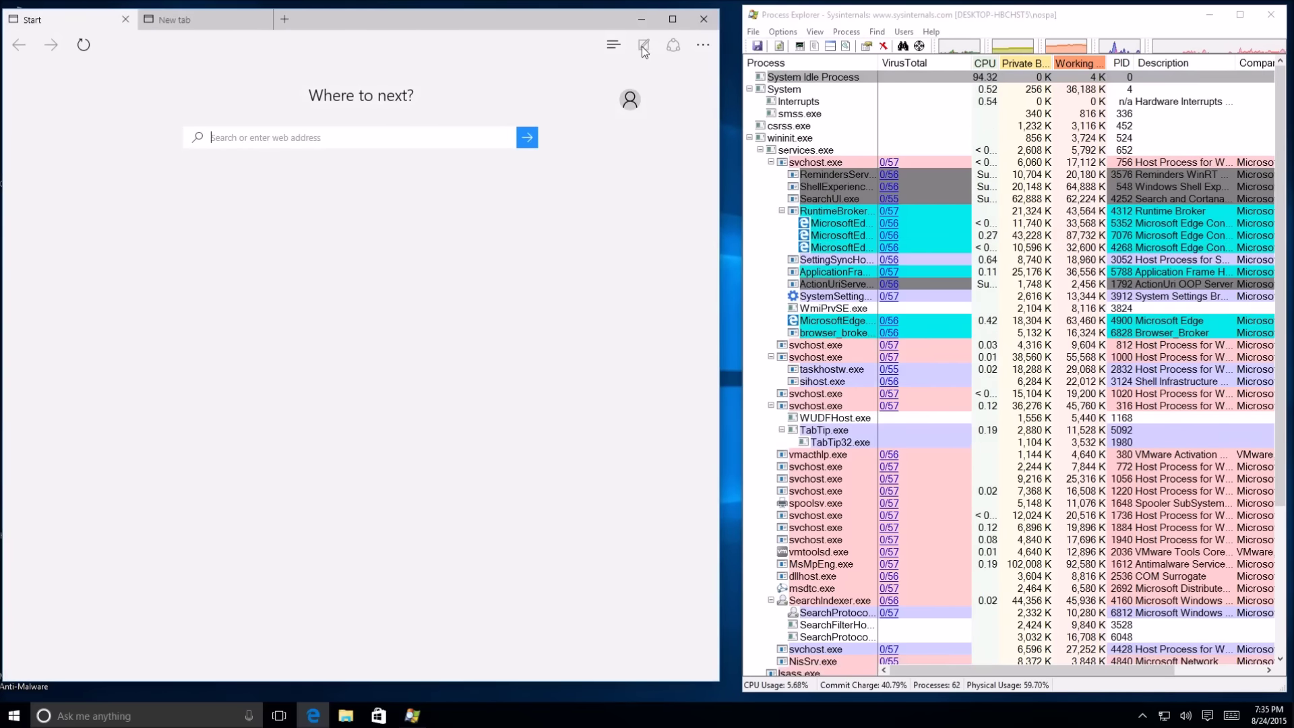
left_click(613, 45)
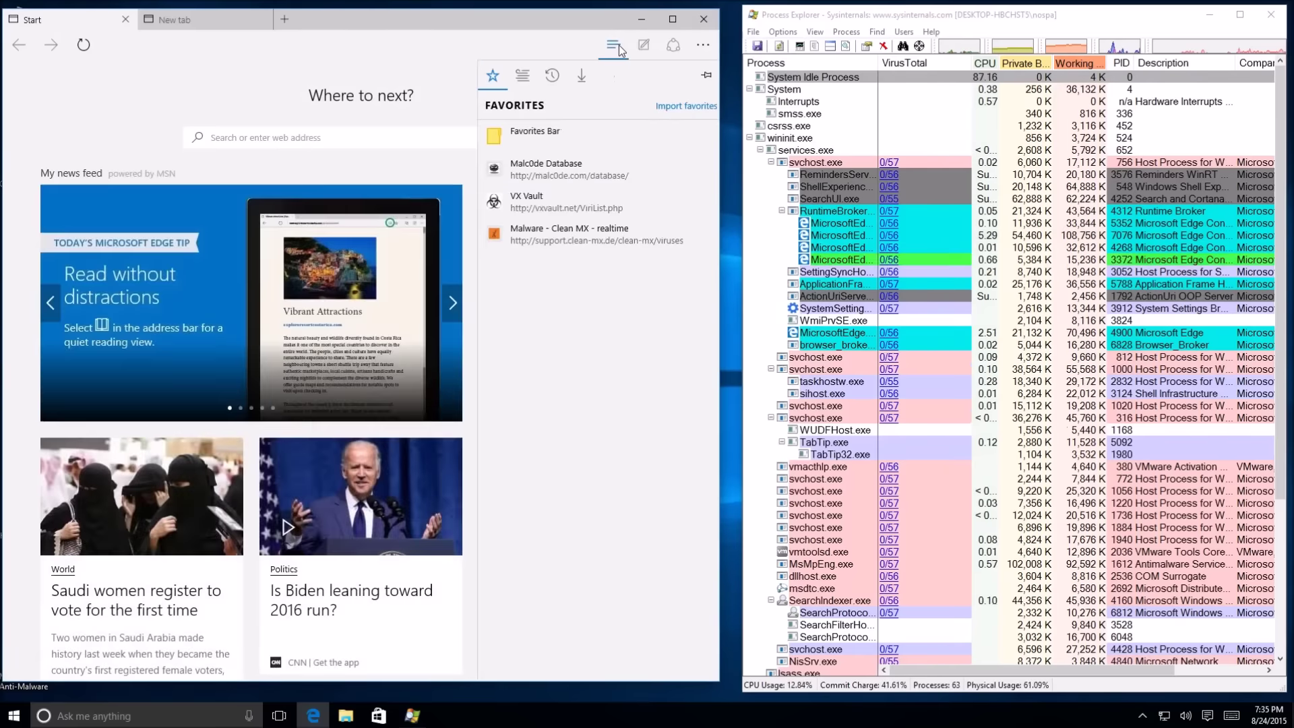
left_click(536, 174)
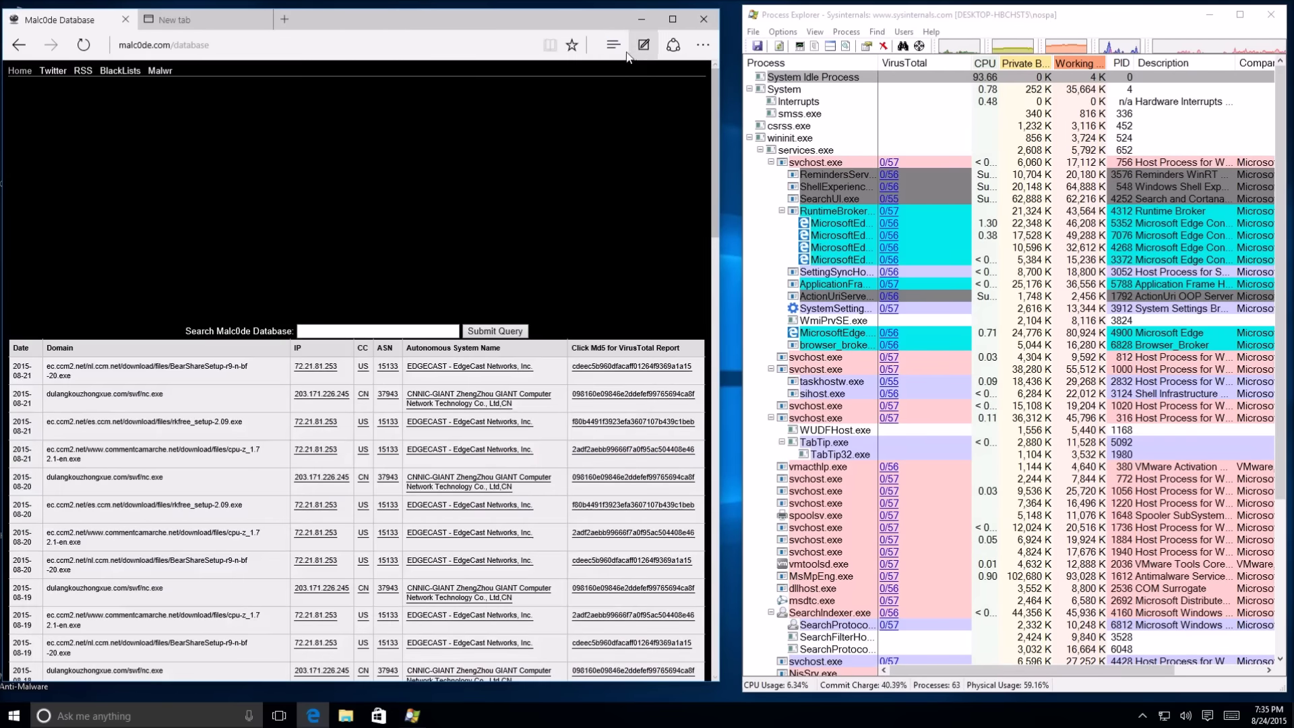
Step: Load the Clean MX realtime virus URL database from Favorites and scroll the page right
left_click(613, 46)
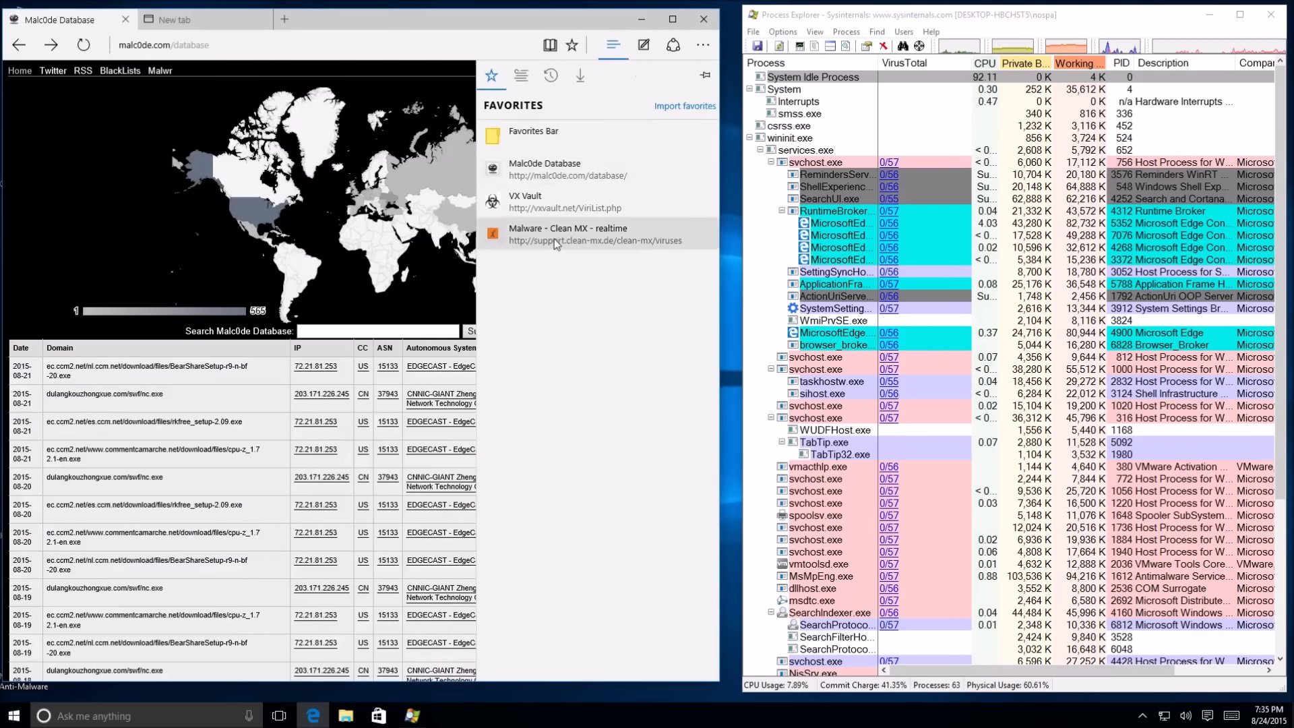
left_click(555, 240)
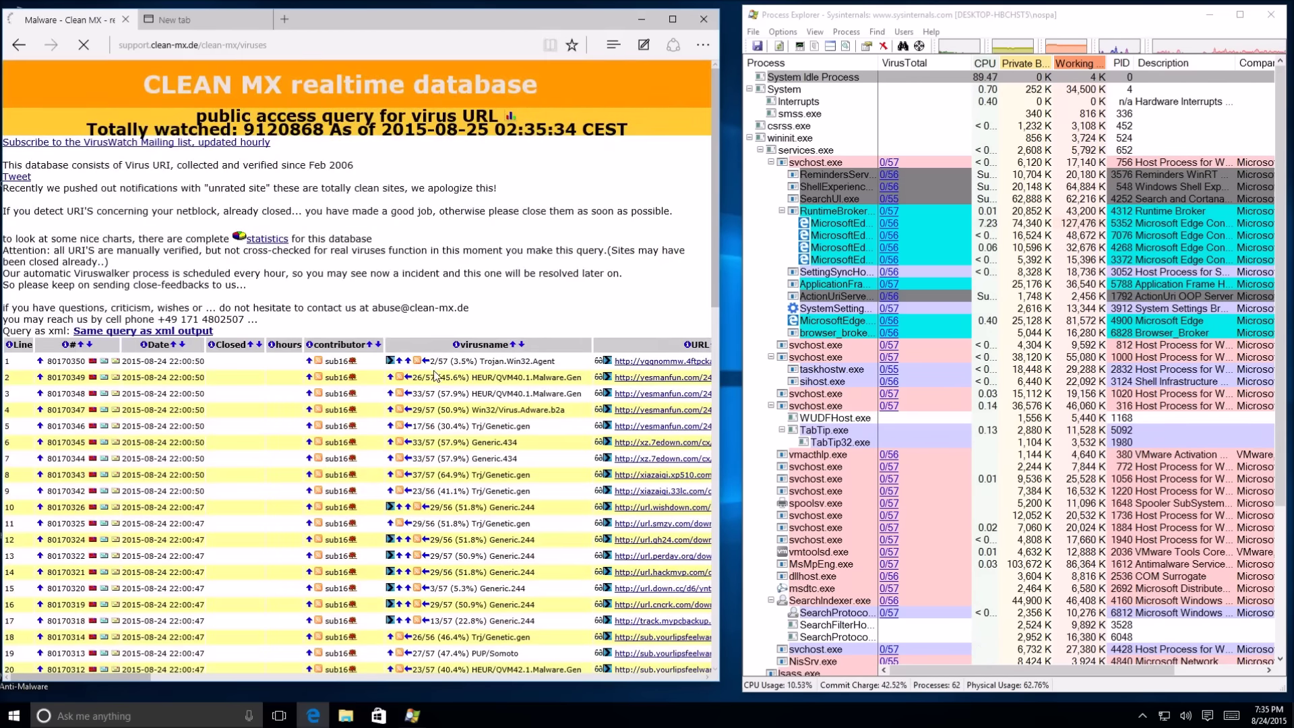
left_click_drag(147, 678, 173, 683)
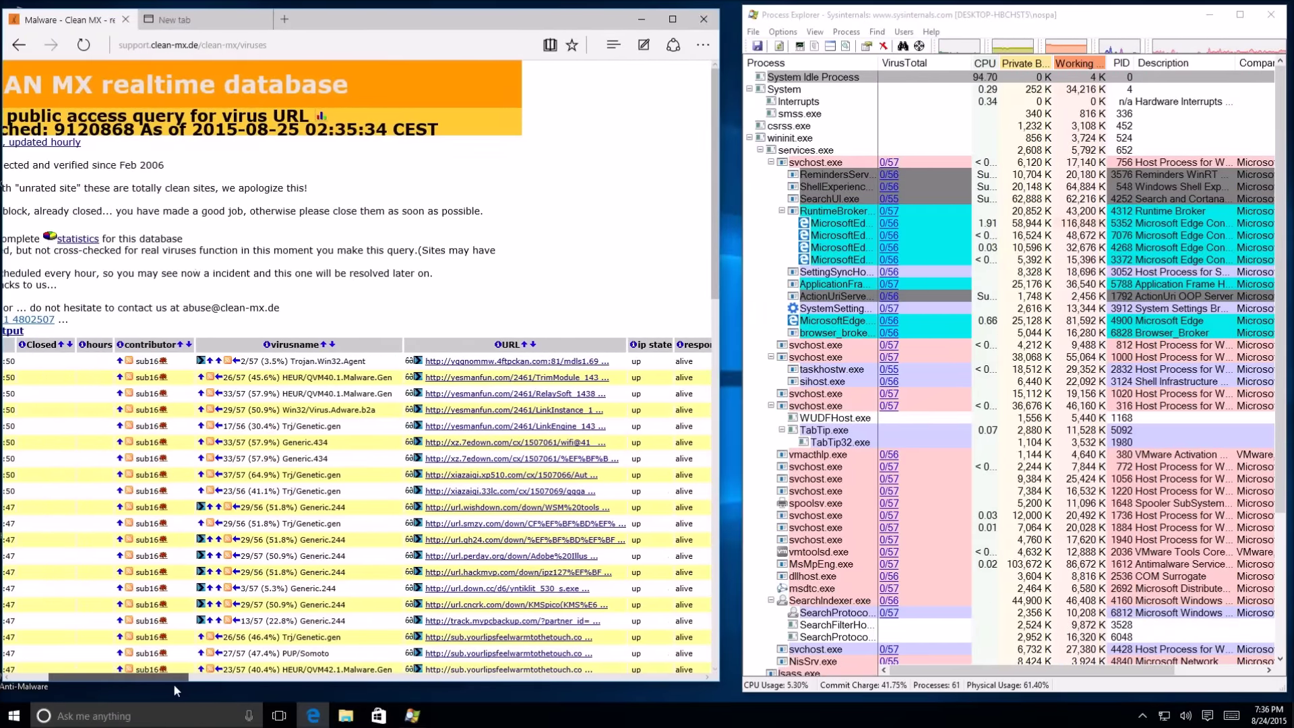
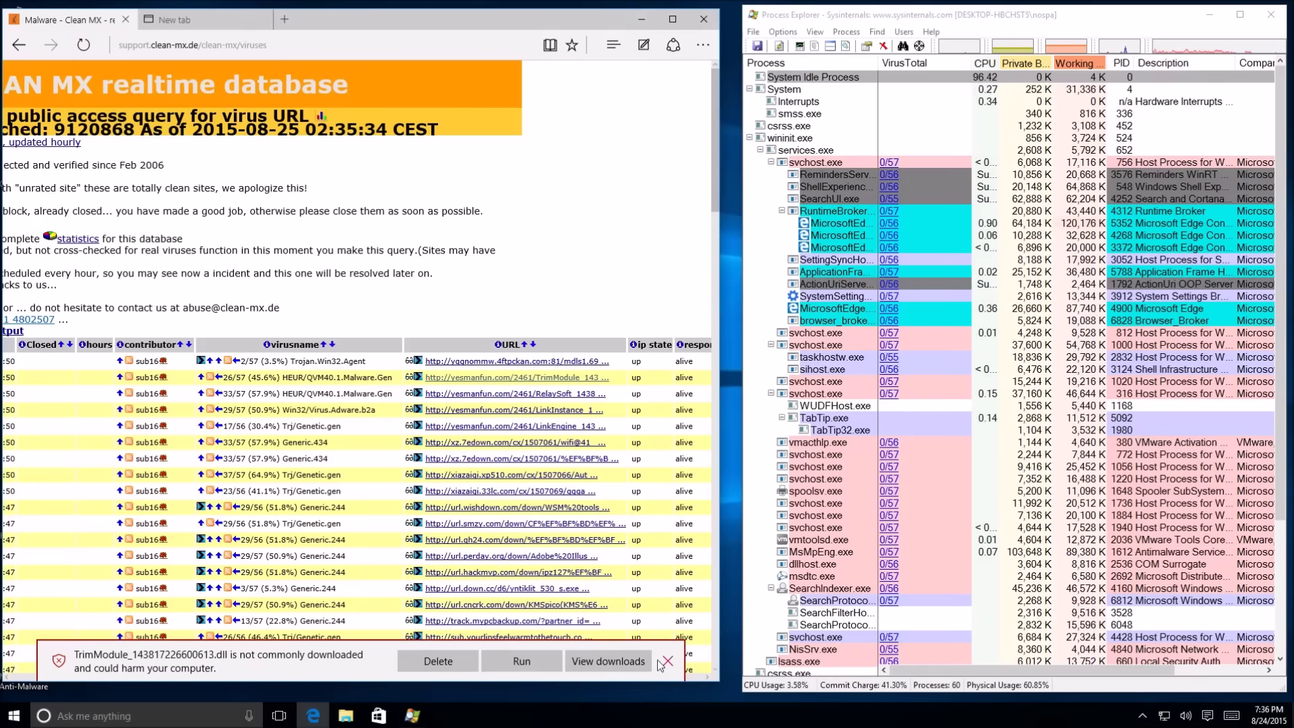
Step: Run the downloaded TrimModule DLL and dismiss the no-associated-program error
left_click(554, 662)
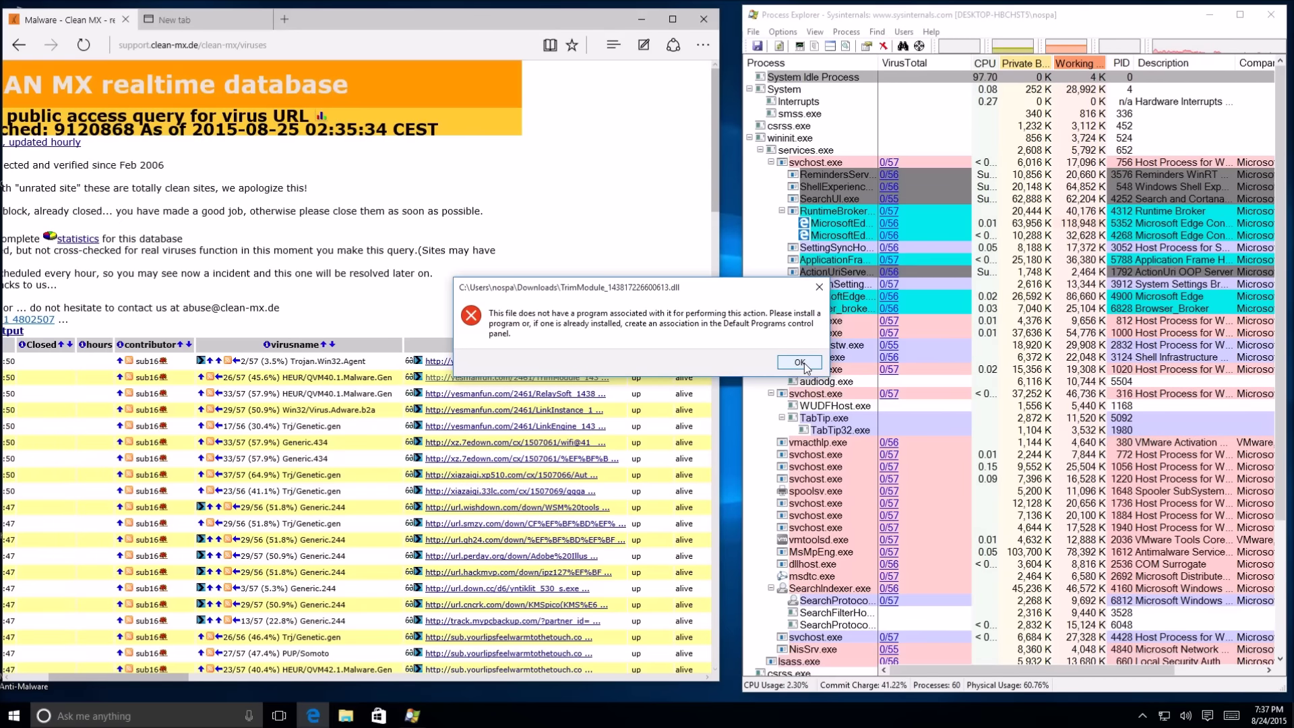
left_click(802, 364)
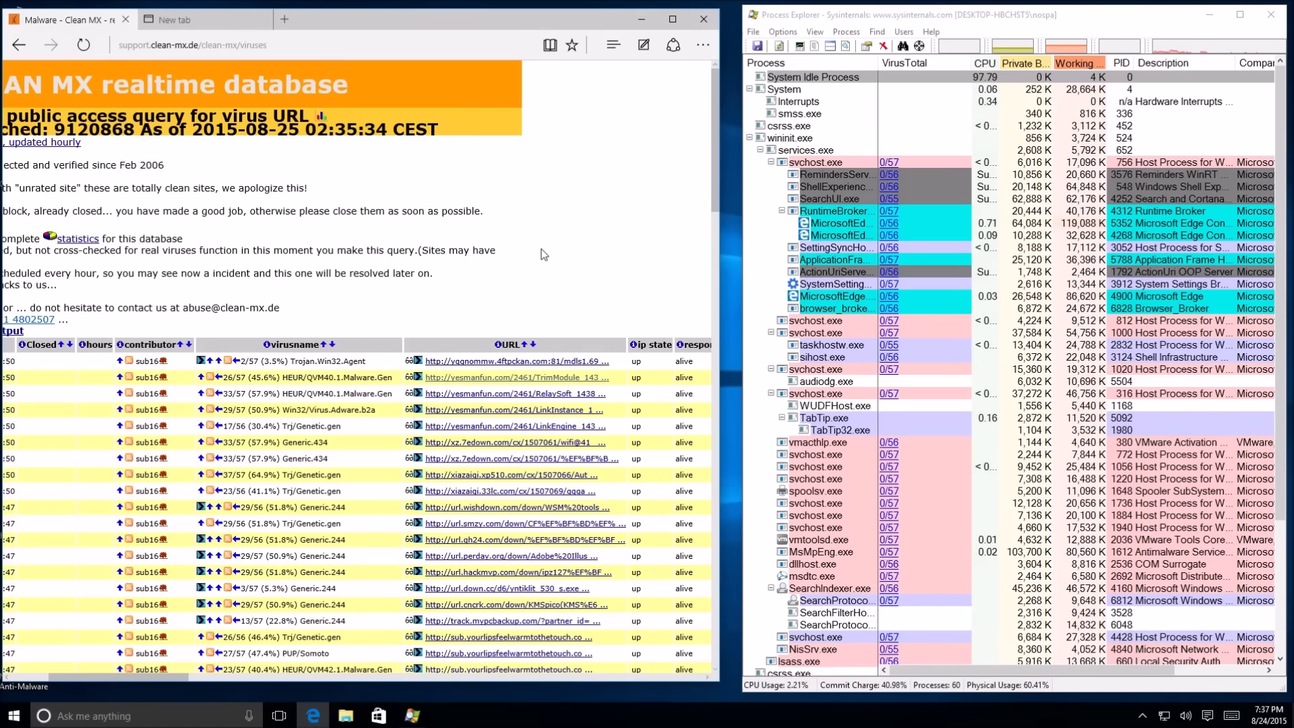
Step: Open the first yqgnommw.4ftpckan.com link from the Clean MX list and retry the unreachable page
scroll(541, 250, "down", 3)
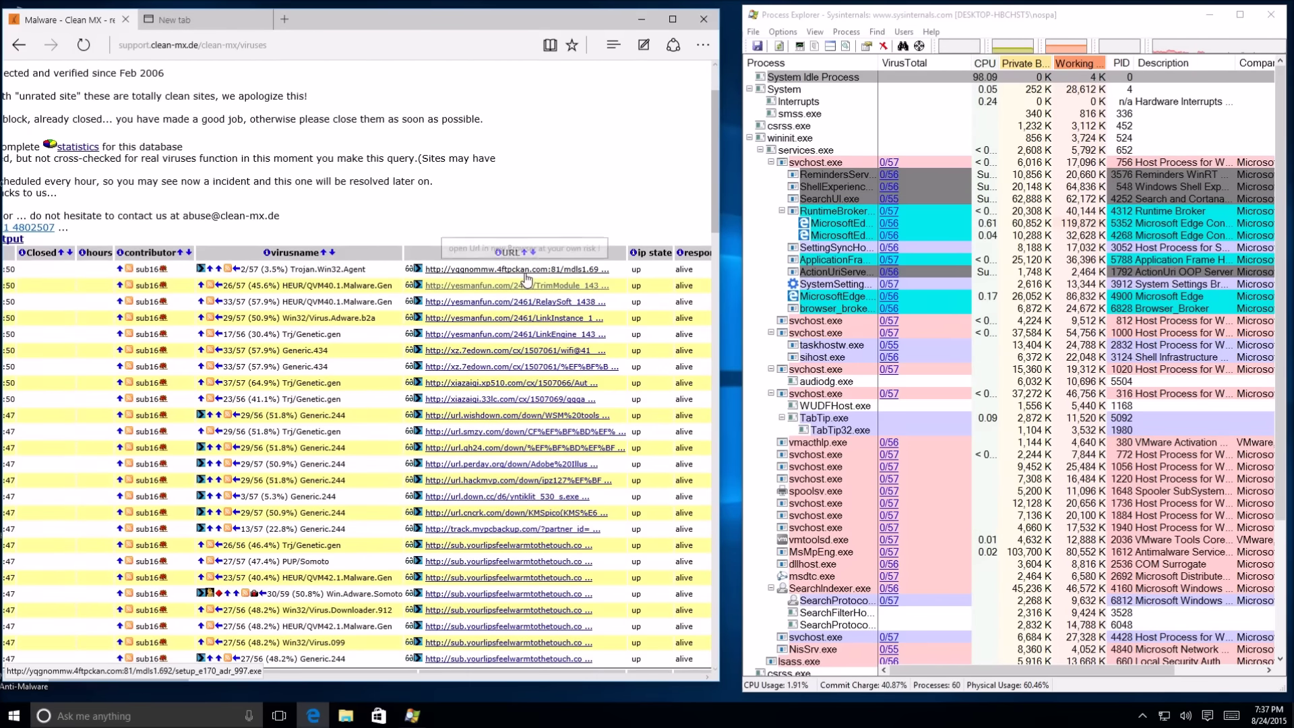
left_click(525, 271)
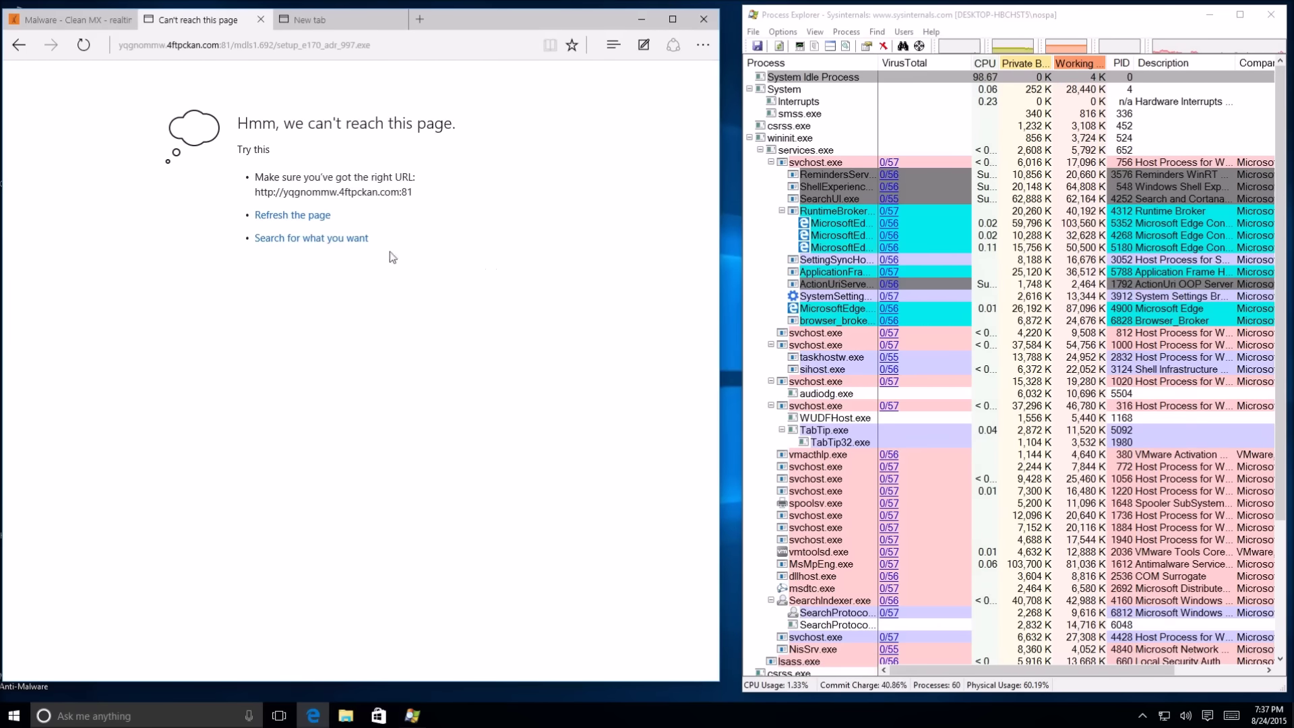
left_click(301, 217)
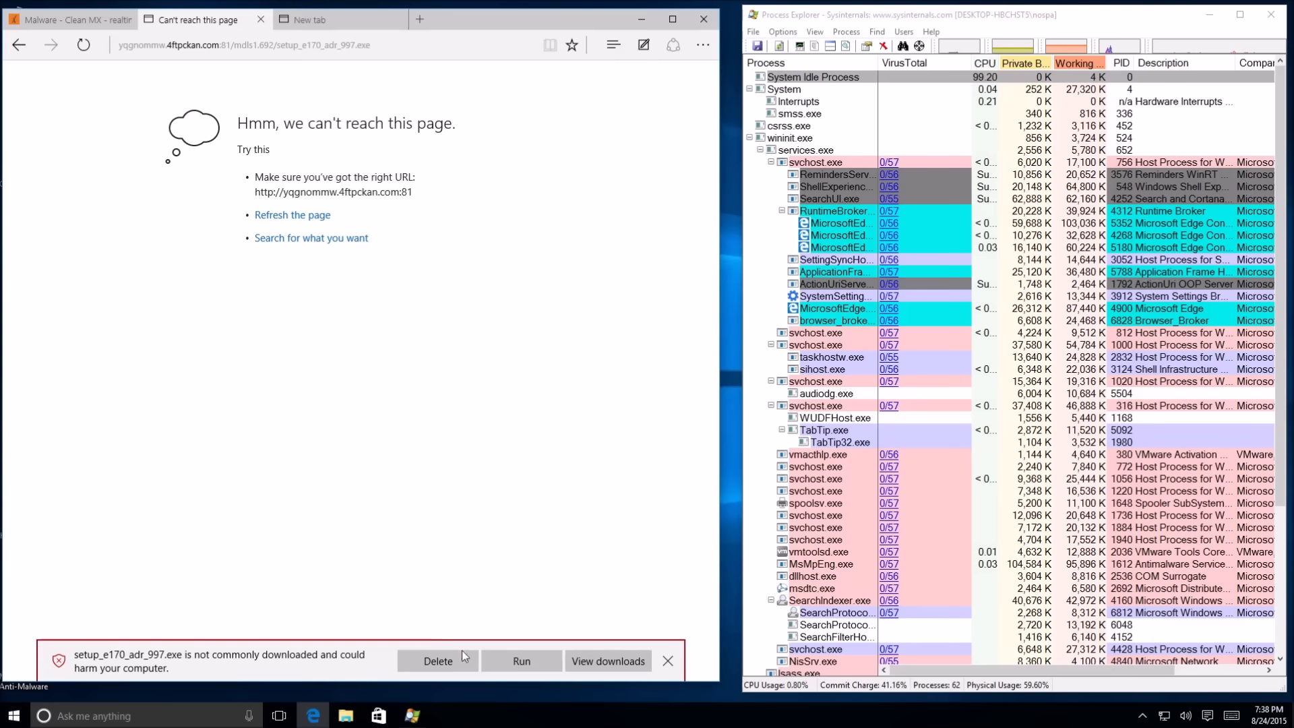
Step: Refuse to run setup_e170_adr_997.exe at the SmartScreen prompt and close the unreachable tab
left_click(532, 665)
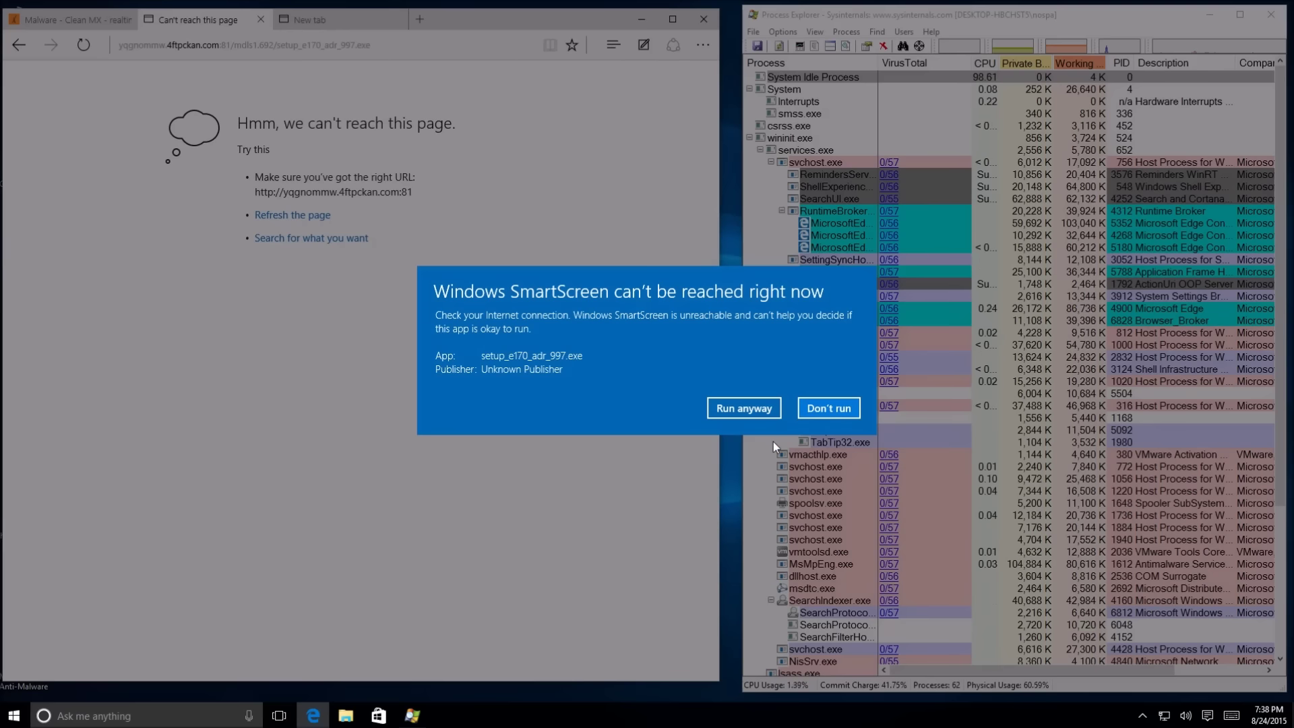
left_click(821, 410)
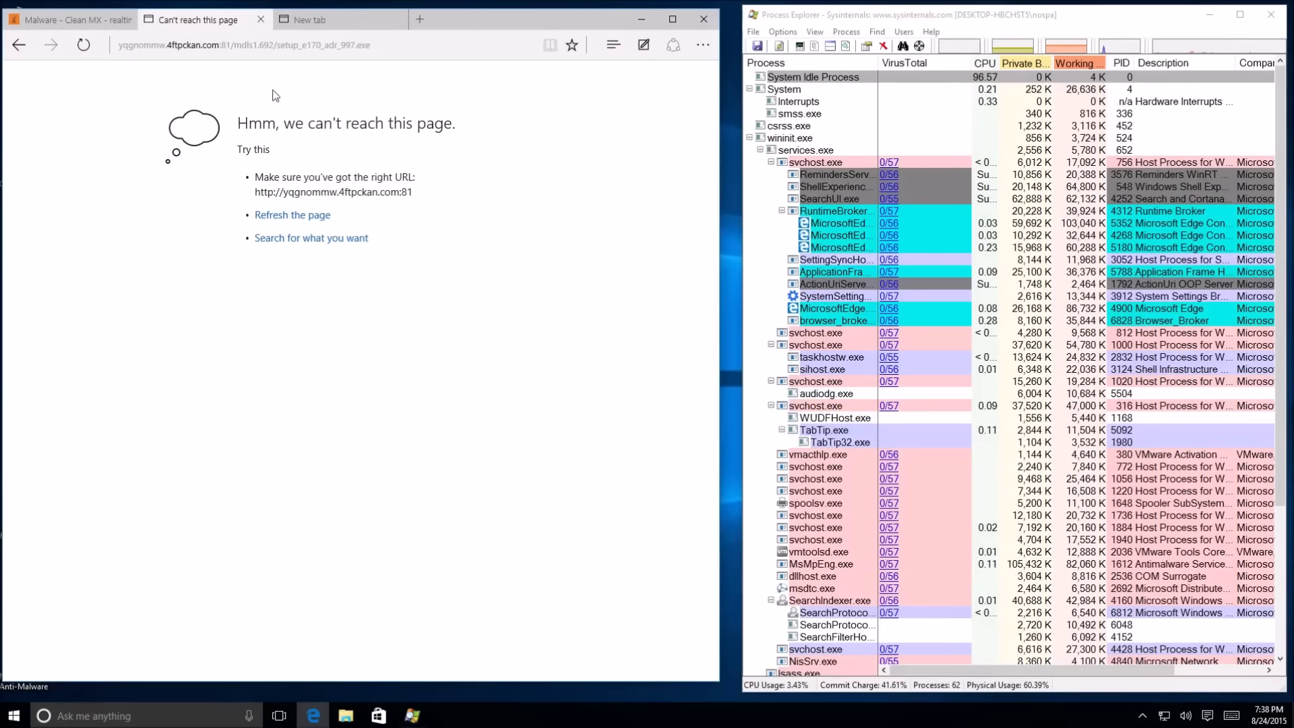
left_click(260, 19)
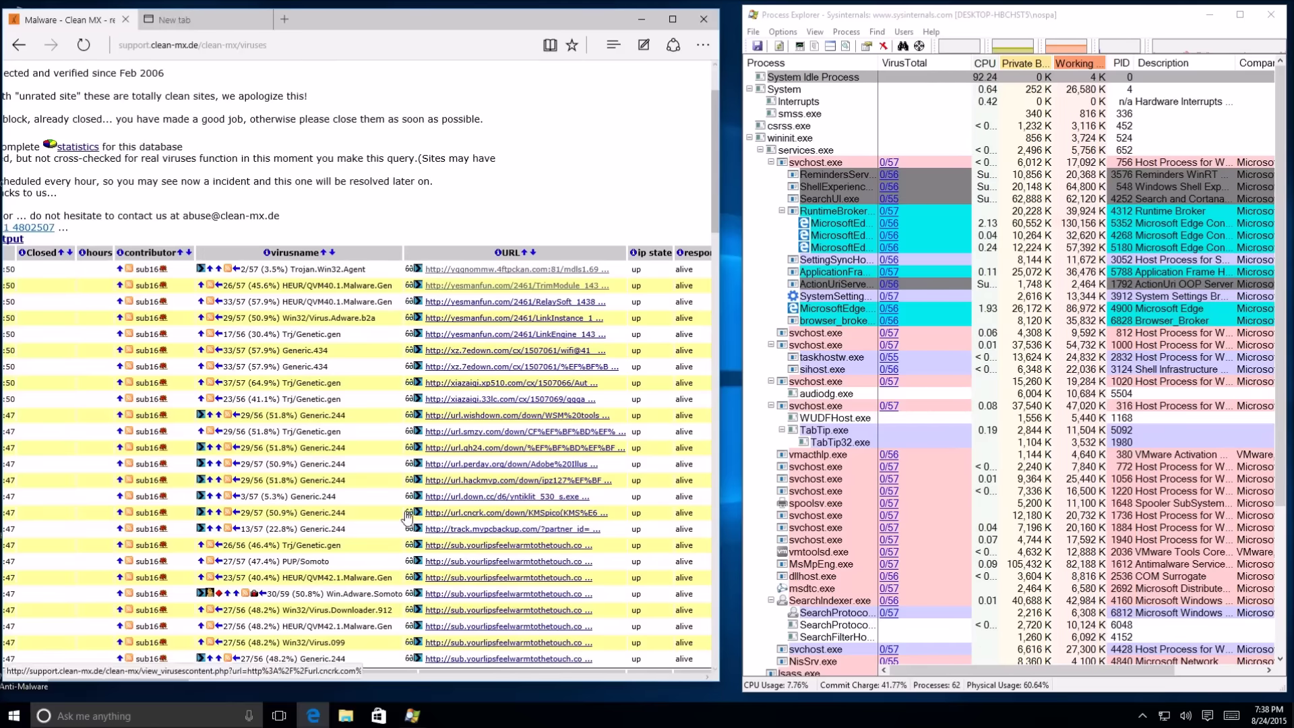
Step: Open the sub.yourlipsfeelwarmtothetouch.com link, retry the page, and launch the downloaded WebXvid downloader
left_click(475, 595)
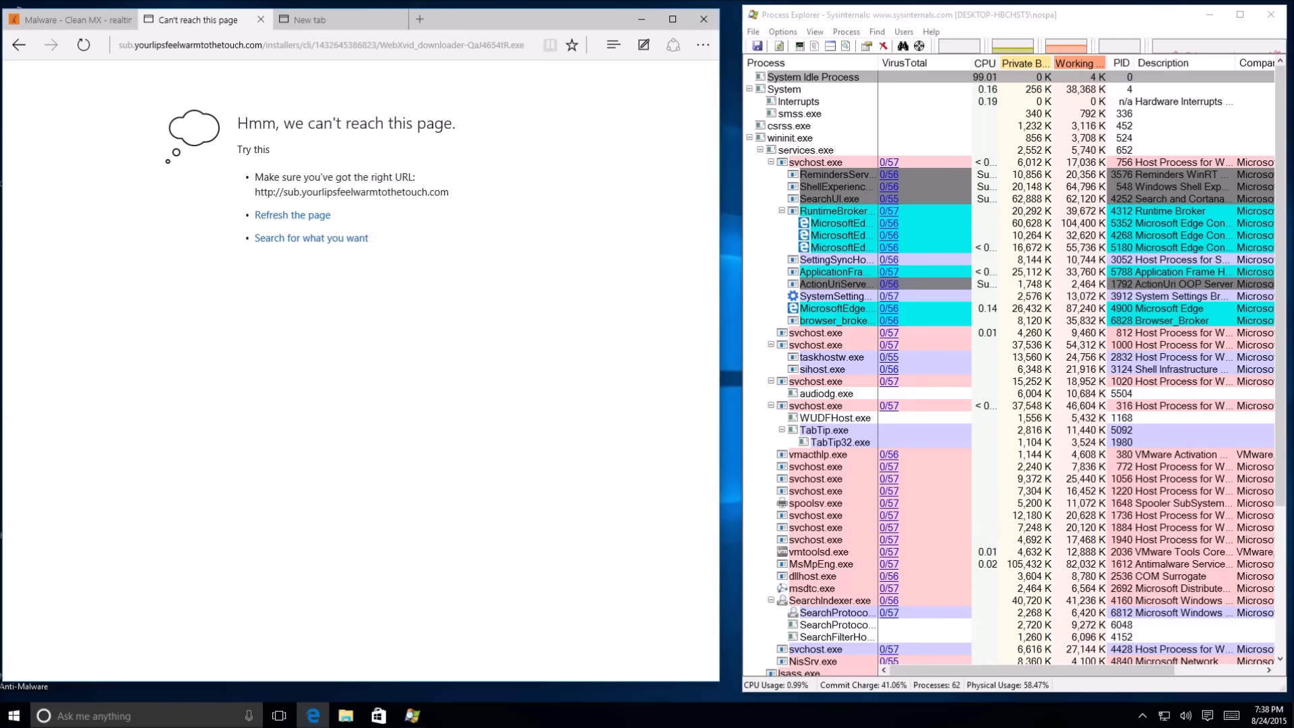
left_click(304, 220)
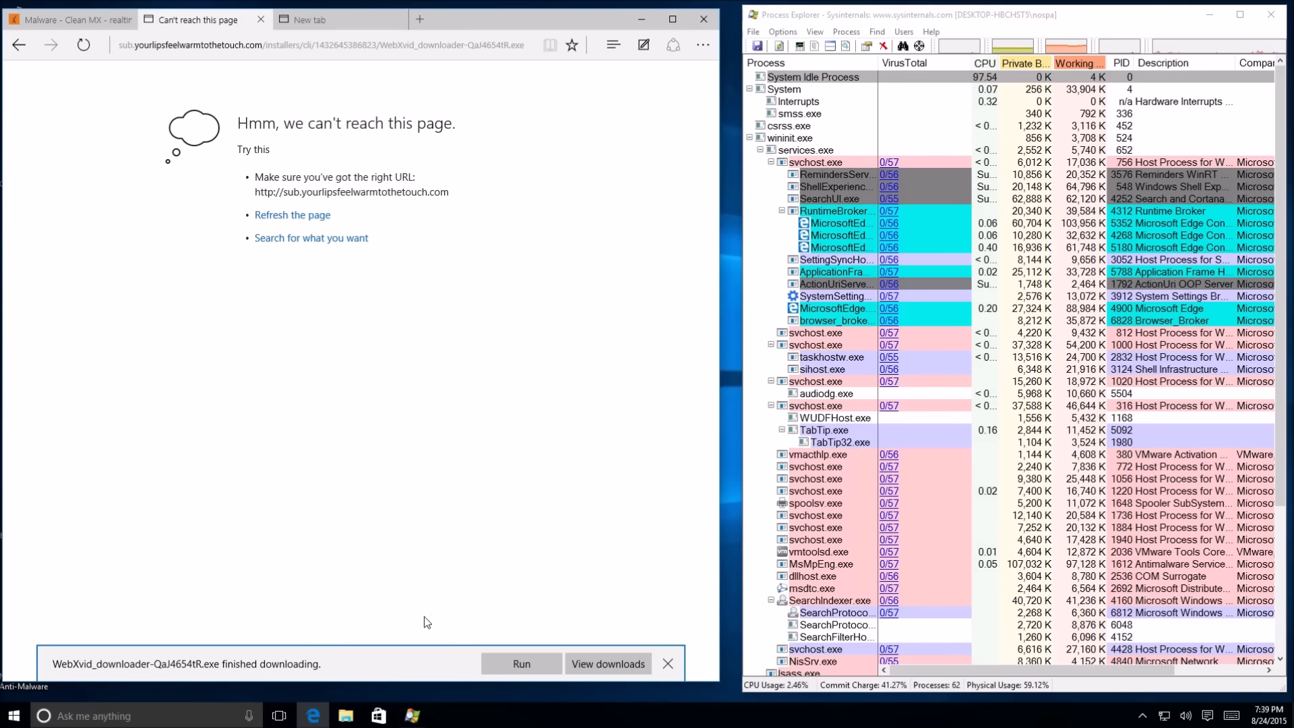
left_click(520, 664)
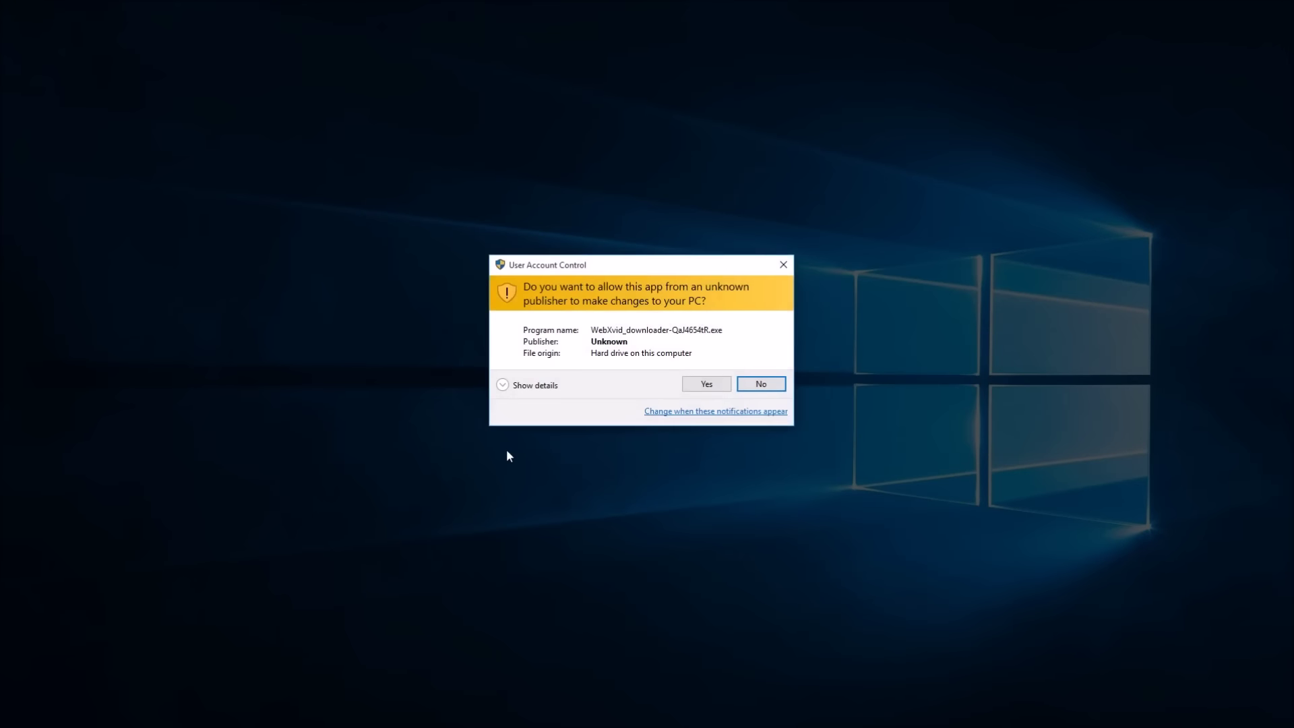
Step: Allow WebXvid_downloader-QaJ4654tR.exe to make changes in the User Account Control prompt
left_click(706, 385)
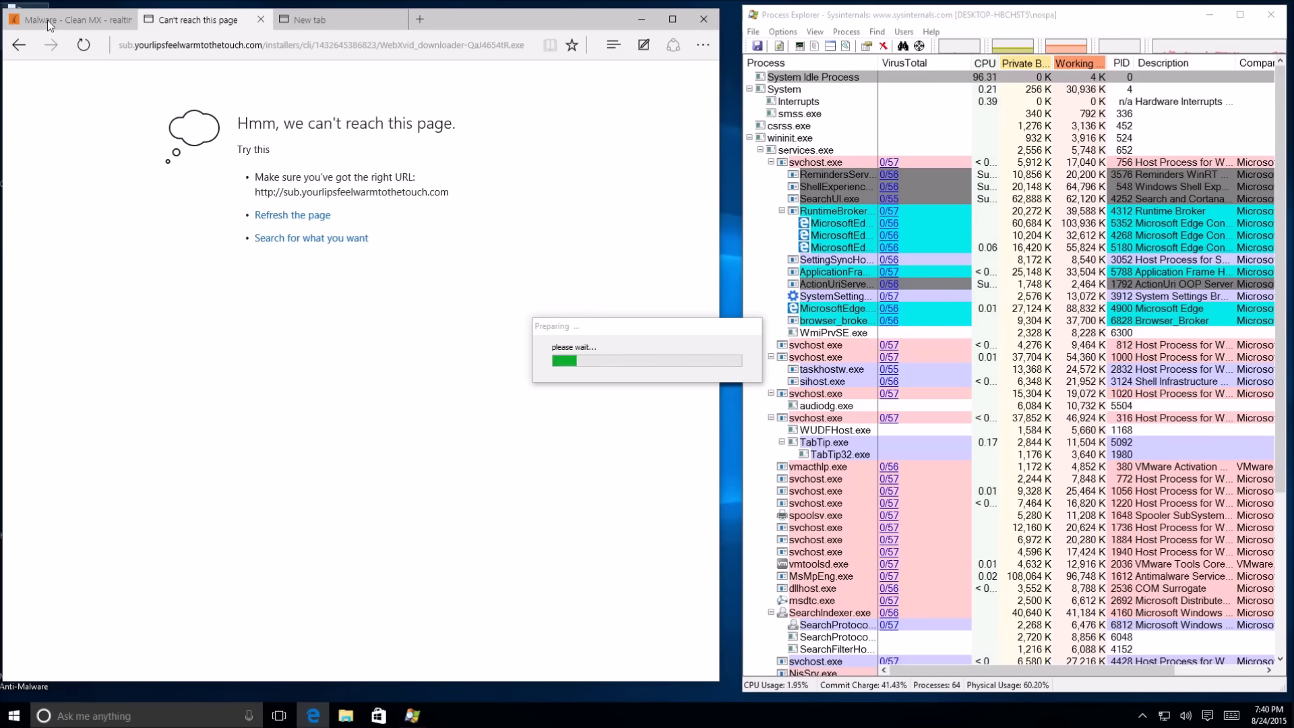
Step: Return to the Clean MX list and move the Preparing window to the top of Process Explorer
left_click(74, 19)
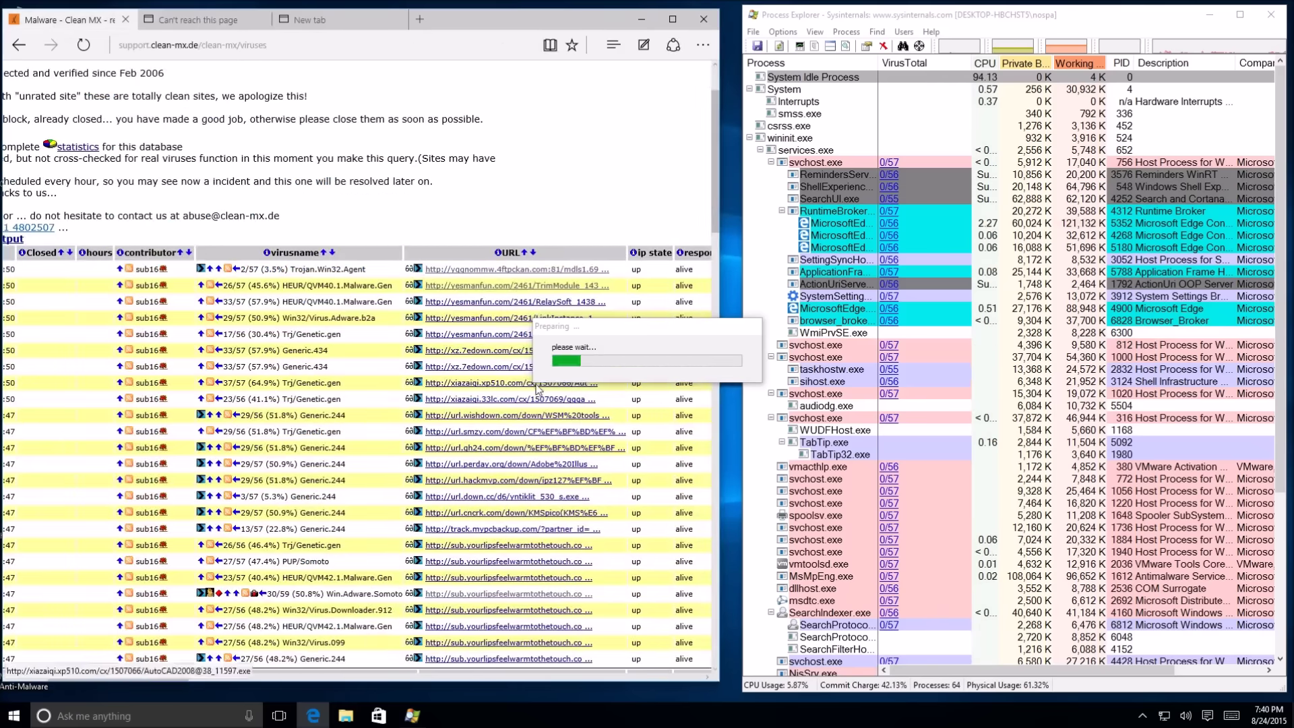
scroll(701, 461, "down", 2)
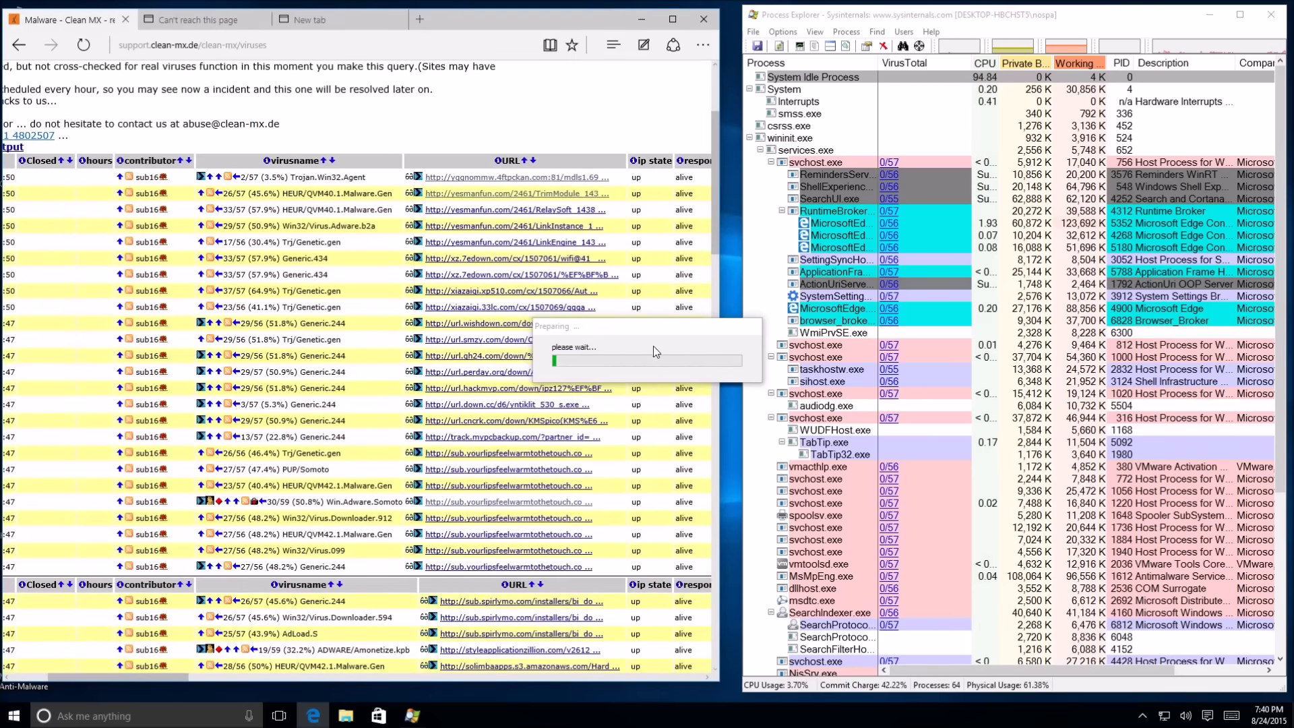
left_click_drag(645, 325, 1065, 373)
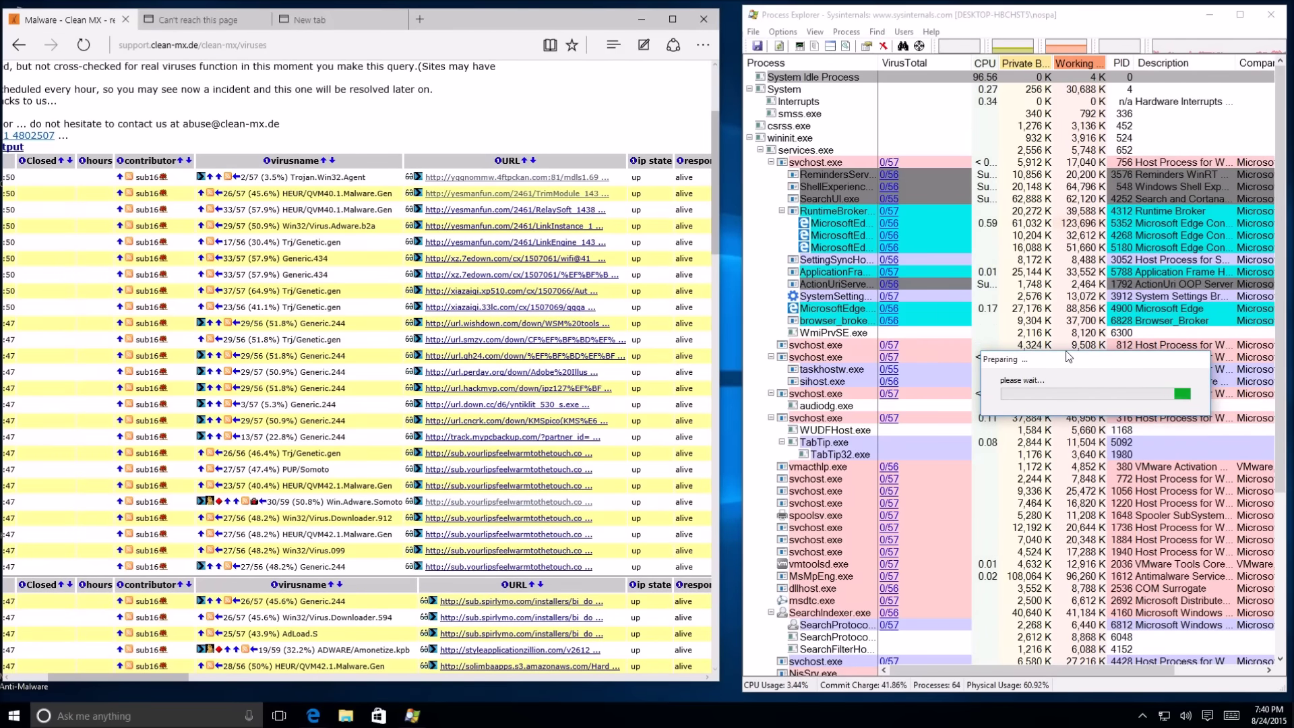
left_click_drag(1062, 364, 515, 91)
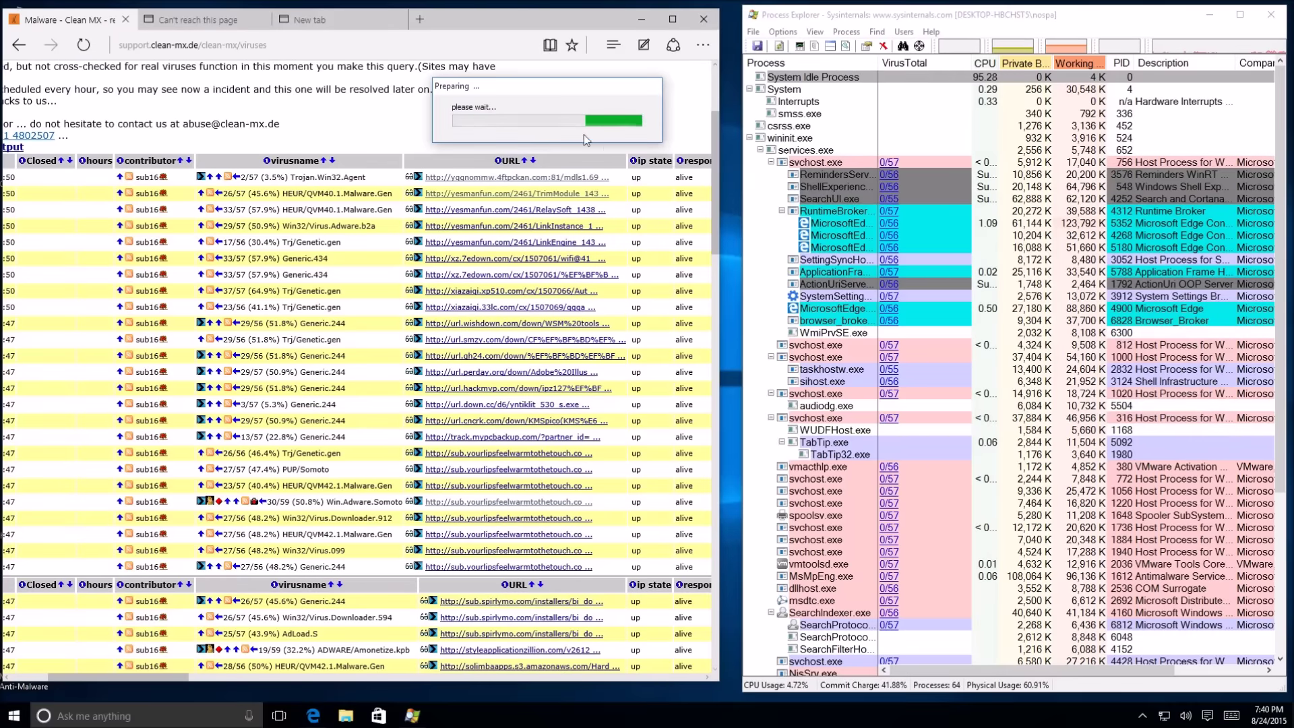
left_click_drag(589, 86, 1078, 19)
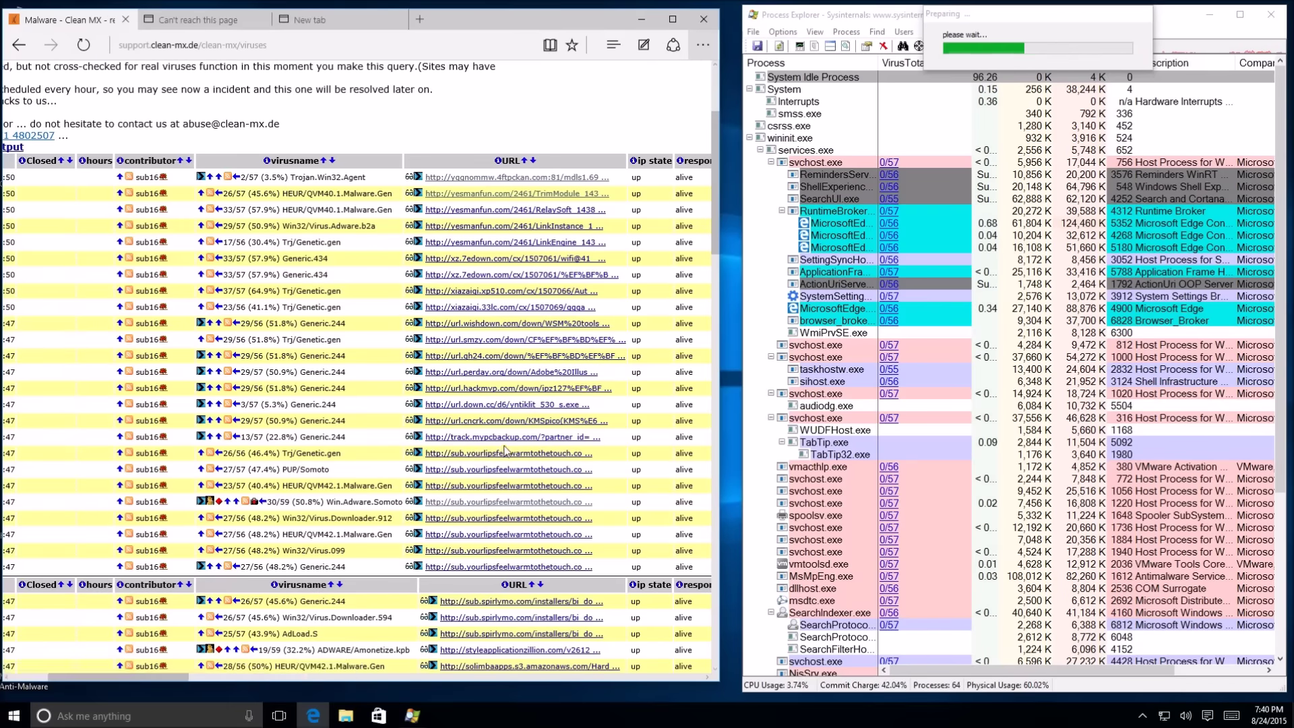
Step: Download the KMSpico file from the url.cncrk.com link and launch it
left_click(515, 420)
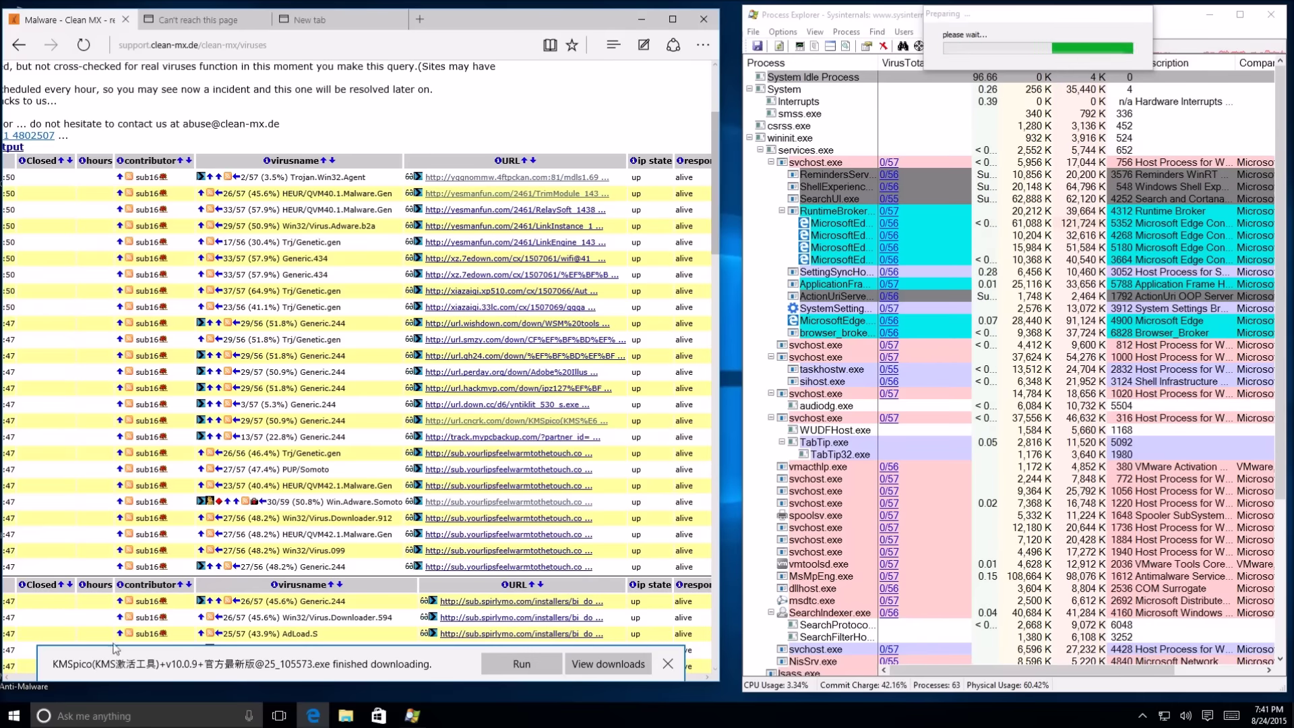
left_click(521, 672)
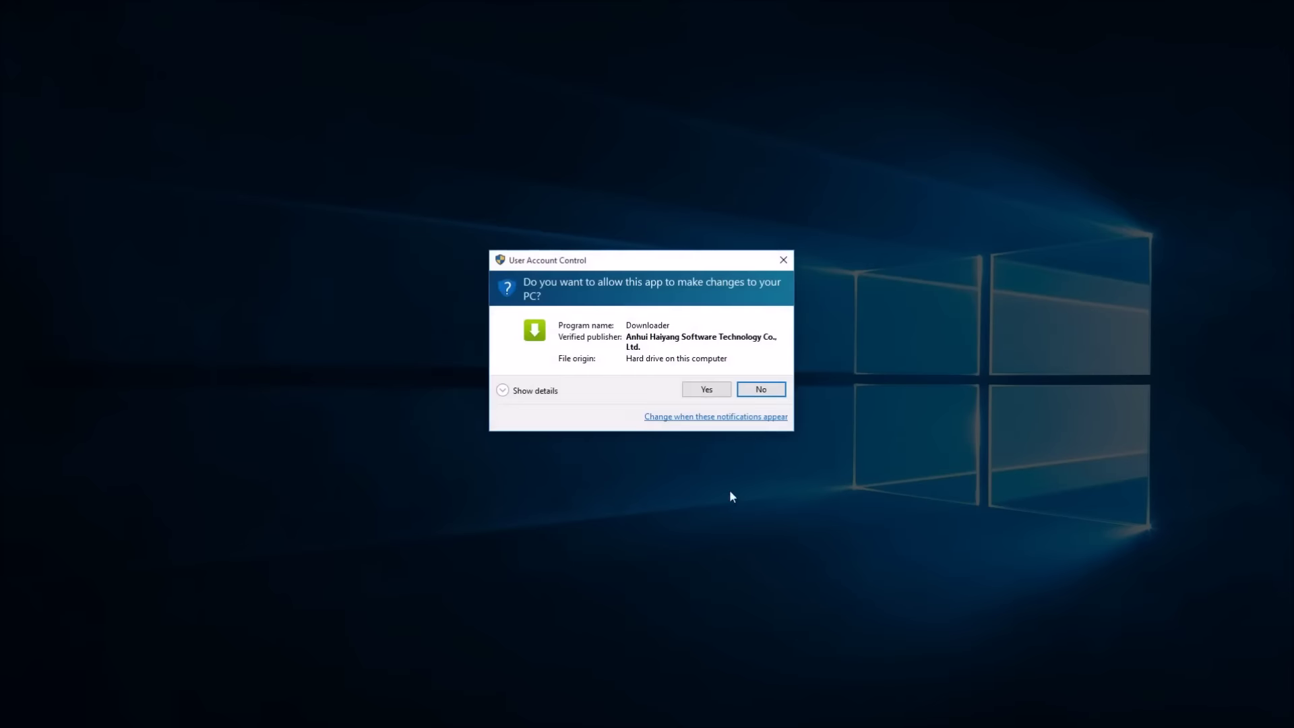
Step: Grant Downloader permission, then quit the KMSpico v10.0.9 installer without installing anything
left_click(694, 391)
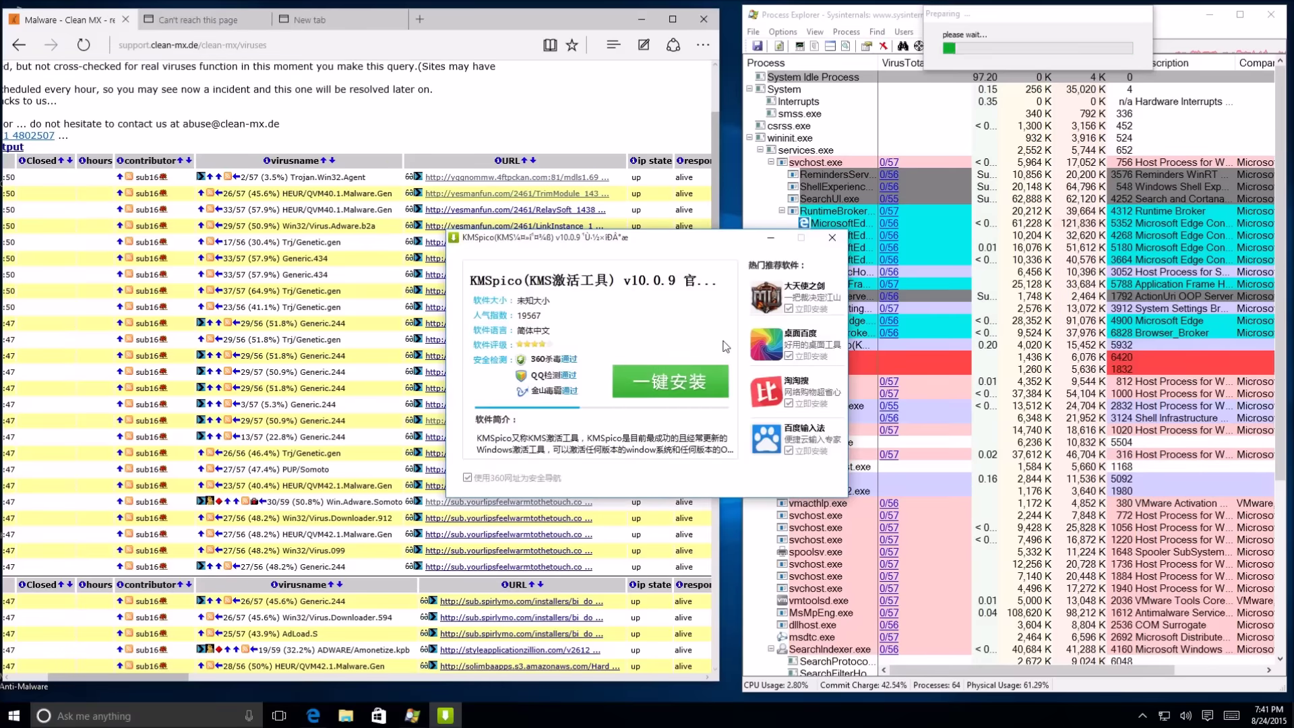
left_click(833, 240)
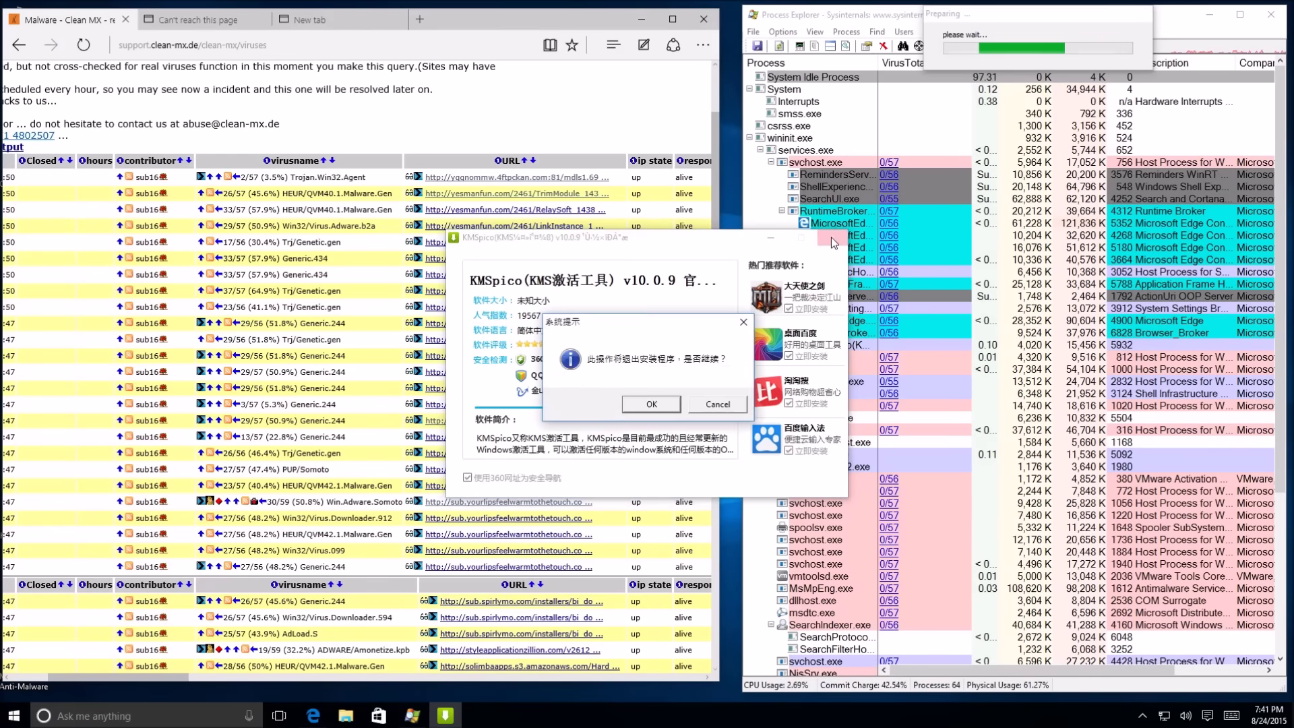
left_click(647, 404)
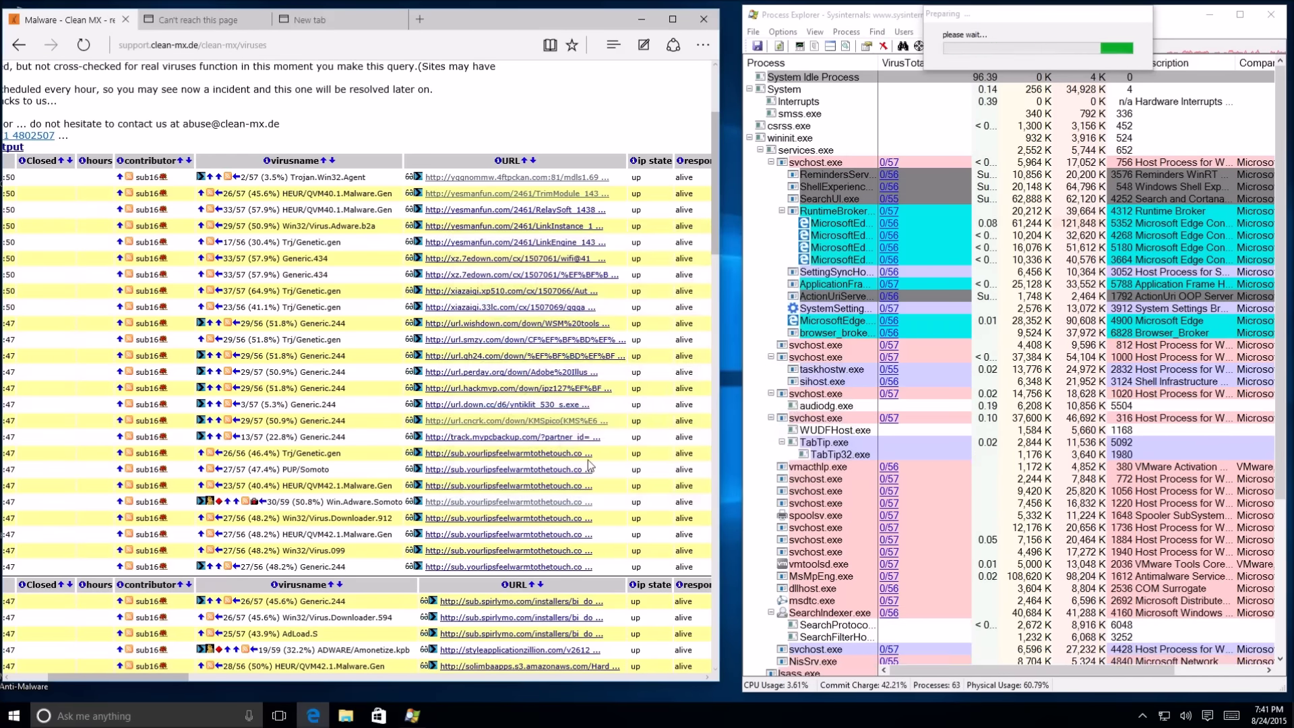
scroll(587, 463, "down", 3)
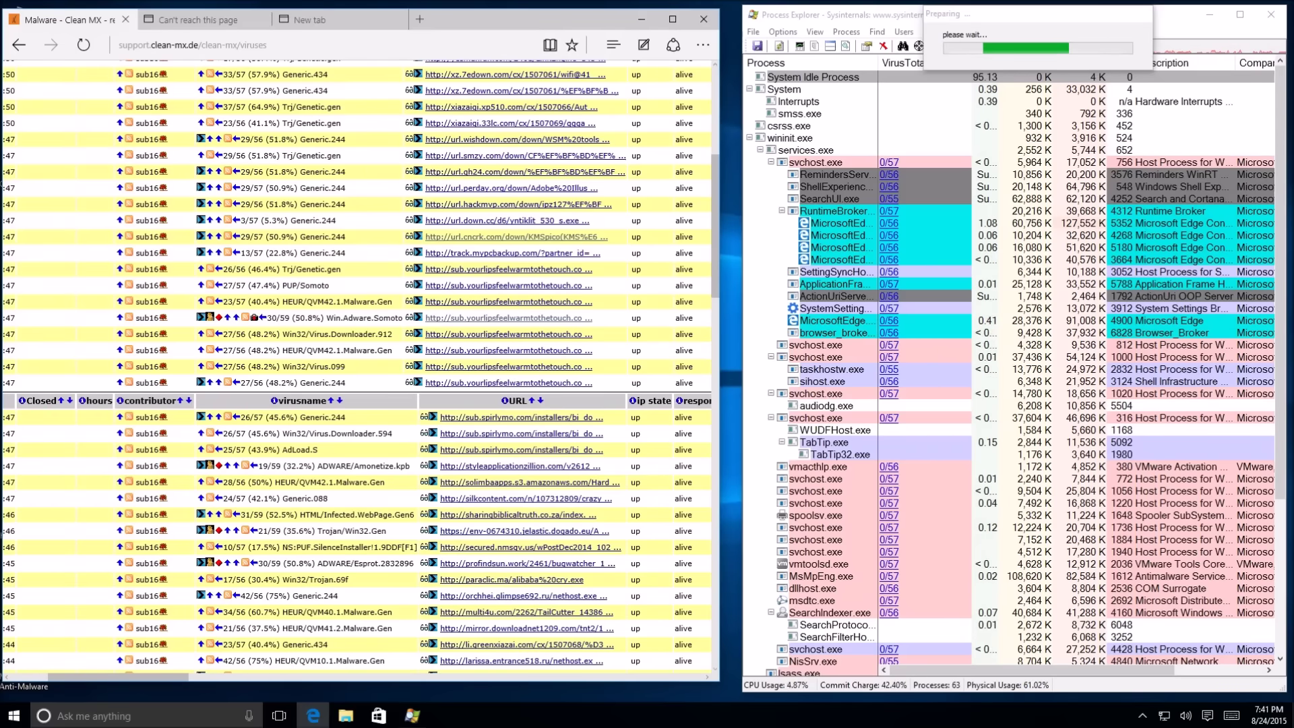
scroll(462, 507, "up", 5)
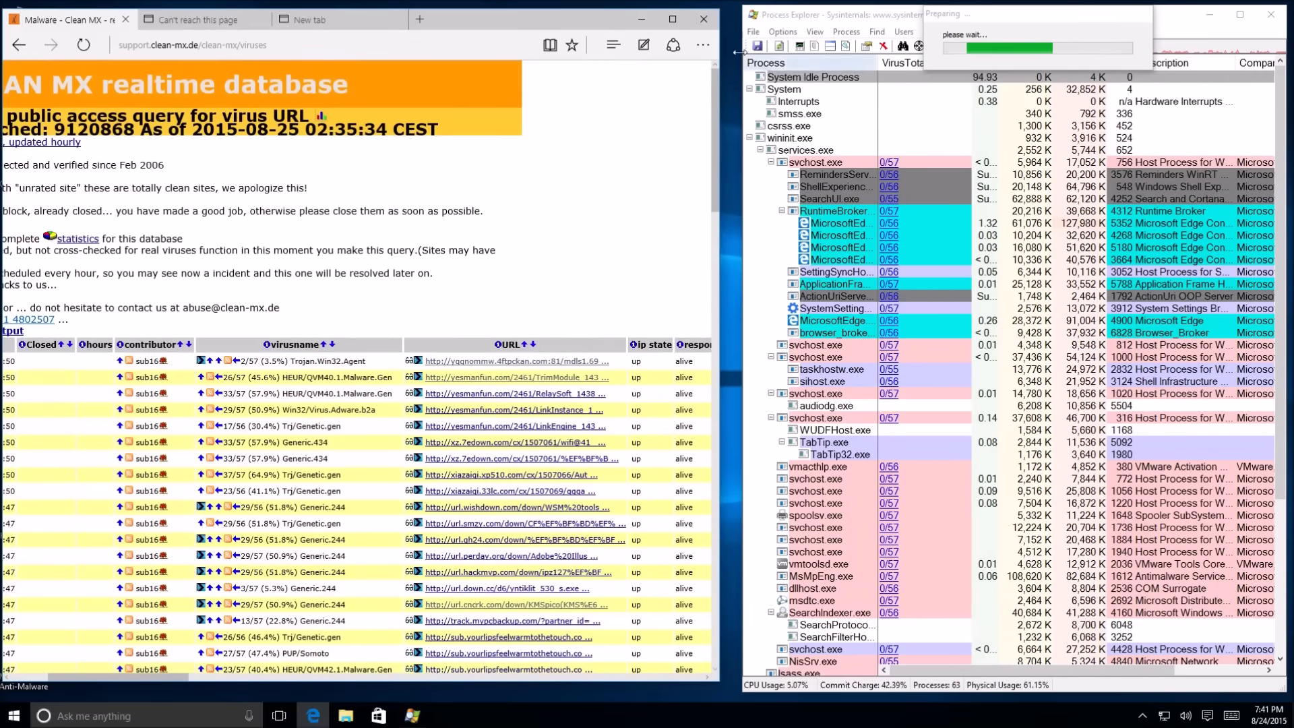
left_click(702, 45)
left_click(703, 45)
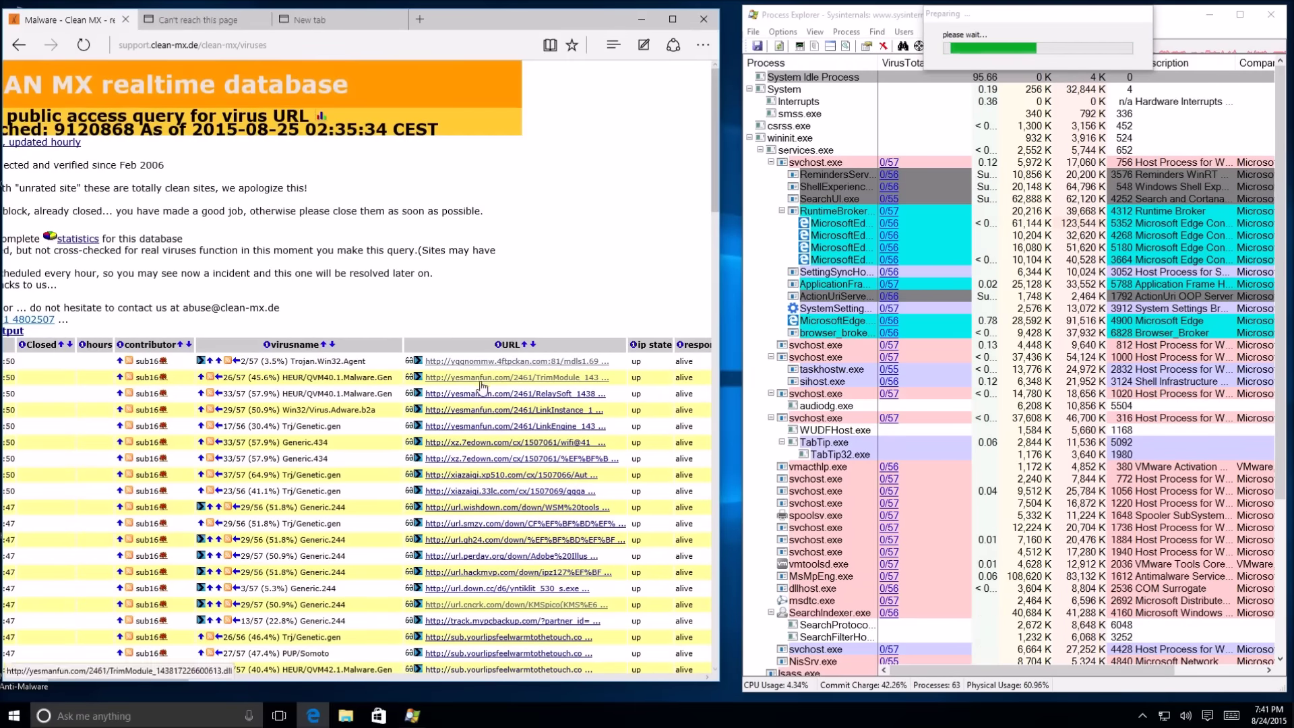
scroll(462, 465, "down", 4)
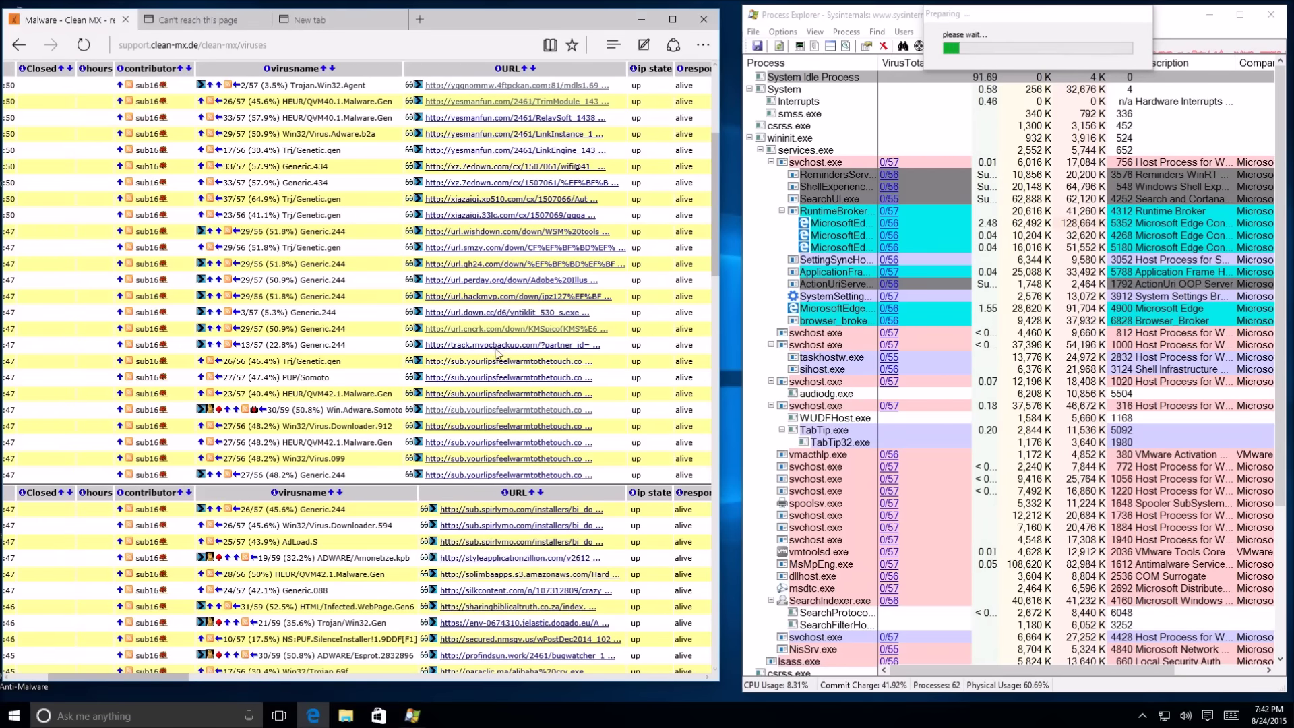
scroll(529, 331, "down", 5)
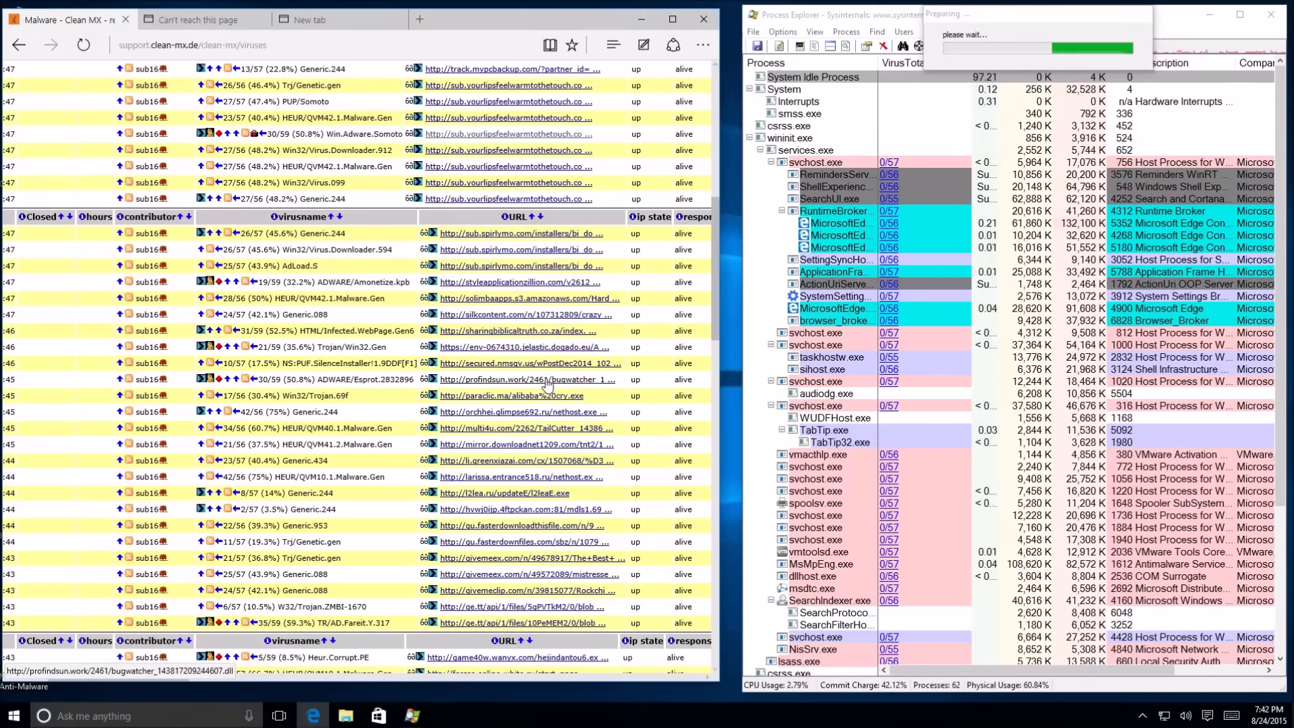
Step: Download alibaba cry.exe and decline running it at the SmartScreen warning
left_click(530, 399)
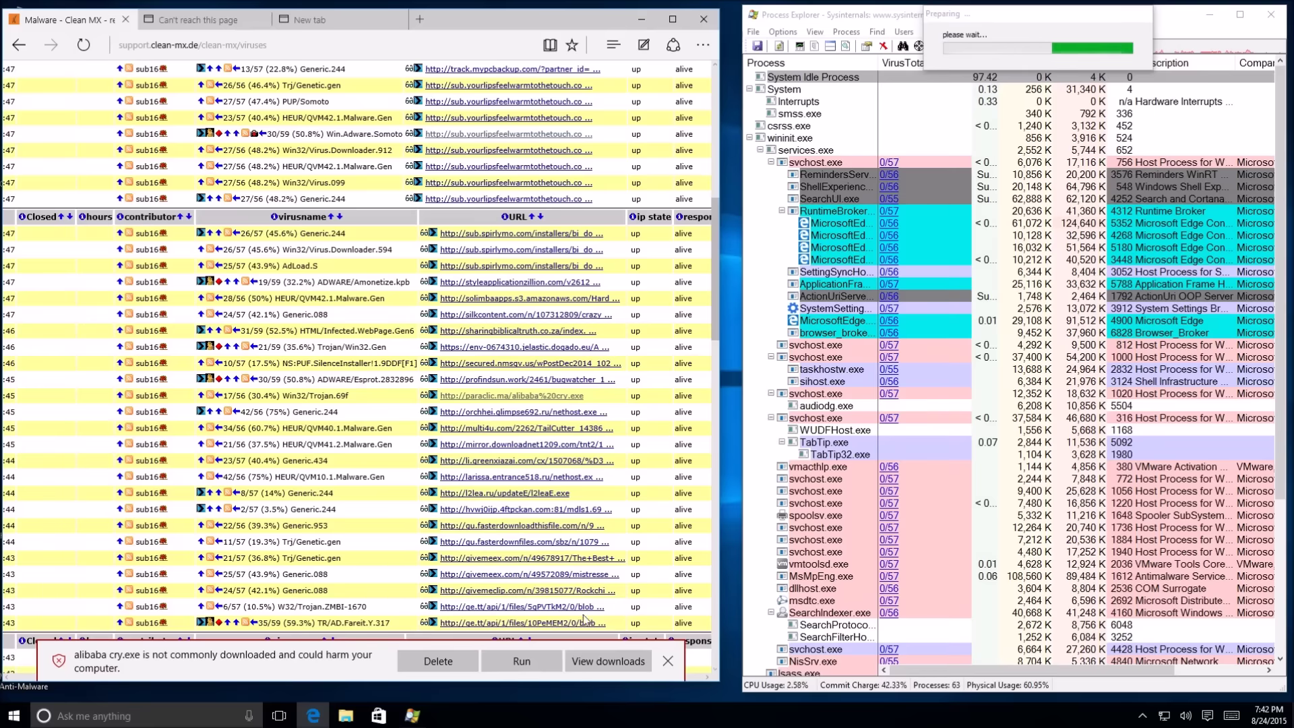
left_click(525, 659)
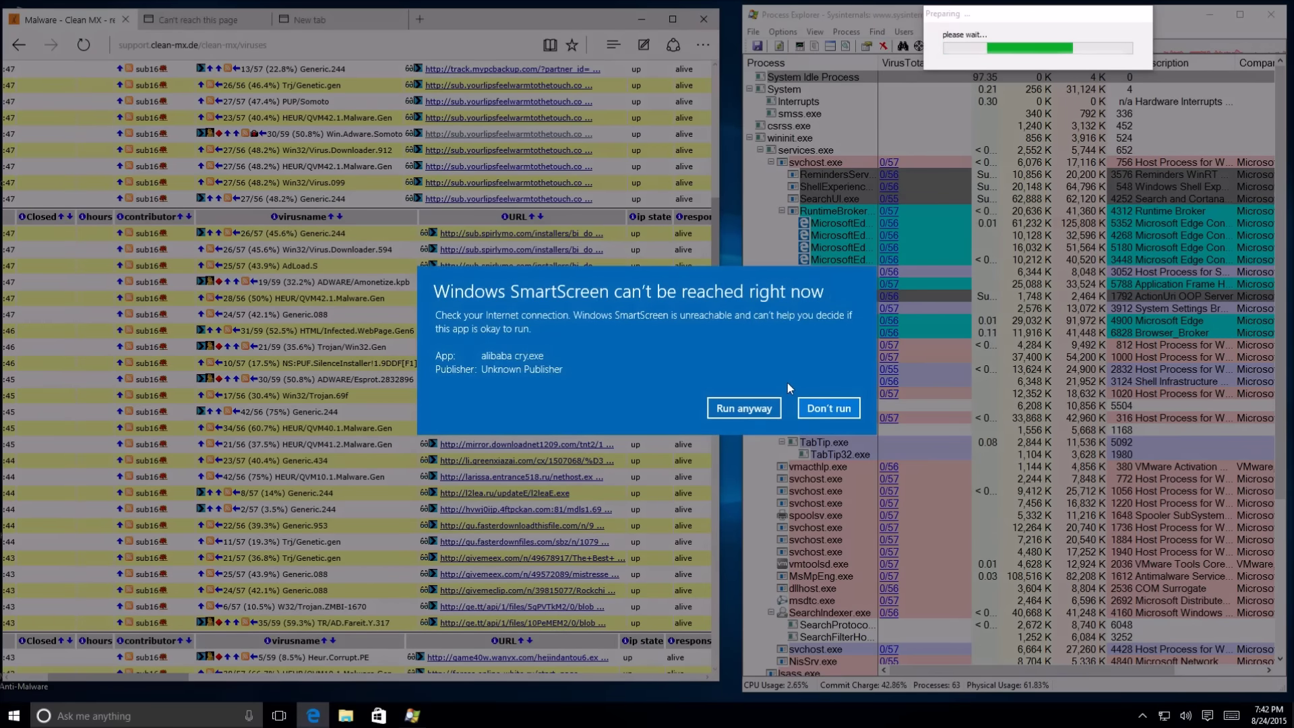
left_click(832, 408)
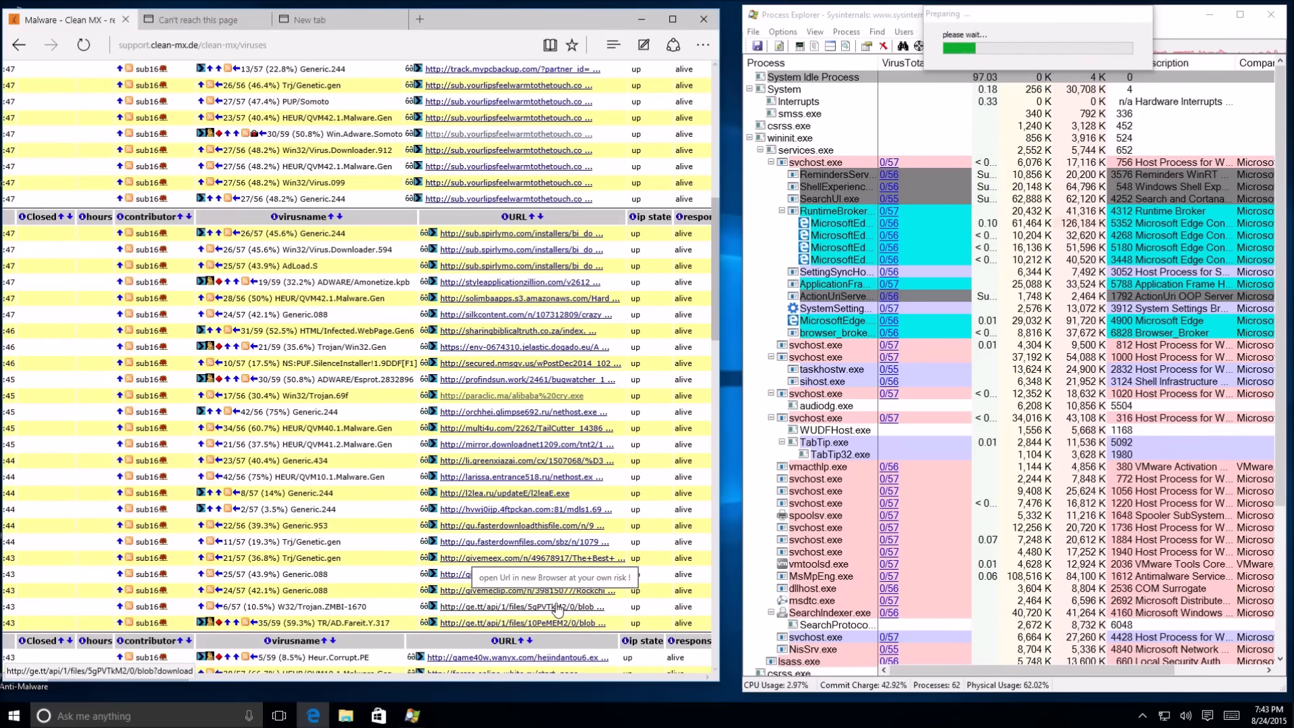
Step: Open the ge.tt download link in a new tab and reload its HTTP 404 page
left_click(475, 614)
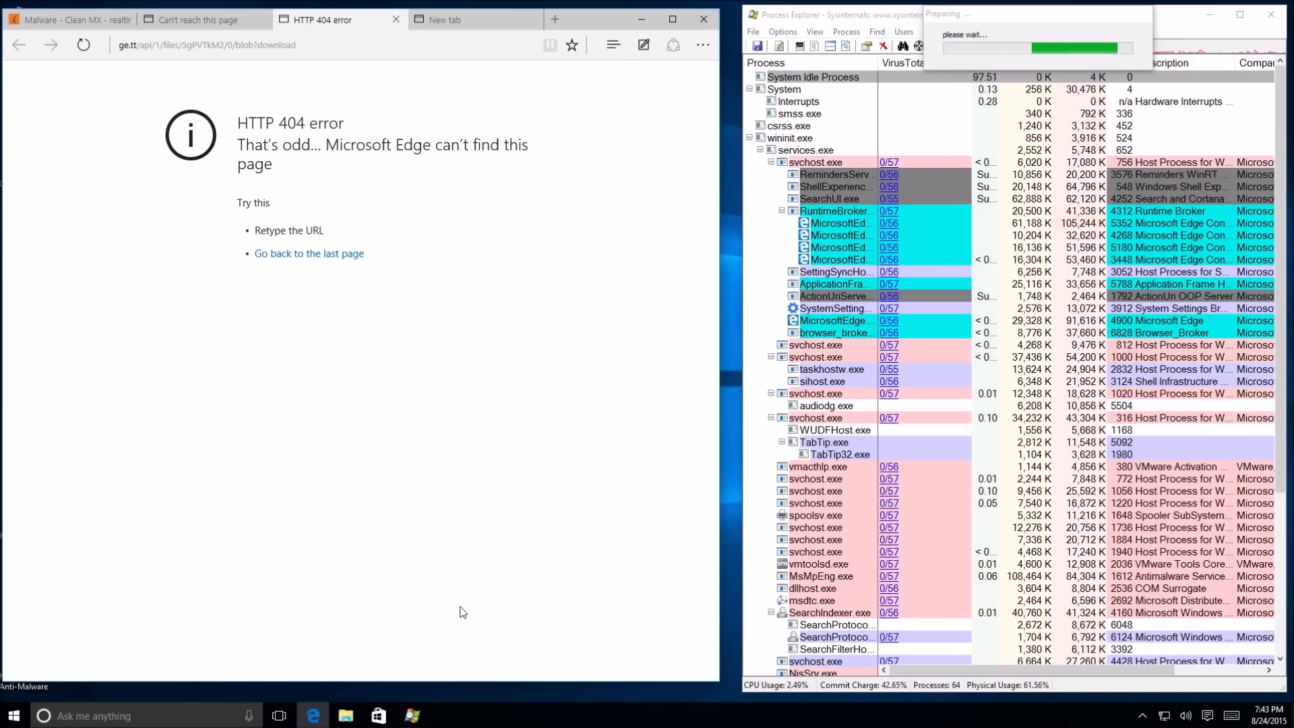
left_click(227, 22)
left_click(321, 22)
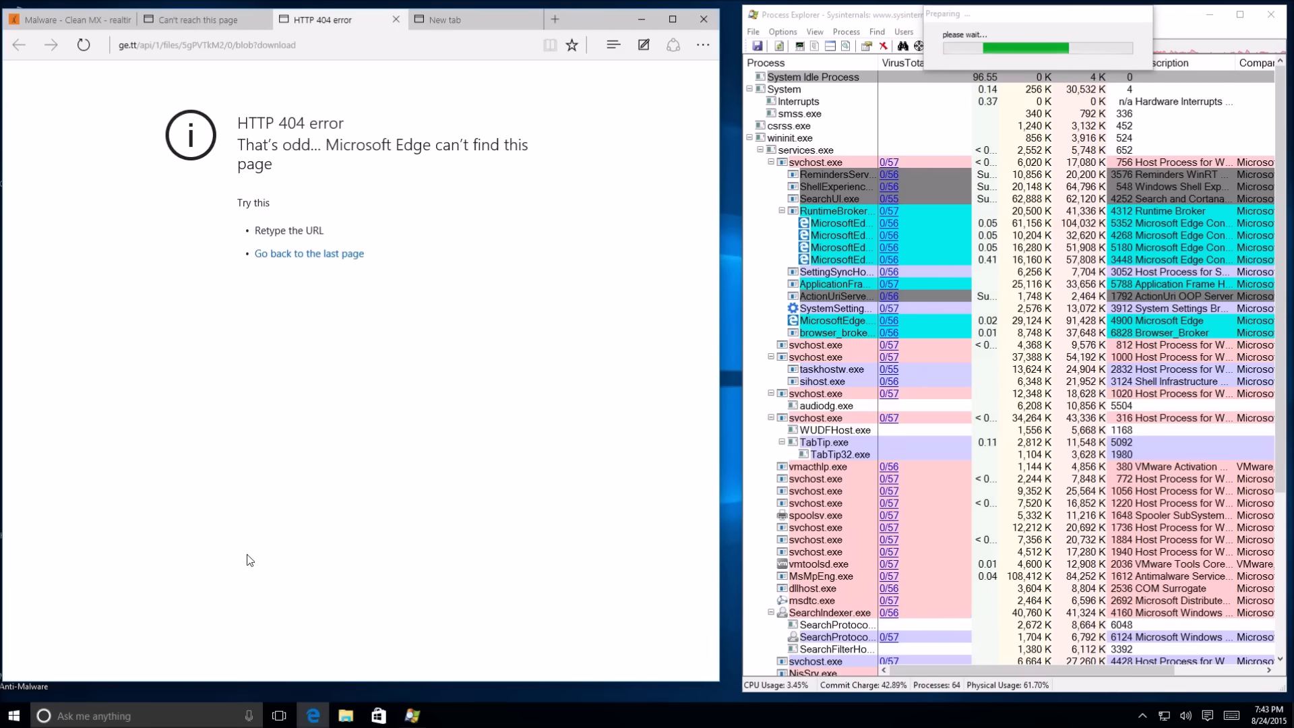
right_click(326, 20)
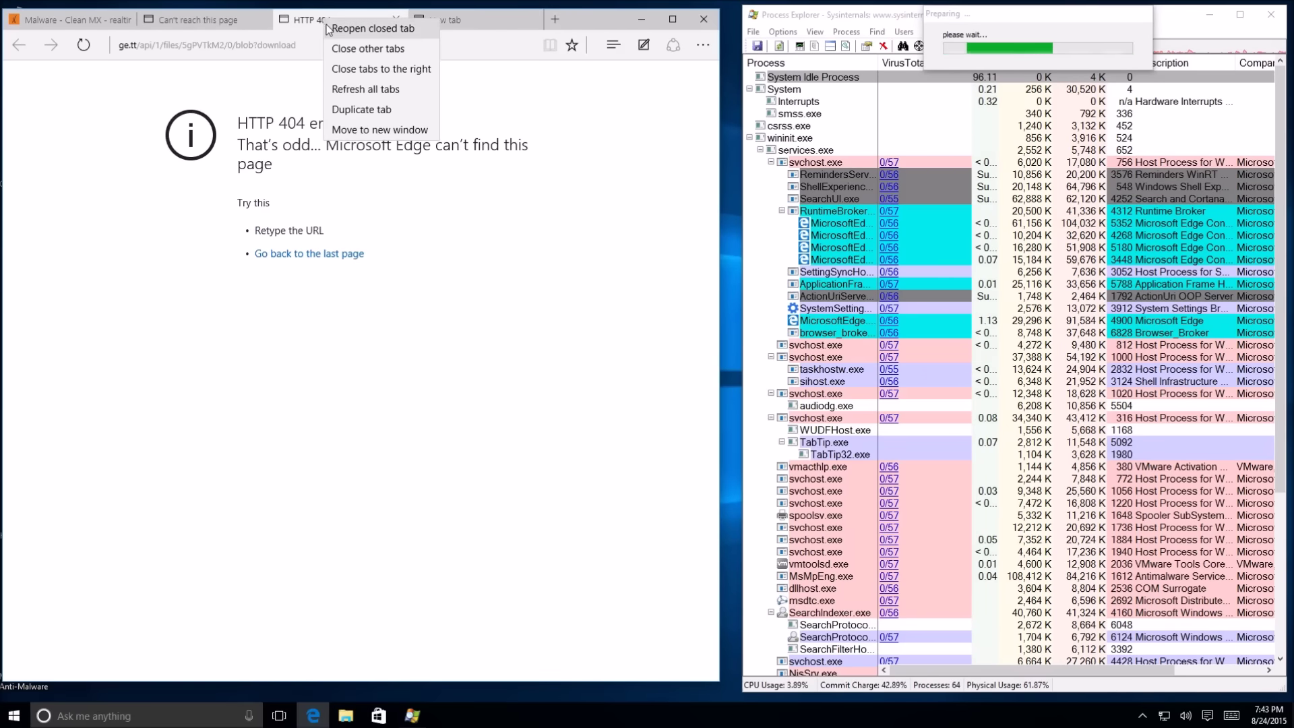
left_click(267, 85)
key("ctrl+l")
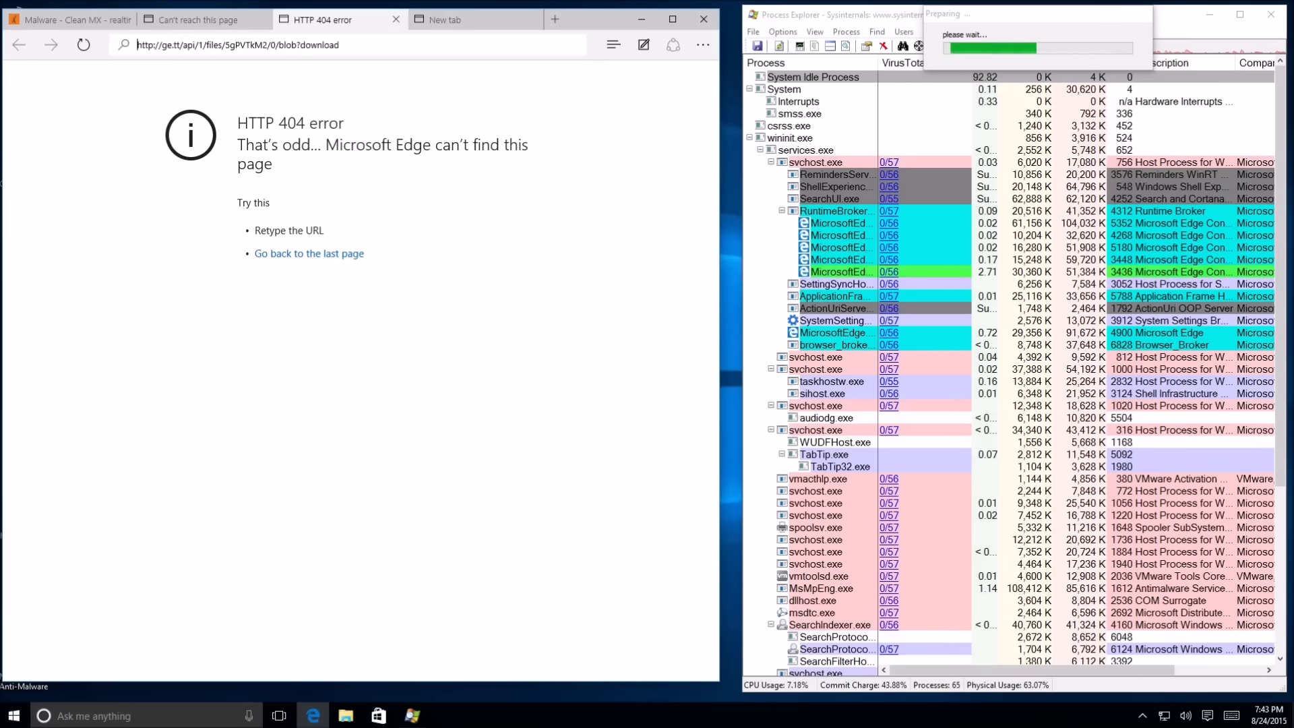
key("Return")
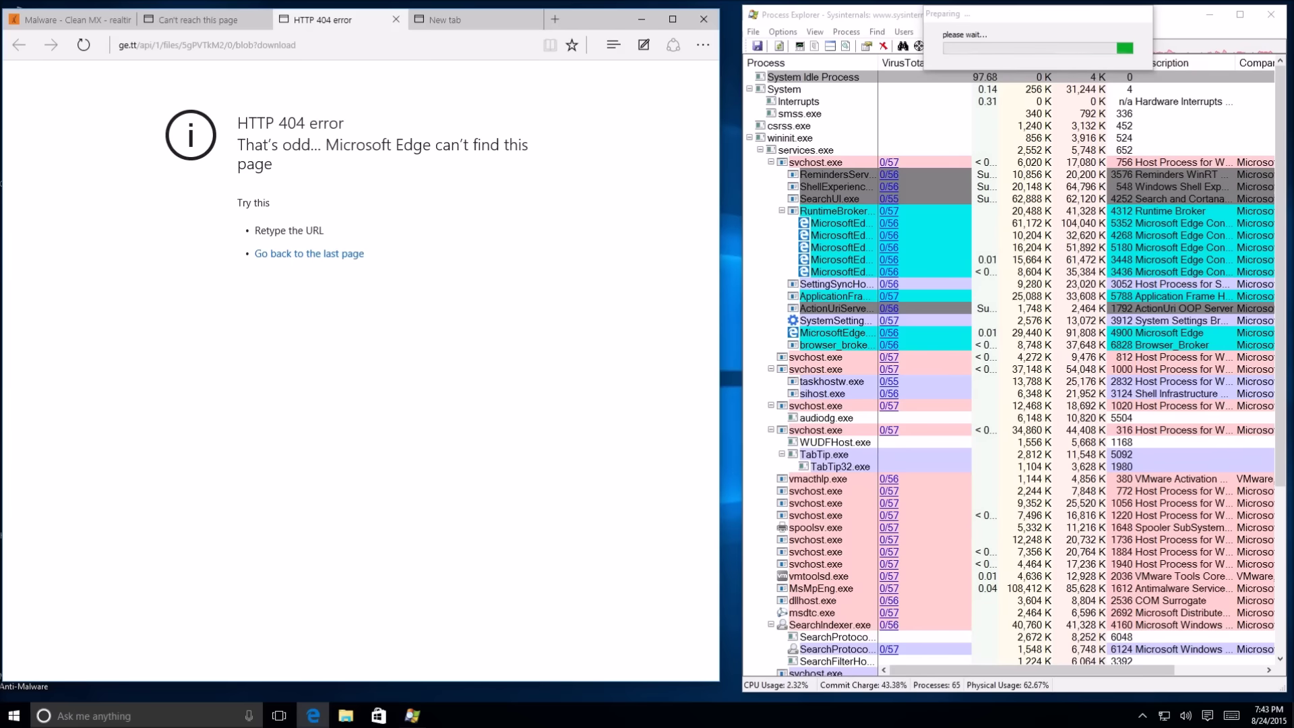
Step: Select and clear the 404 heading text, then select the full ge.tt address
mouse_move(237, 118)
left_mouse_down()
mouse_move(273, 168)
mouse_move(226, 111)
left_mouse_up()
left_click(335, 167)
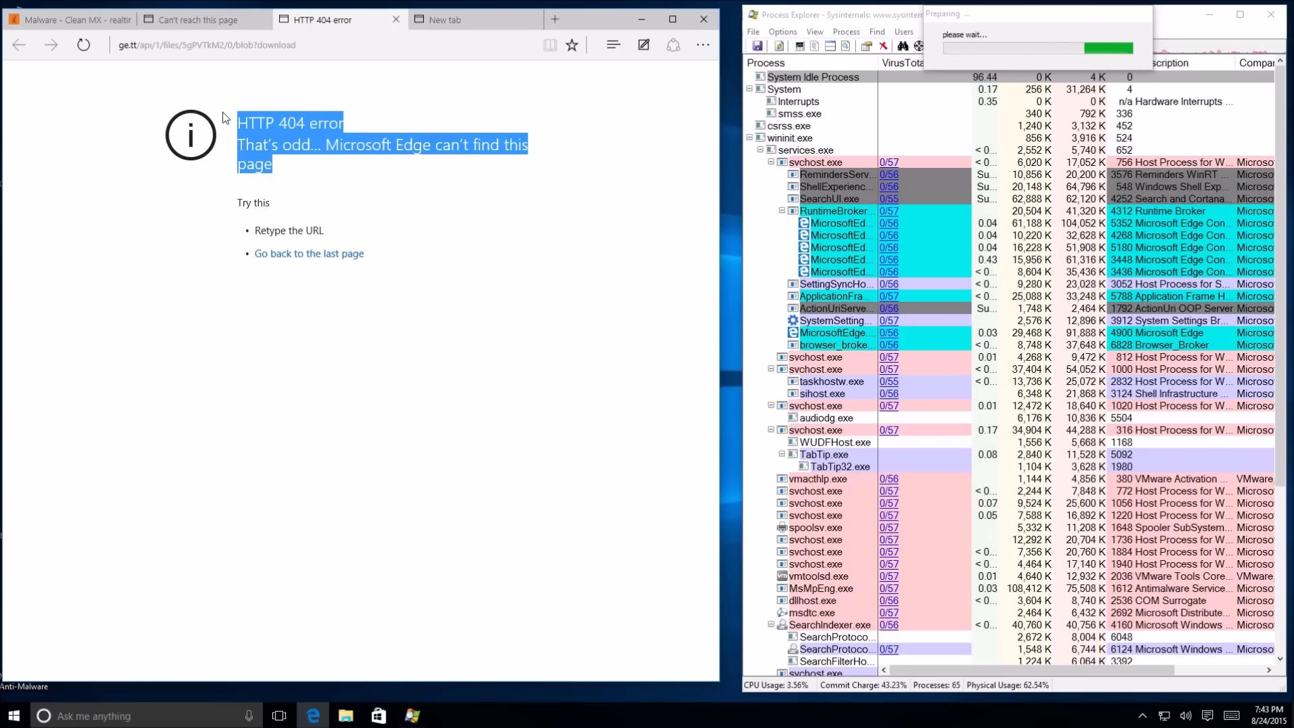
left_click(366, 94)
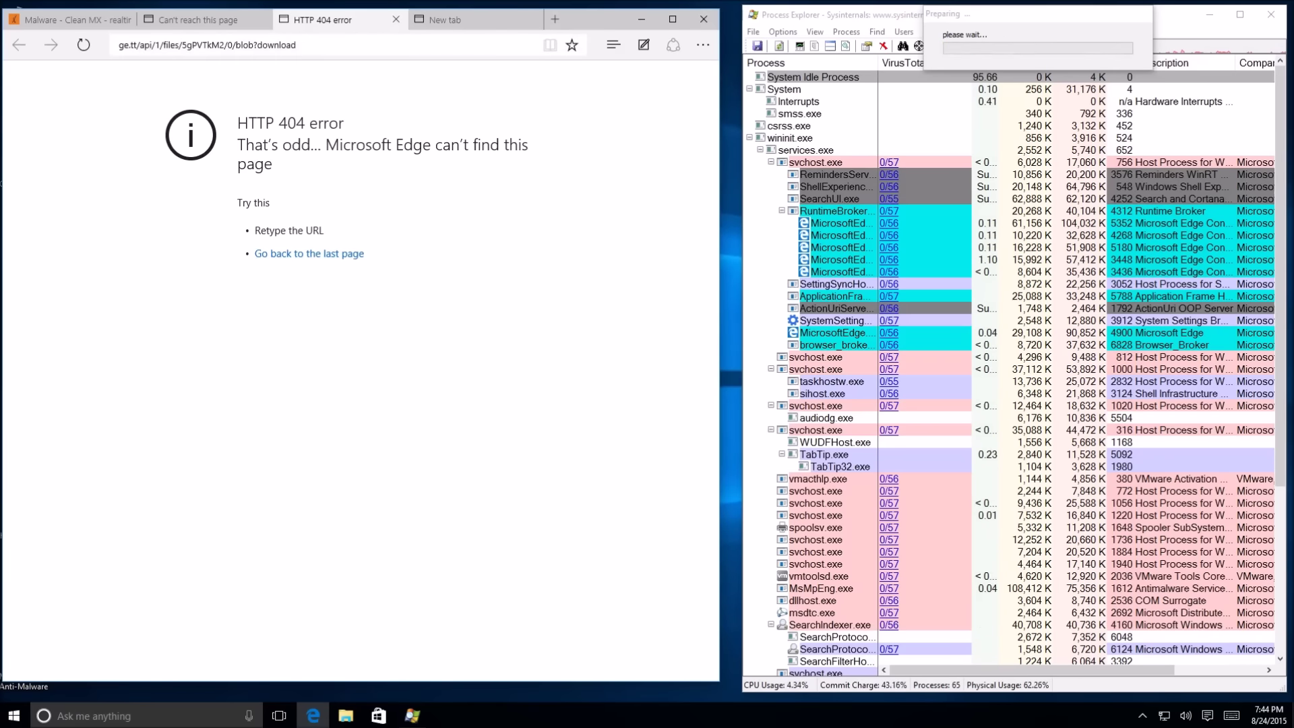
left_click(203, 44)
key("ctrl+c")
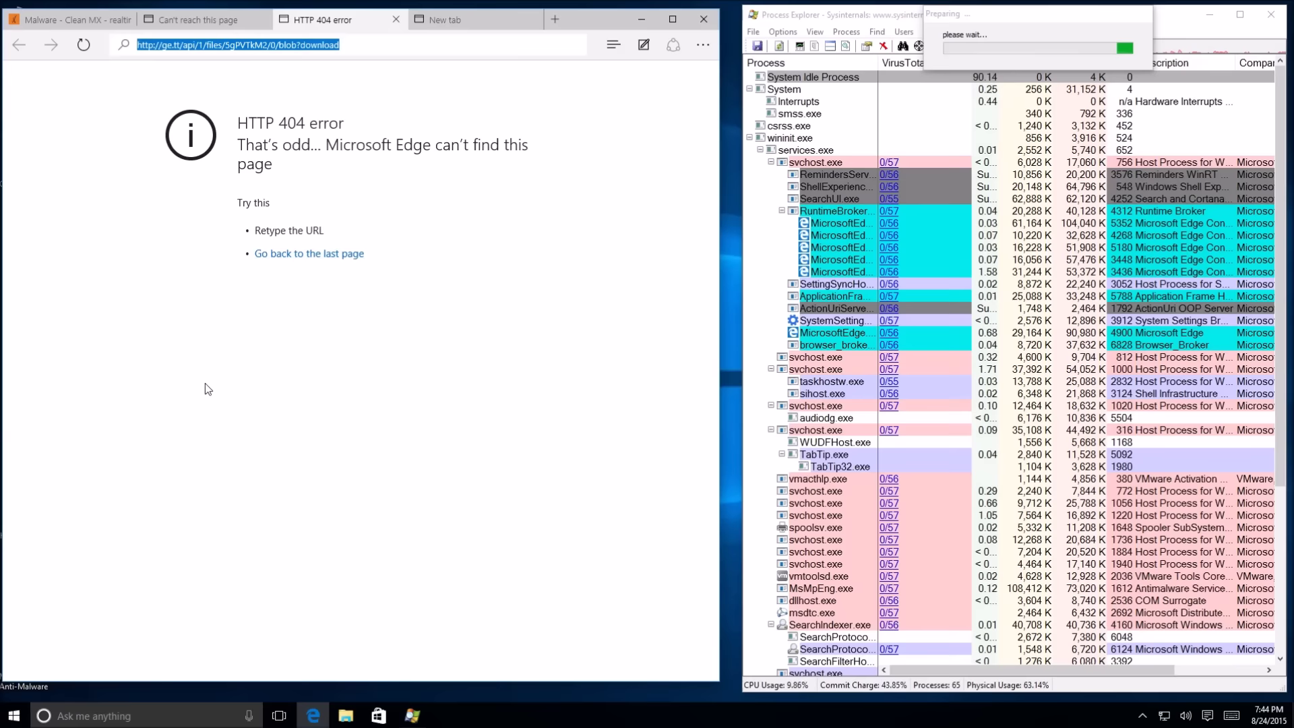
Step: Open Command Prompt from the Start context menu and ping the pasted ge.tt download address
right_click(14, 715)
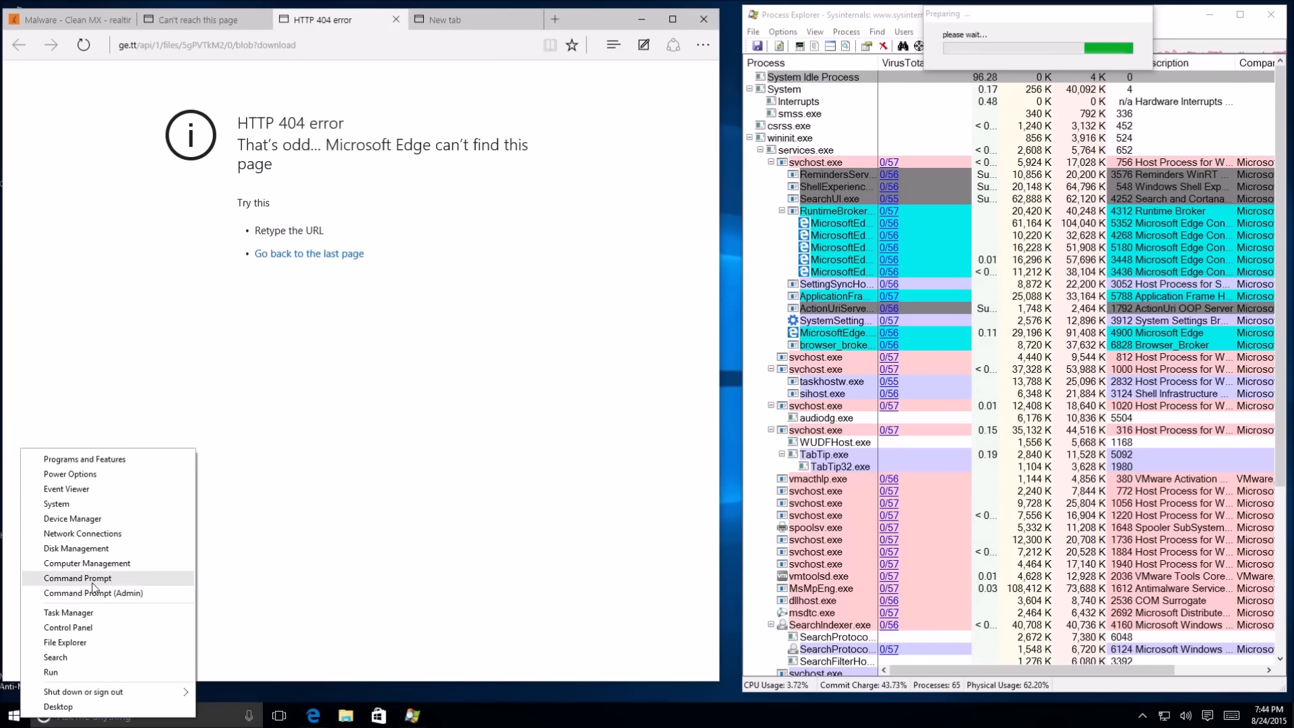
left_click(86, 578)
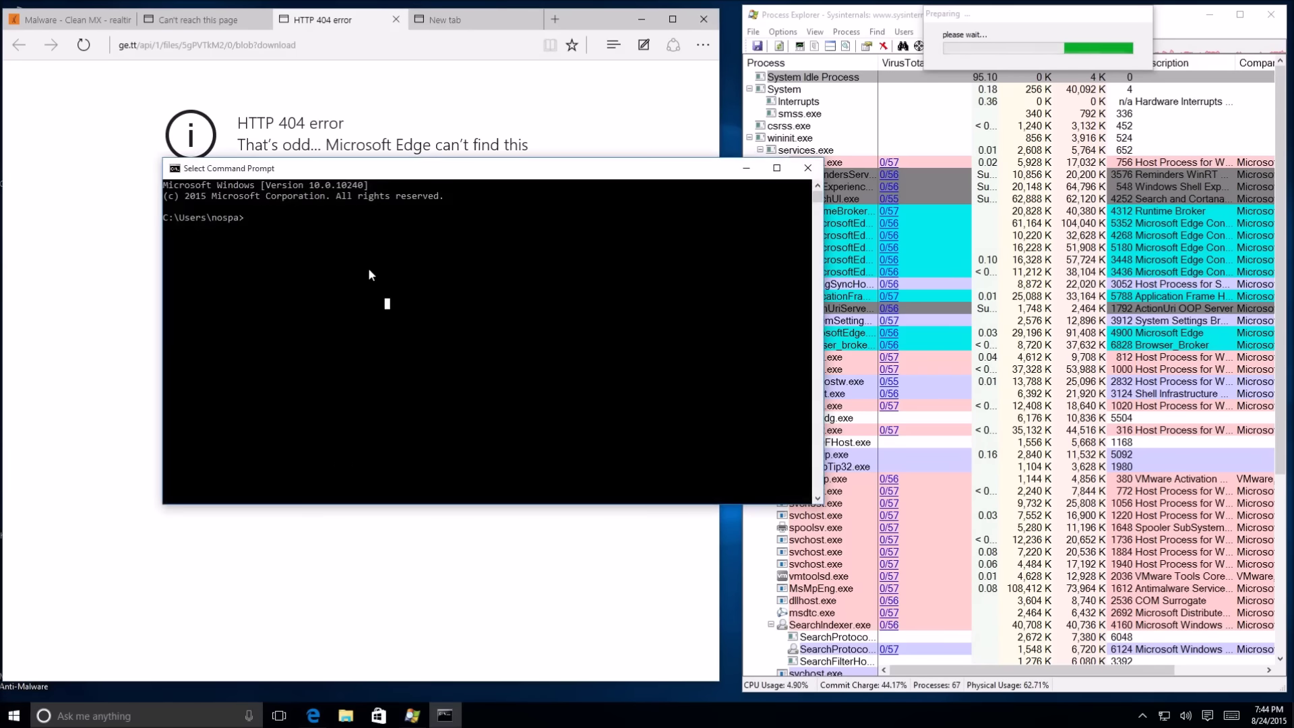
type("ping")
key("ctrl+v")
key("Return")
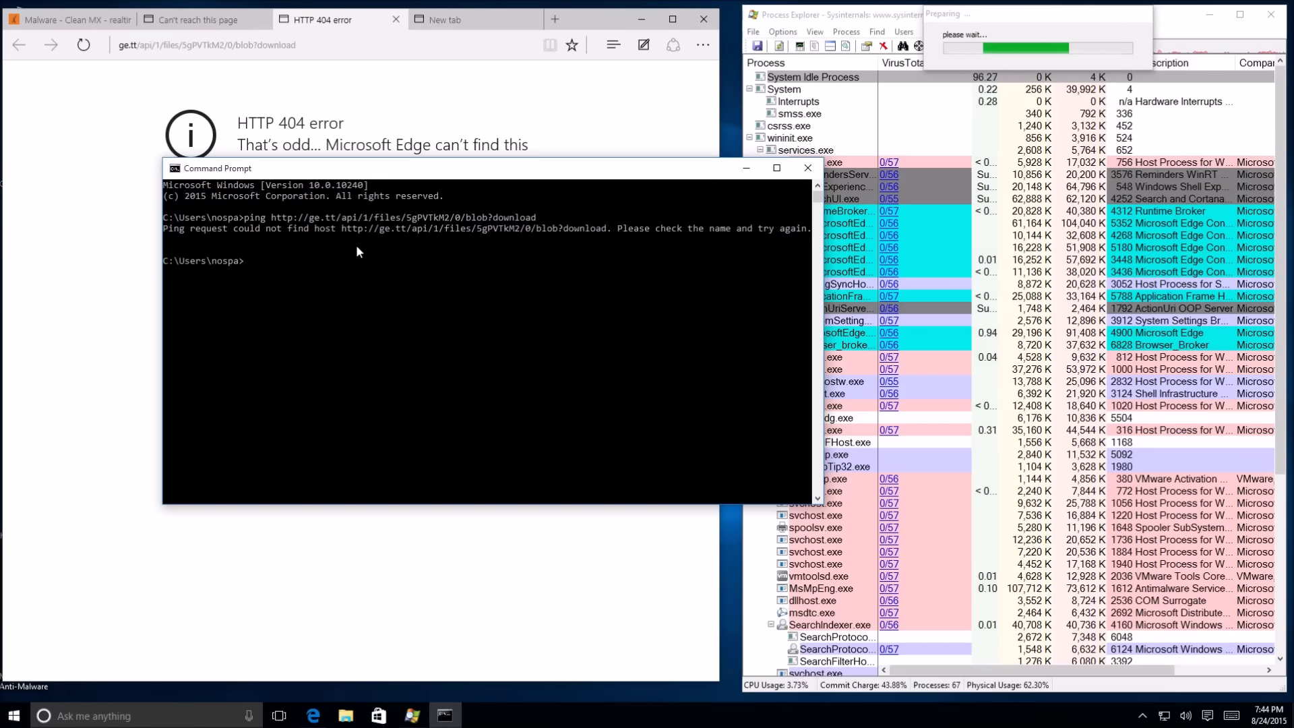
right_click(471, 282)
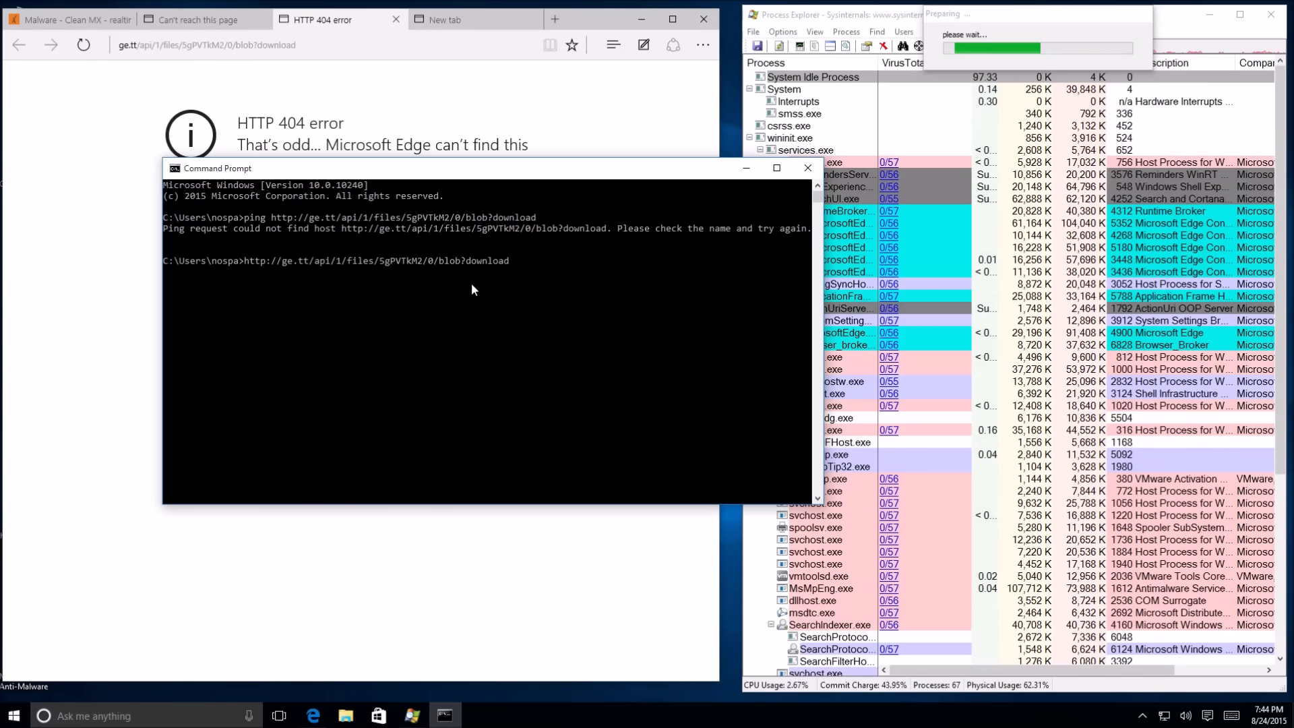
key("BackSpace")
key("BackSpace")
key("BackSpace")
key("BackSpace")
key("BackSpace")
key("BackSpace")
key("BackSpace")
key("BackSpace")
key("BackSpace")
key("BackSpace")
key("BackSpace")
key("BackSpace")
key("BackSpace")
key("BackSpace")
key("BackSpace")
key("BackSpace")
key("BackSpace")
key("BackSpace")
key("BackSpace")
key("BackSpace")
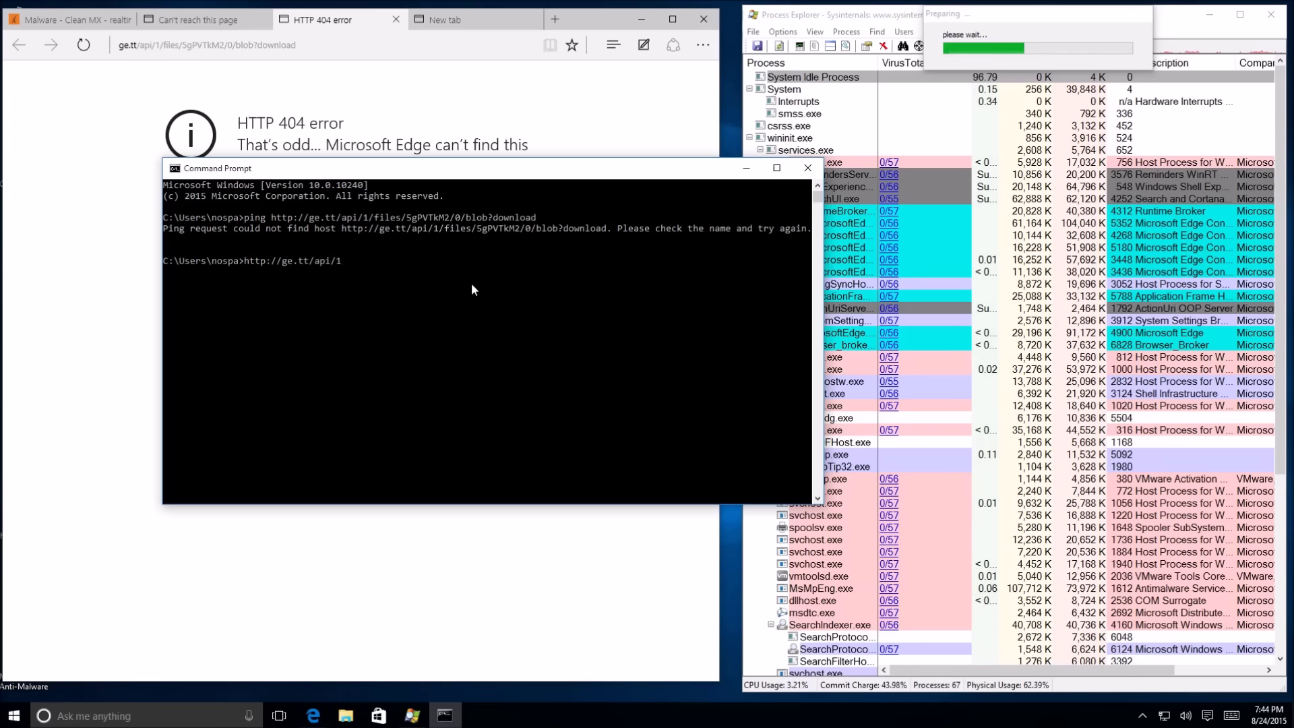
key("BackSpace")
key("BackSpace")
key("BackSpace")
key("BackSpace")
key("BackSpace")
key("Return")
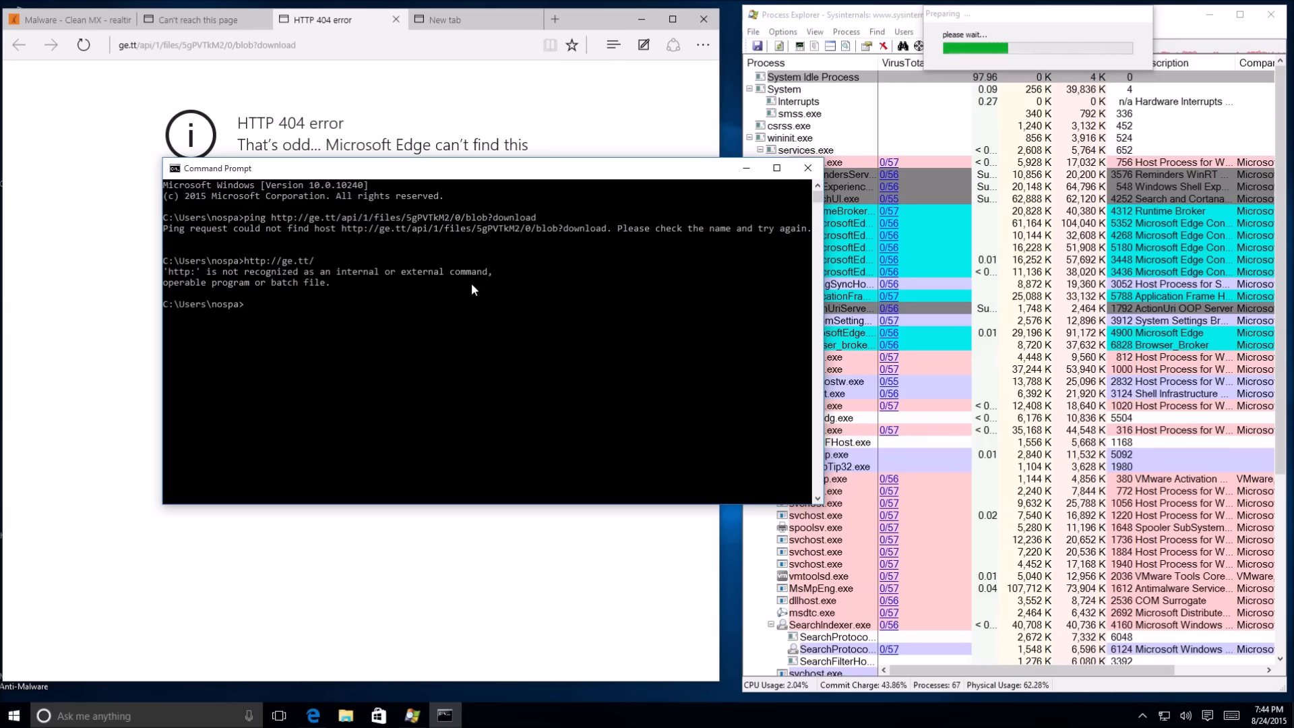
type("ping")
key("ctrl+v")
key("BackSpace")
key("BackSpace")
key("BackSpace")
key("BackSpace")
key("BackSpace")
key("BackSpace")
key("BackSpace")
key("BackSpace")
key("BackSpace")
key("BackSpace")
key("BackSpace")
key("BackSpace")
key("BackSpace")
key("BackSpace")
key("BackSpace")
key("BackSpace")
key("BackSpace")
key("BackSpace")
key("BackSpace")
key("BackSpace")
key("BackSpace")
key("BackSpace")
key("BackSpace")
key("BackSpace")
key("BackSpace")
key("BackSpace")
key("BackSpace")
key("BackSpace")
key("BackSpace")
key("BackSpace")
key("BackSpace")
key("BackSpace")
key("BackSpace")
key("BackSpace")
key("BackSpace")
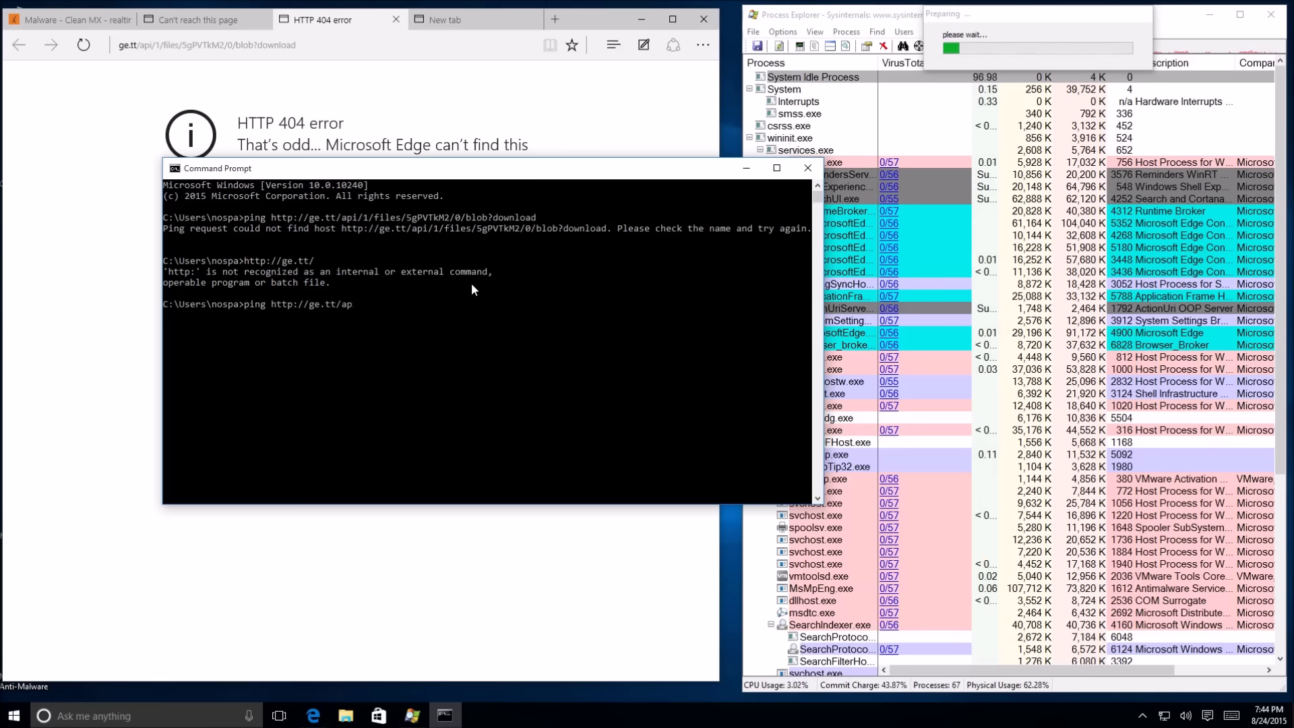
key("Return")
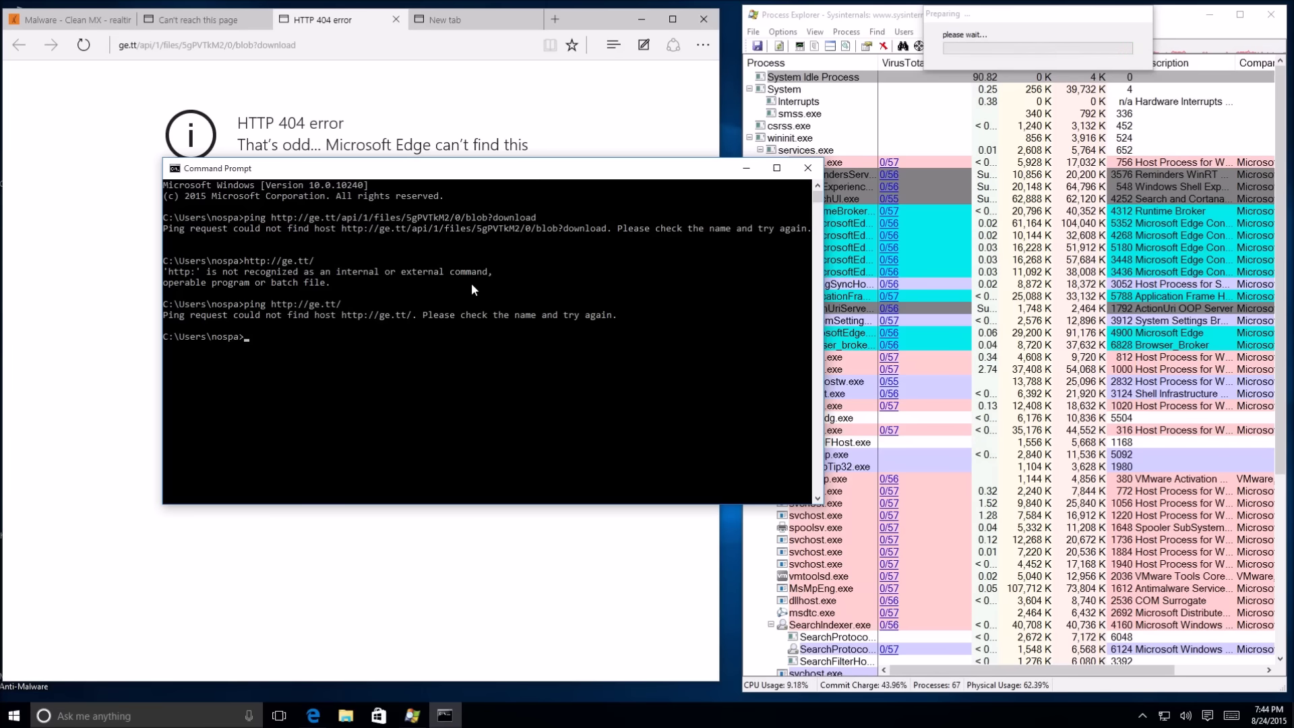
Step: Close Command Prompt and the extra tabs, then download ShadowDefender from the li.greenxiazai.com link
key("alt+F4")
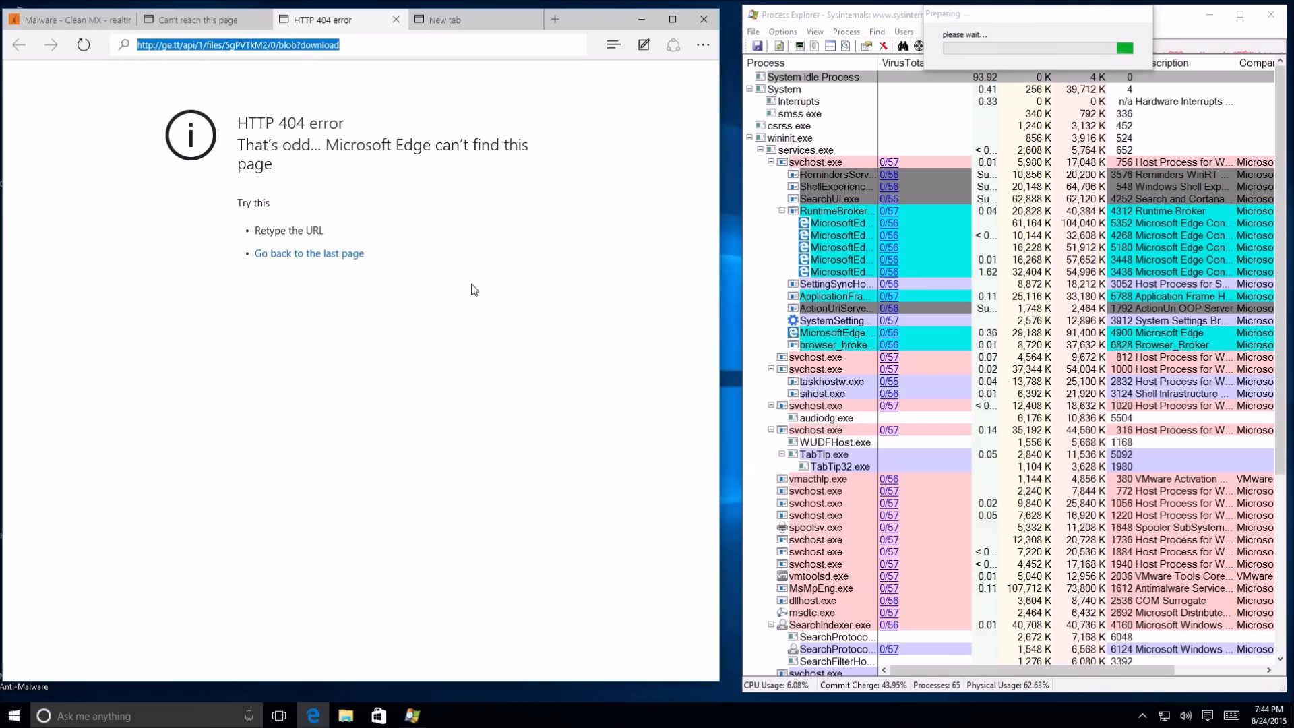
left_click(397, 20)
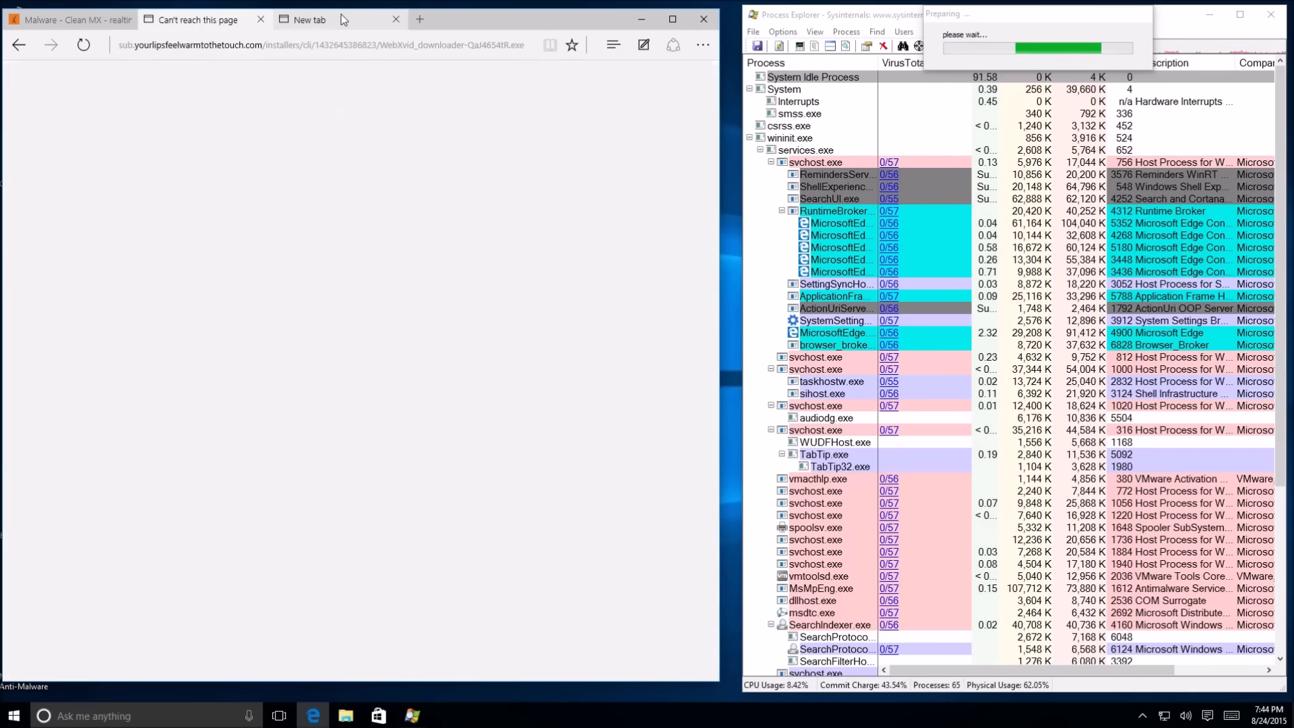
left_click(341, 14)
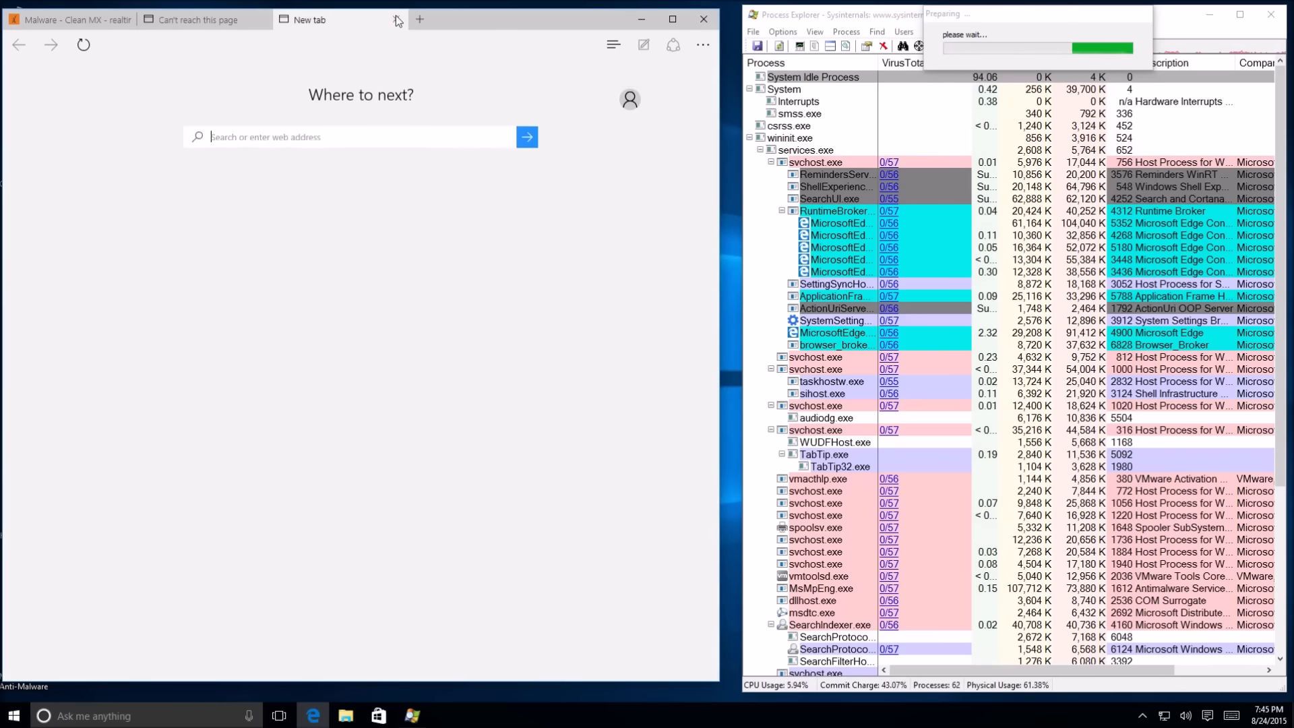
left_click(396, 19)
left_click(261, 20)
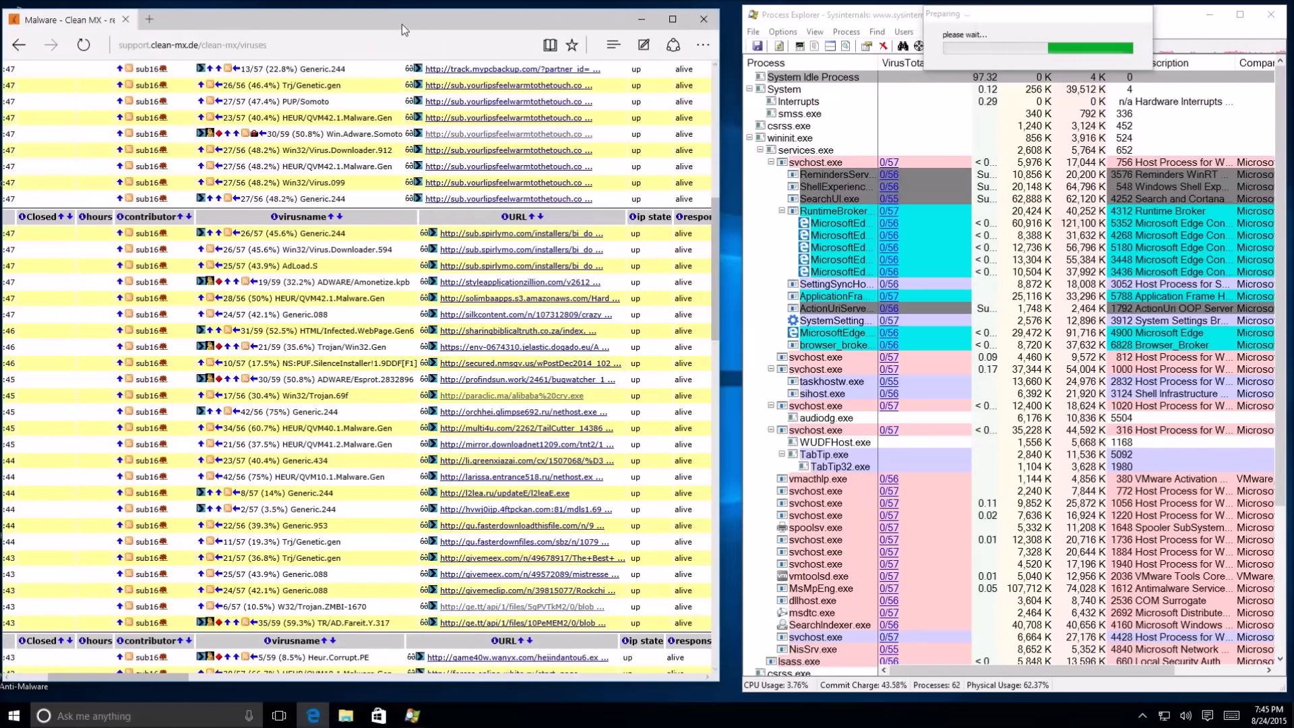
left_click(473, 465)
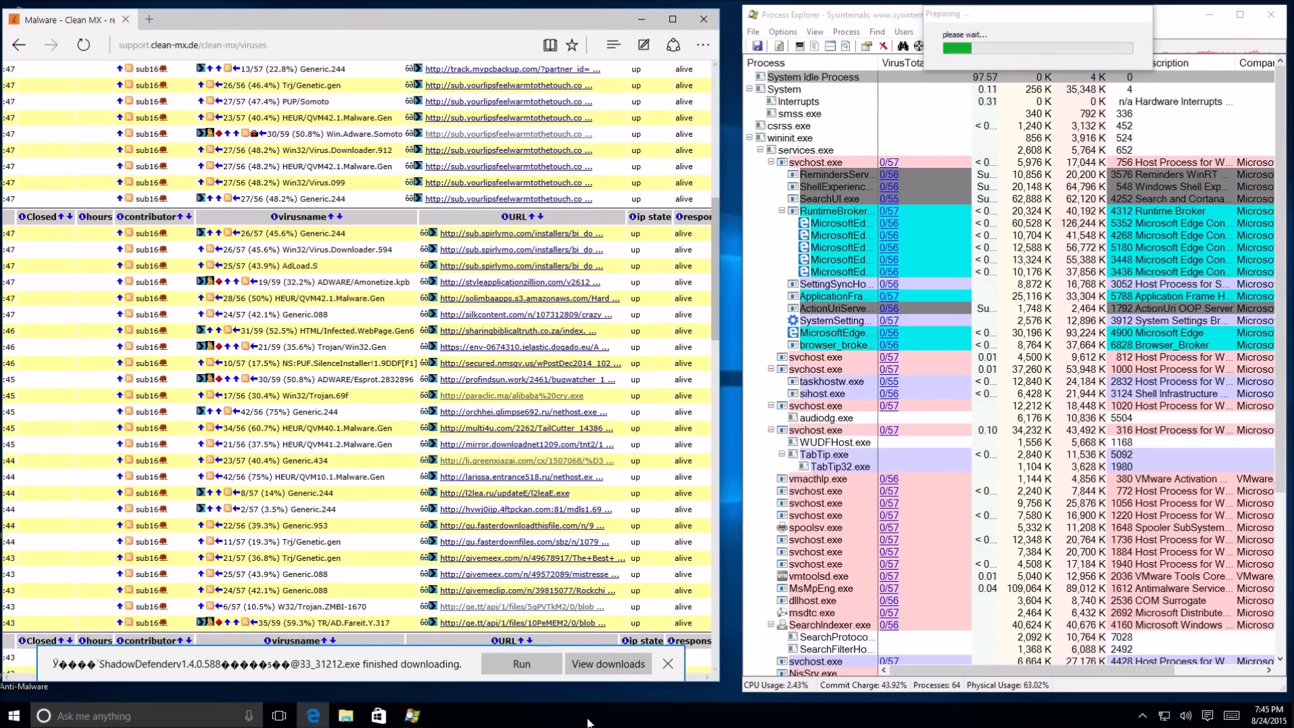
Step: Run the ShadowDefender installer, approve User Account Control, and dismiss the NSIS launch error
left_click(540, 666)
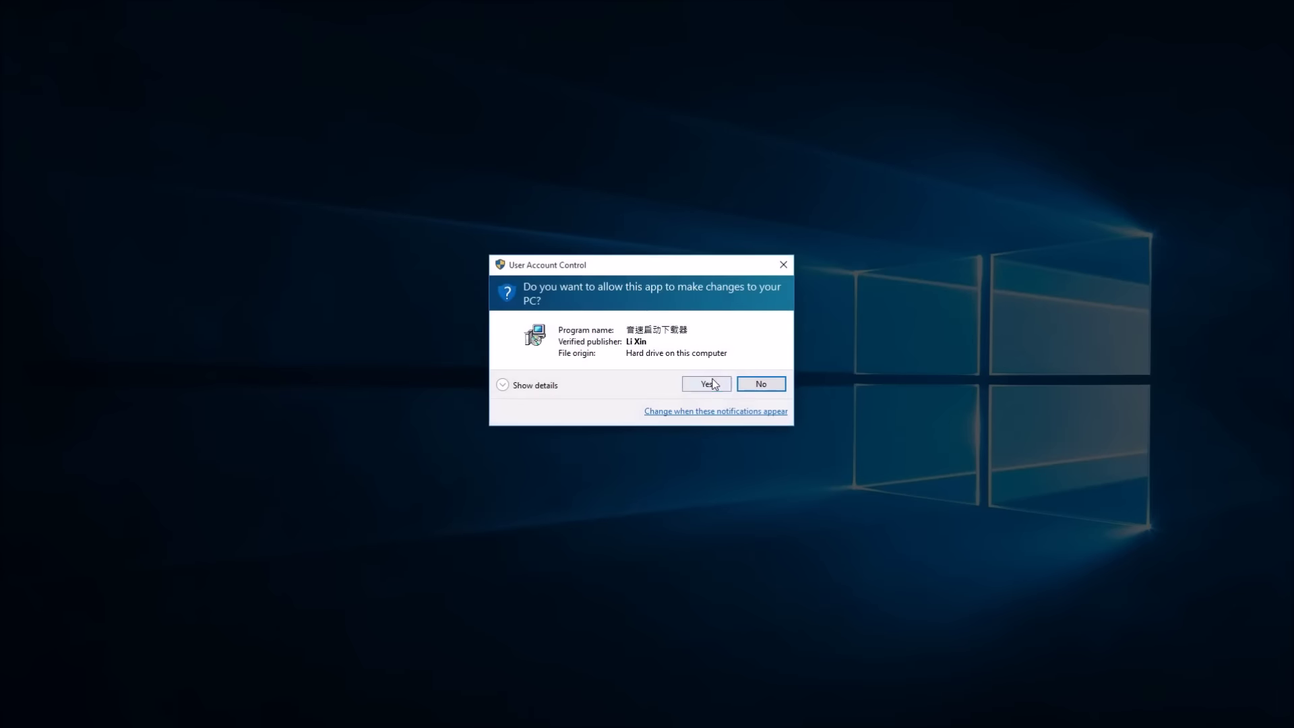
left_click(707, 384)
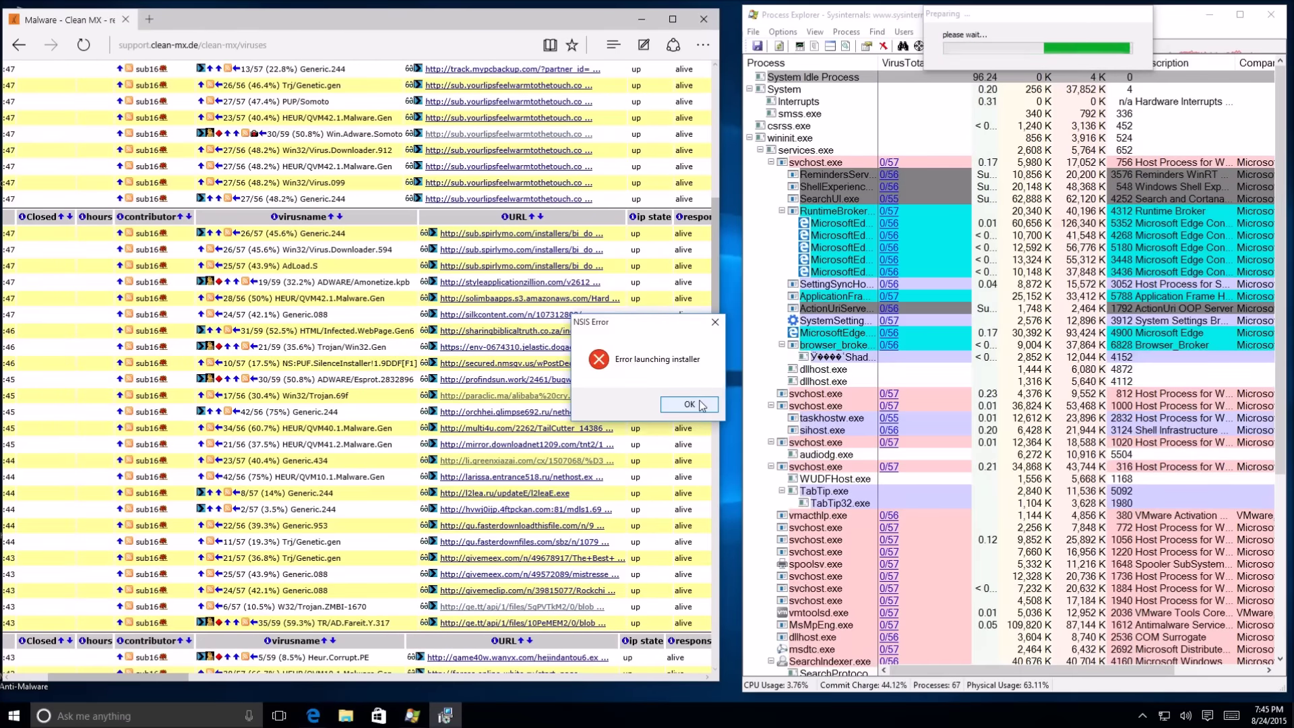
left_click(701, 405)
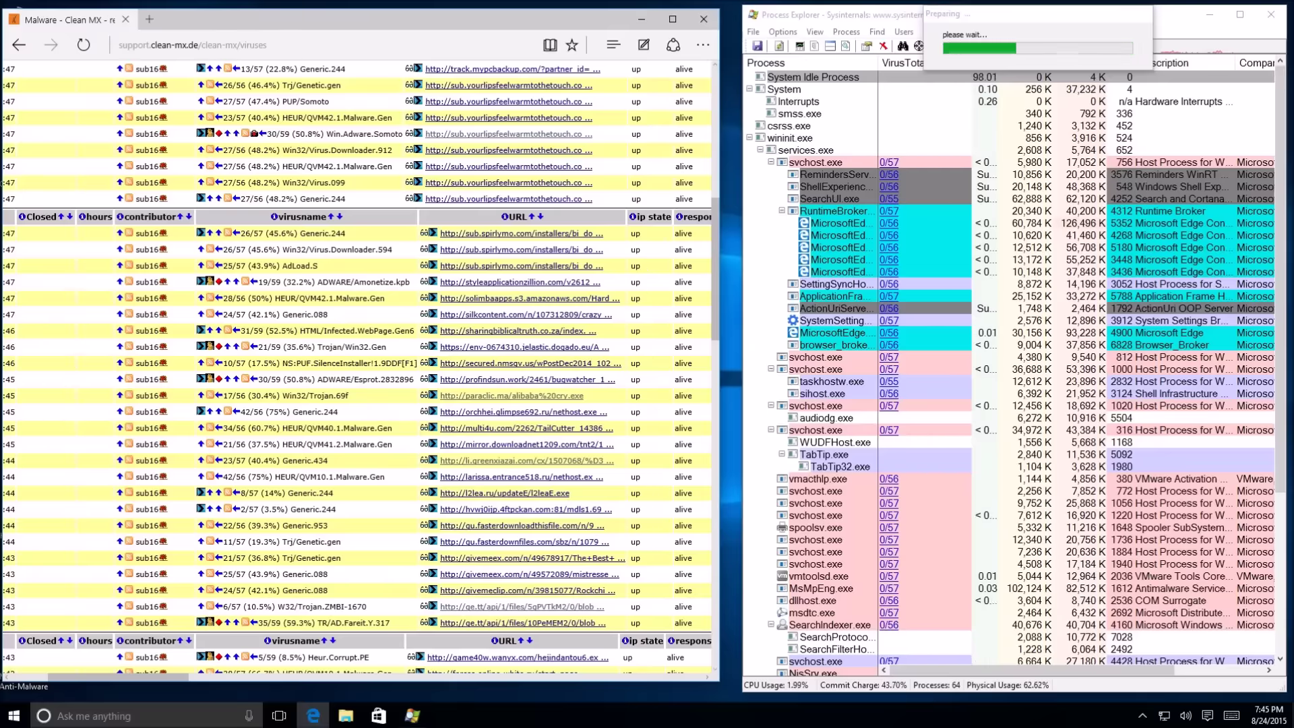
Step: Try the multi4u TailCutter link, close its unreachable tab, and open VX Vault from Favorites
left_click(492, 431)
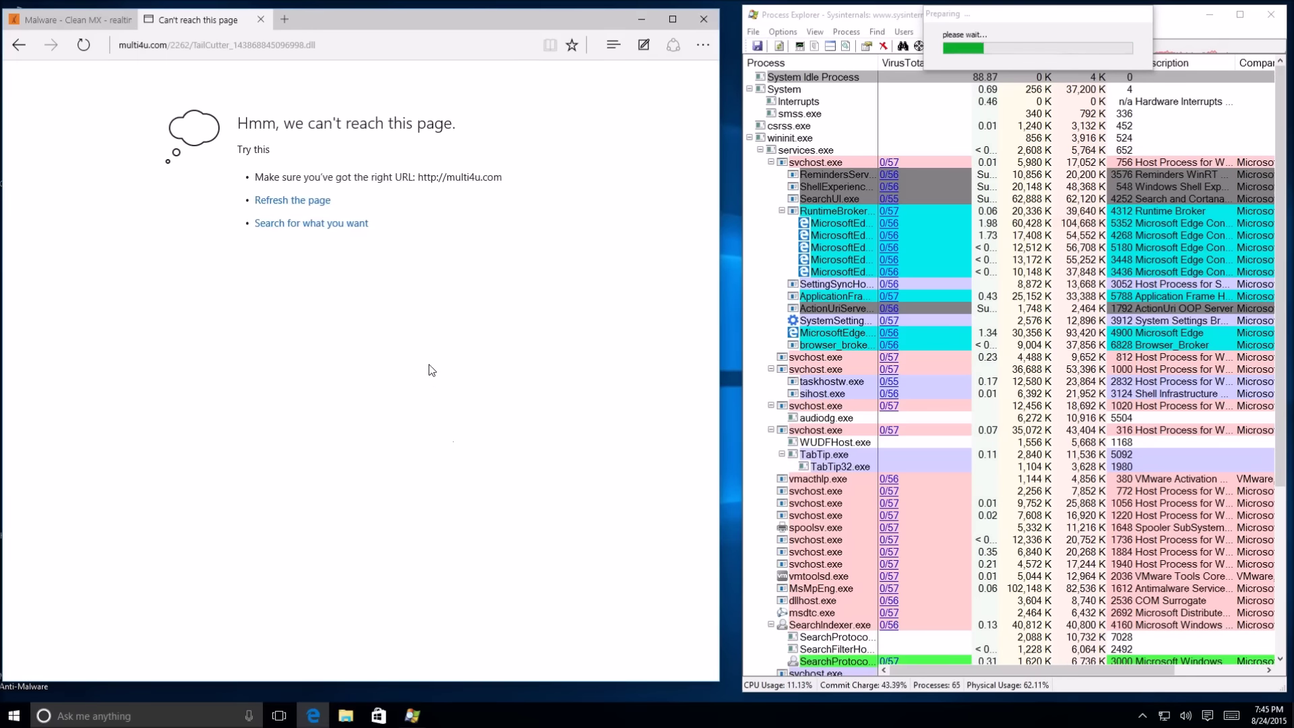
left_click(261, 20)
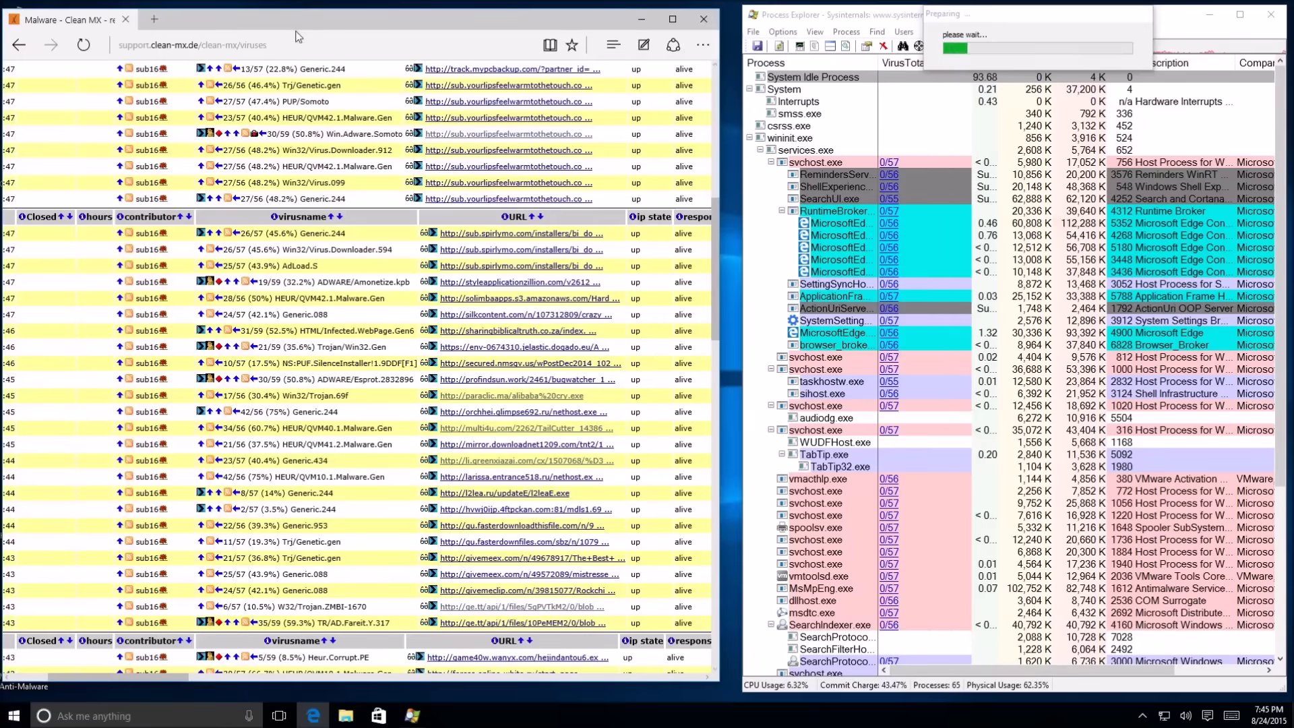
left_click(703, 44)
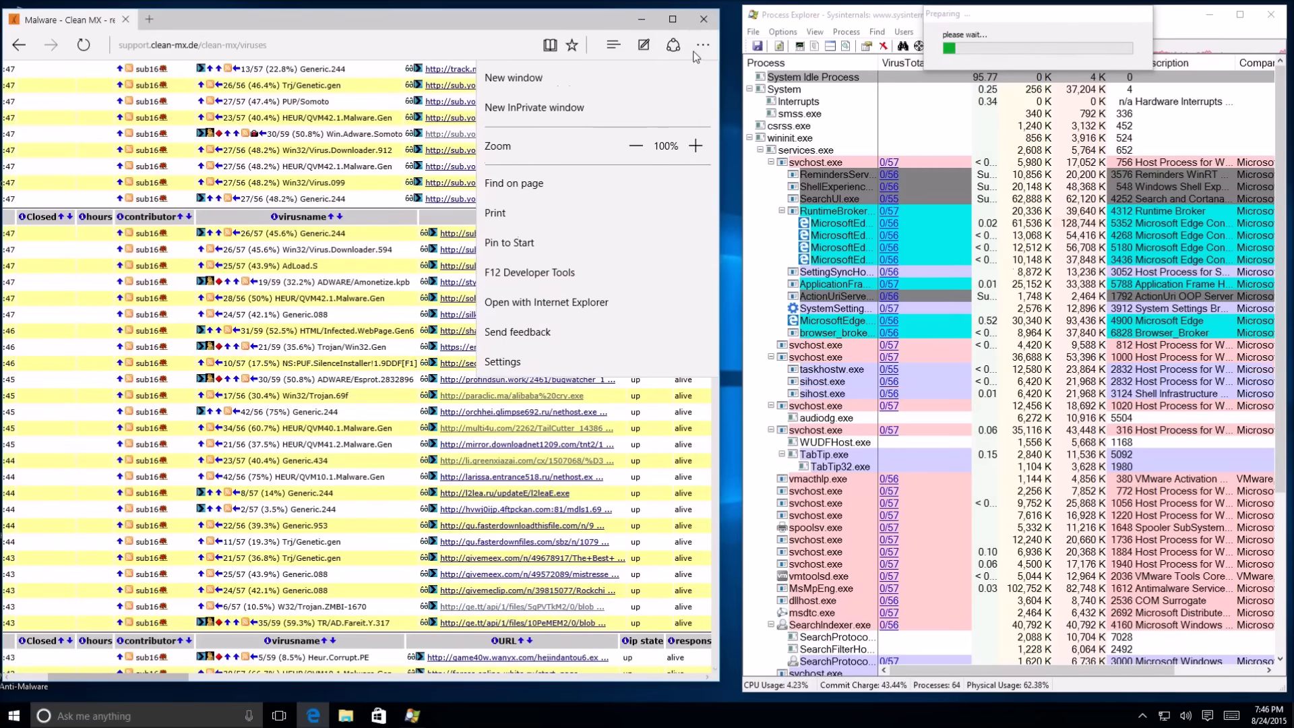
left_click(666, 57)
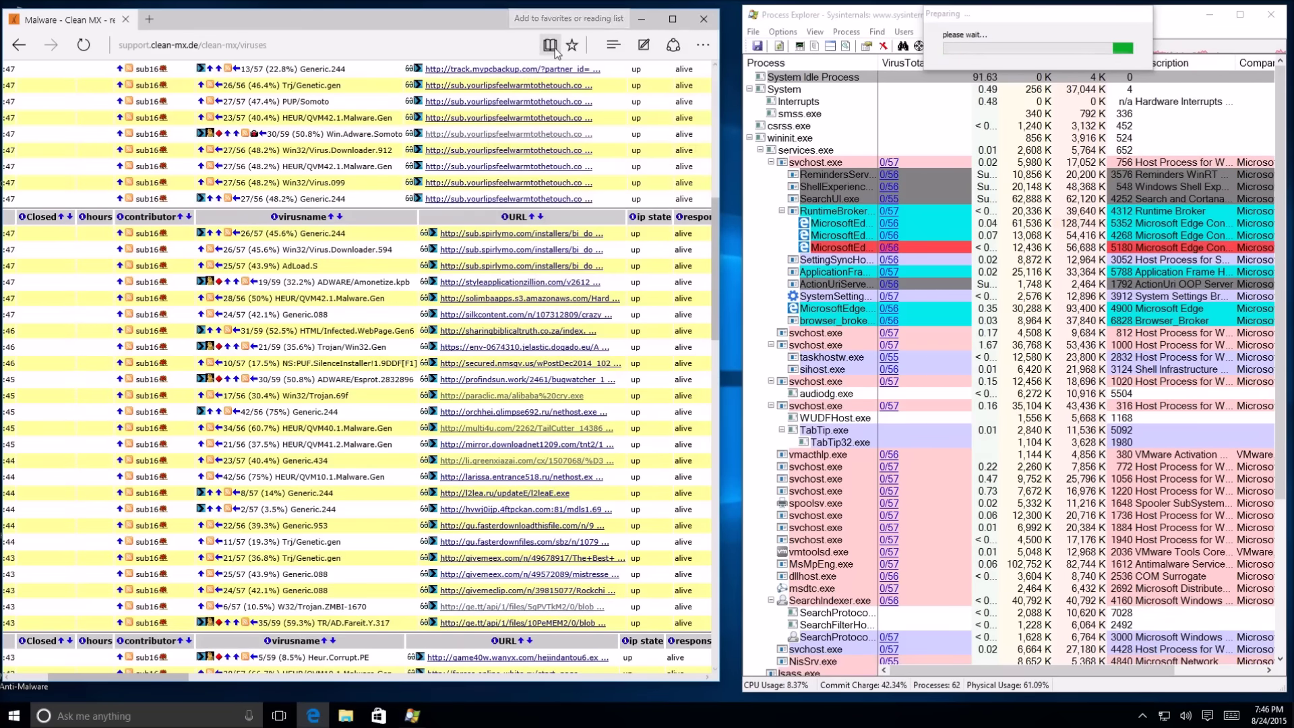
left_click(613, 44)
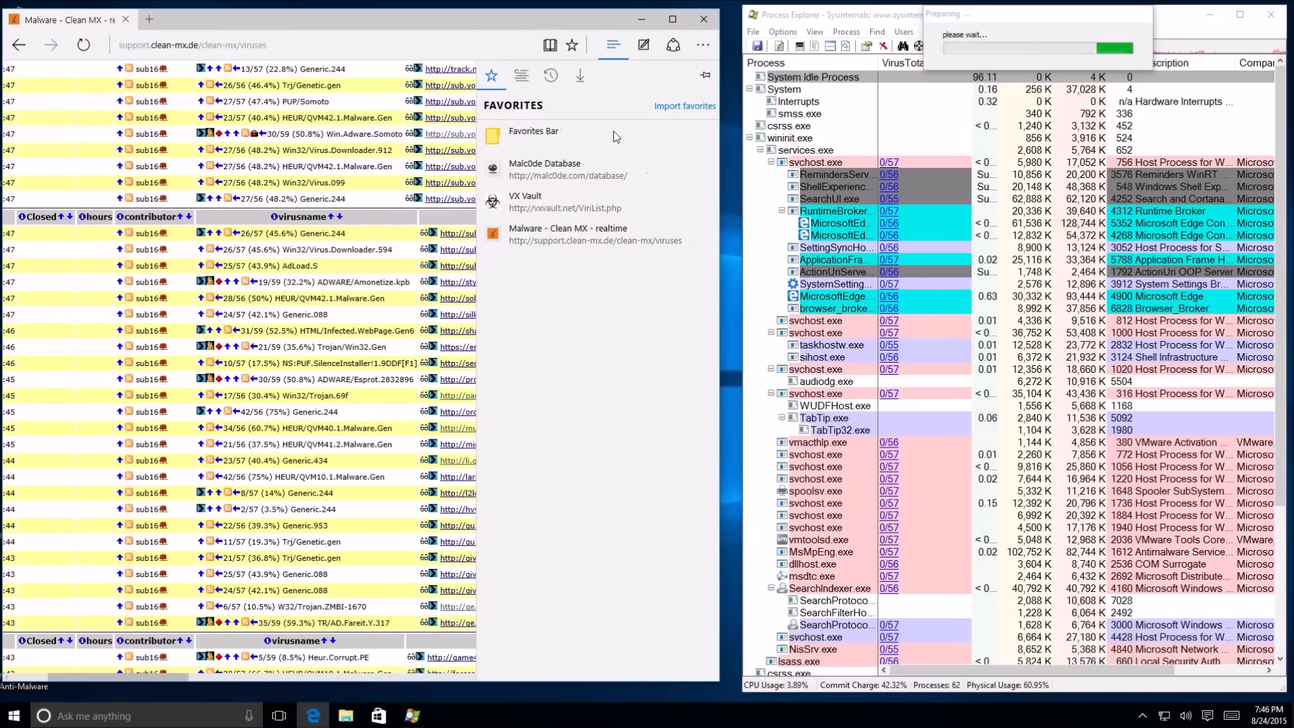
left_click(624, 197)
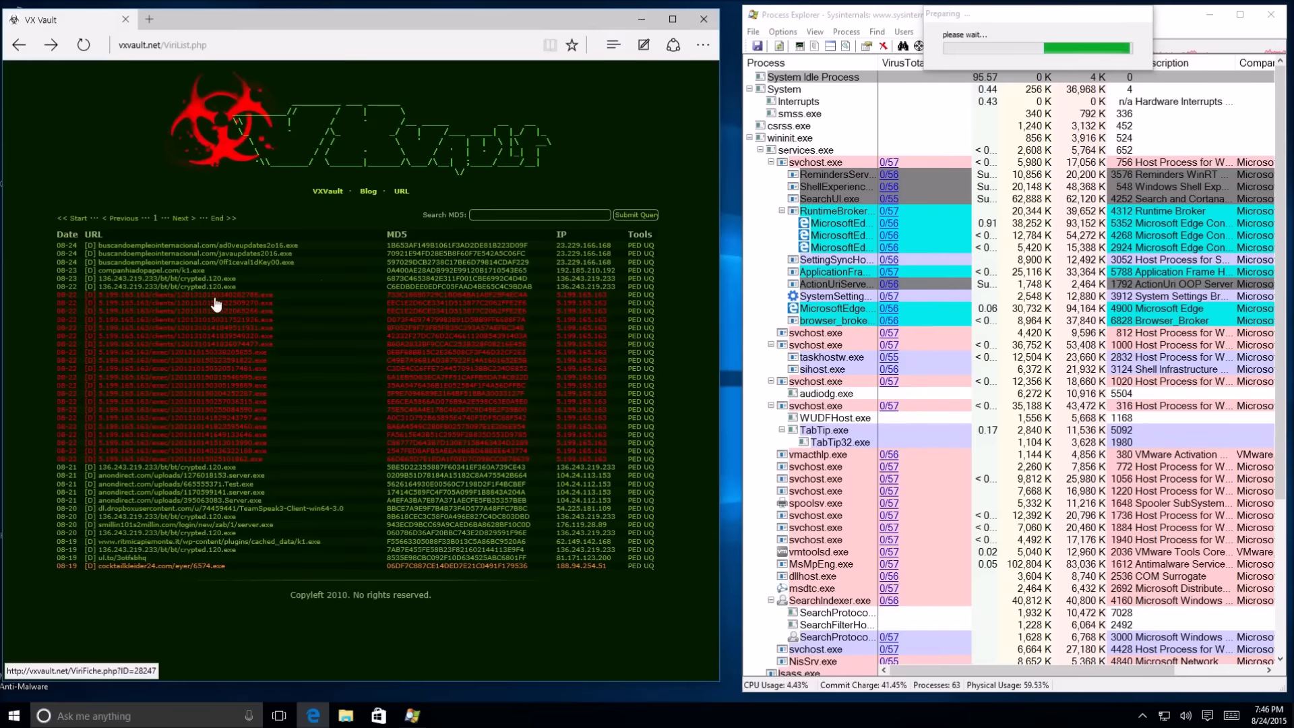
left_click(232, 248)
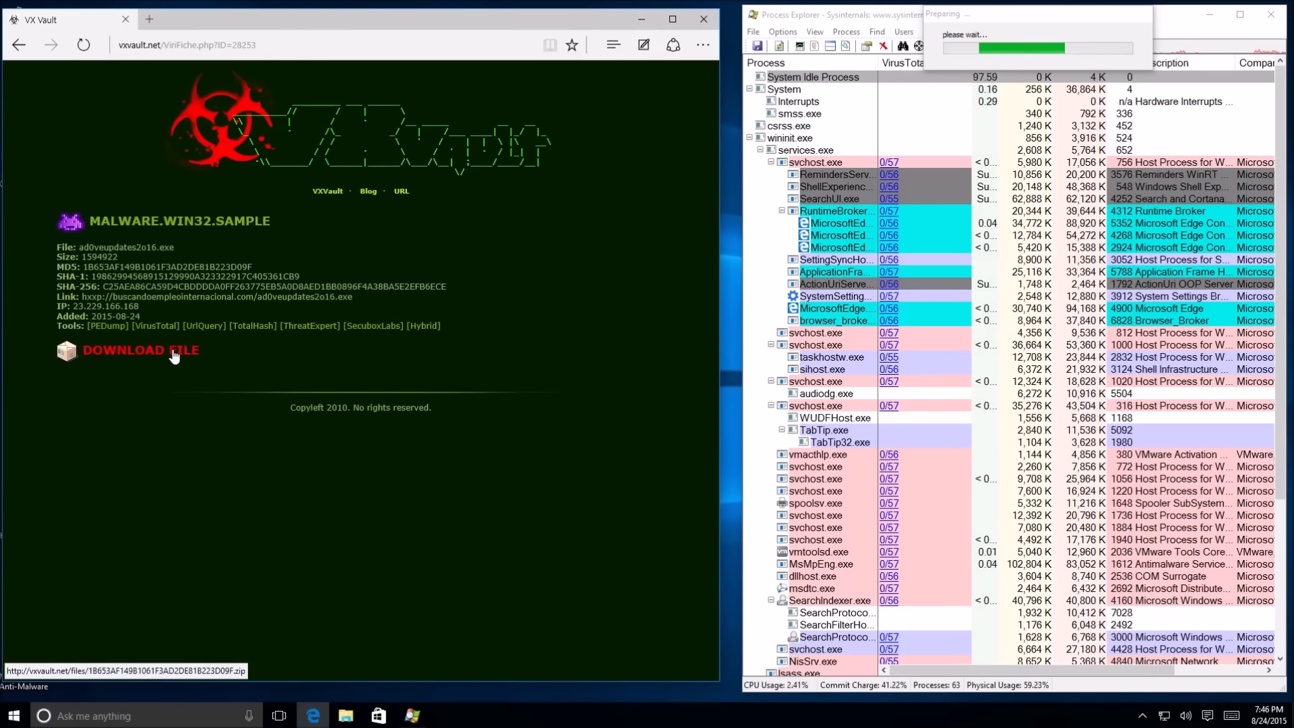
left_click(173, 350)
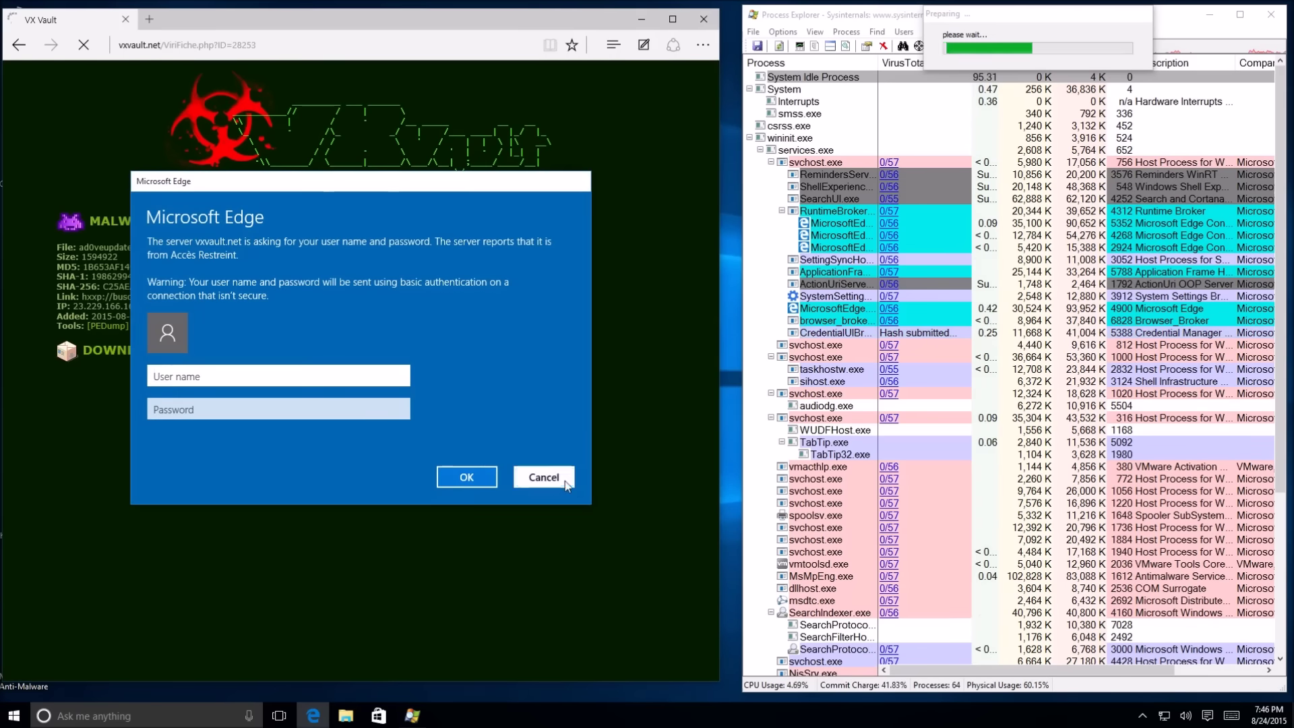
left_click(522, 477)
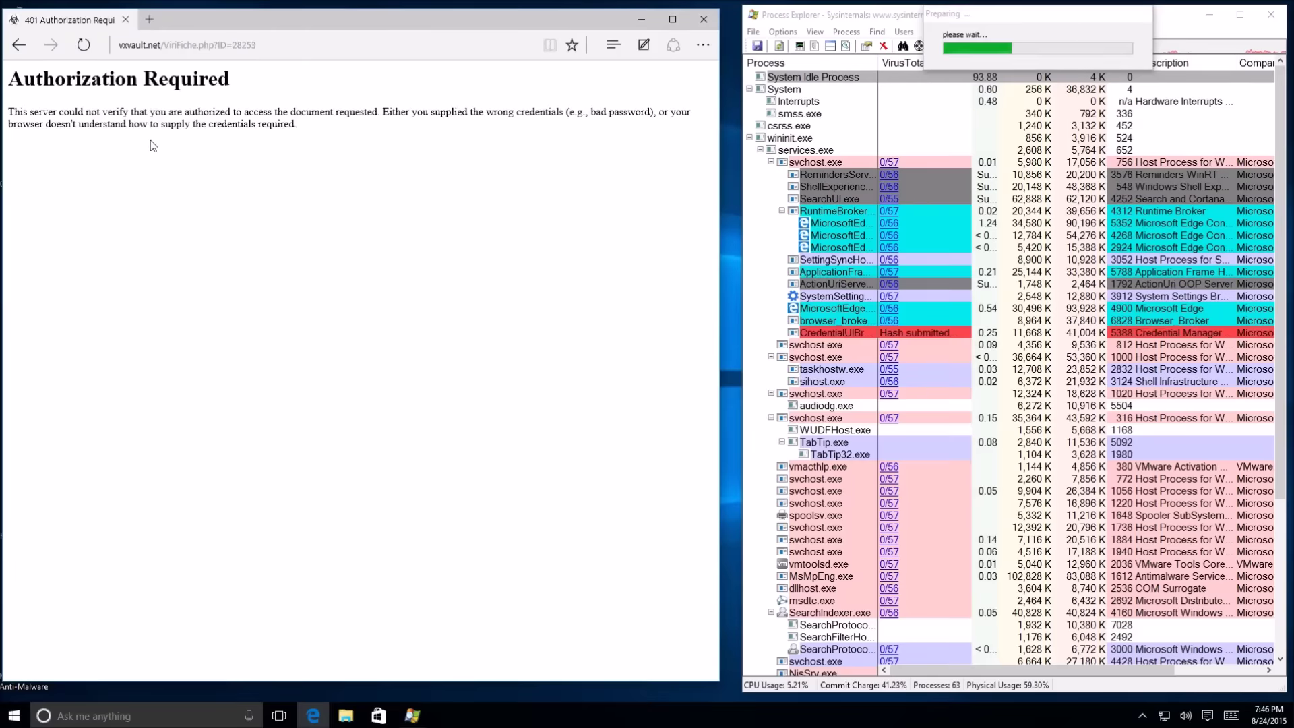
left_click(20, 47)
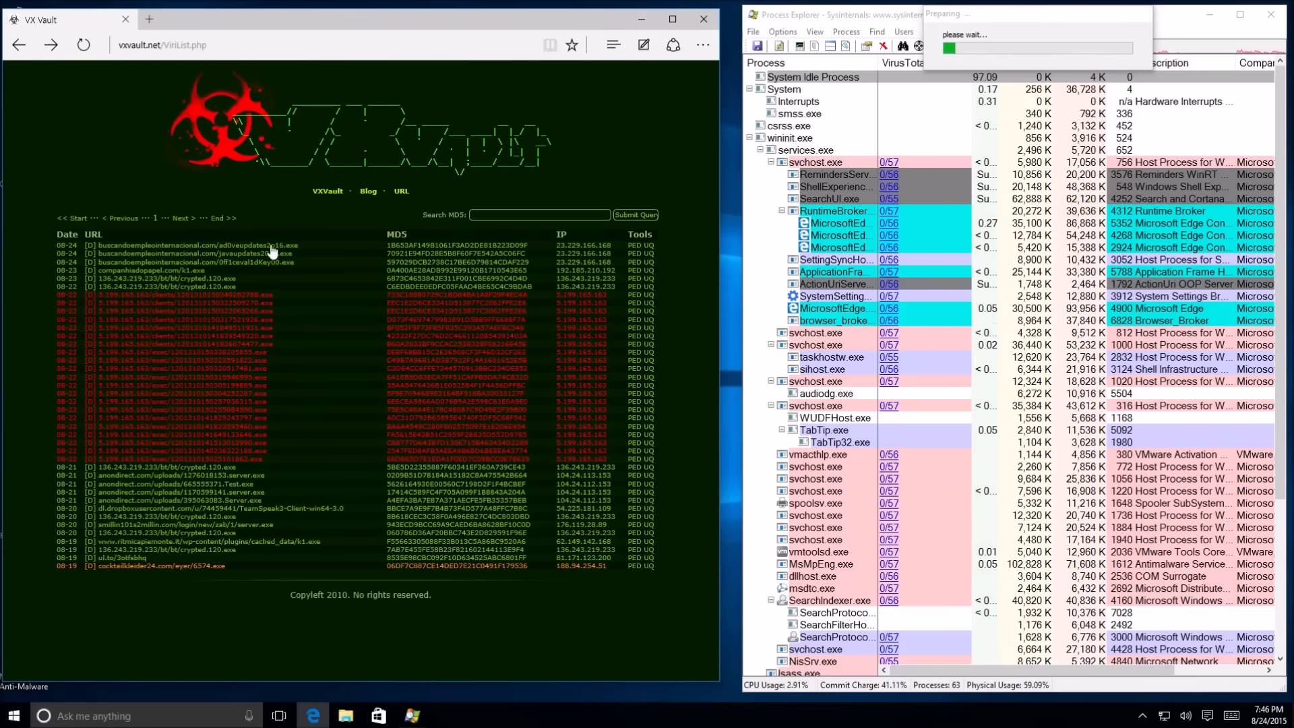
Step: Load the pasted ad0veupdates2o16.exe address in a new tab, which shows a 404 page
left_click(150, 19)
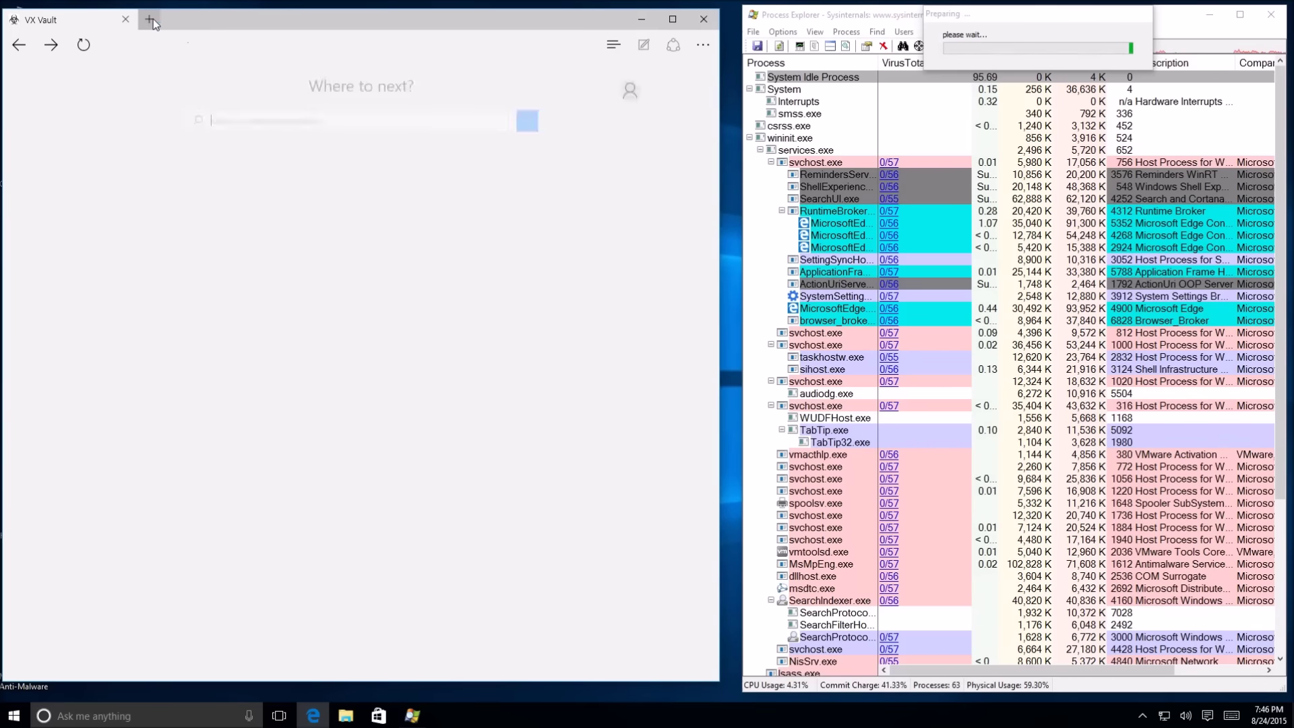
type("buscandoempleointernacional.com/ad0veupdates2016.exe")
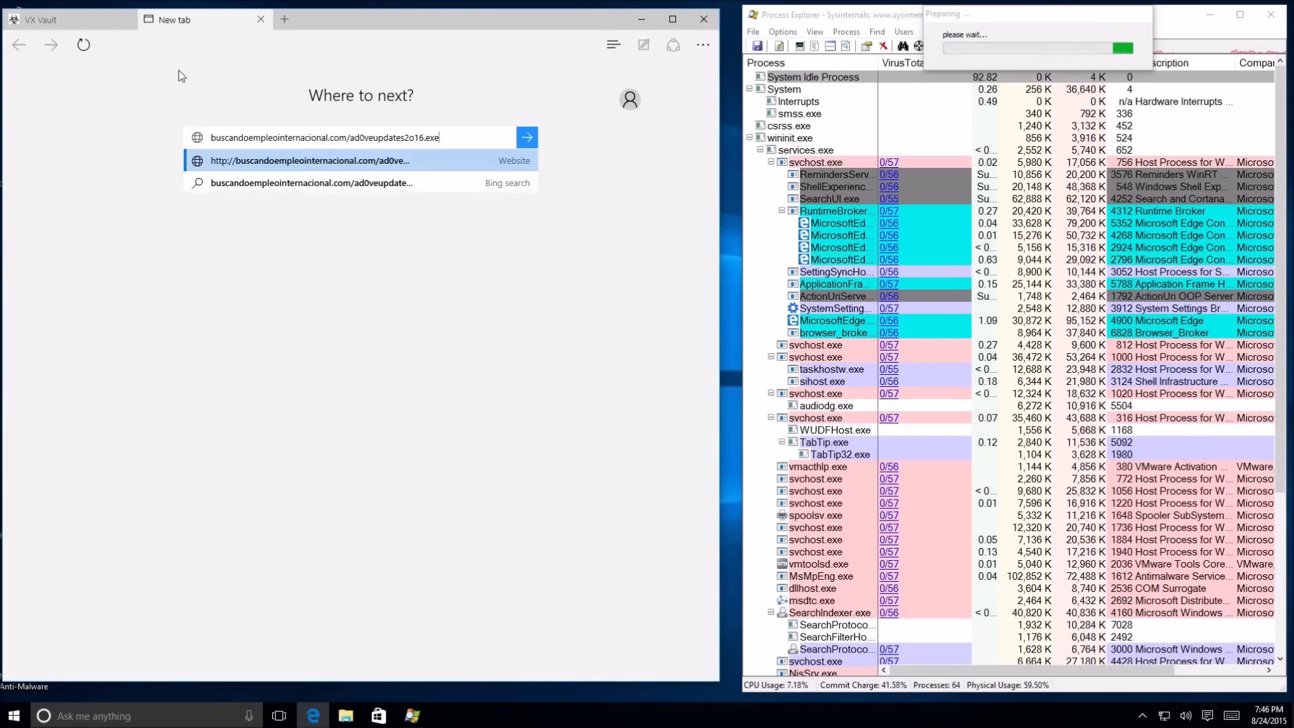
key("Return")
Step: Resubmit the address, delete the SmartScreen-flagged download, and return to the VX Vault tab
left_click(236, 44)
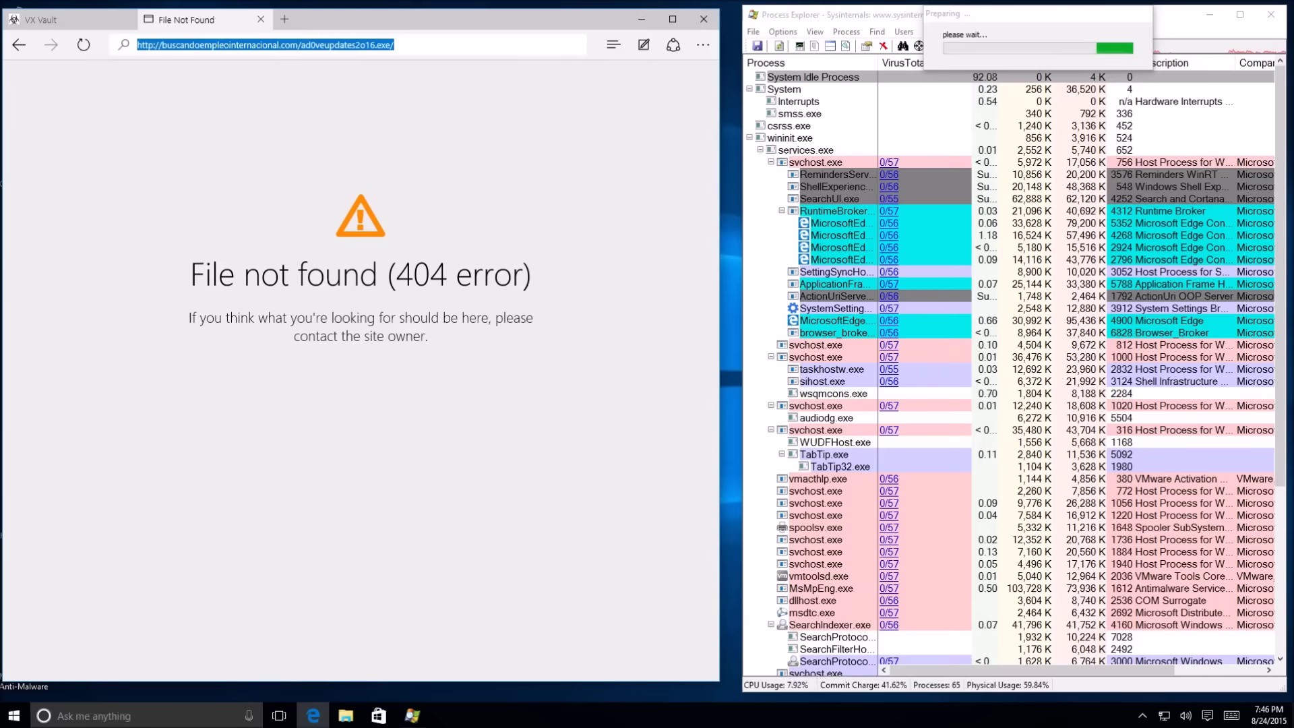
left_click(236, 44)
key("Return")
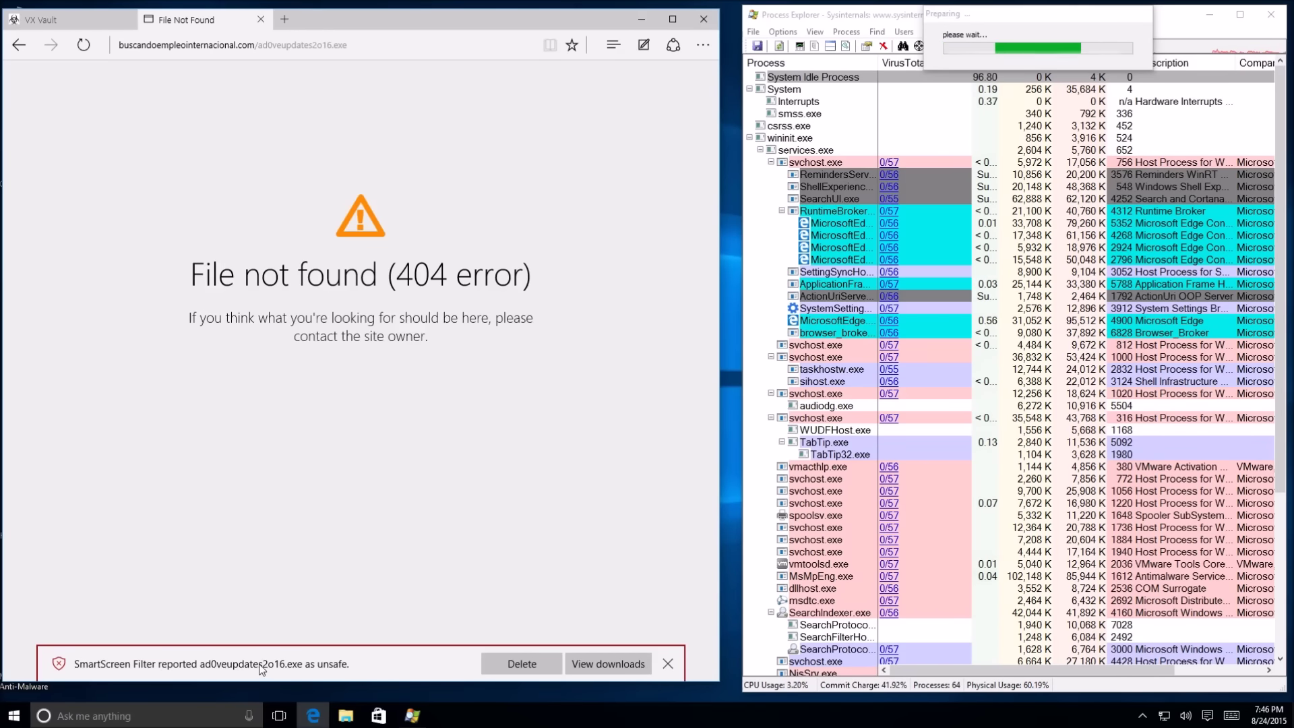
left_click(549, 661)
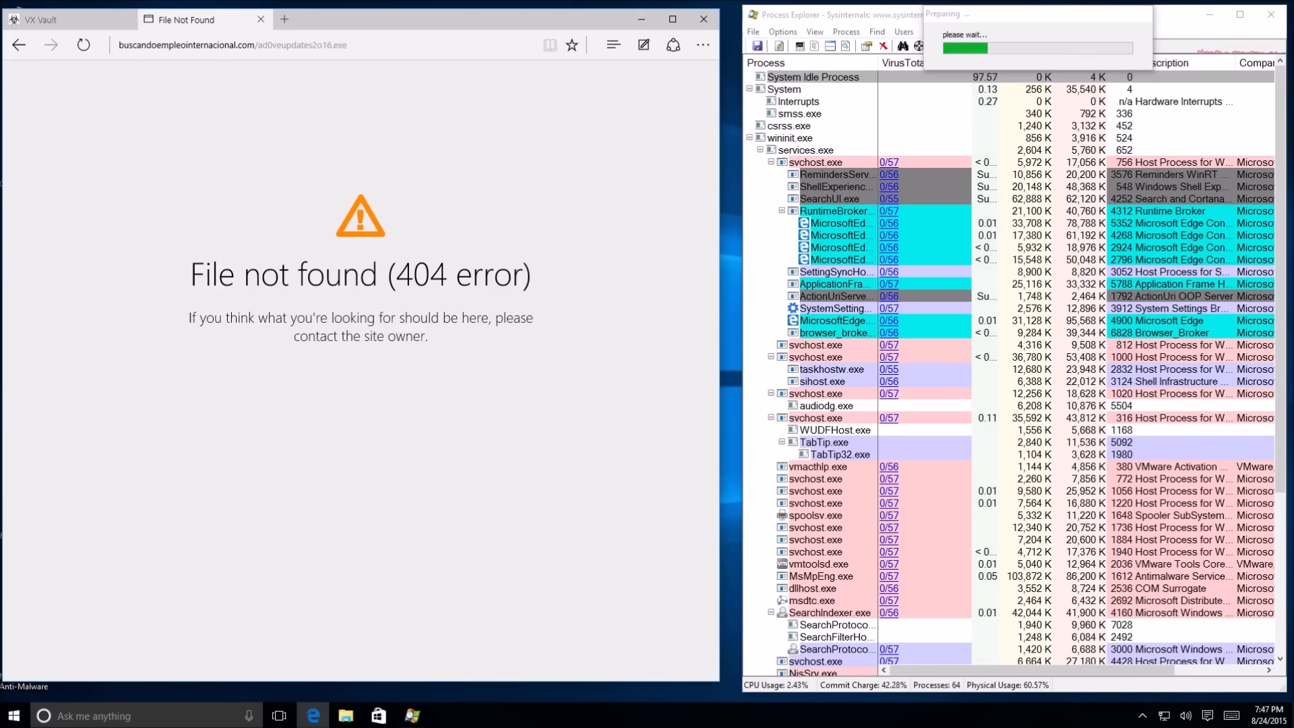
left_click(40, 20)
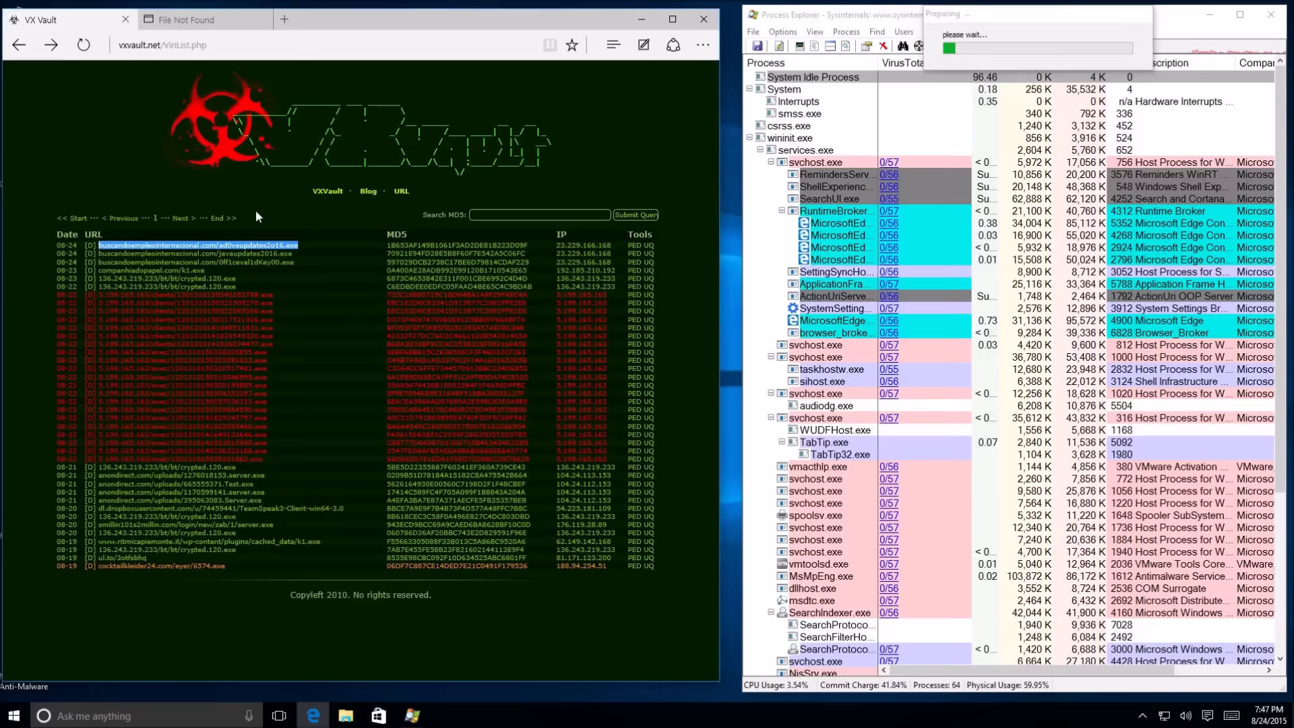
Step: Load the javaupdates2016.exe URL in the File Not Found tab, then return to VX Vault
left_click_drag(295, 250, 112, 261)
key("ctrl+c")
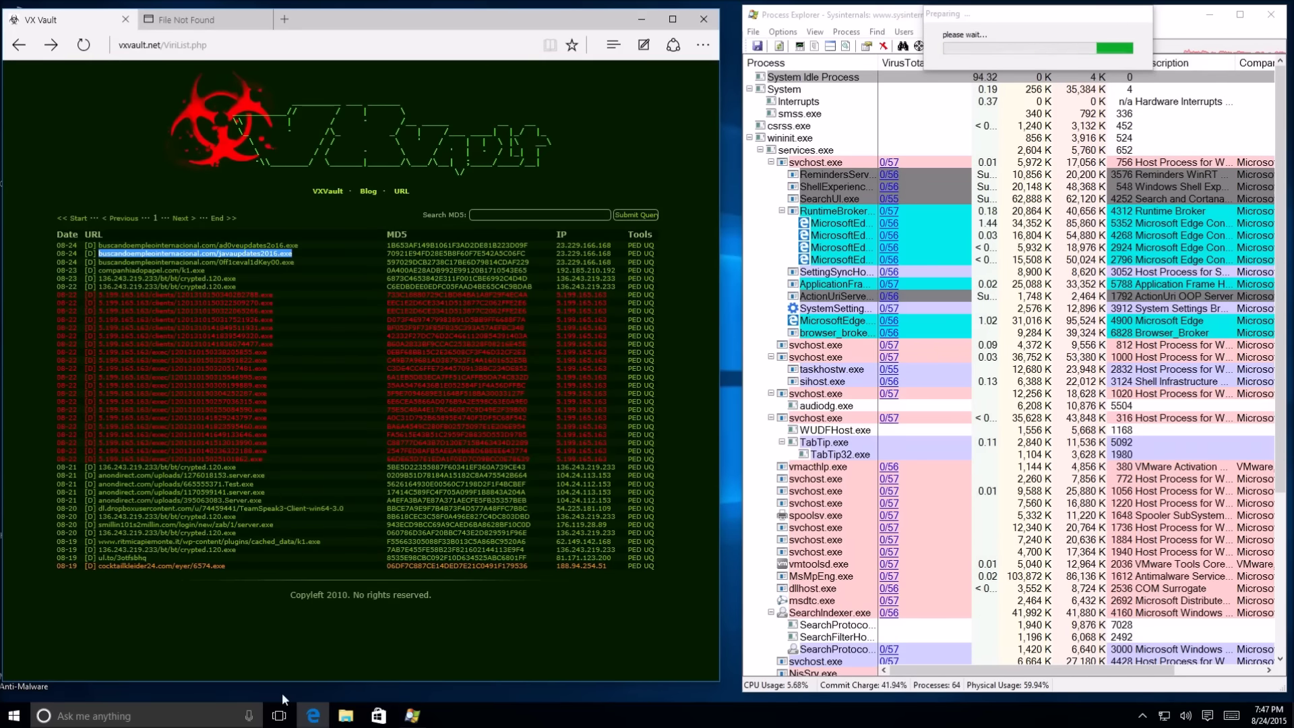
left_click(196, 19)
left_click(270, 45)
key("ctrl+v")
key("Return")
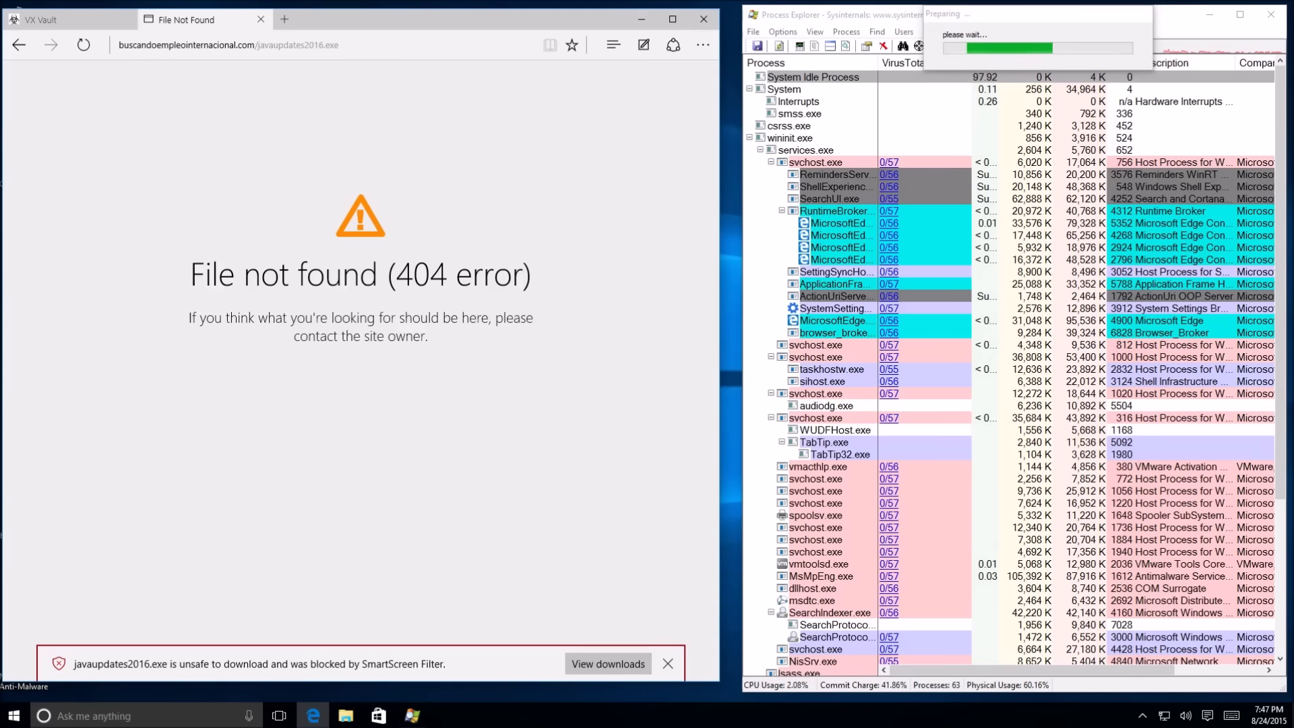
left_click(85, 14)
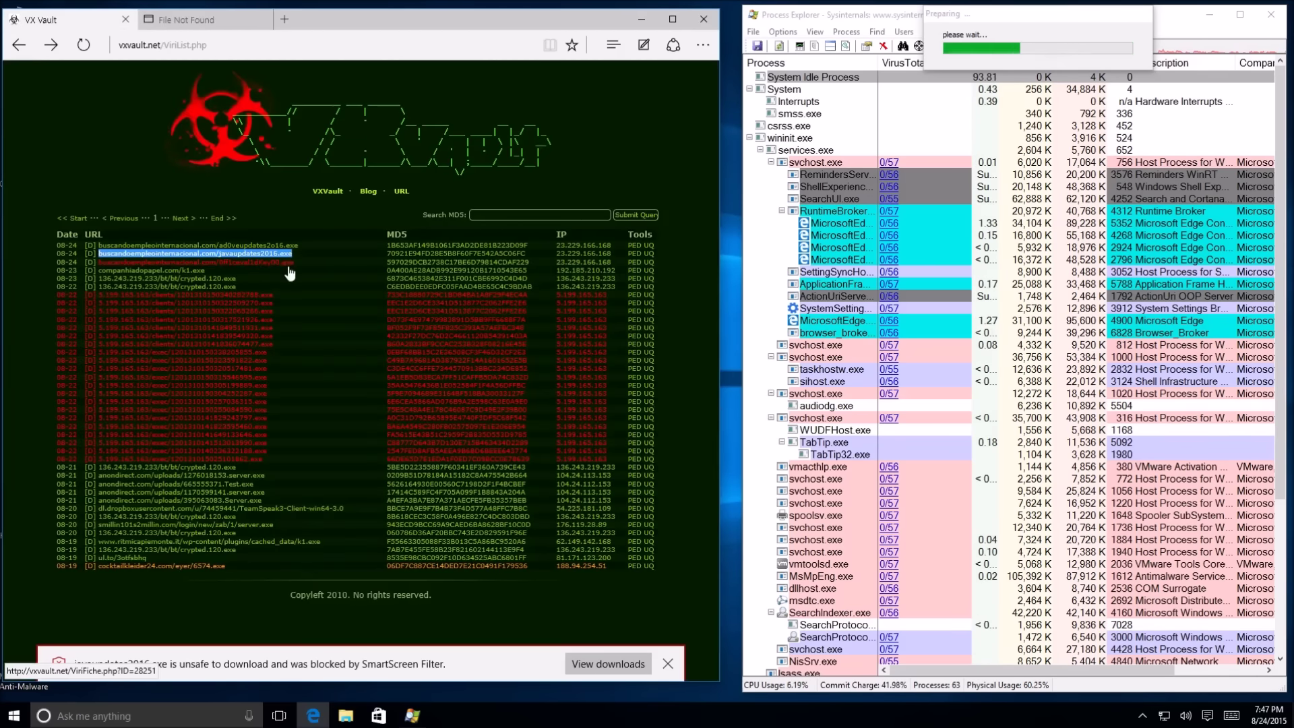
Step: Load the companhiadopapel.com/k1.exe URL, close the unsafe-site tab, and open an empty new tab
left_click_drag(305, 261, 97, 262)
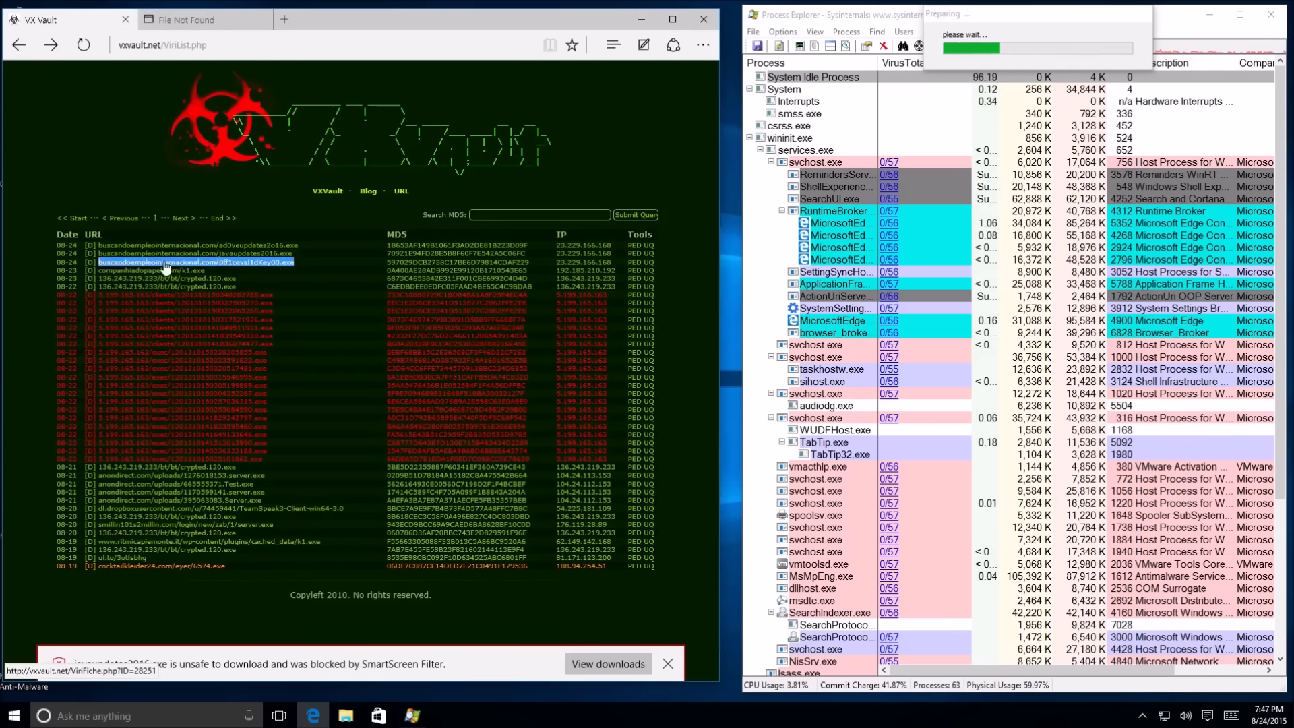
left_click_drag(232, 270, 109, 272)
key("ctrl+c")
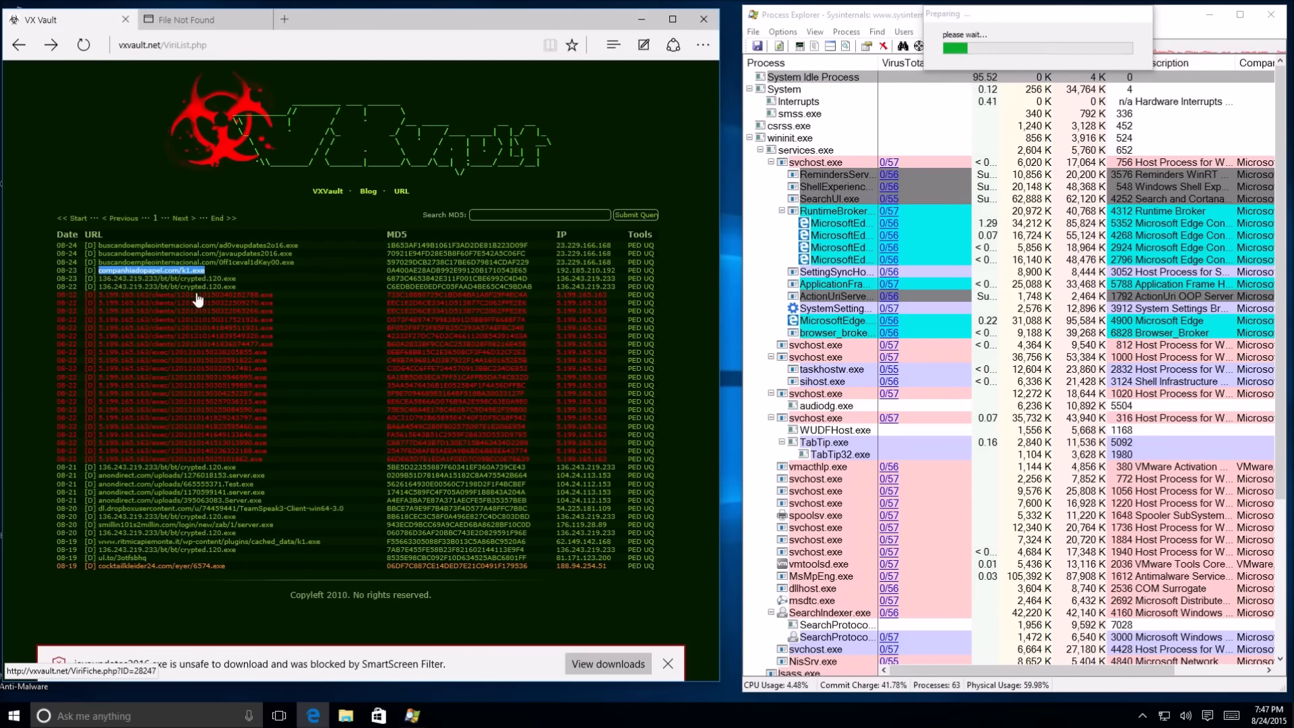
left_click(182, 19)
left_click(197, 46)
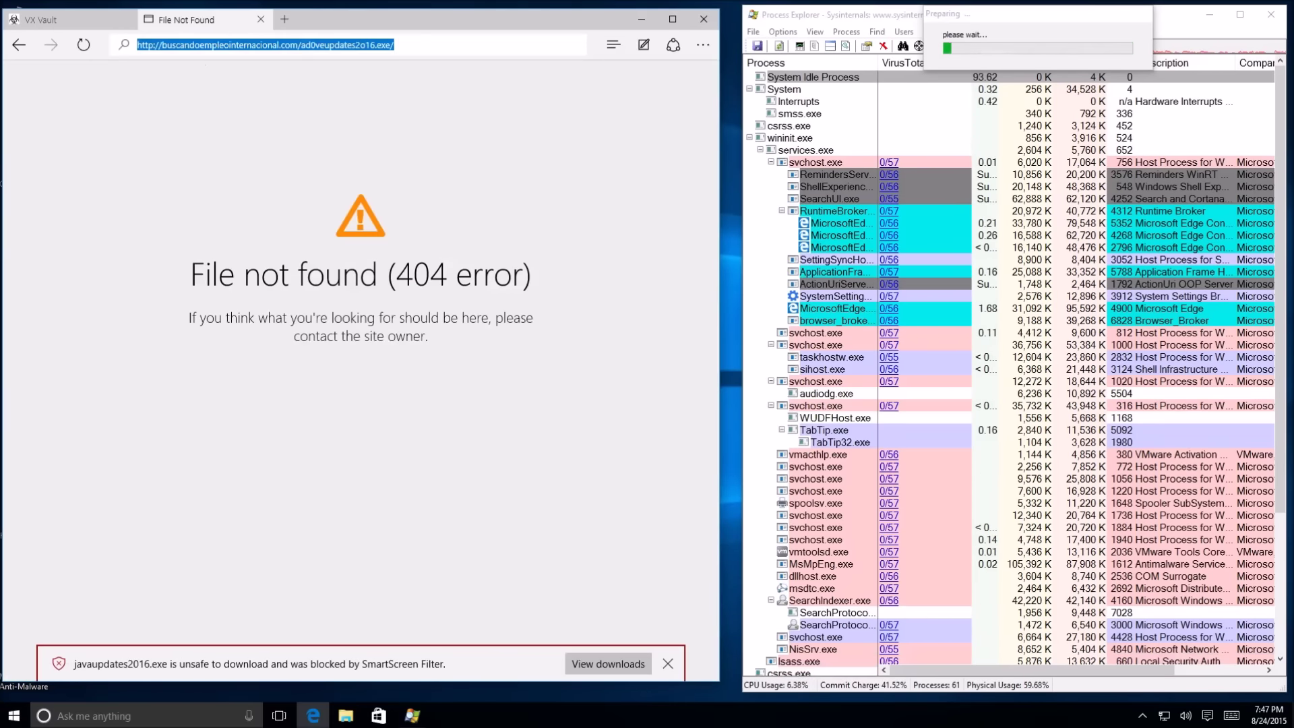
key("ctrl+v")
key("Return")
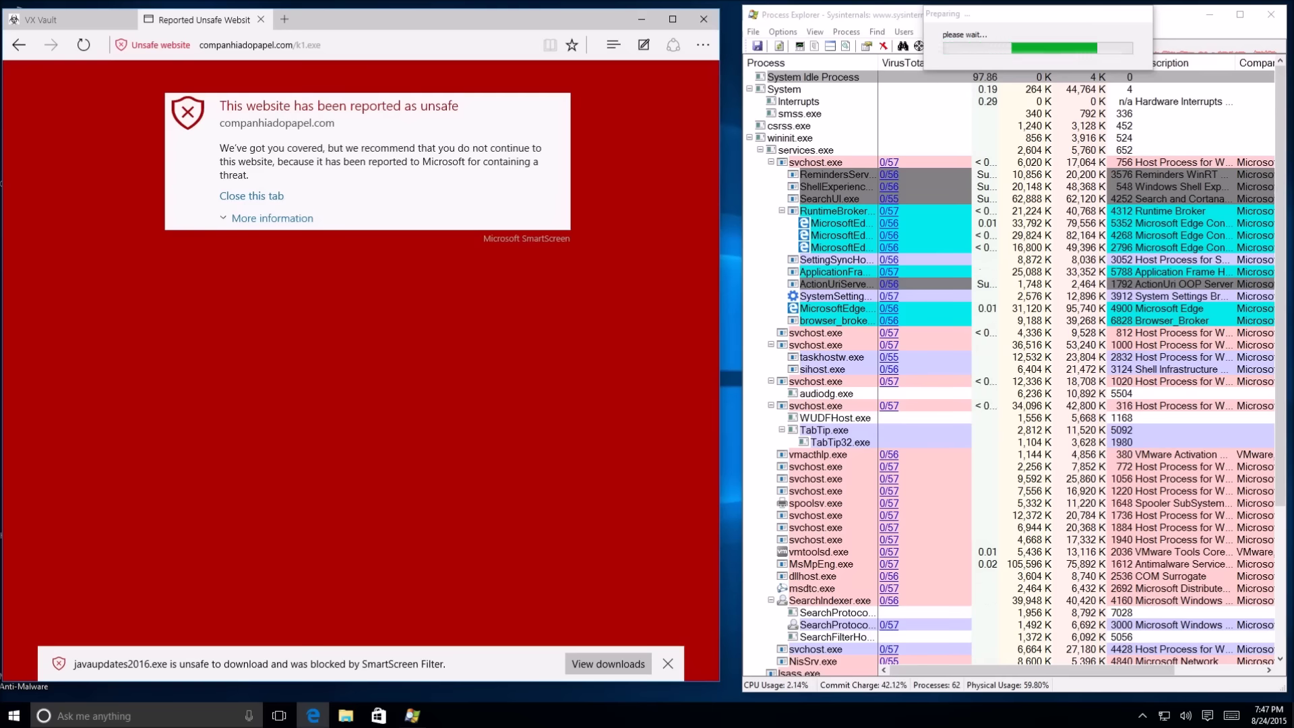
left_click(262, 19)
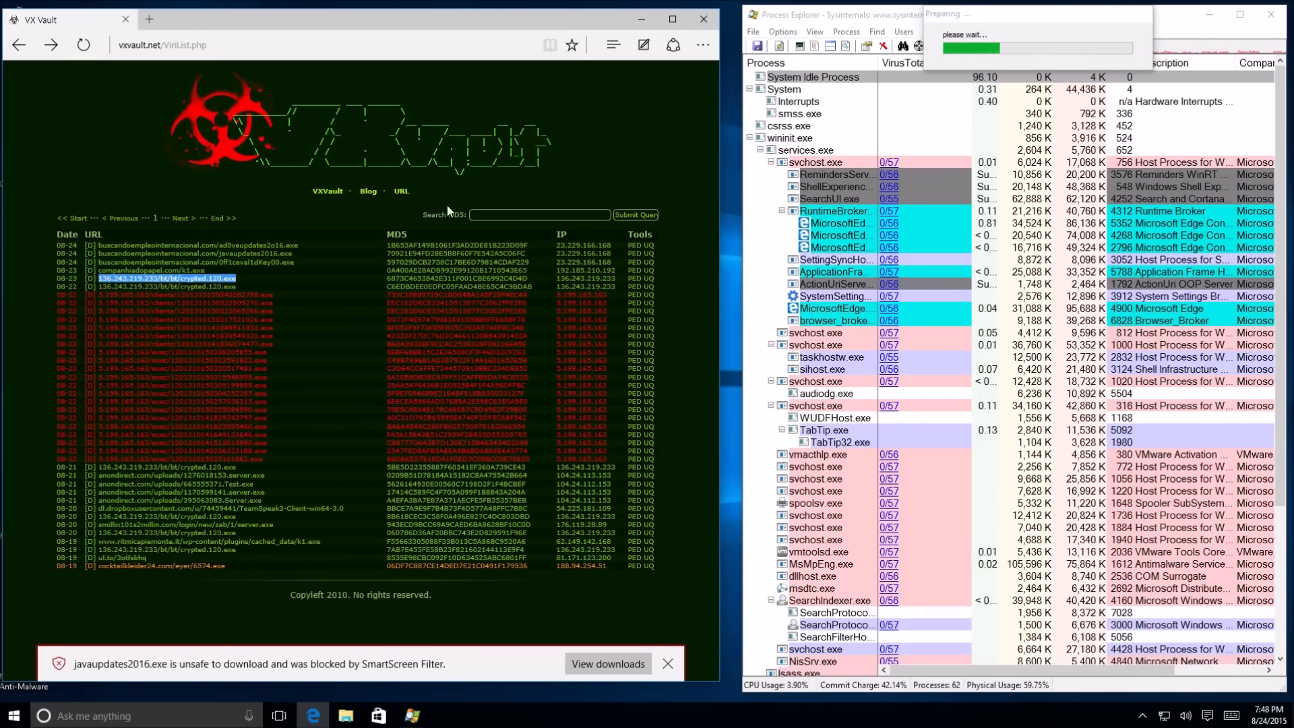
left_click(153, 22)
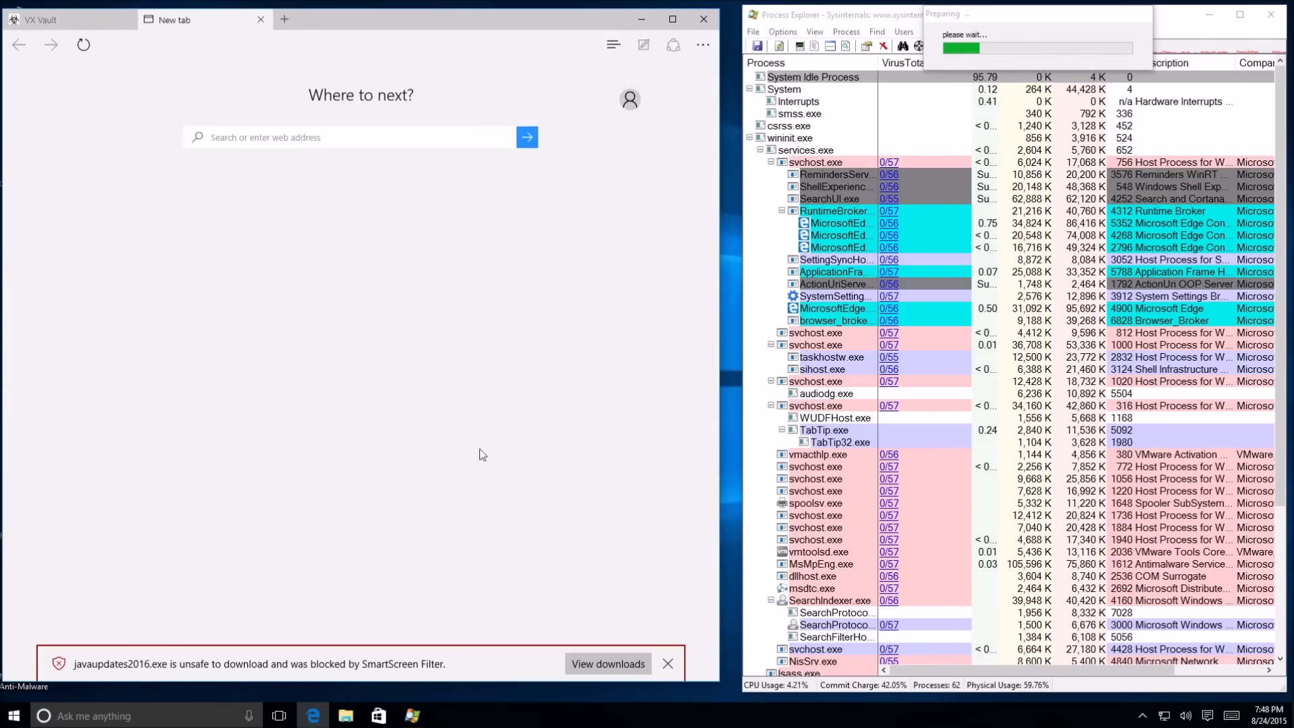
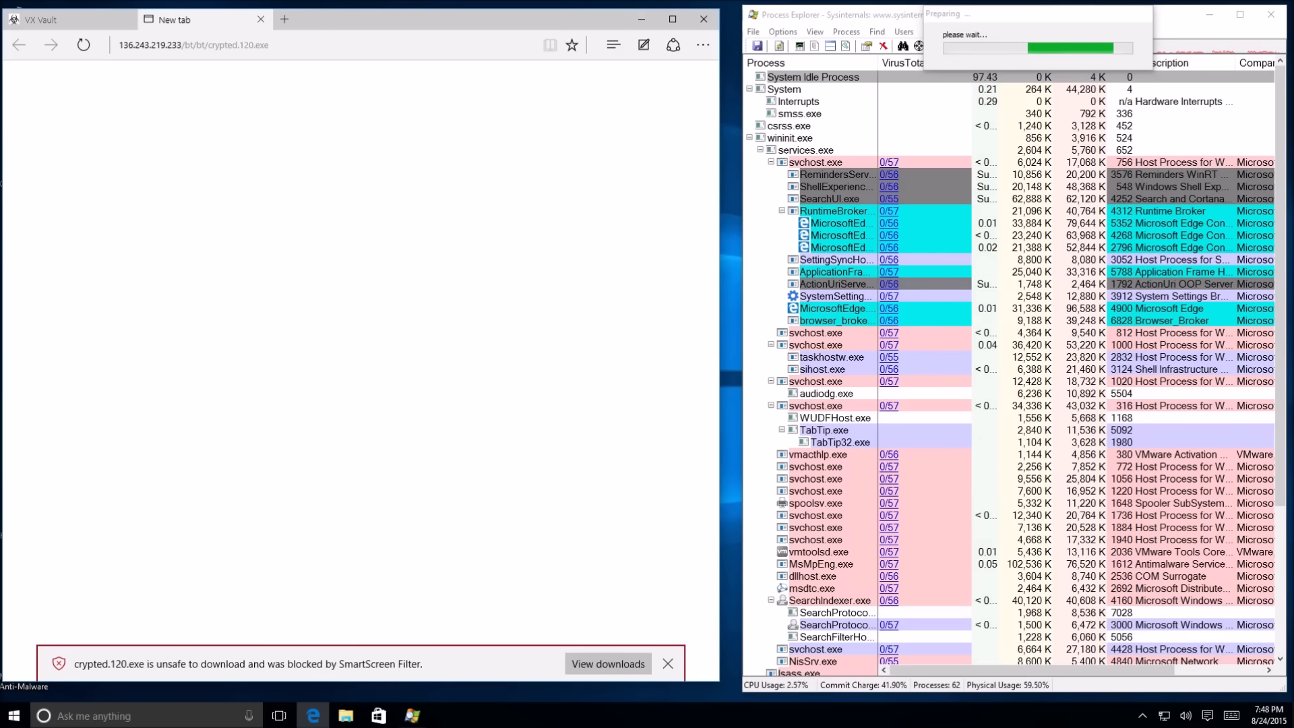
Step: Dismiss the SmartScreen download warning, close the empty new tab, and exit the VX Vault Edge window
left_click(667, 663)
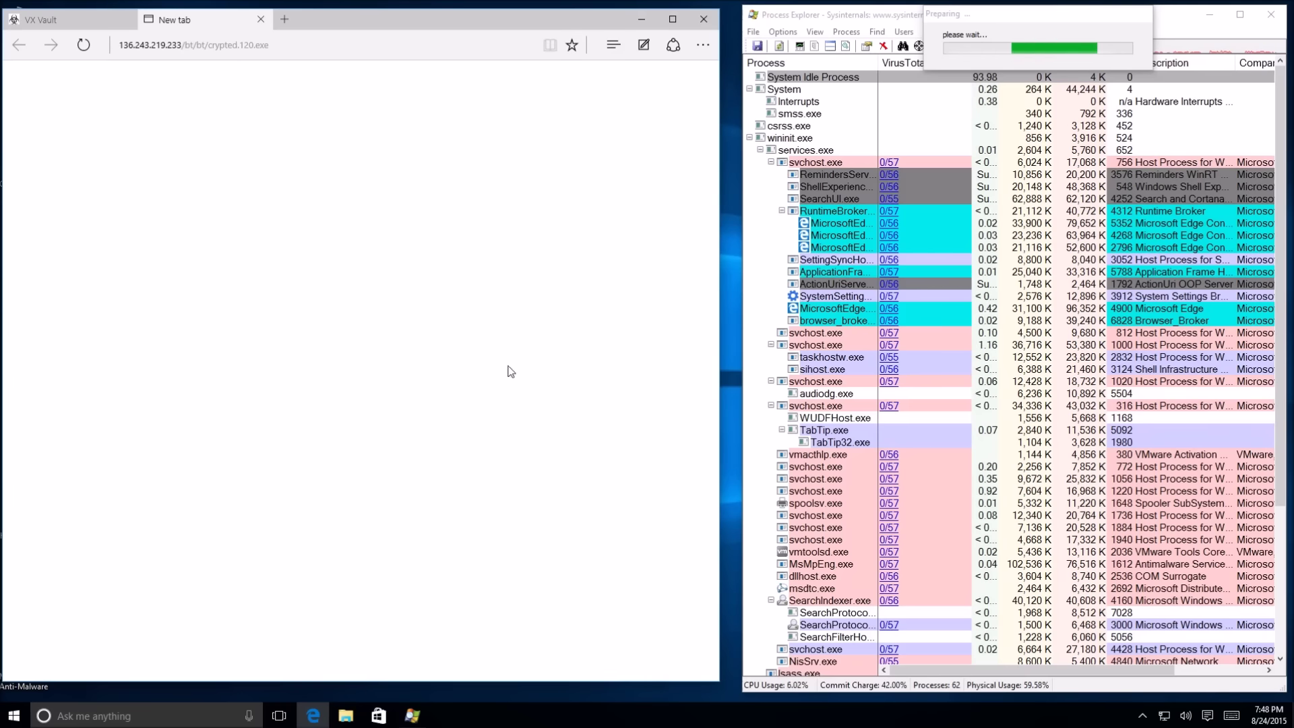
left_click(261, 19)
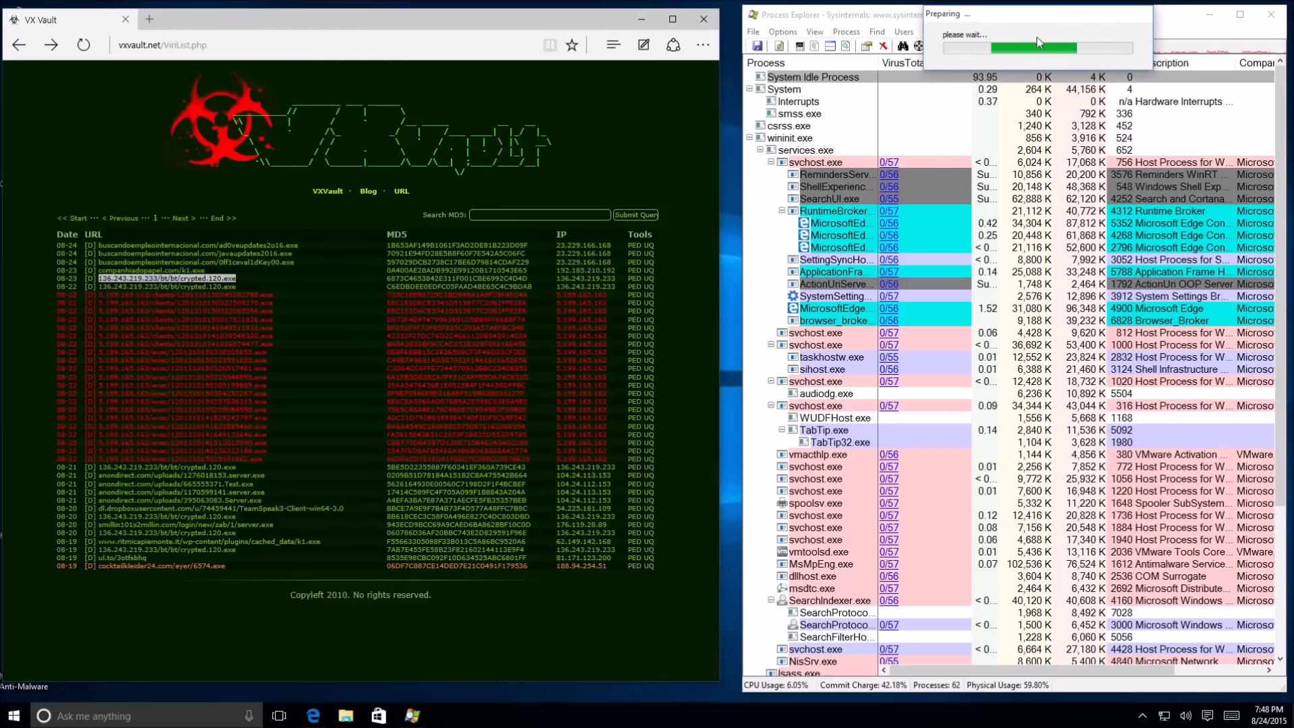
scroll(956, 372, "down", 2)
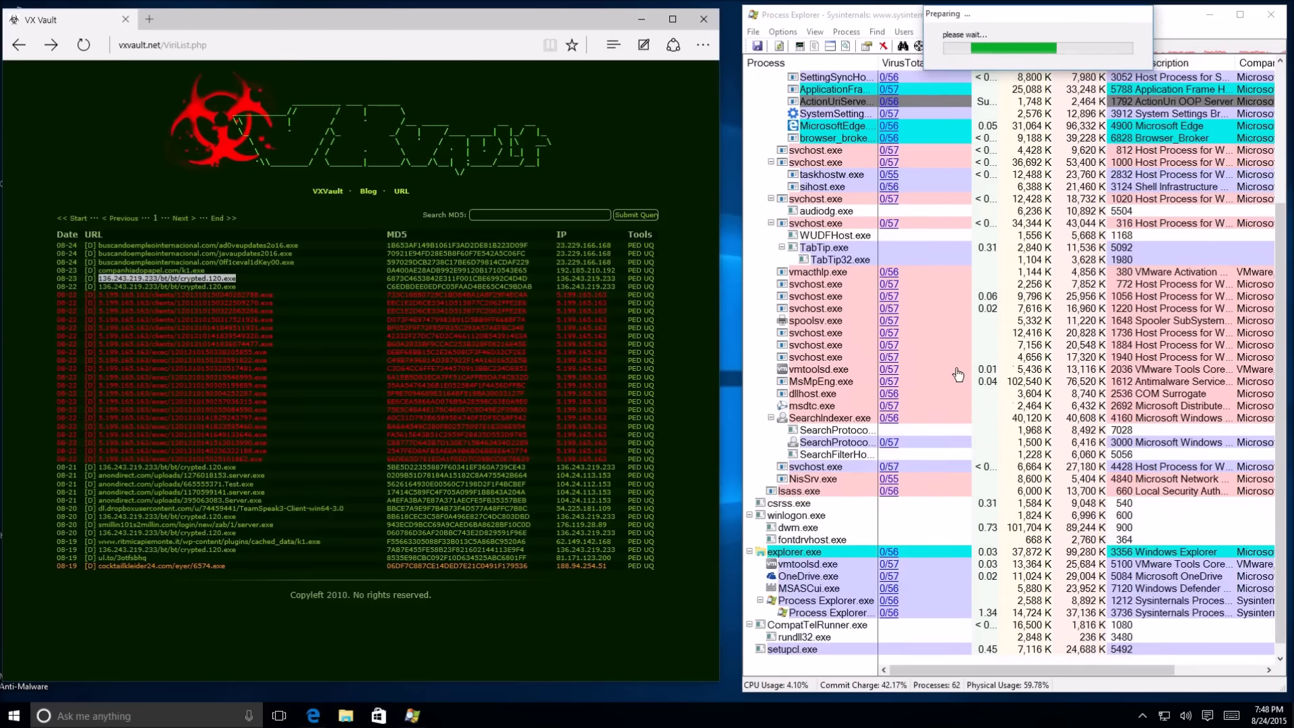
scroll(942, 388, "up", 2)
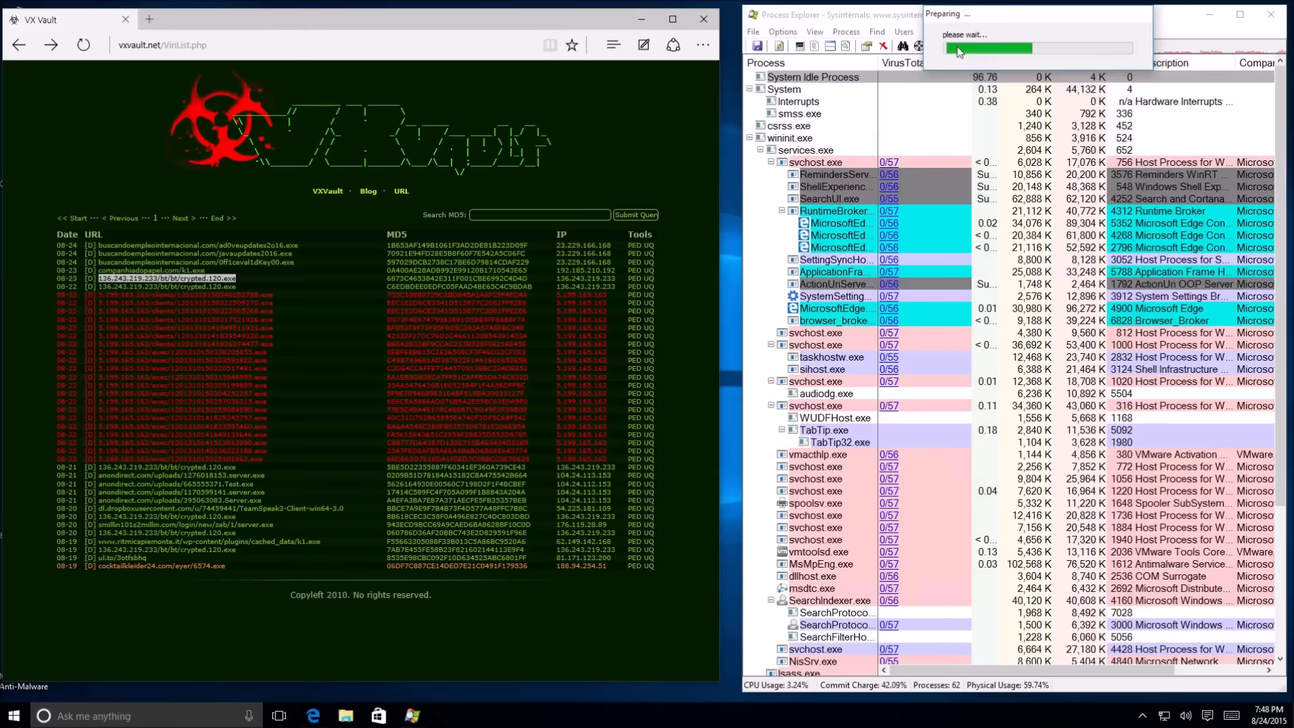
scroll(897, 306, "down", 5)
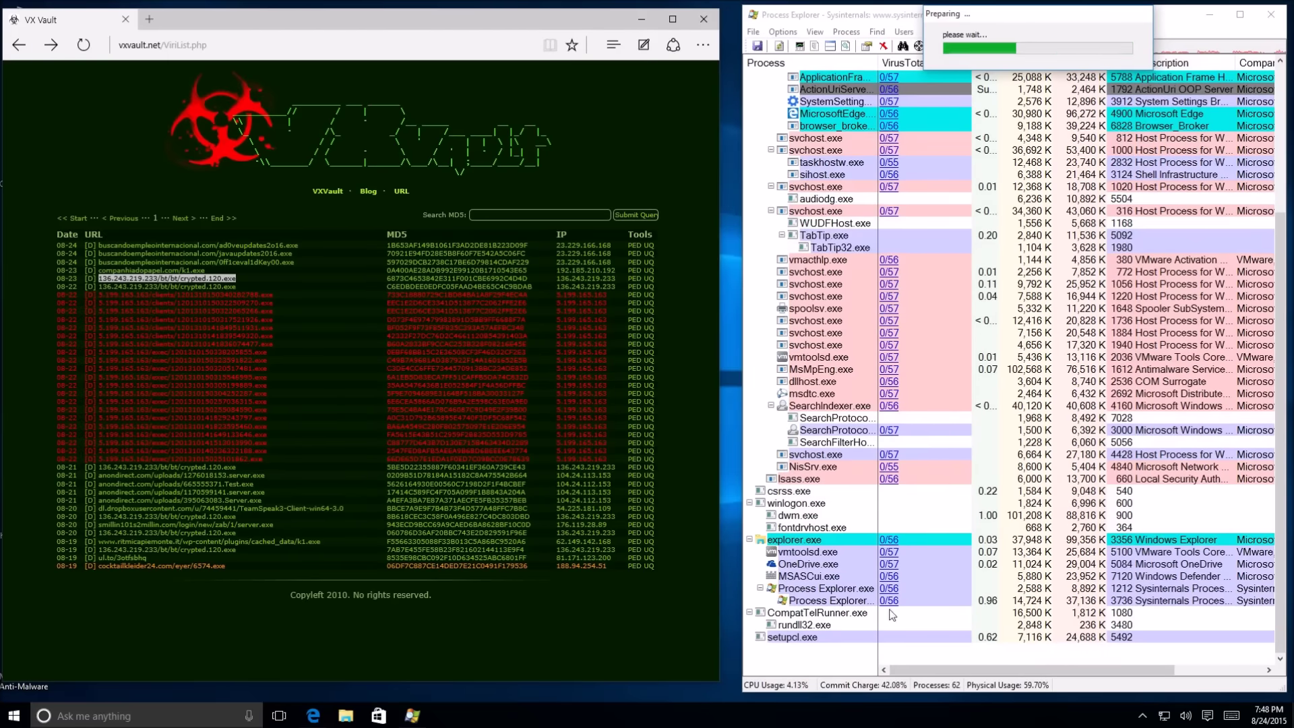
scroll(890, 539, "up", 5)
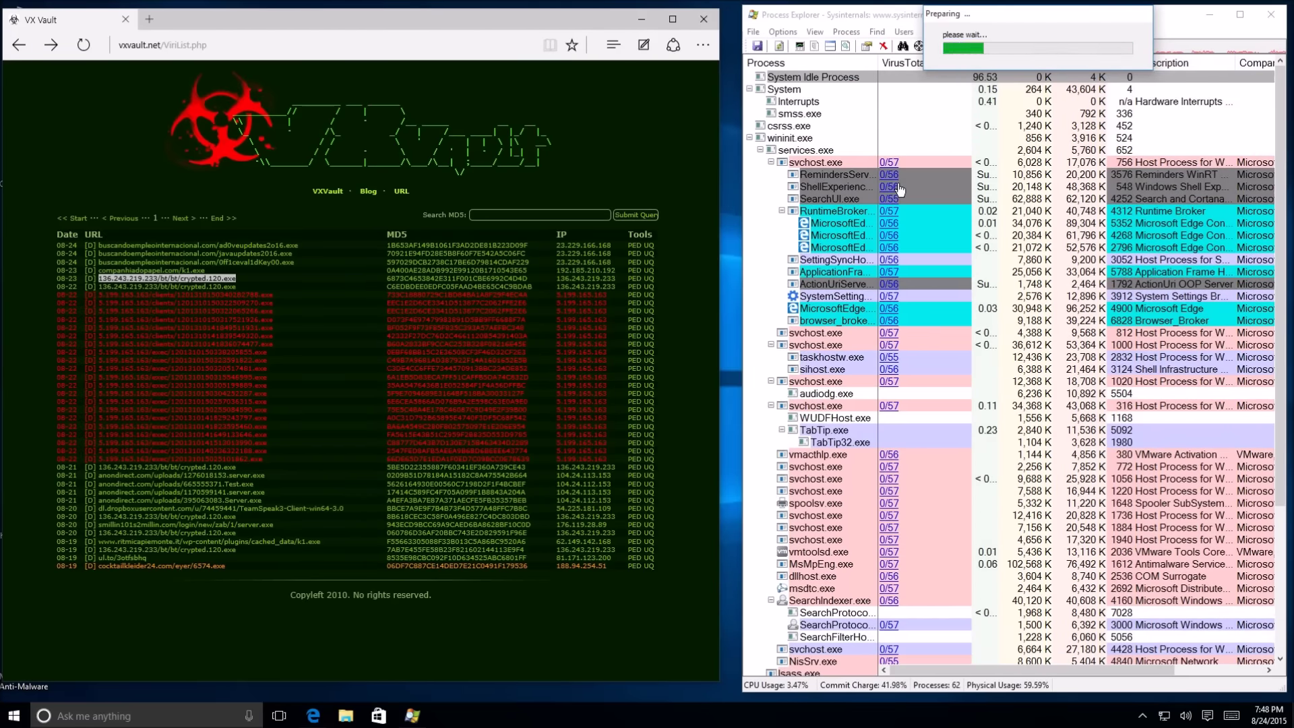
left_click(310, 30)
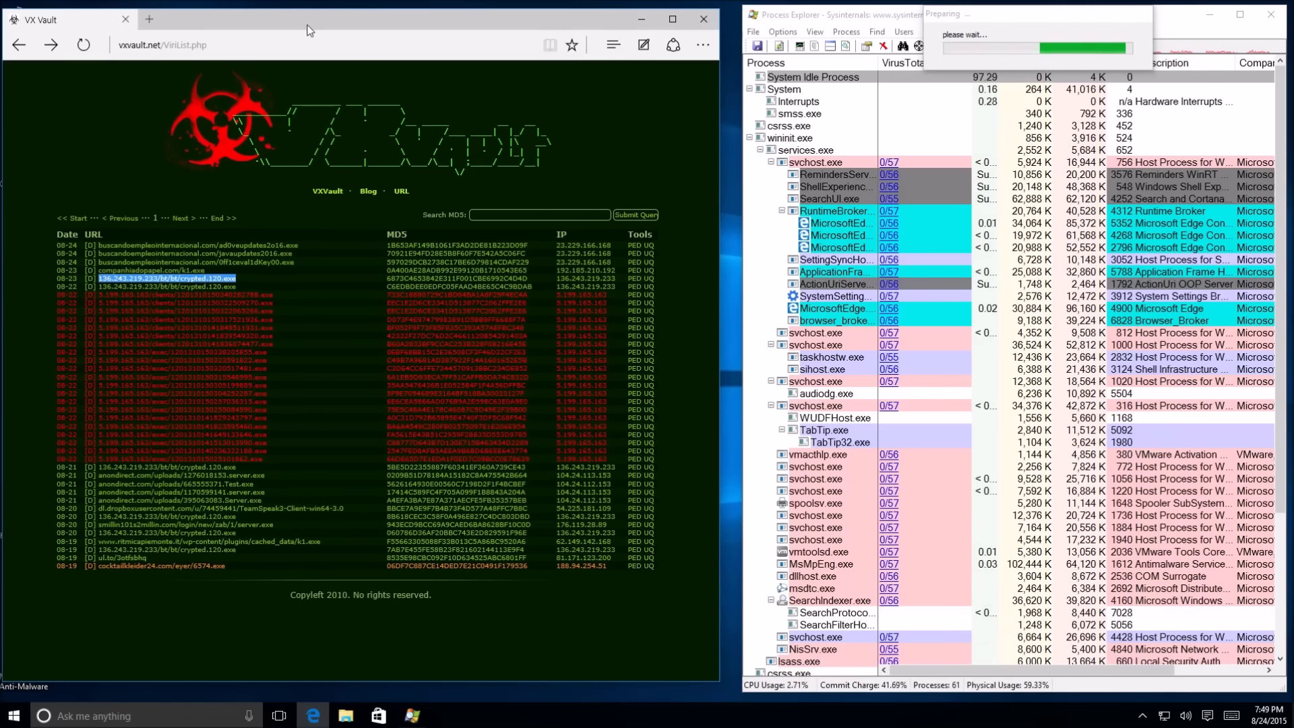
left_click(703, 19)
Step: Move the Preparing progress box left of the process list and drag the Notepad window aside
left_click_drag(1063, 17, 613, 92)
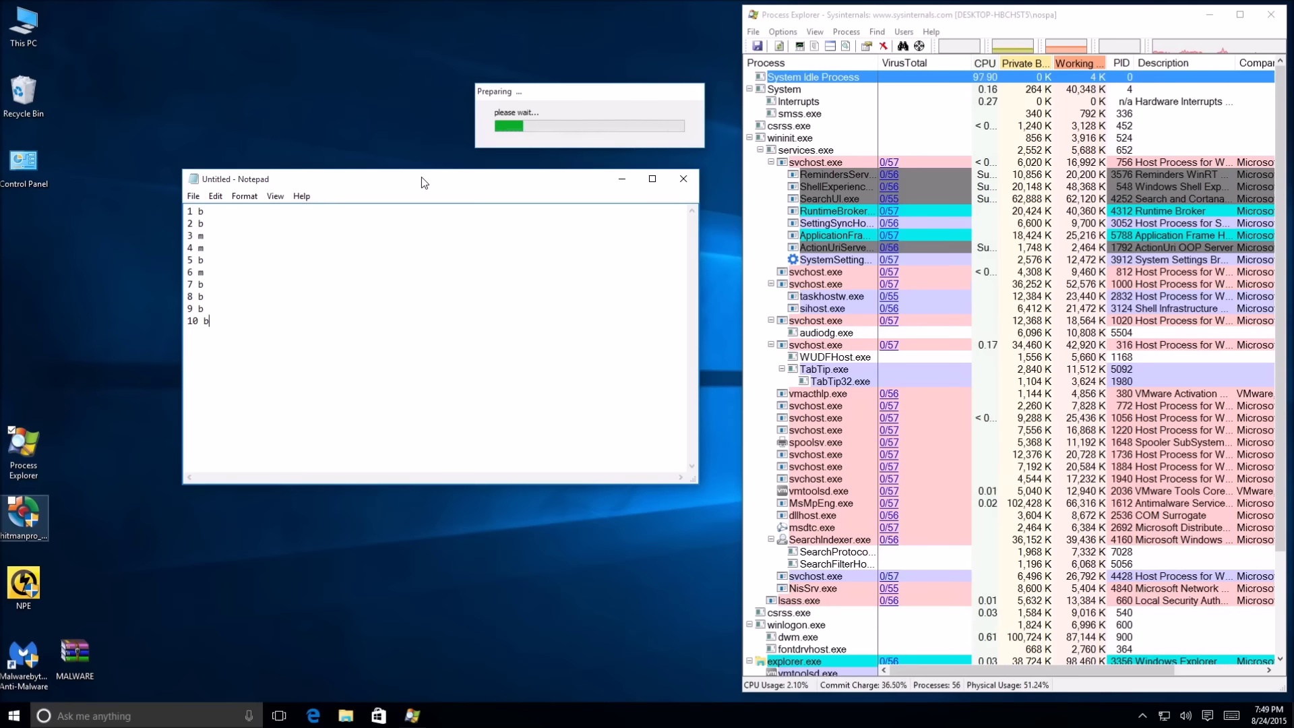
left_click_drag(422, 182, 391, 193)
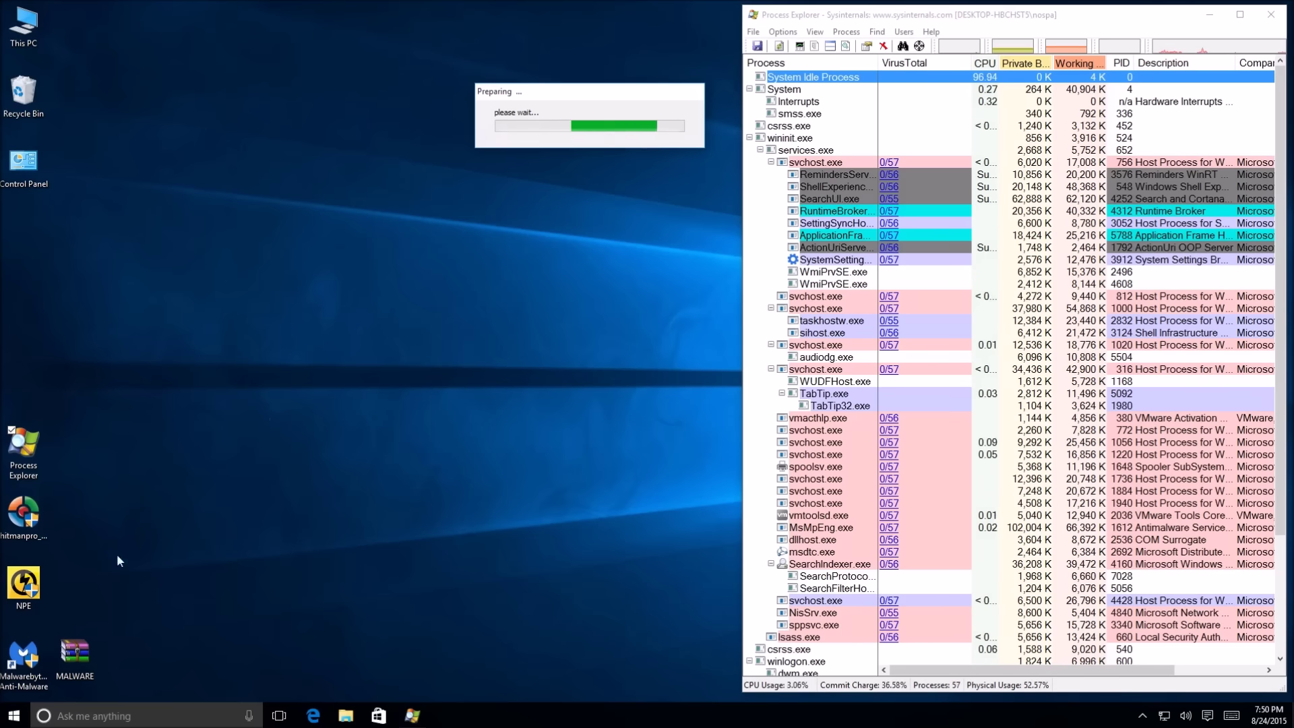
Step: Kill the setupcl.exe process, confirming with OK, then close Process Explorer
right_click(86, 665)
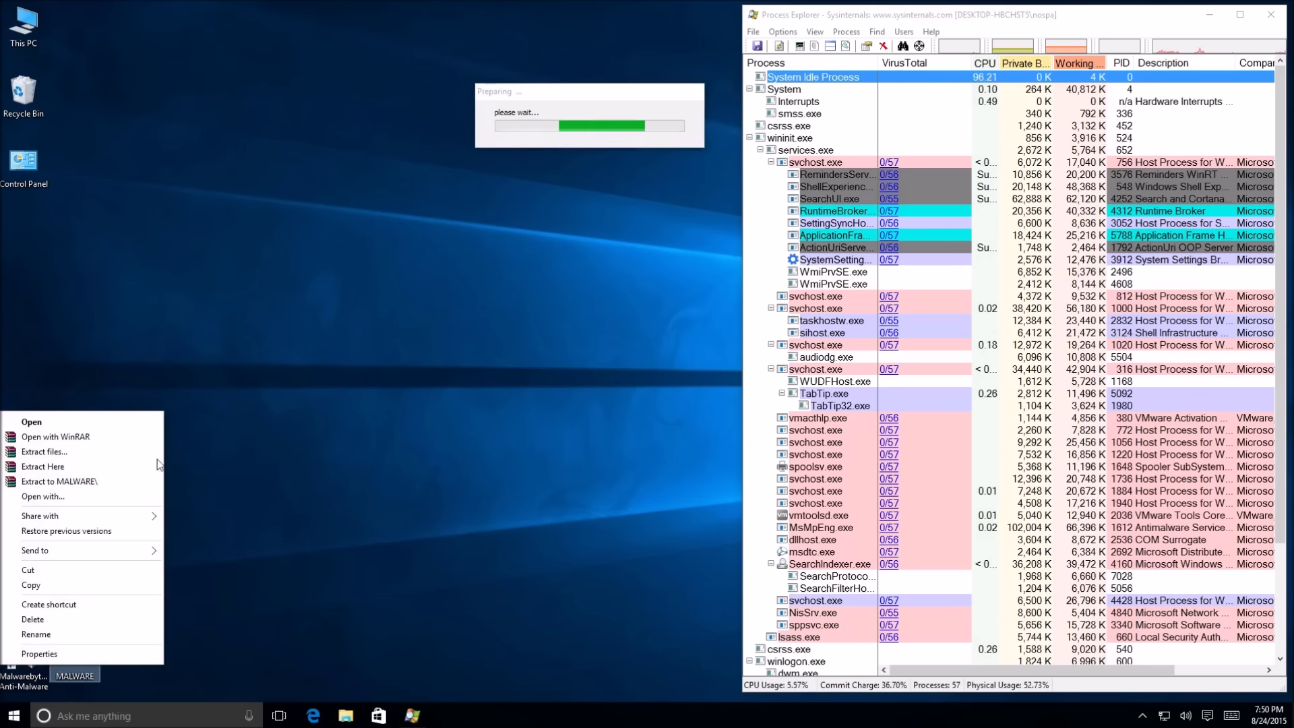
left_click(432, 498)
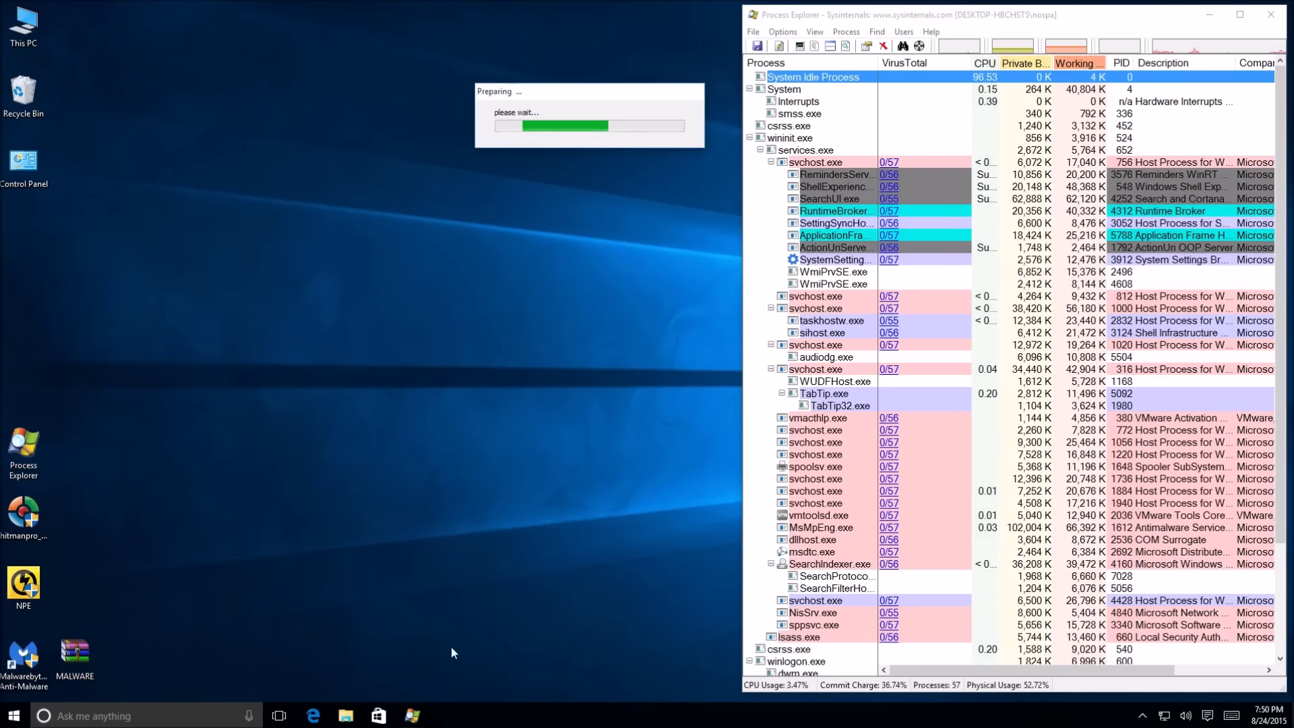
mouse_move(826, 183)
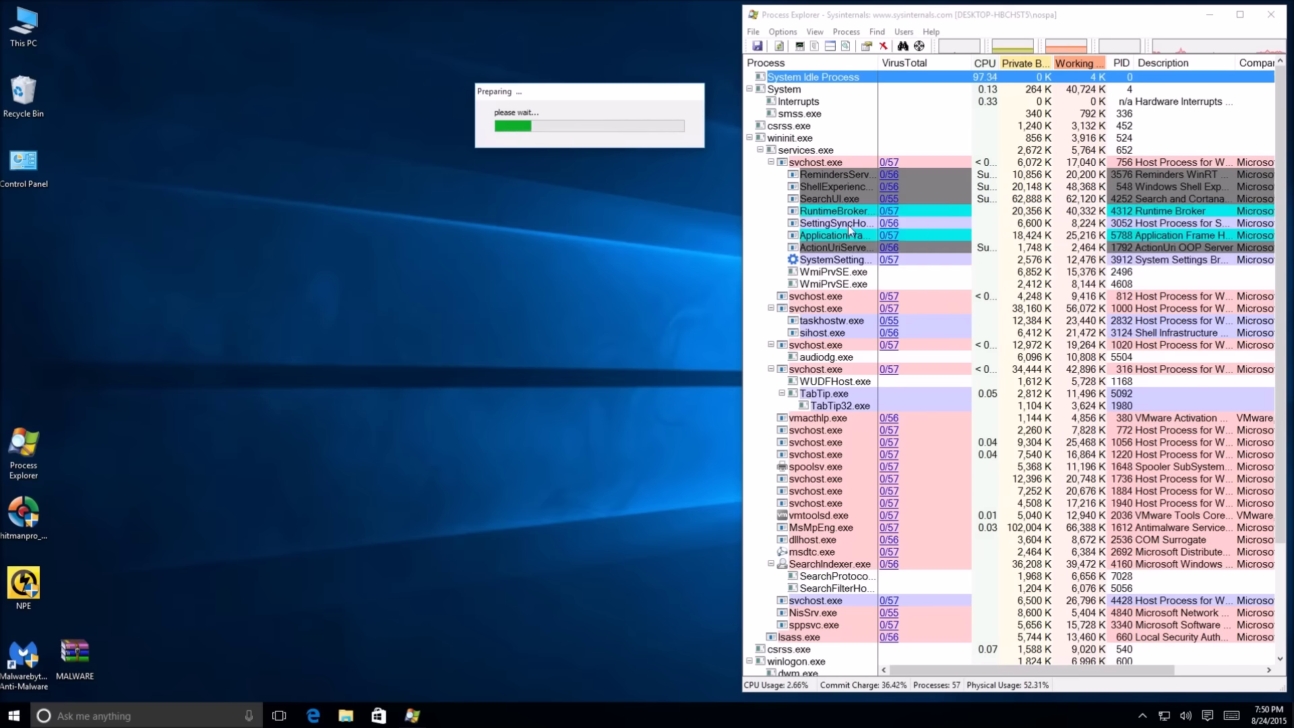
scroll(843, 202, "down", 4)
mouse_move(820, 570)
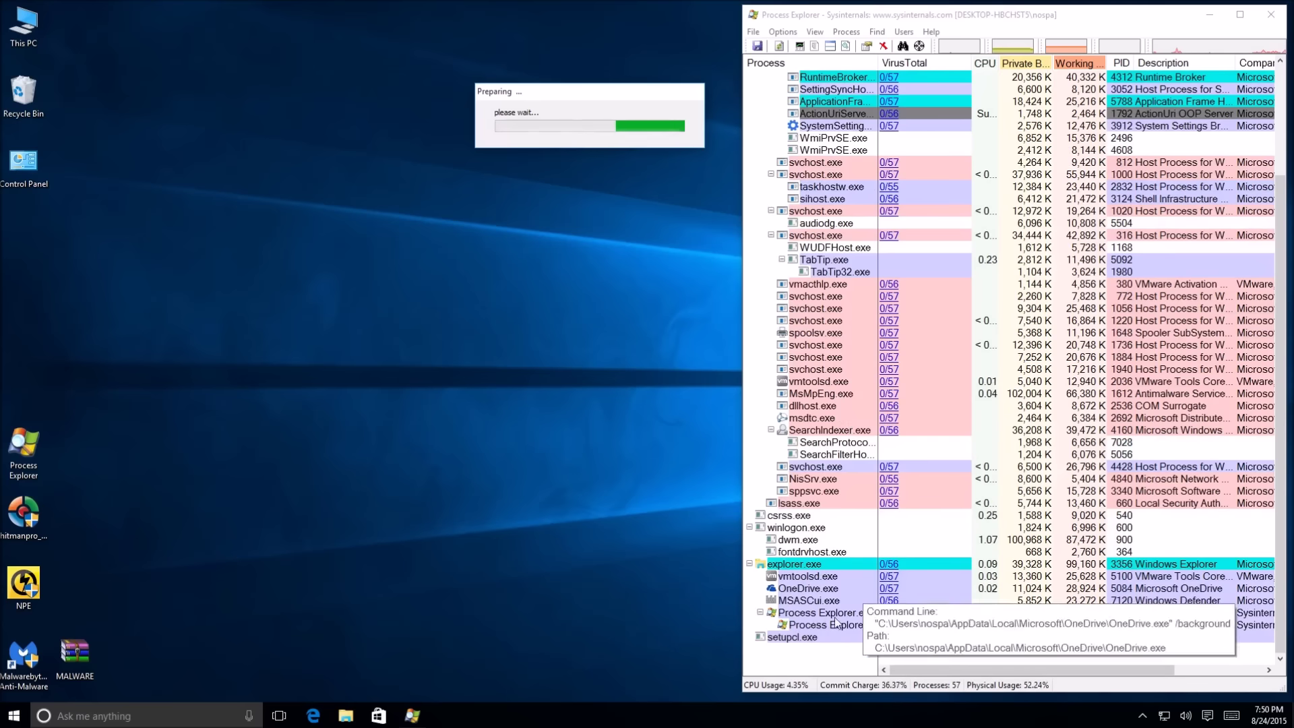
right_click(787, 636)
left_click(831, 508)
left_click(644, 402)
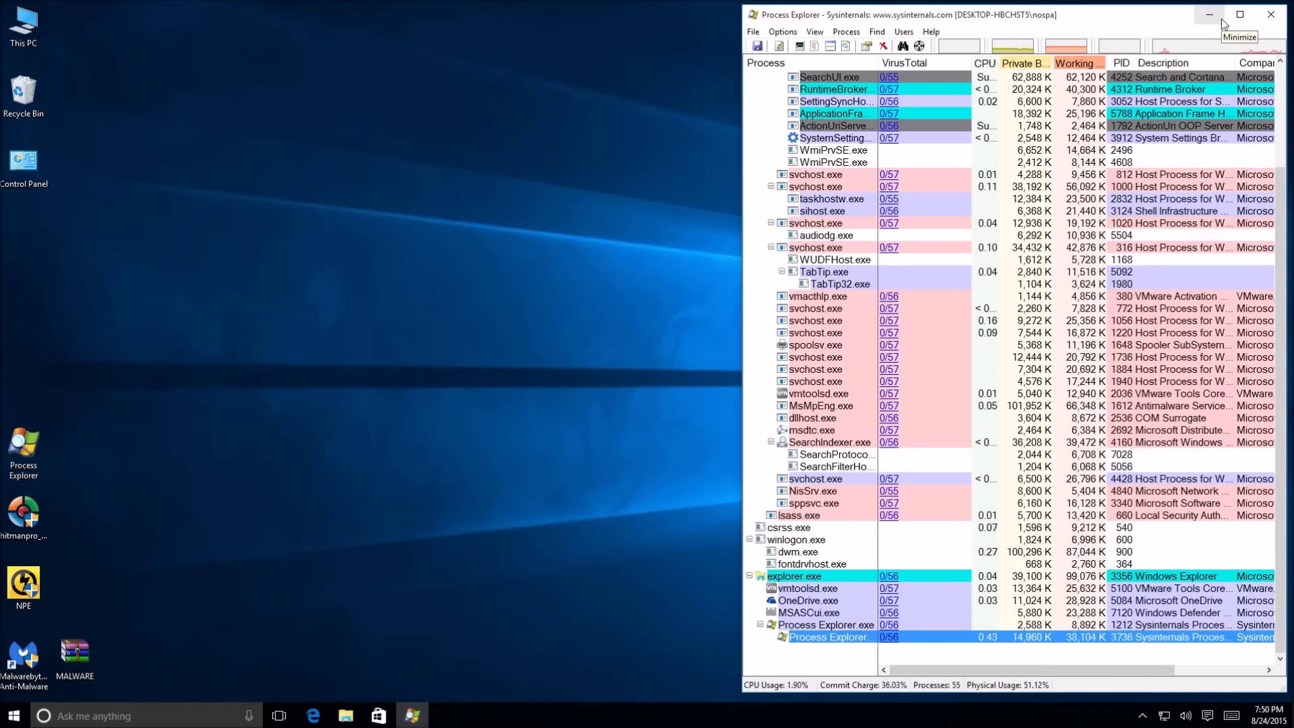
left_click(1273, 15)
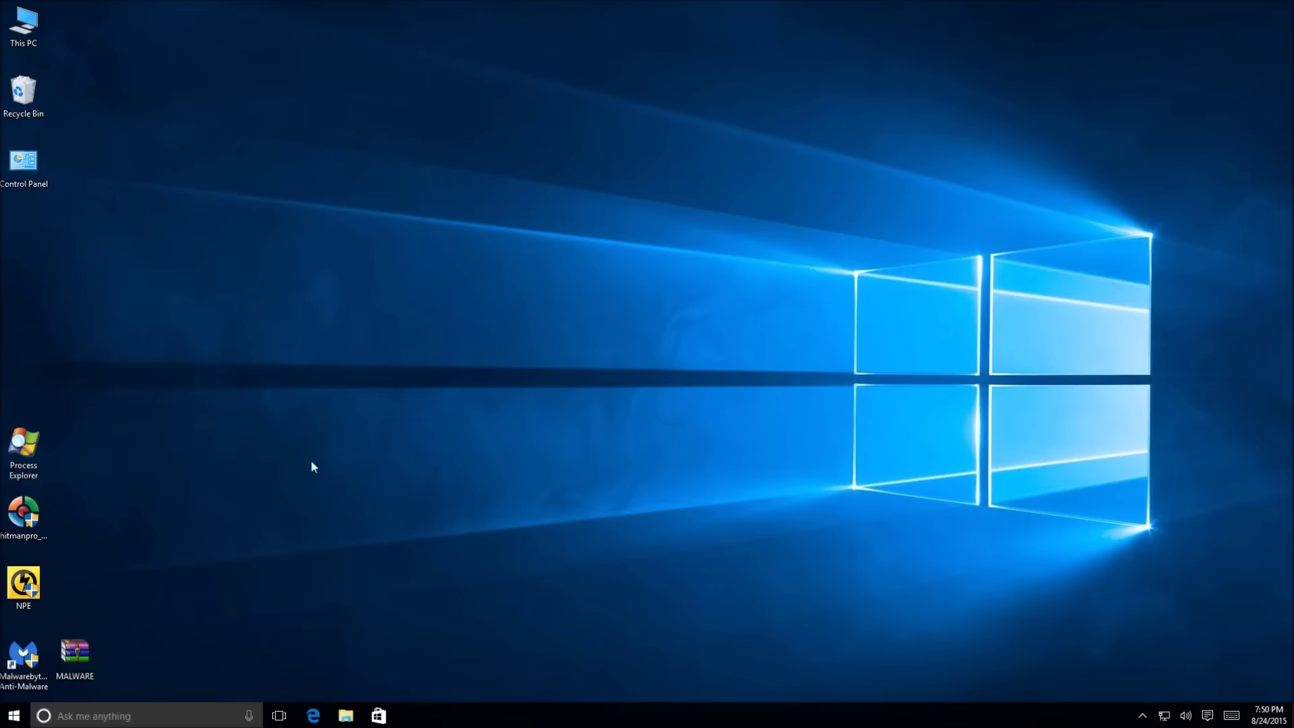
Step: Launch Windows Defender from a 'windows de' Start search, turn real-time protection Off, and close it
left_click(14, 715)
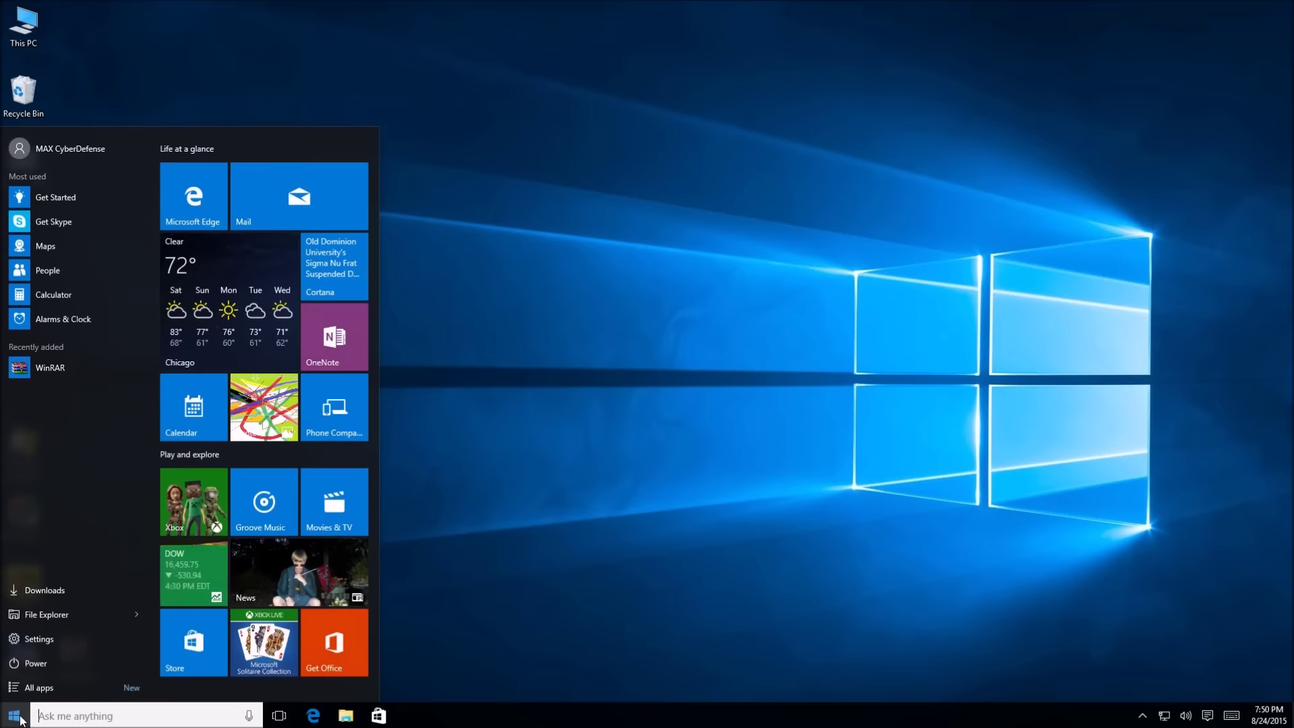
type("windows")
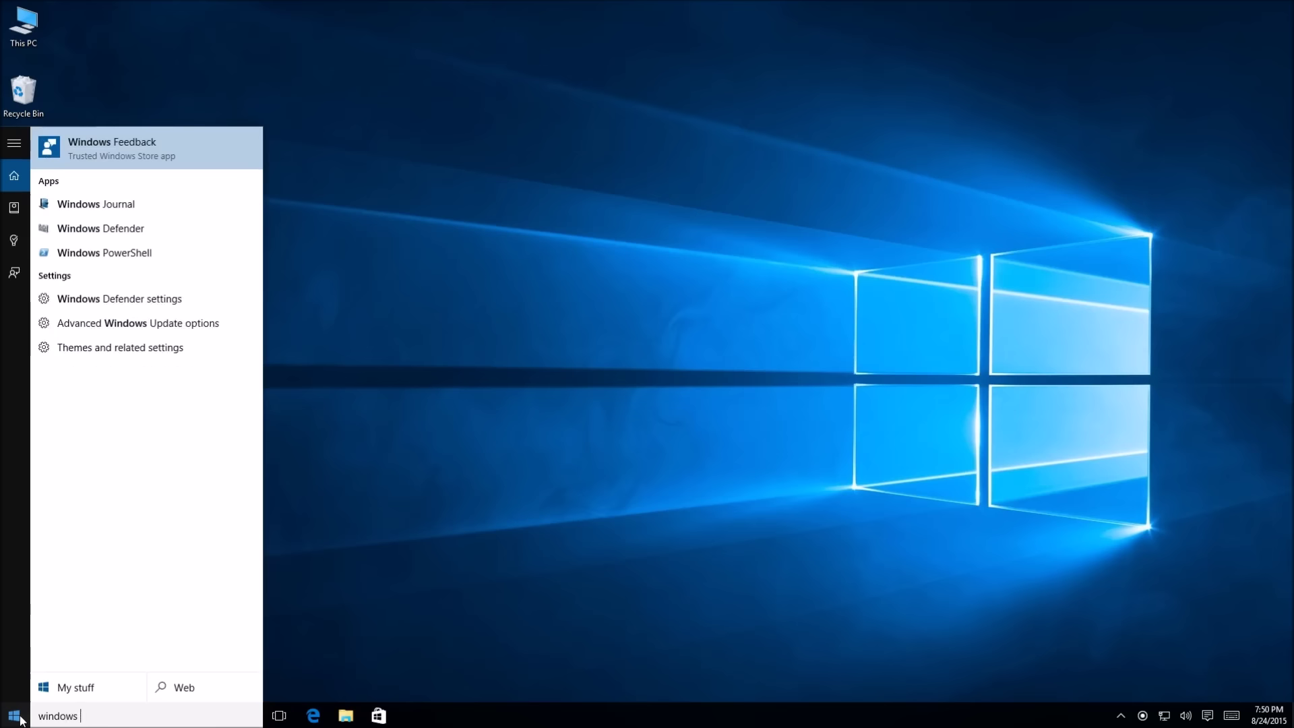
type(" de")
key("Return")
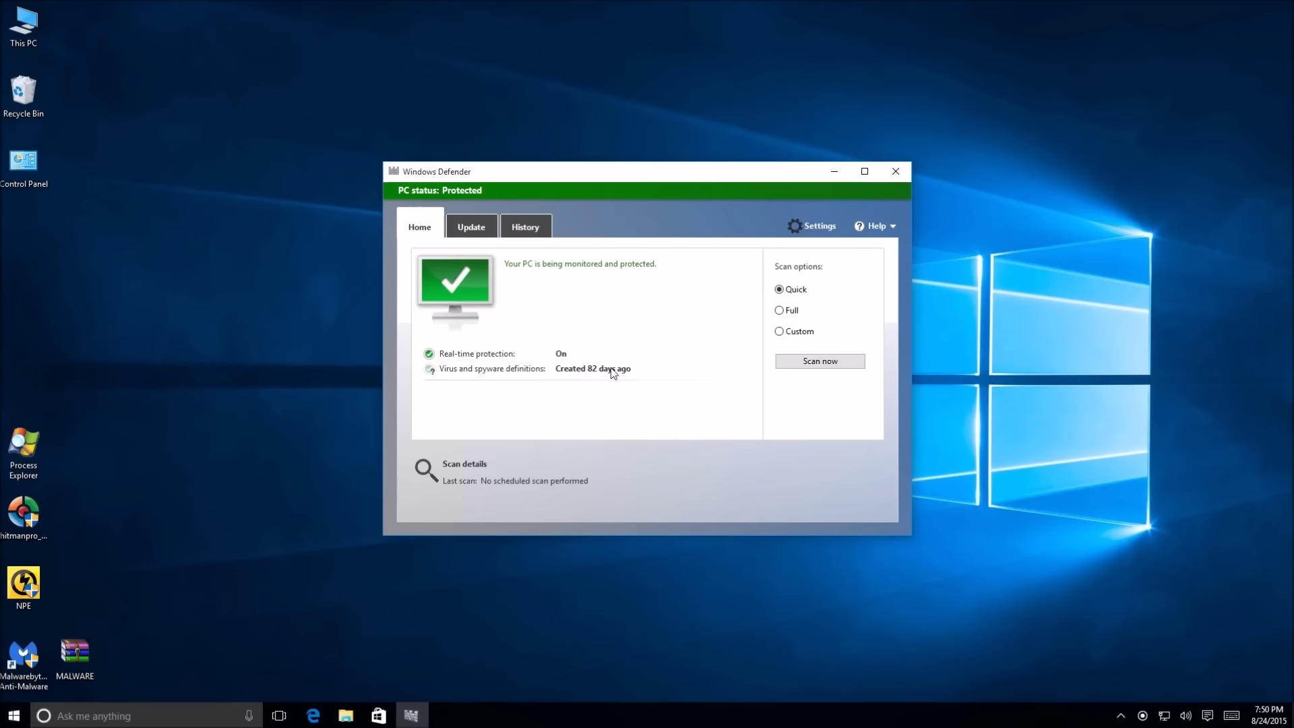
left_click(817, 226)
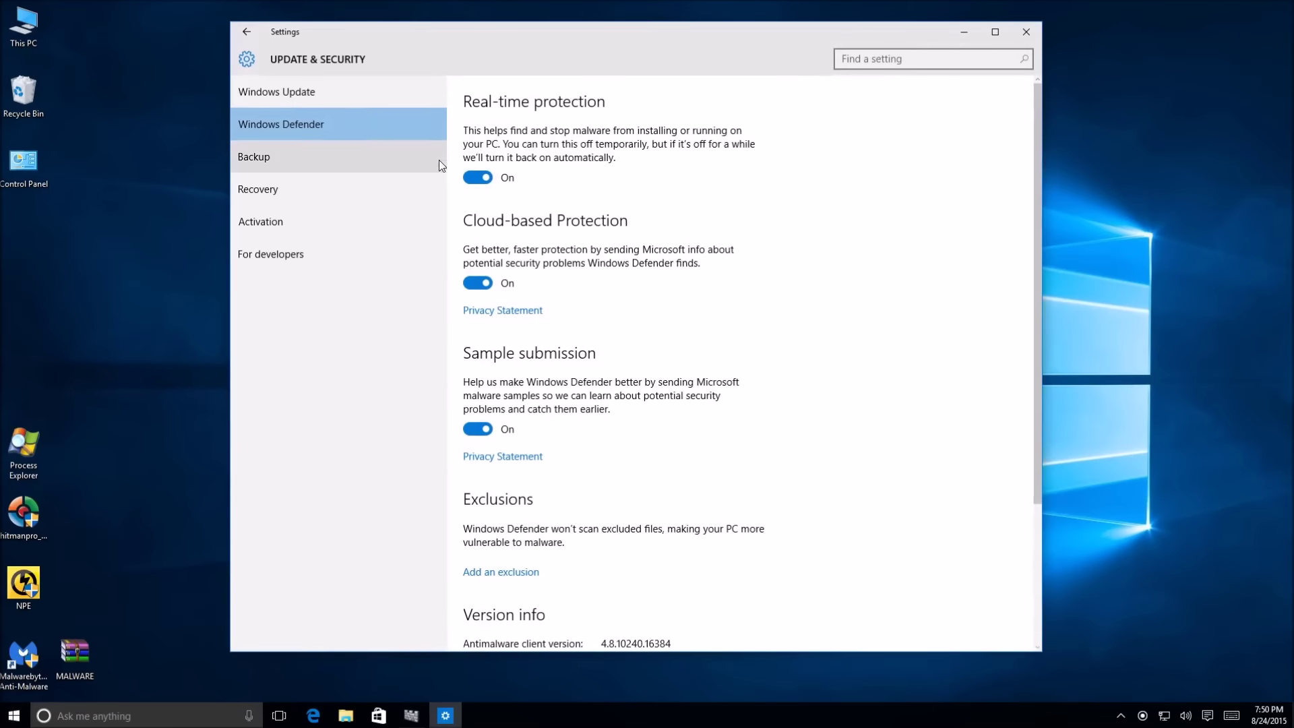
left_click(475, 176)
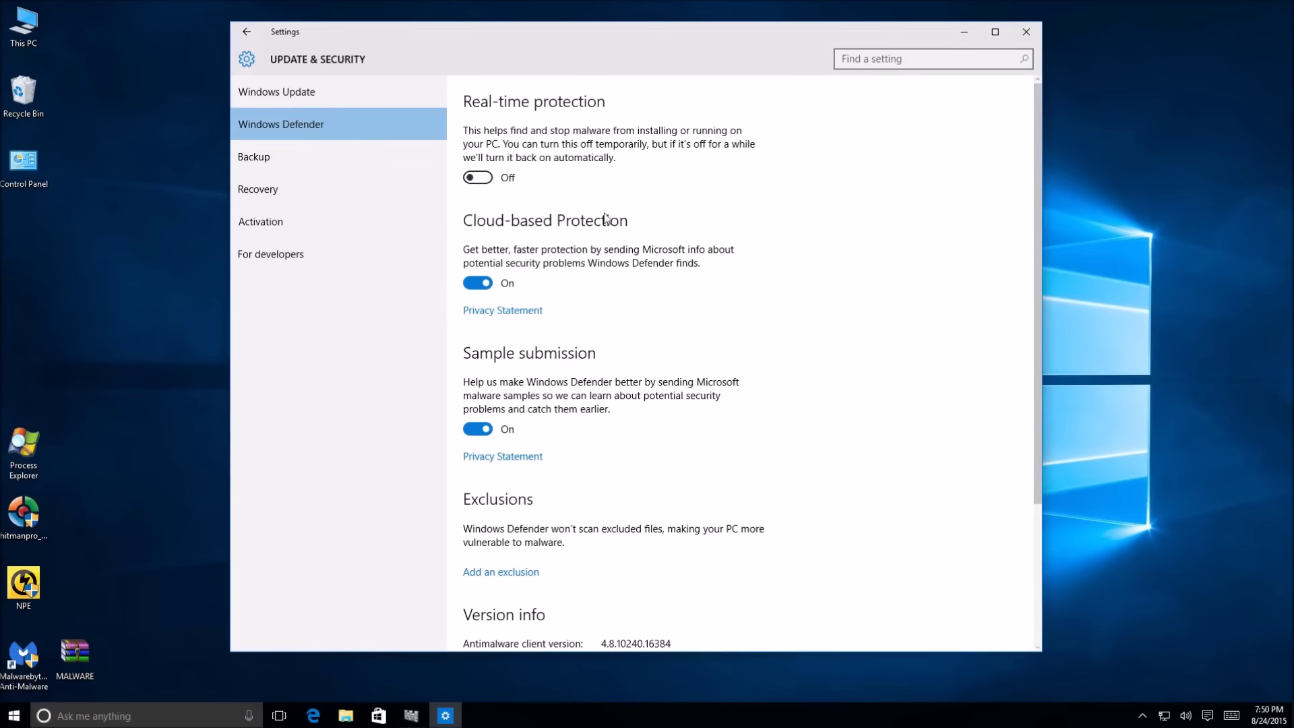
left_click(412, 717)
left_click(895, 174)
Step: Extract MALWARE.rar to the desktop with its password, dismiss the checksum errors, and delete the failed folder
right_click(78, 669)
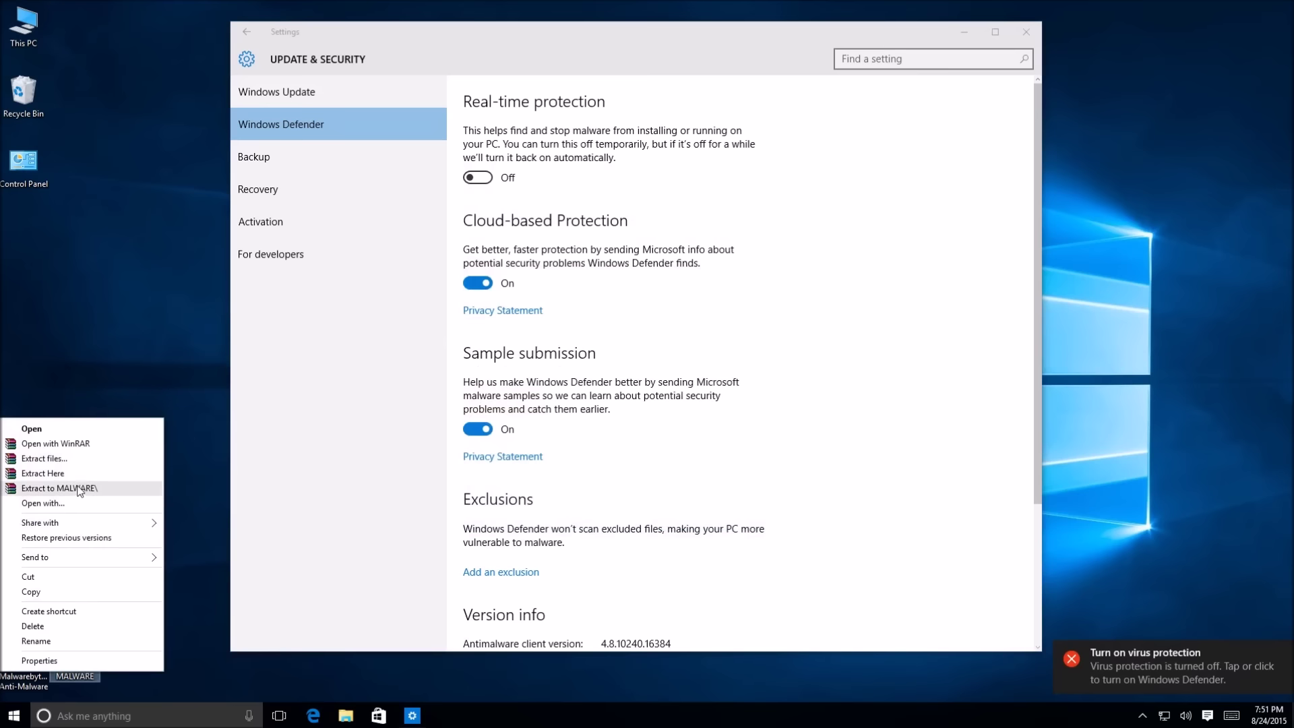
left_click(76, 460)
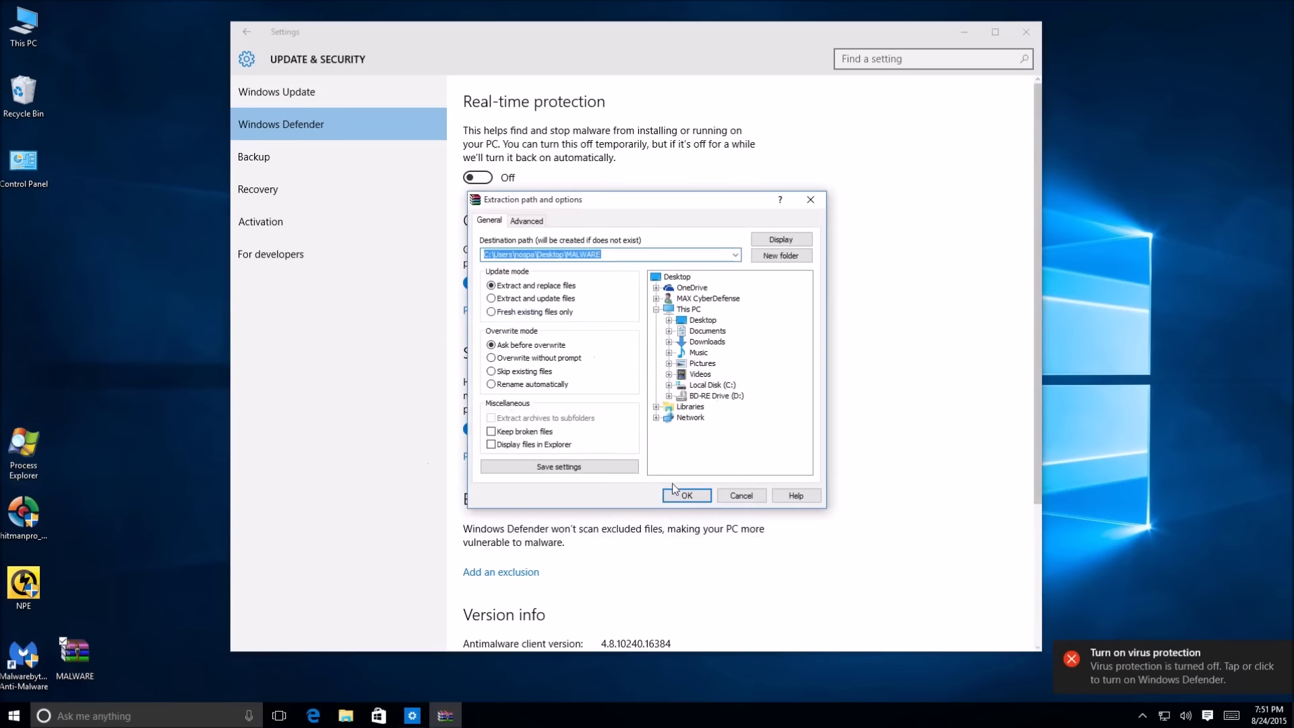
left_click(671, 490)
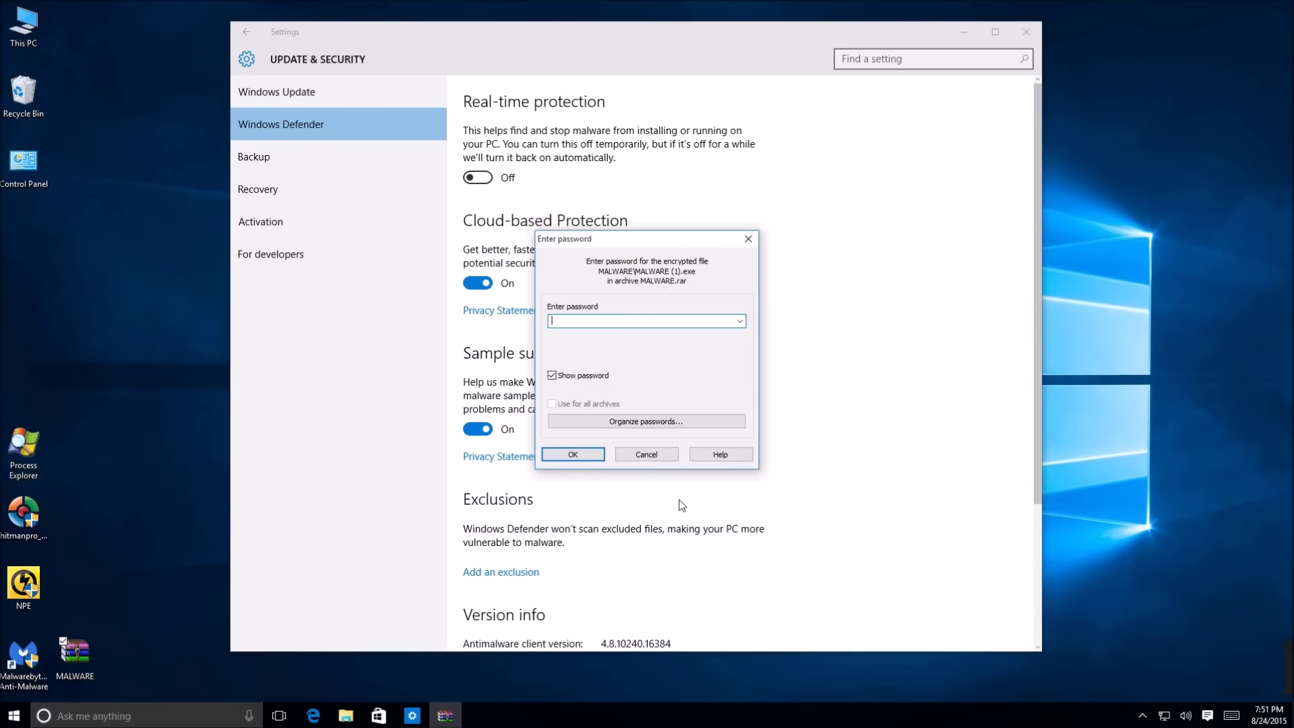
type("viur")
key("Return")
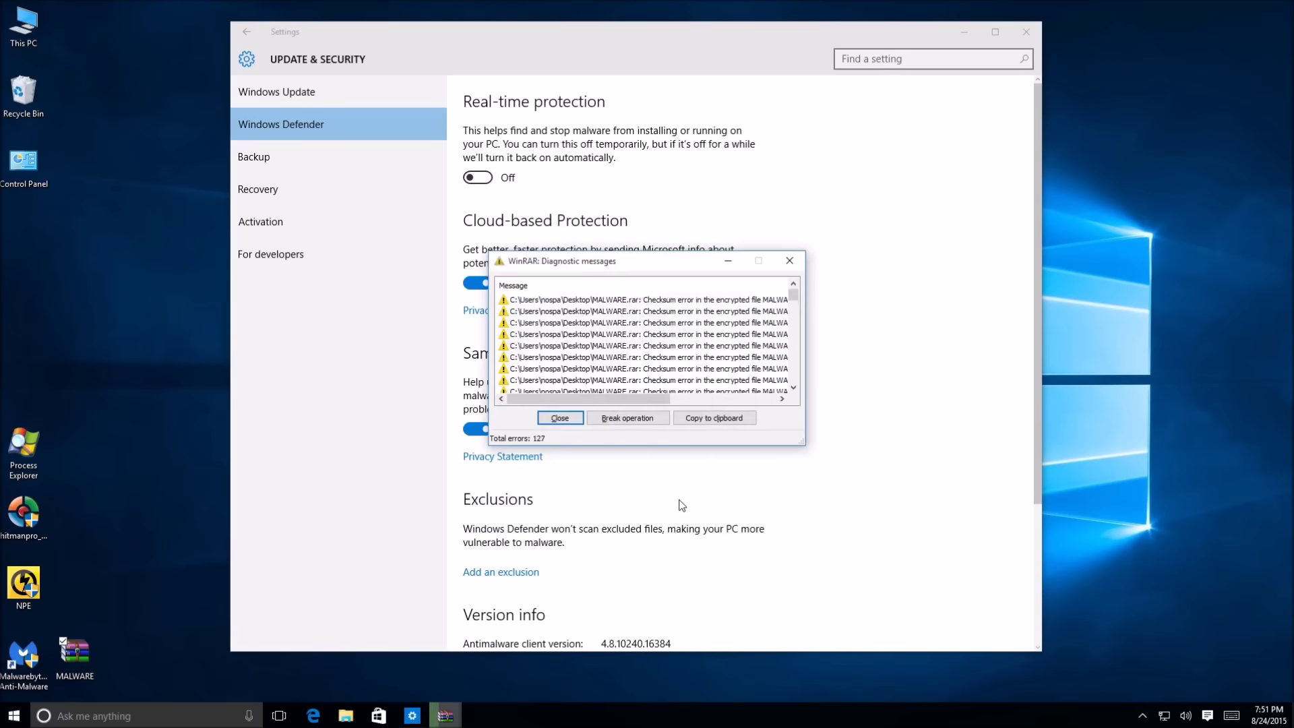
left_click(558, 419)
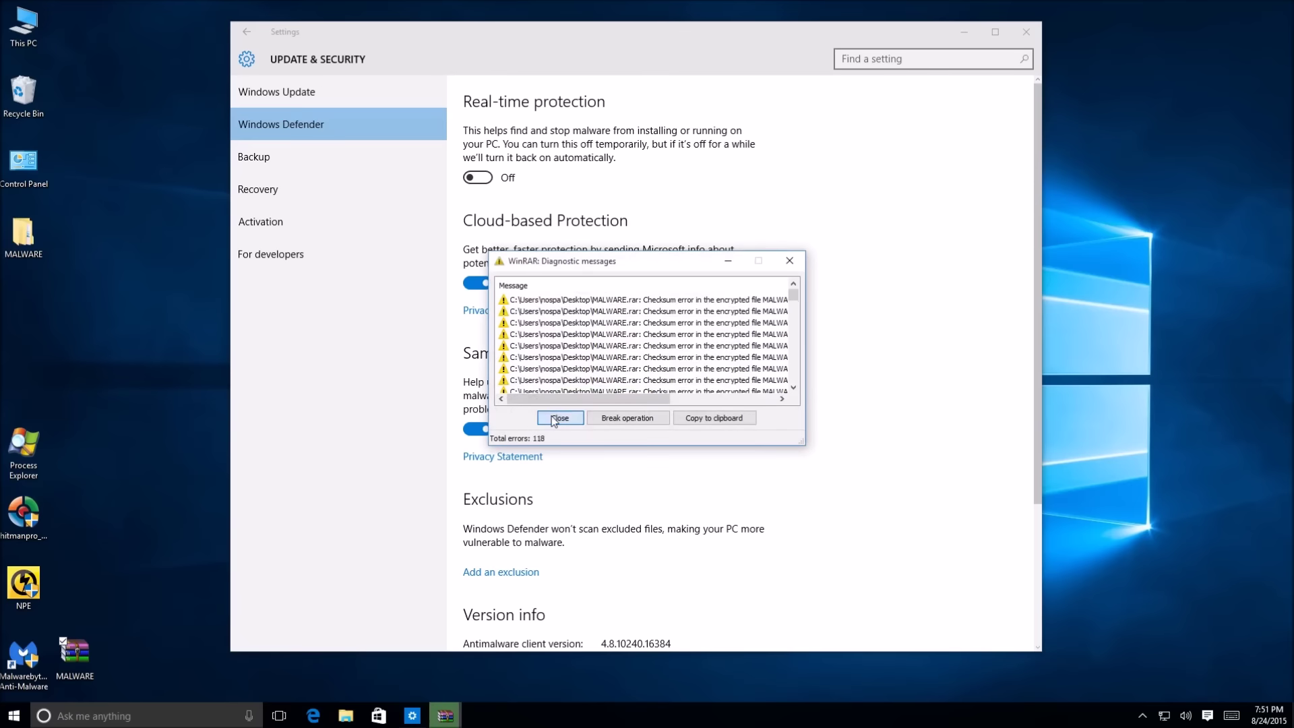
left_click(558, 418)
left_click_drag(23, 233, 31, 108)
Step: Re-extract MALWARE.rar into the desktop MALWARE folder, entering the archive password
right_click(66, 653)
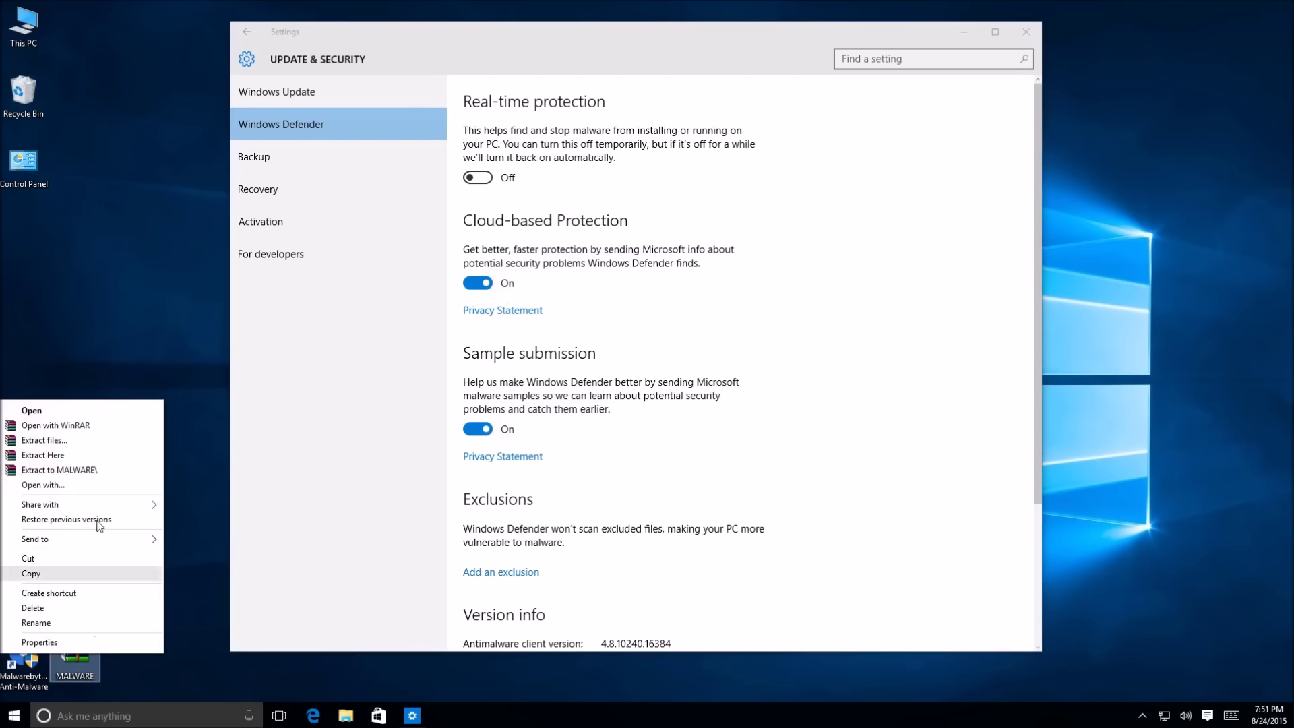
left_click(103, 443)
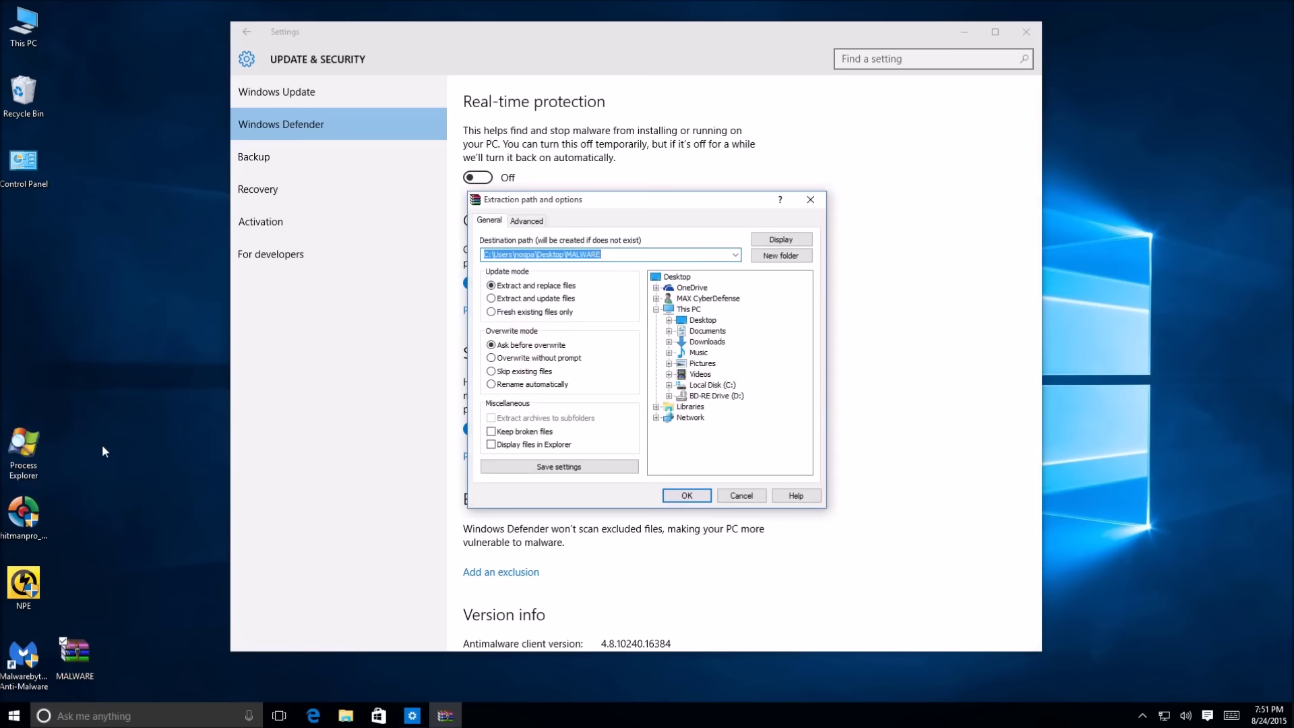
key("Return")
type("v")
key("Return")
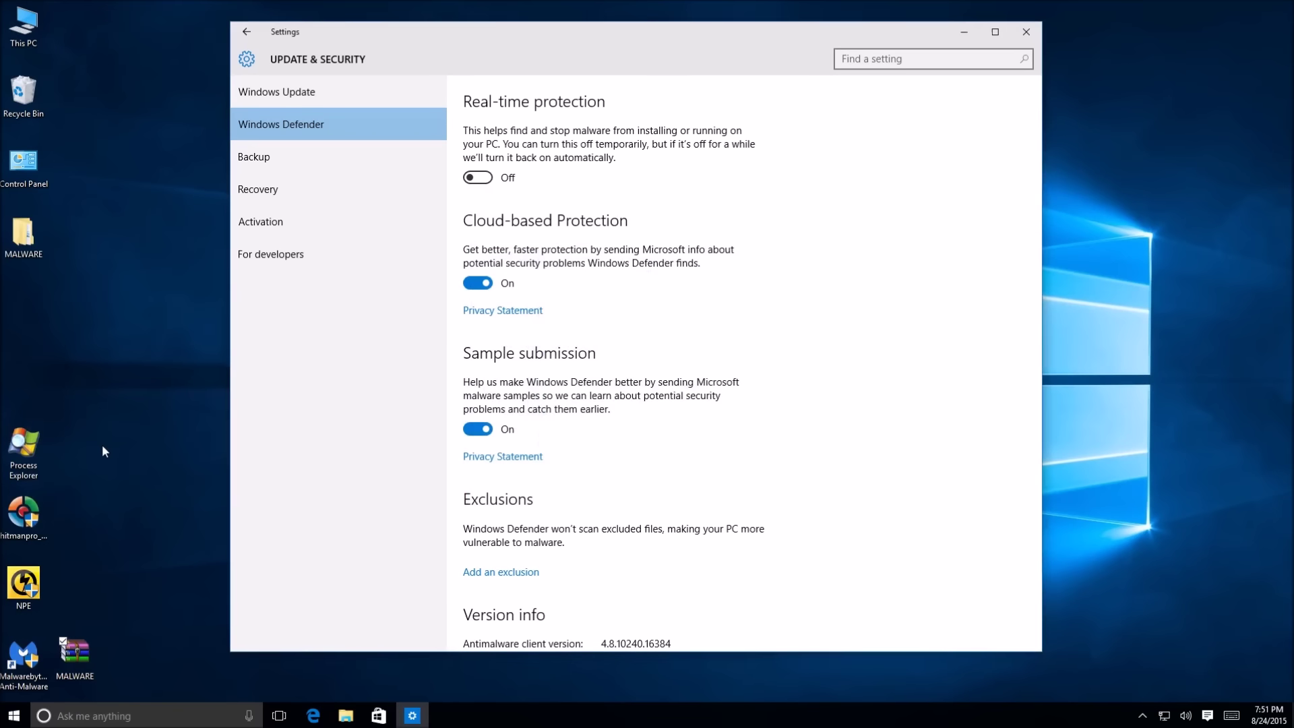
Step: Check the MALWARE folder's properties showing 389 files, then close the Settings window
right_click(37, 229)
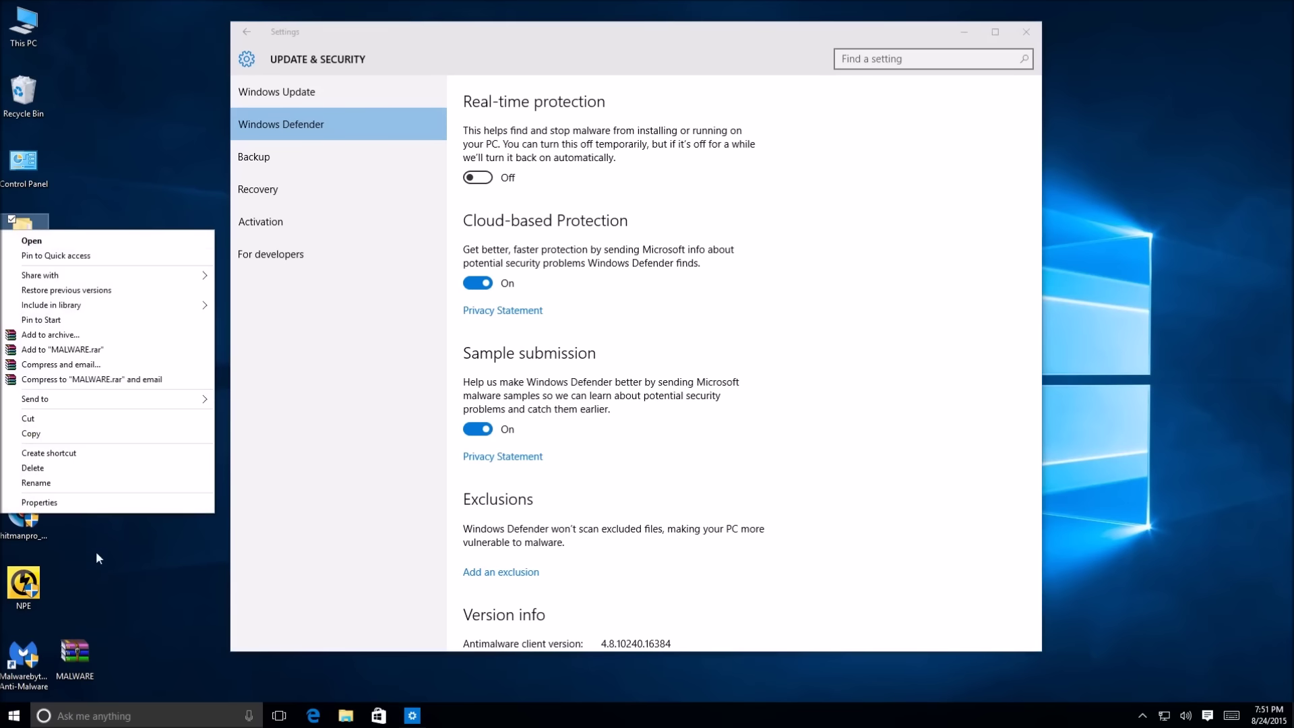
left_click(99, 502)
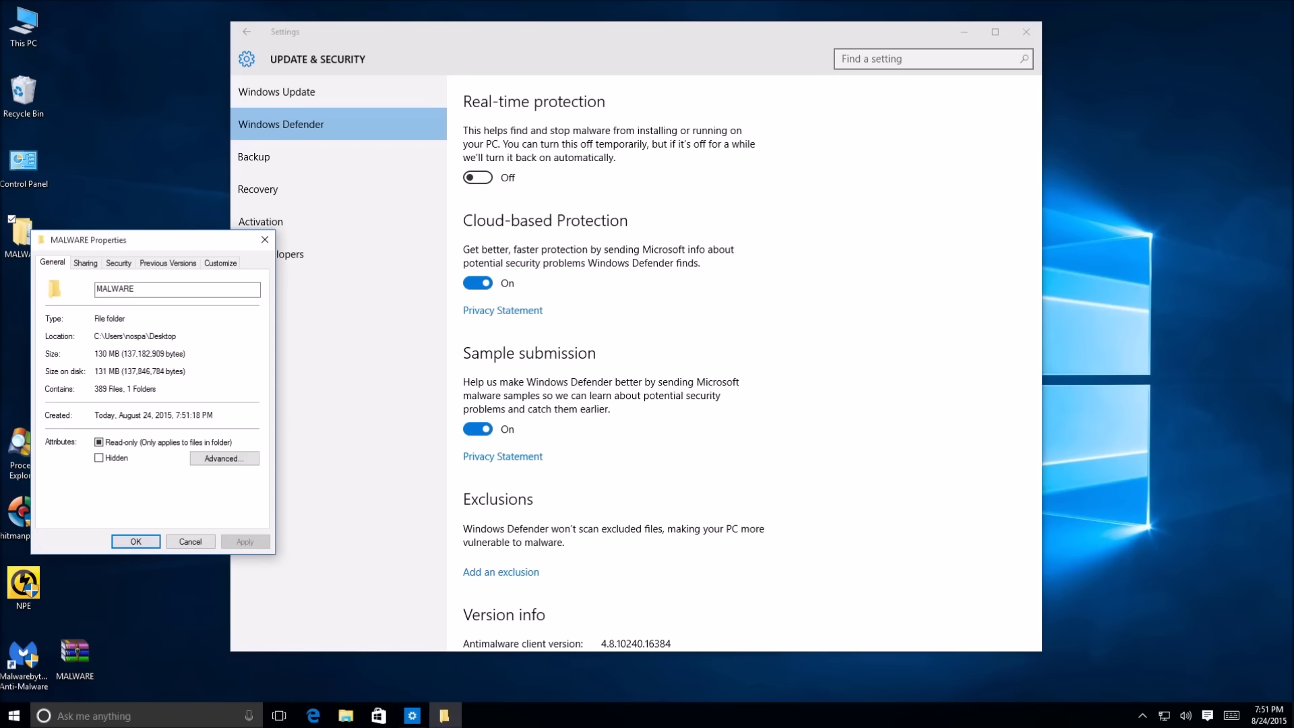
left_click(265, 241)
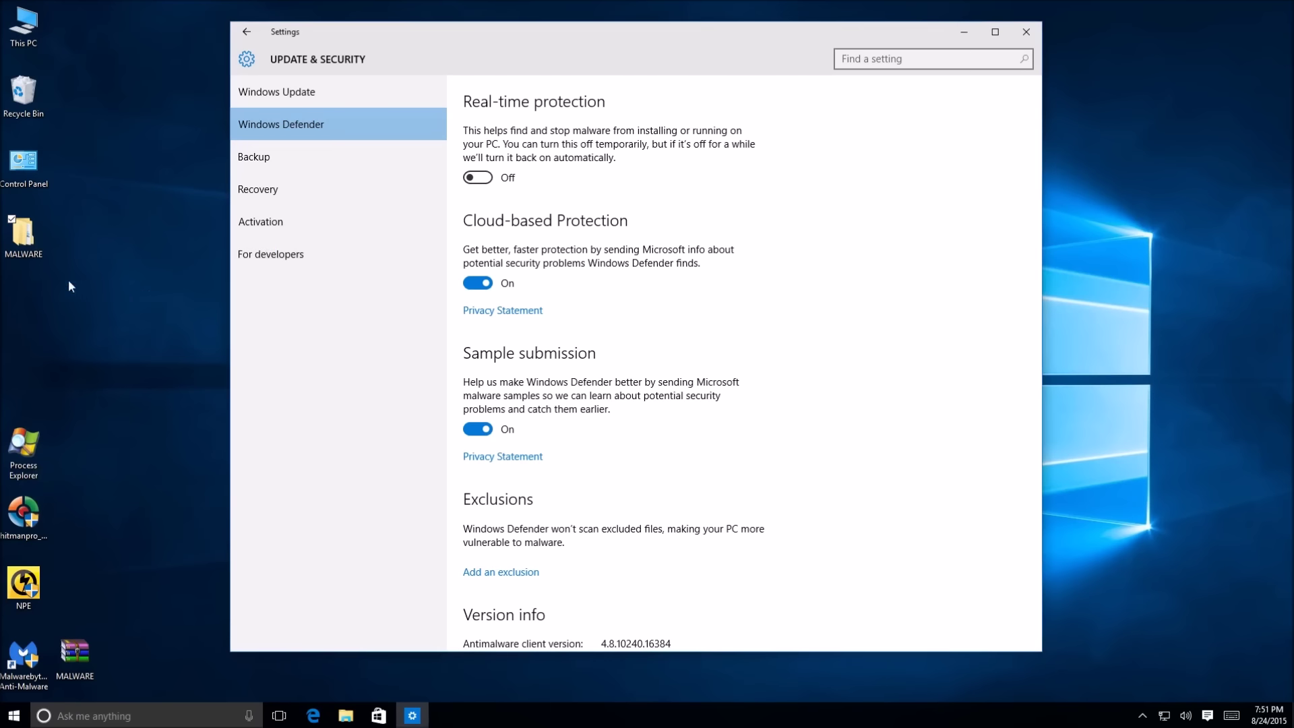
right_click(34, 241)
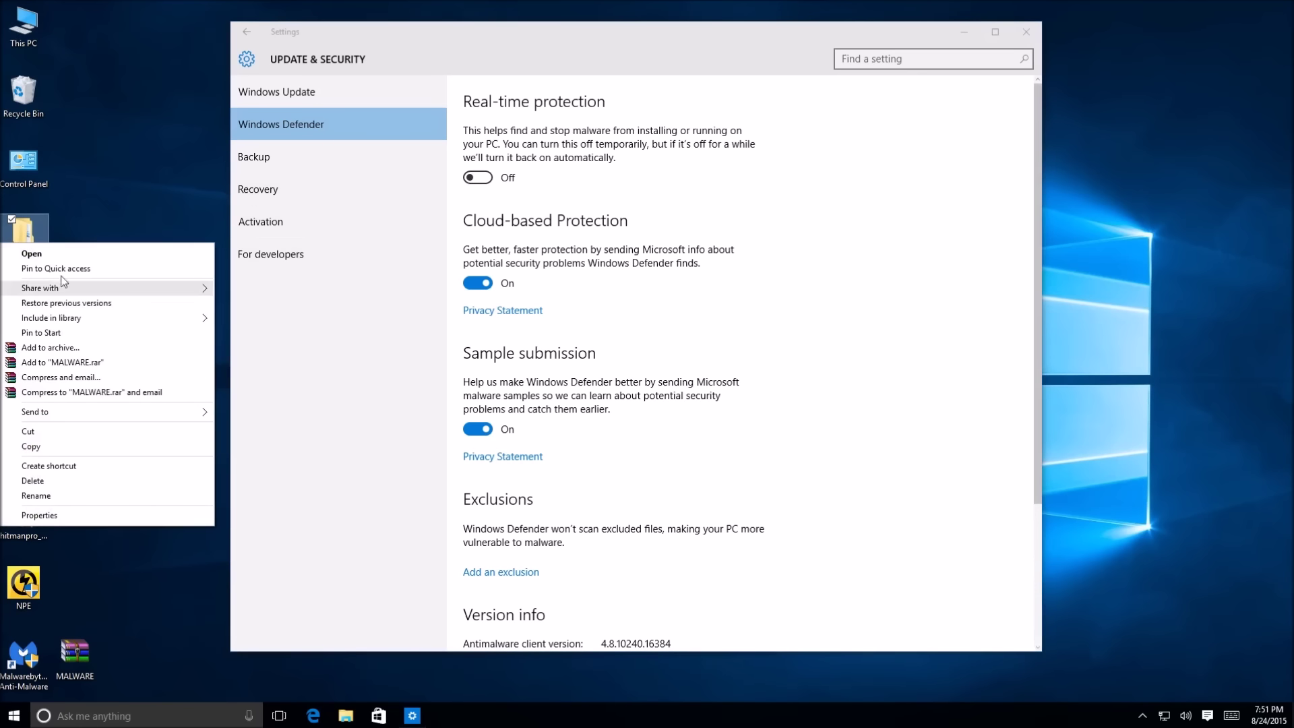
left_click(105, 221)
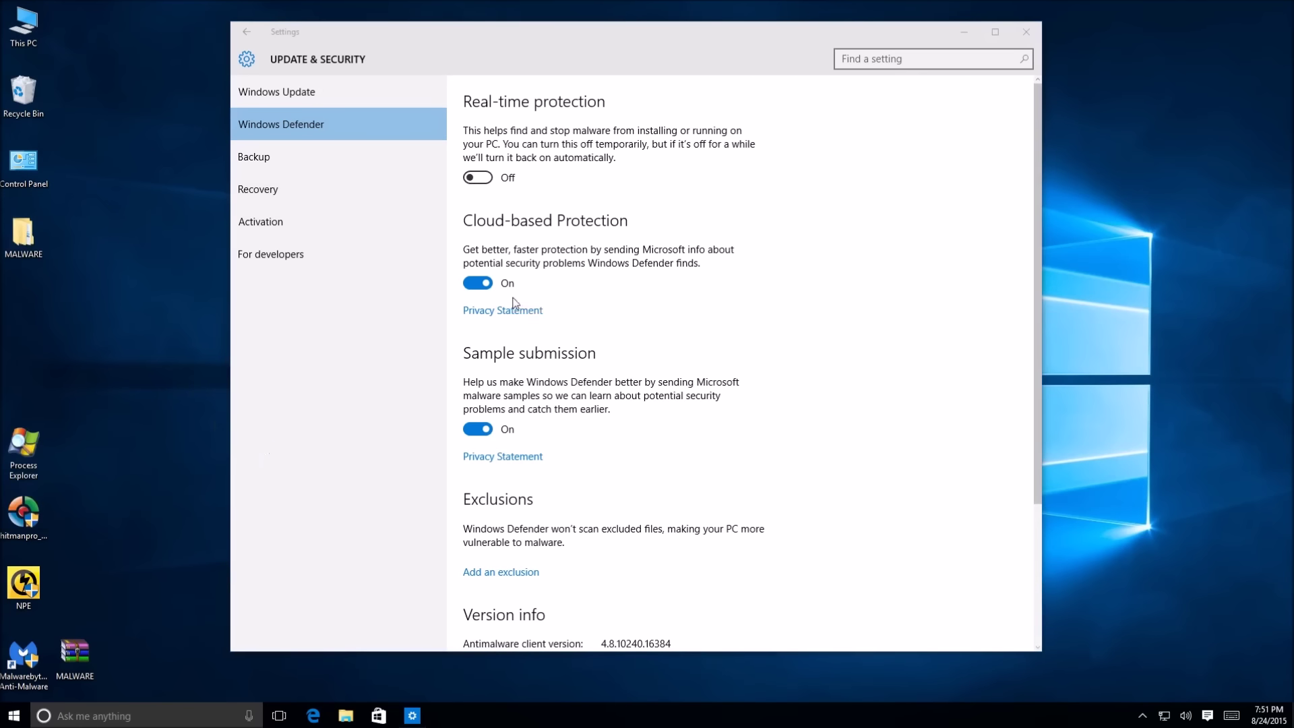
left_click(1026, 31)
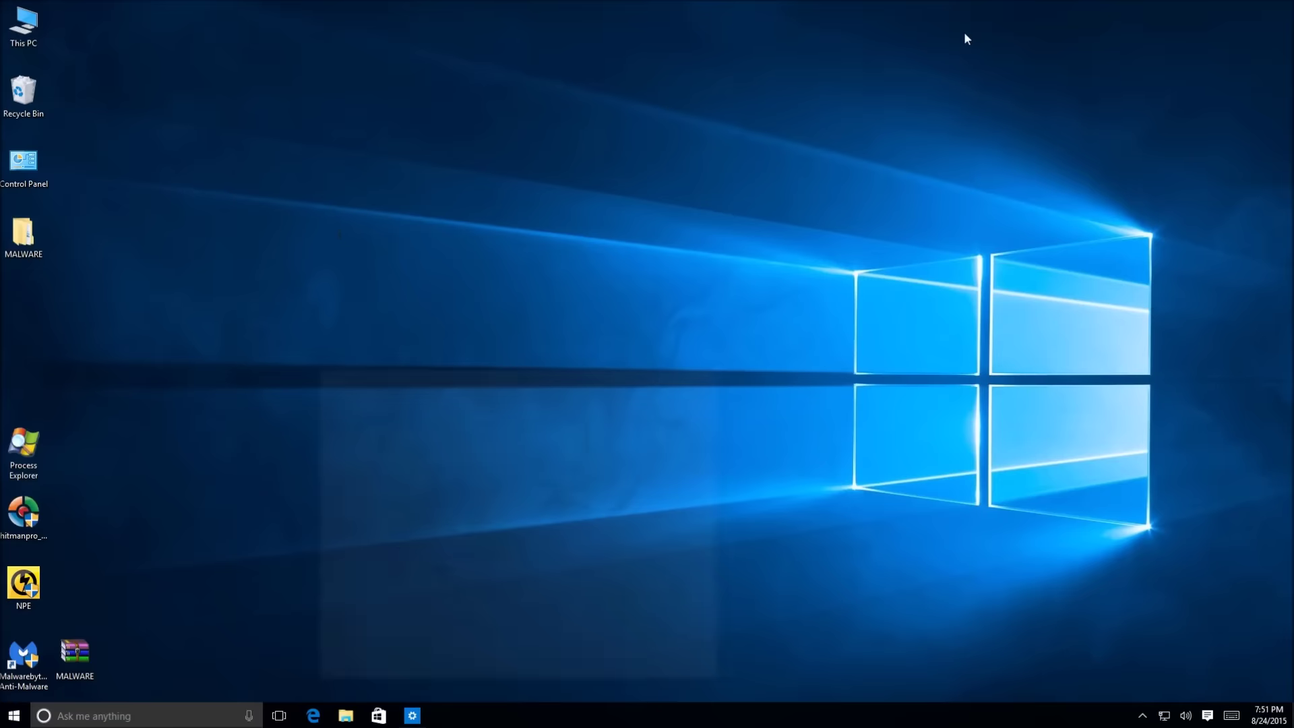
Step: Launch Windows Defender from a 'window' Start search and choose a Custom scan
left_click(21, 717)
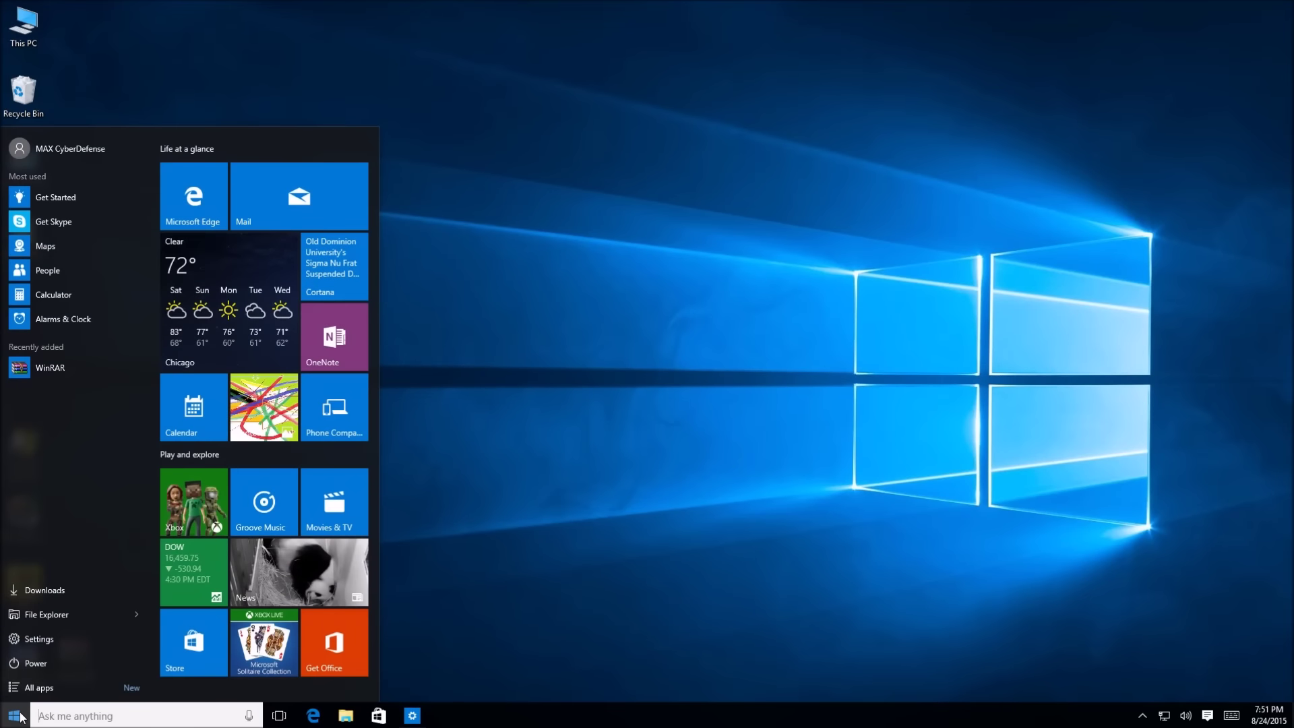
type("window")
key("Down")
key("Return")
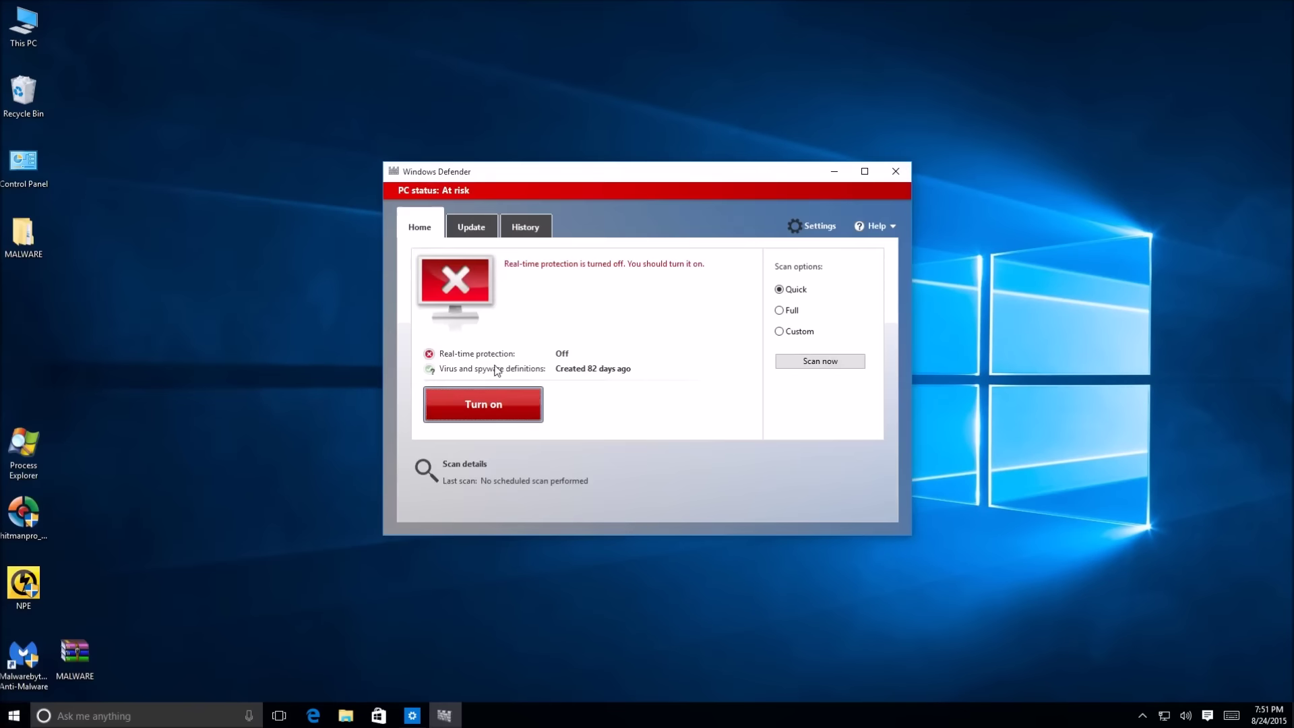
left_click(779, 330)
left_click(803, 362)
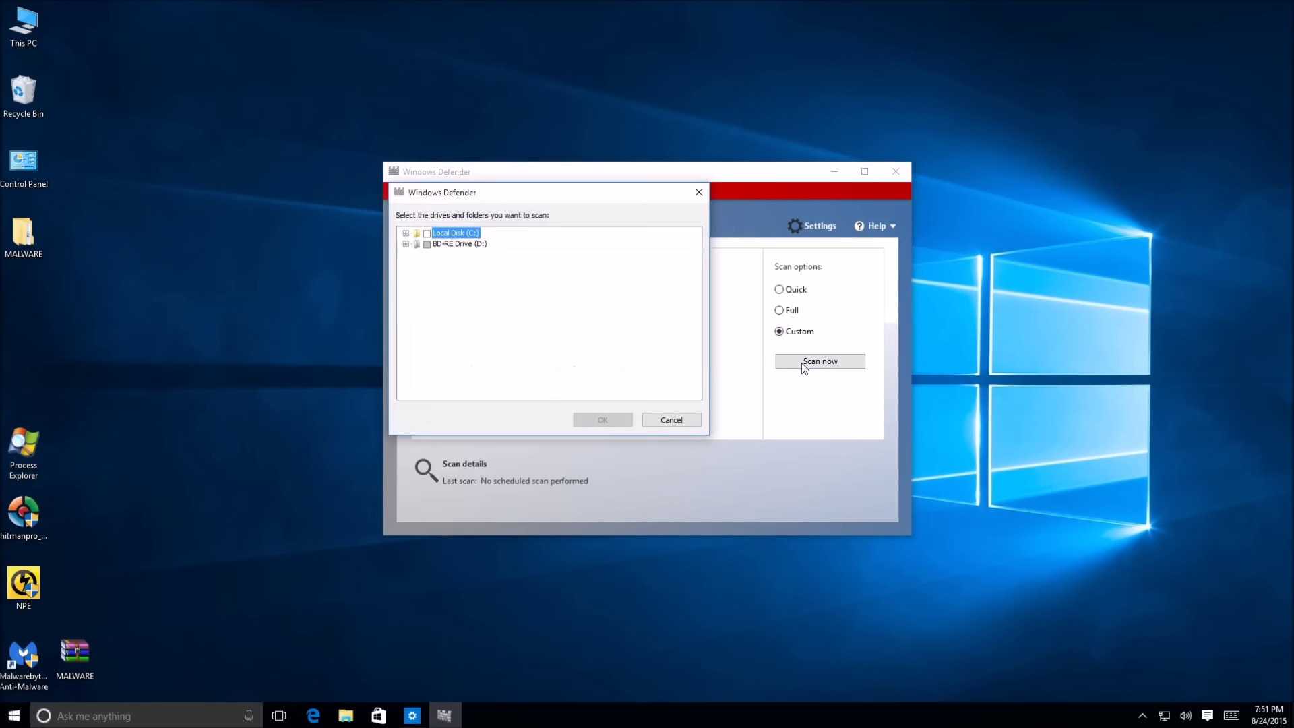
Step: Tick Desktop\MALWARE under C:\Users in the folder tree and start the scan
left_click(405, 233)
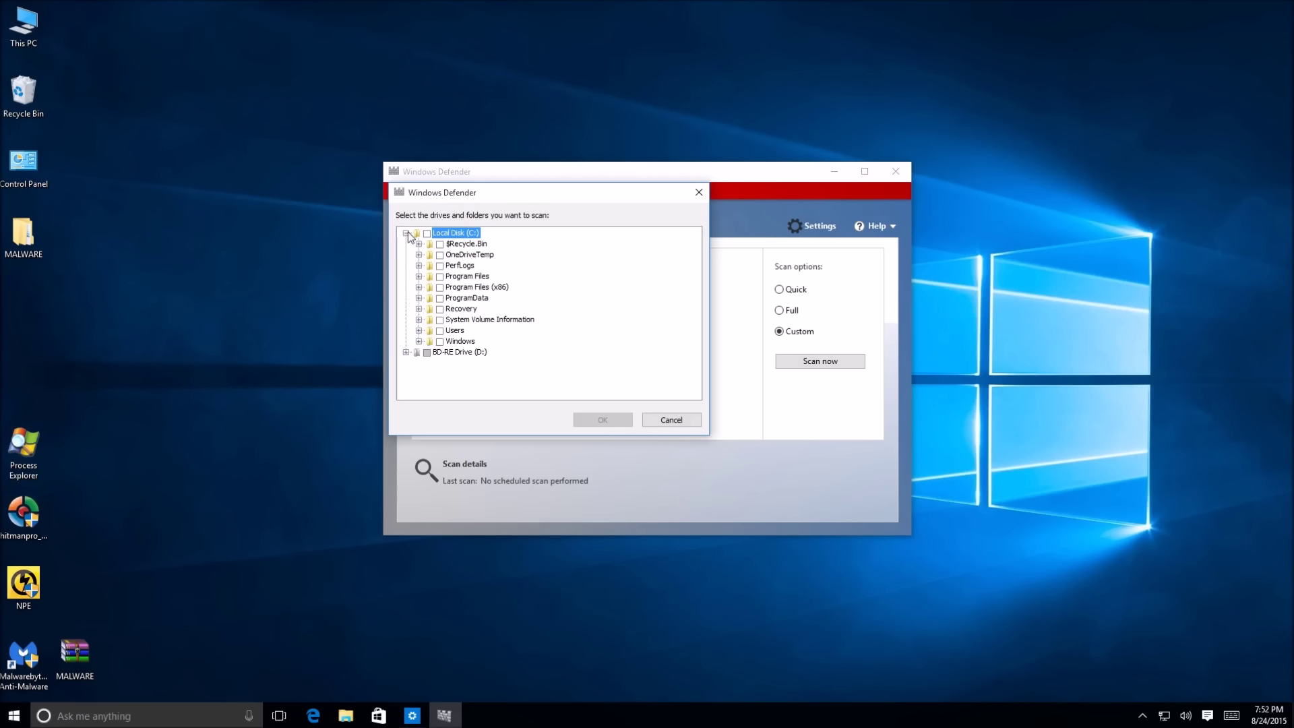
left_click(418, 331)
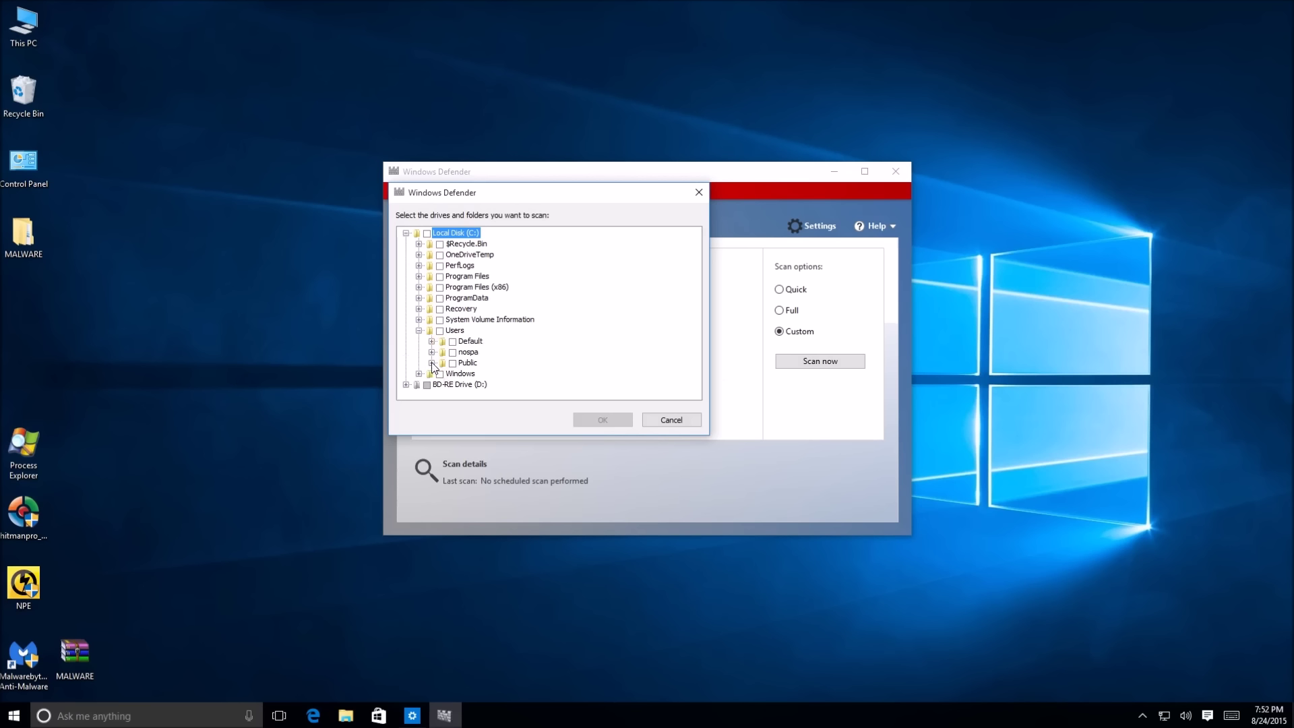
left_click(431, 352)
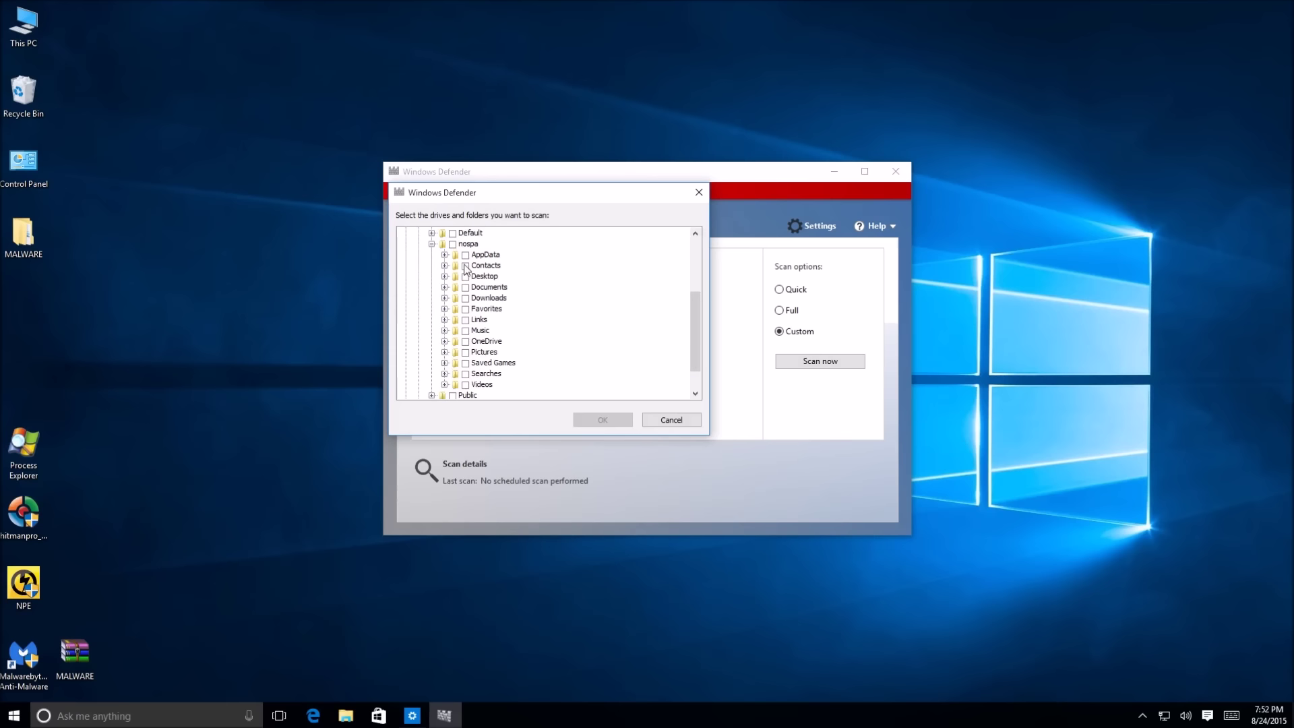
left_click(445, 276)
left_click(478, 288)
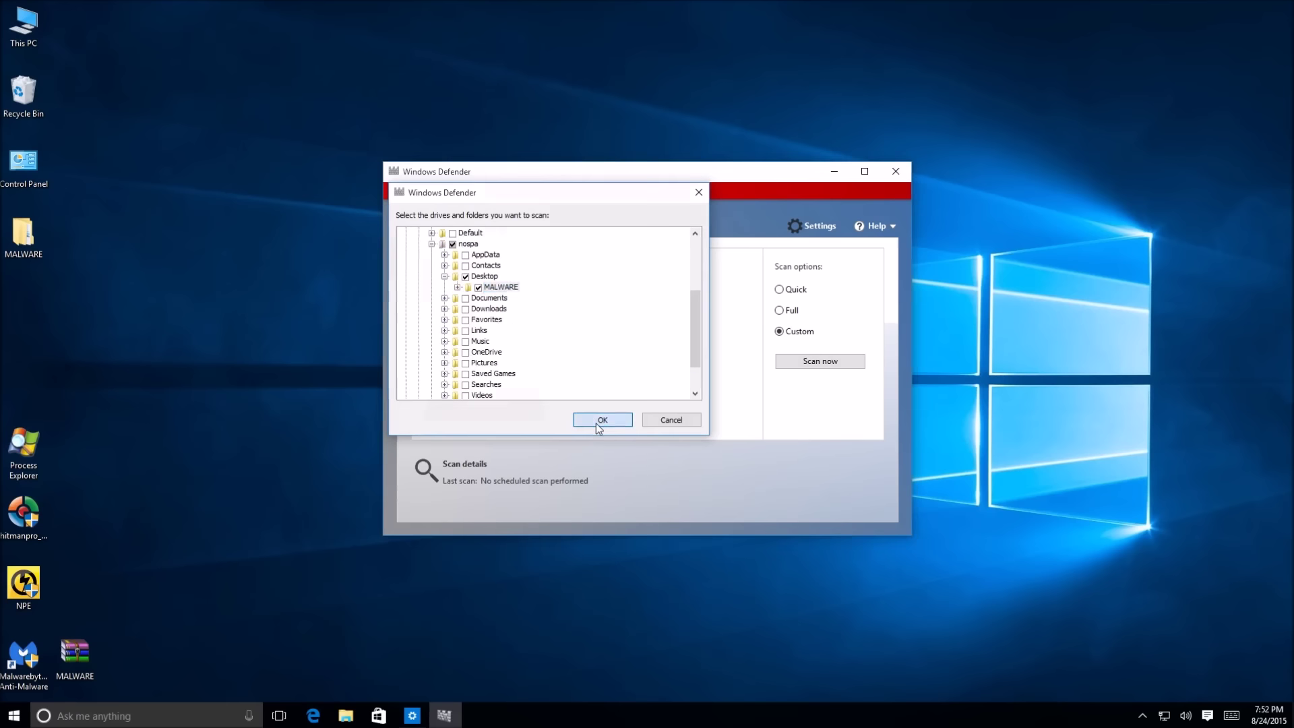
left_click(597, 420)
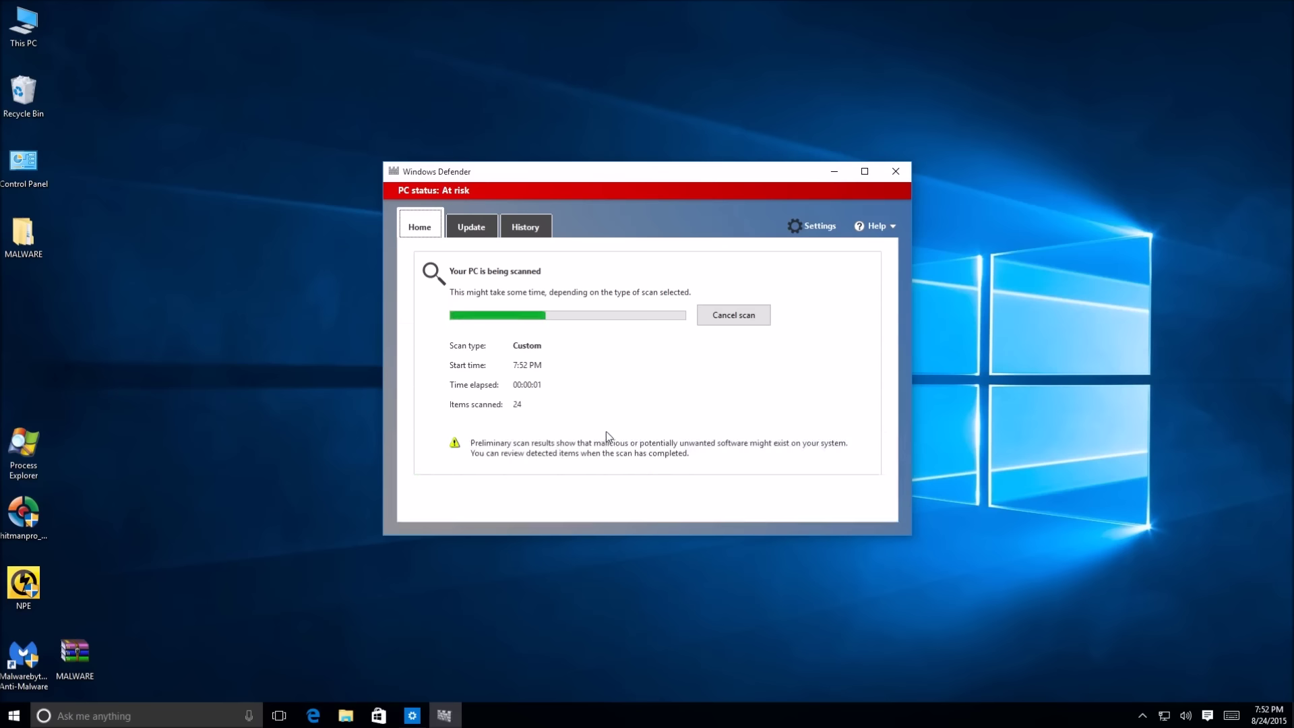
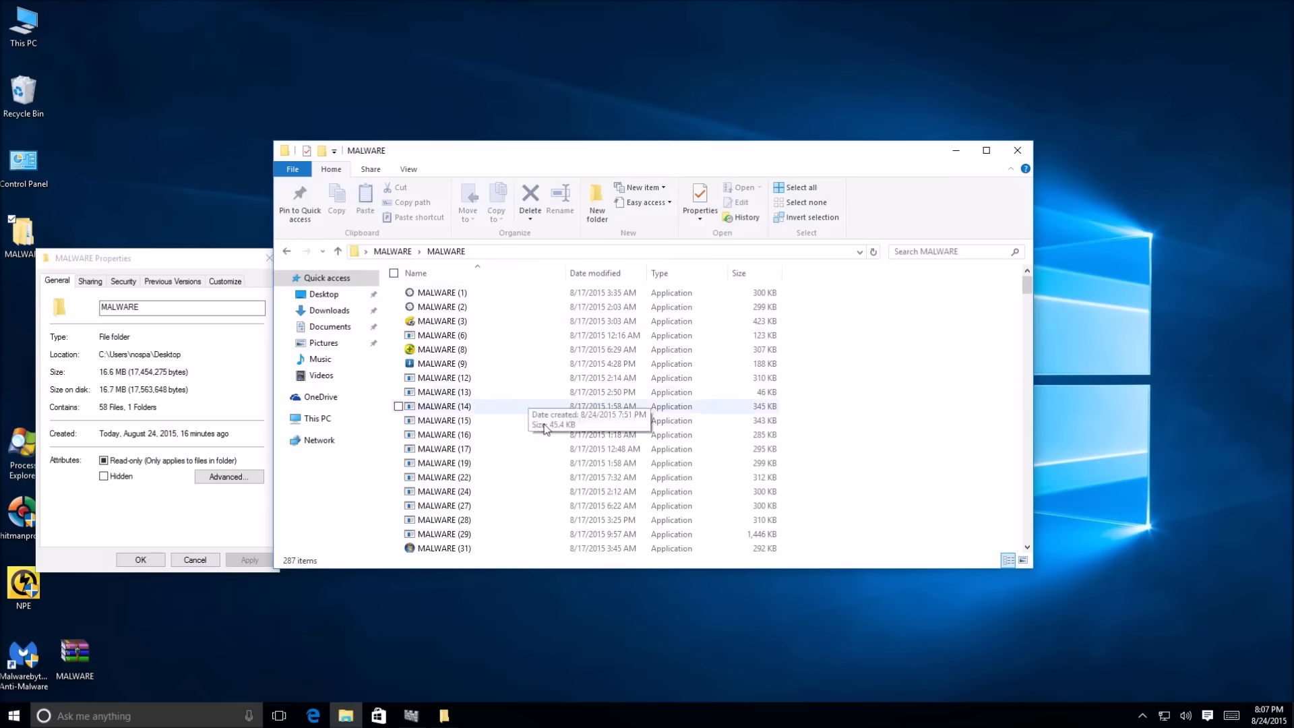
Step: Scroll to the last MALWARE samples, refresh the folder list, and bring up Windows Defender's status
scroll(563, 453, "down", 15)
scroll(566, 448, "down", 12)
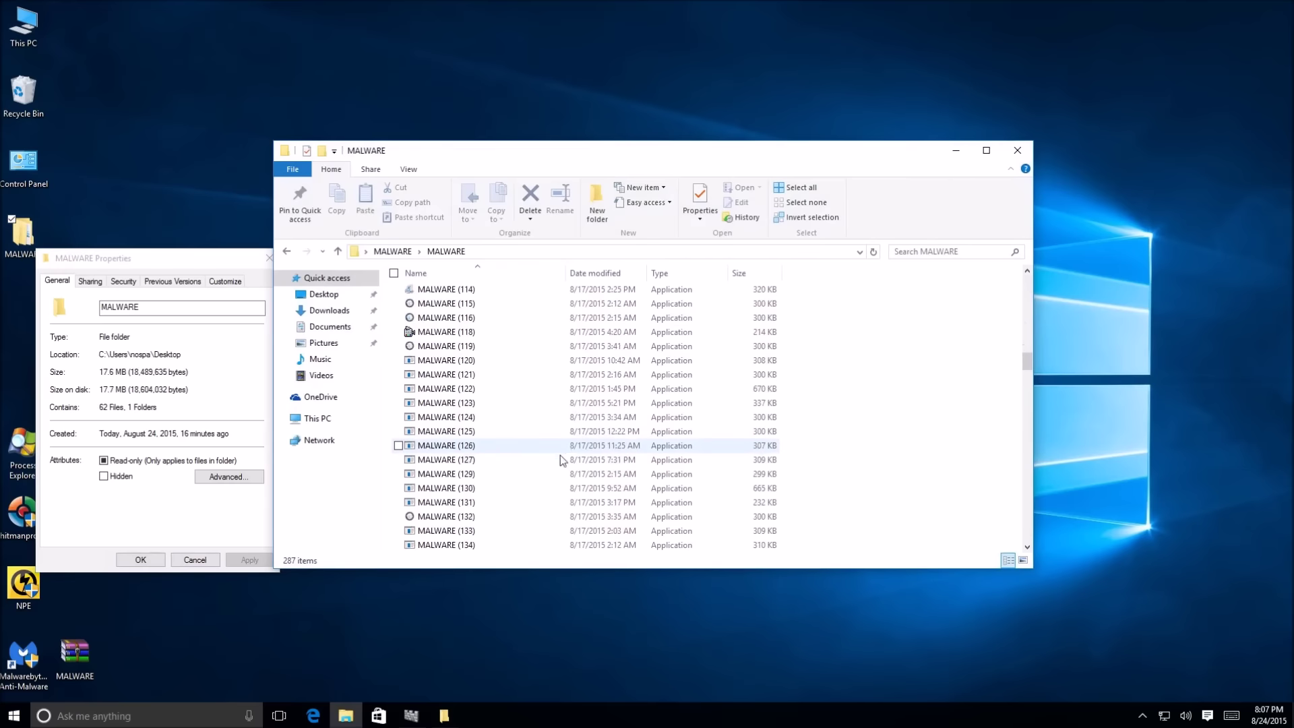
scroll(435, 502, "down", 20)
scroll(435, 502, "down", 20)
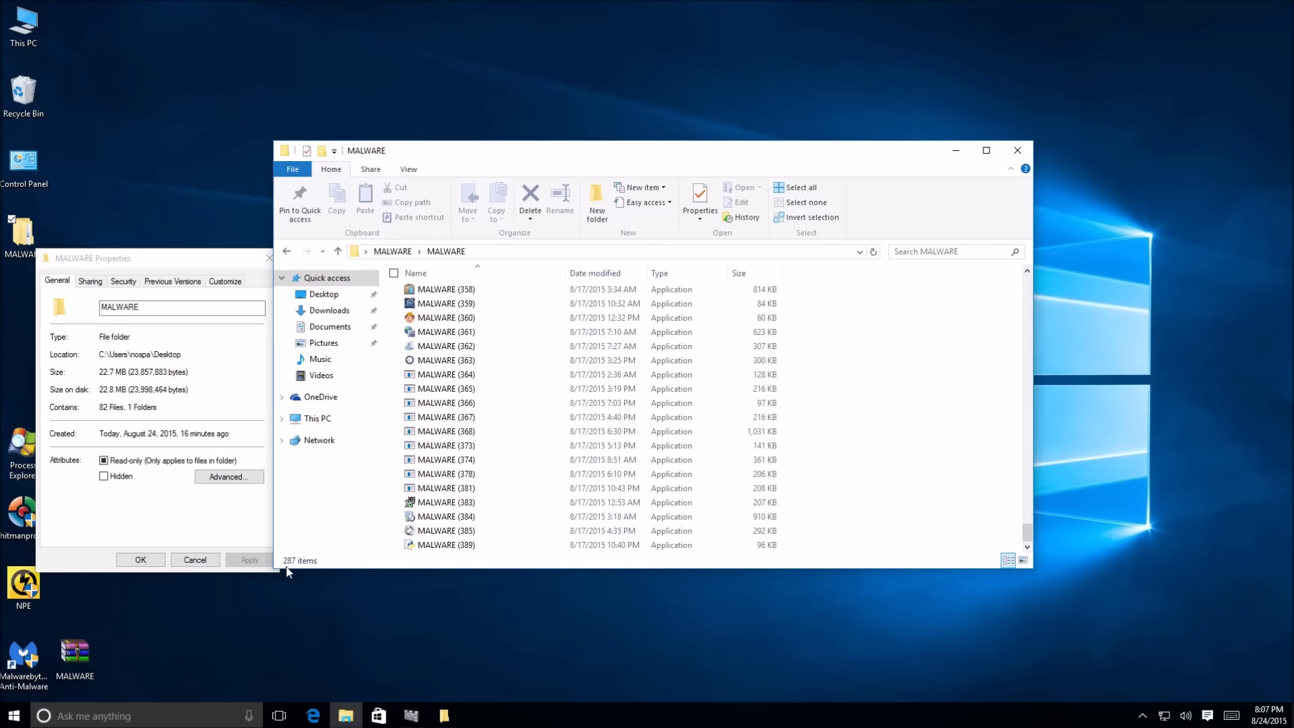
left_click(15, 717)
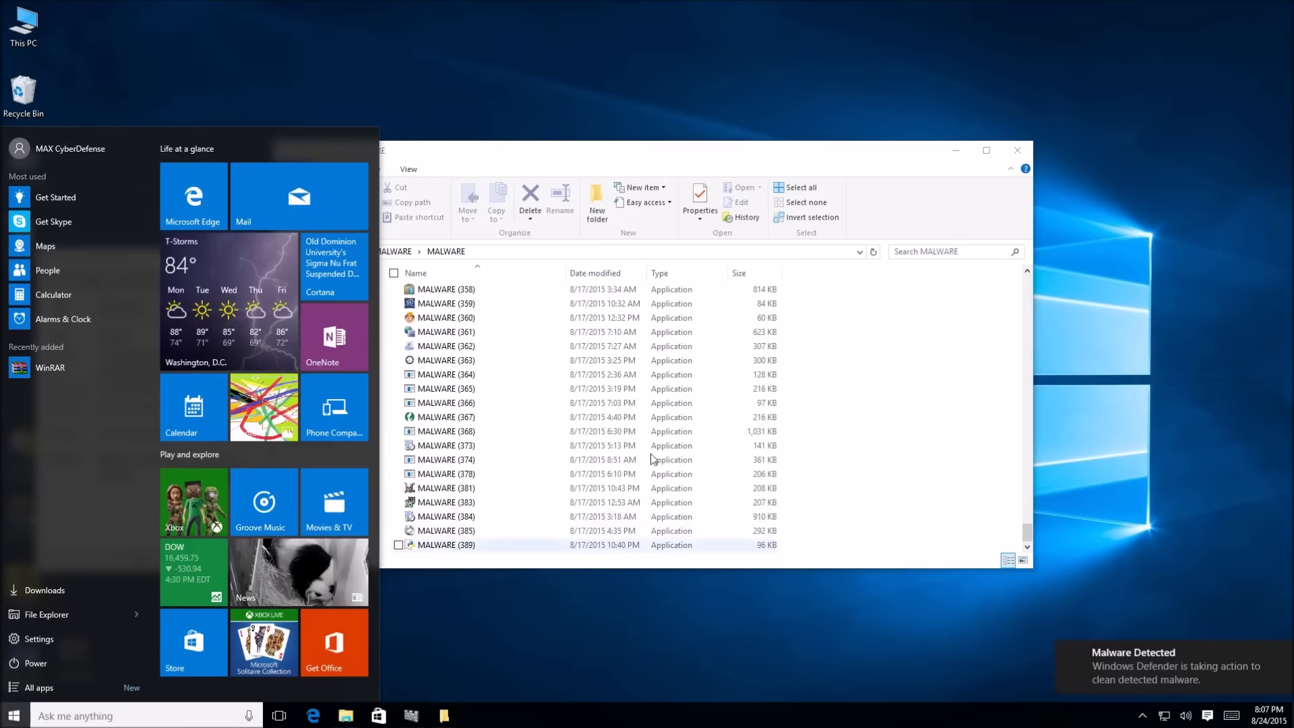
left_click(660, 160)
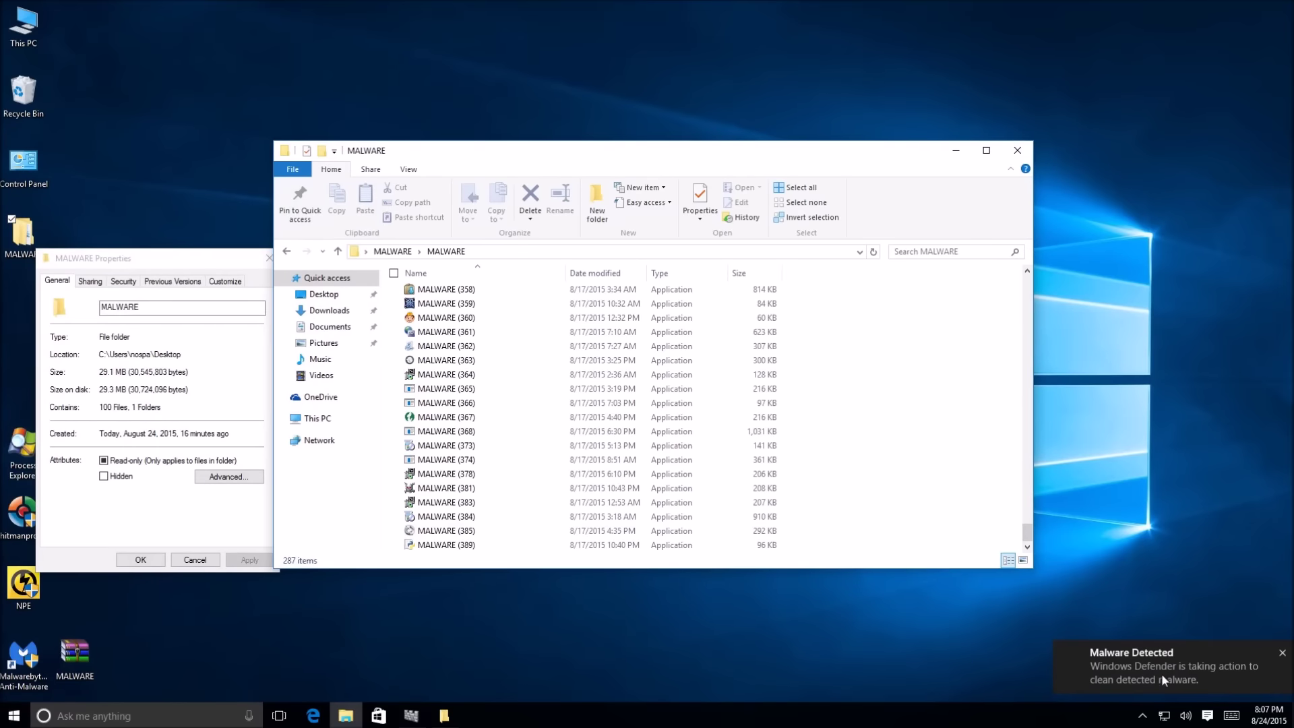
left_click(872, 253)
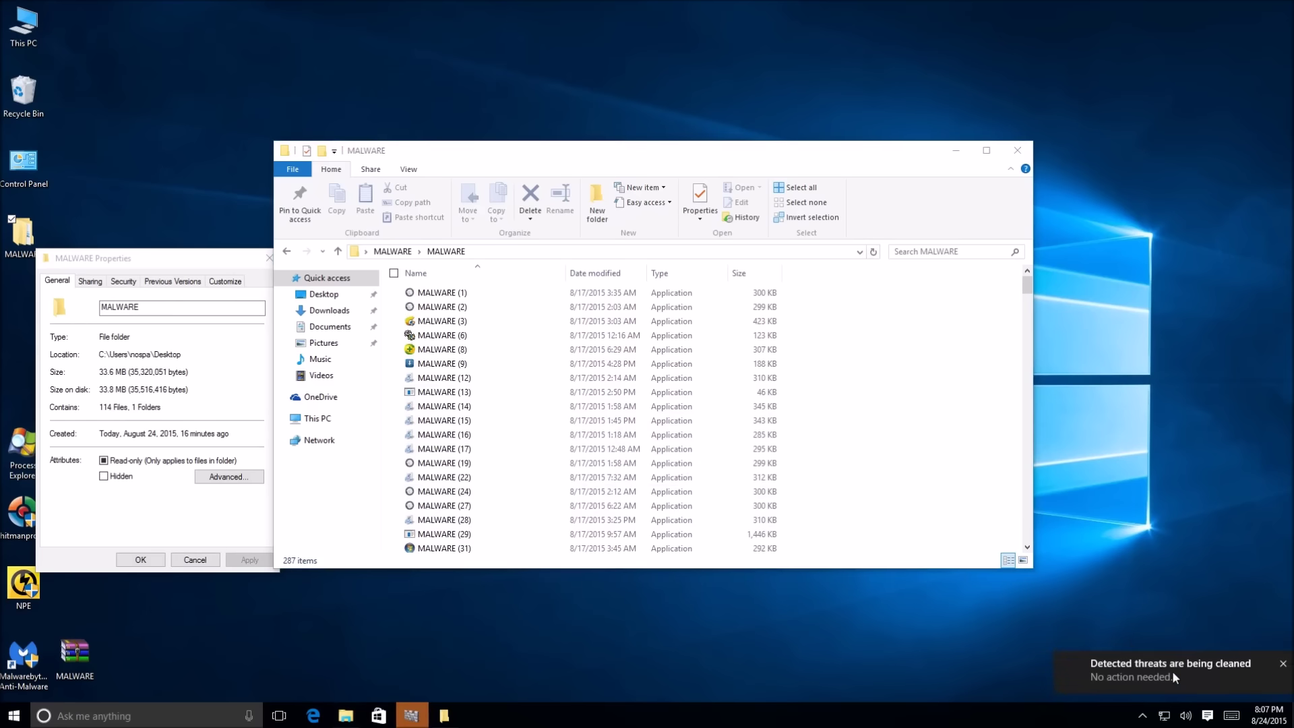
left_click(1204, 665)
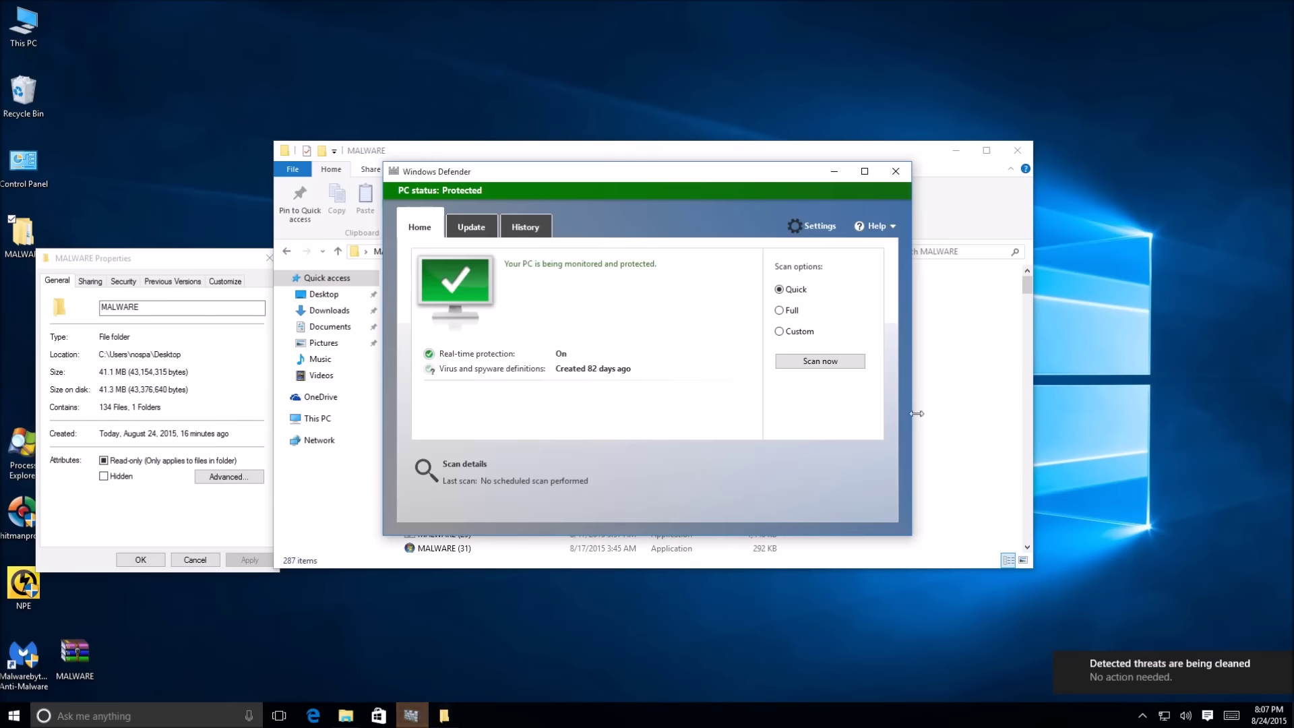
Step: Close Windows Defender and the MALWARE Properties dialog, then refresh the 287-item folder list
left_click(896, 172)
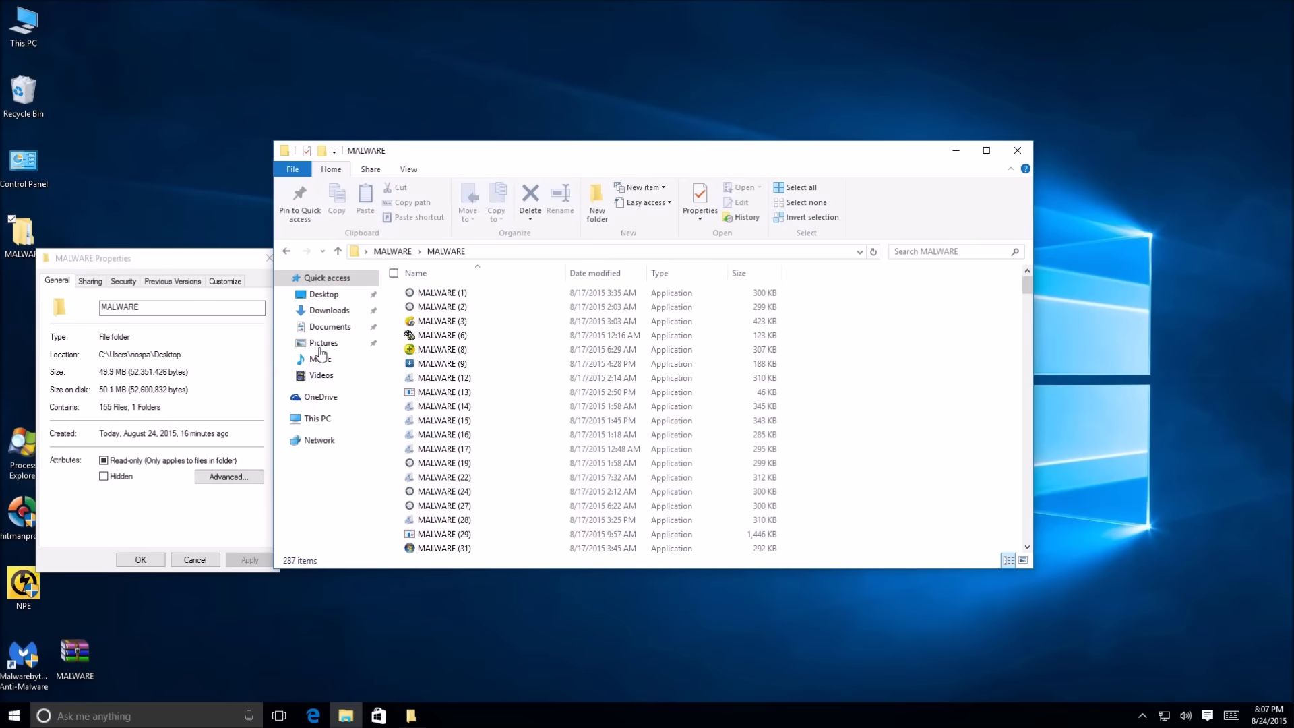
left_click(269, 258)
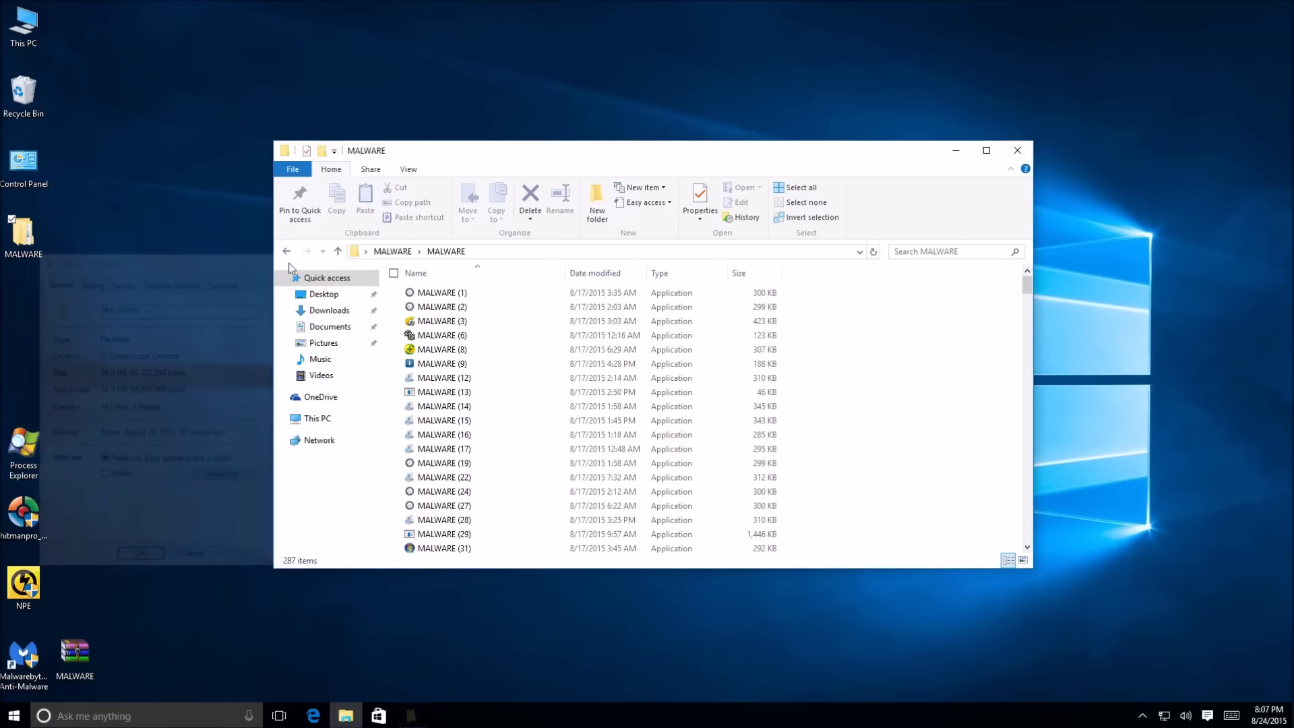
left_click(871, 256)
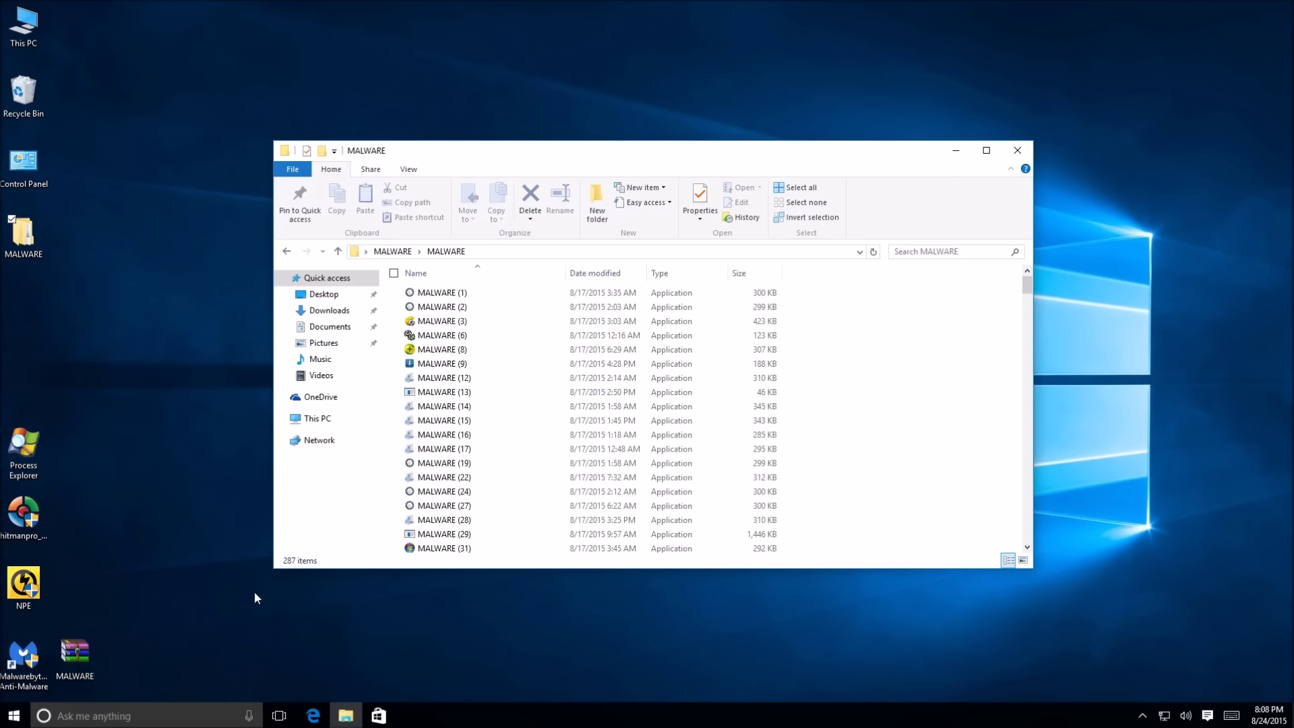
left_click(9, 718)
Step: Open Calculator and compute (389 − 287) ÷ 389 = 0.2622107969151671
type("cal")
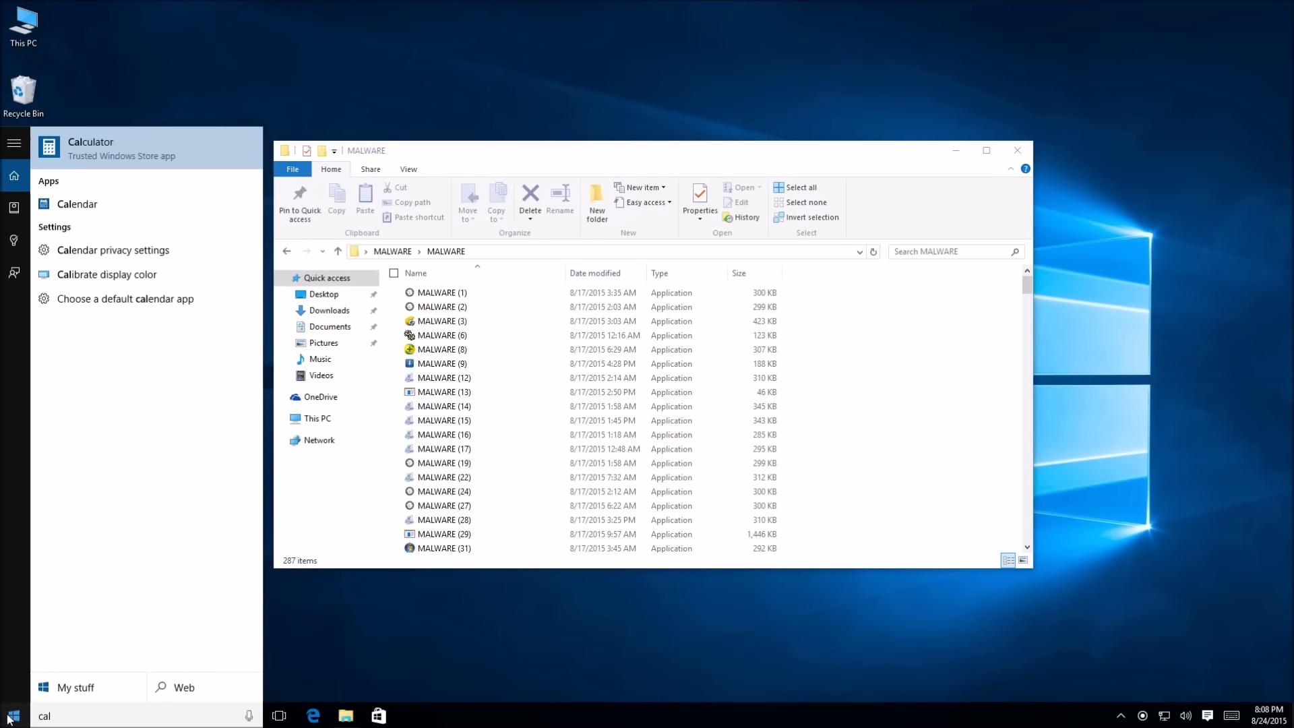
key("Return")
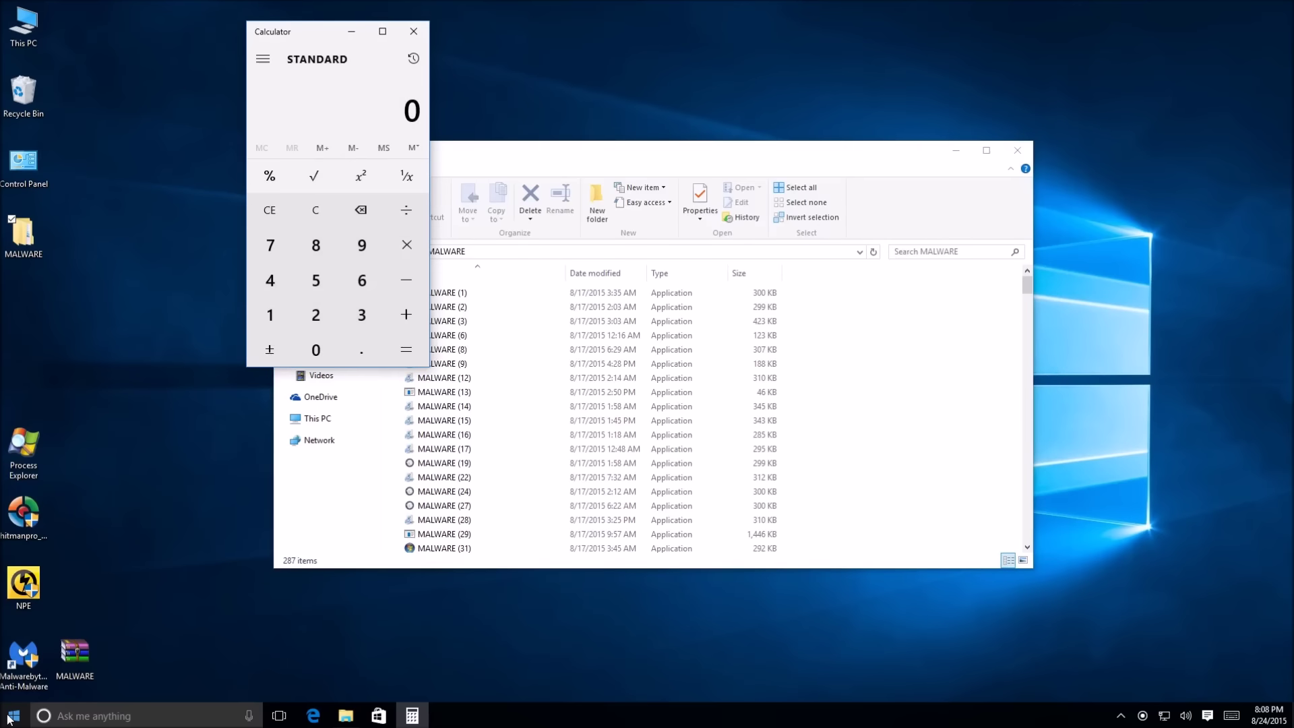
type("389")
key("minus")
type("287")
key("Return")
key("slash")
type("389")
key("Return")
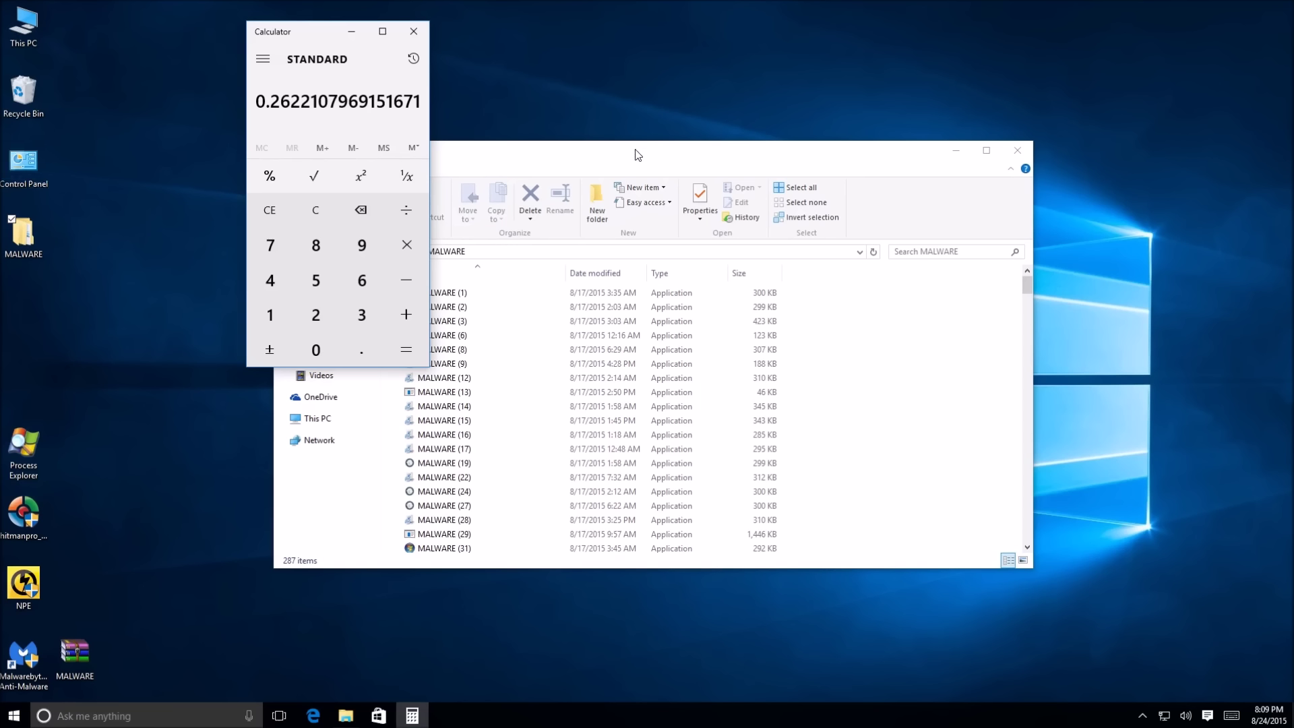
left_click_drag(305, 32, 159, 60)
Step: Bring the MALWARE folder window forward, nudge it up, and refresh its listing twice
left_click(430, 144)
left_click_drag(796, 159, 806, 148)
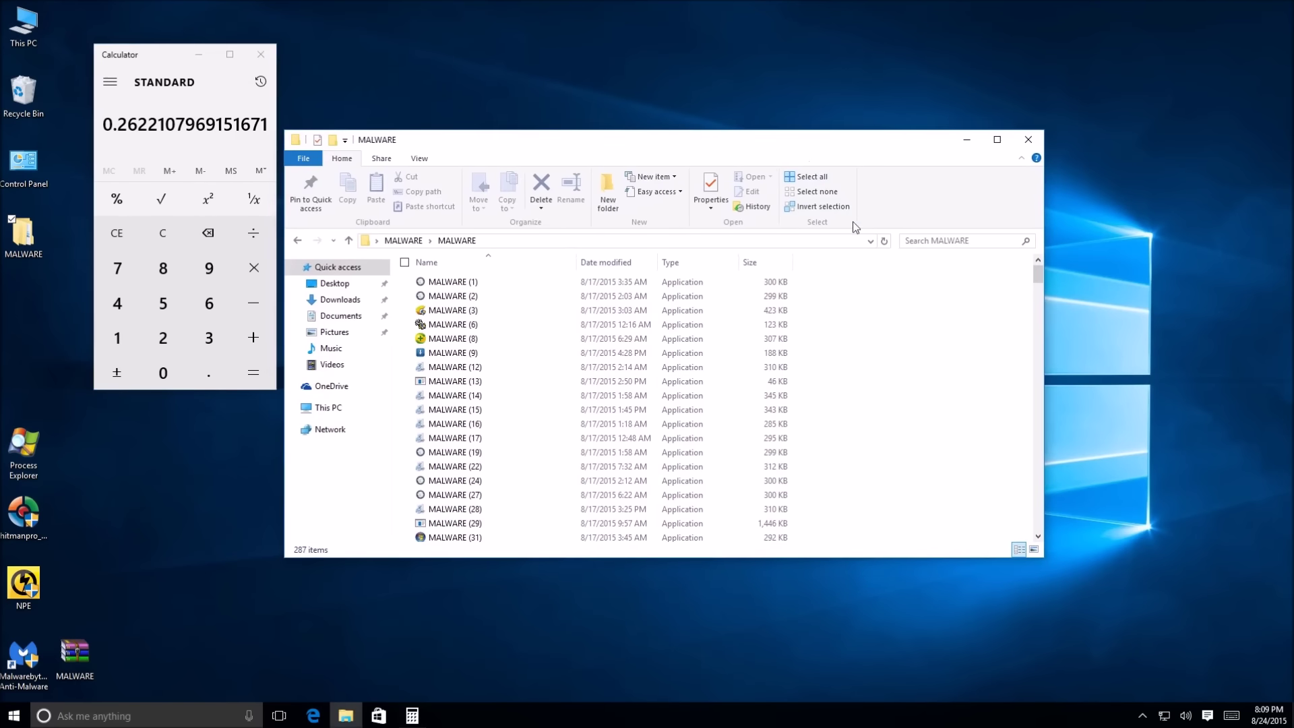
left_click(884, 242)
left_click(885, 242)
Step: Review Windows Defender's detection notifications in the Action Center, then dismiss them
left_click(1206, 717)
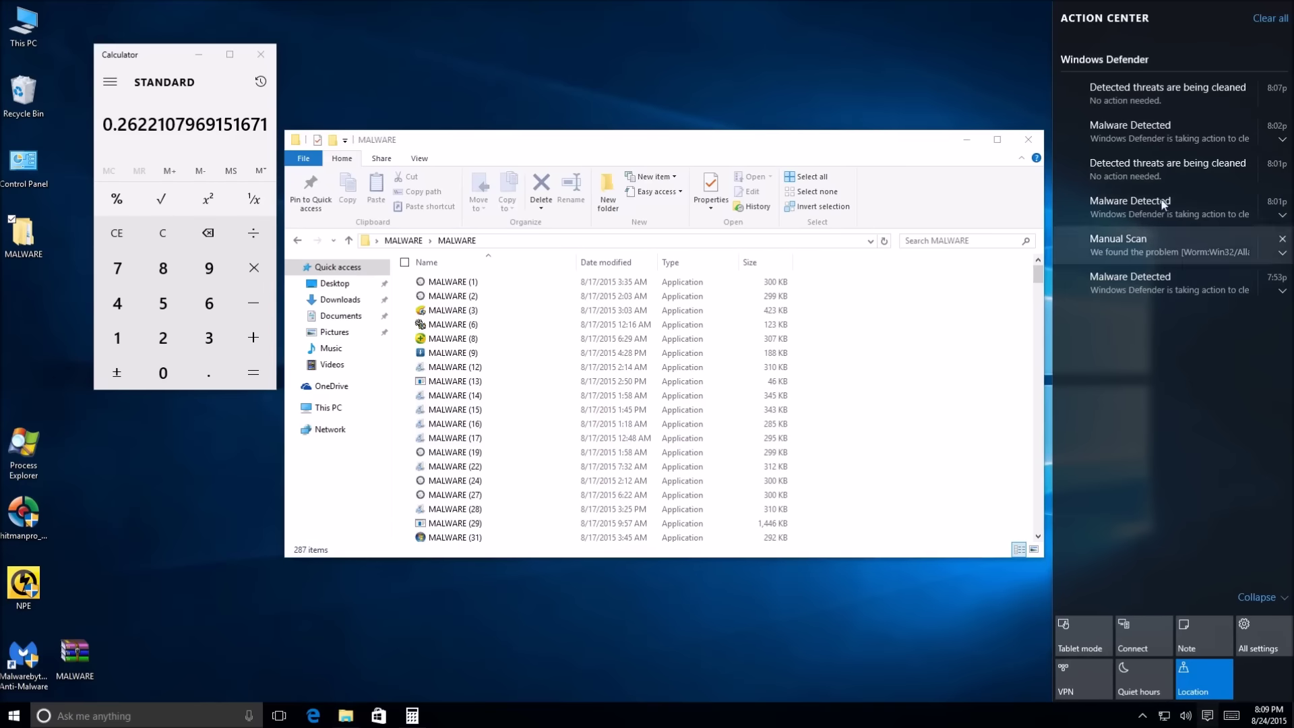
left_click(649, 150)
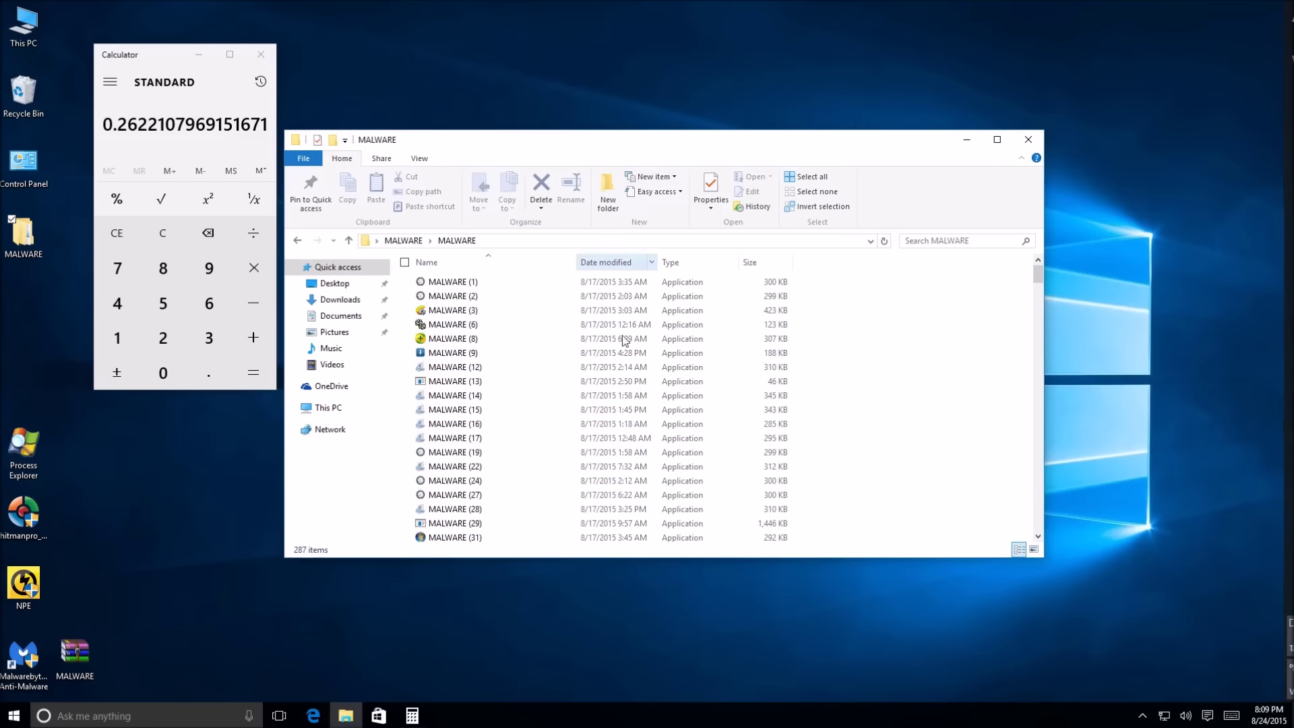
scroll(625, 340, "down", 20)
scroll(669, 402, "up", 20)
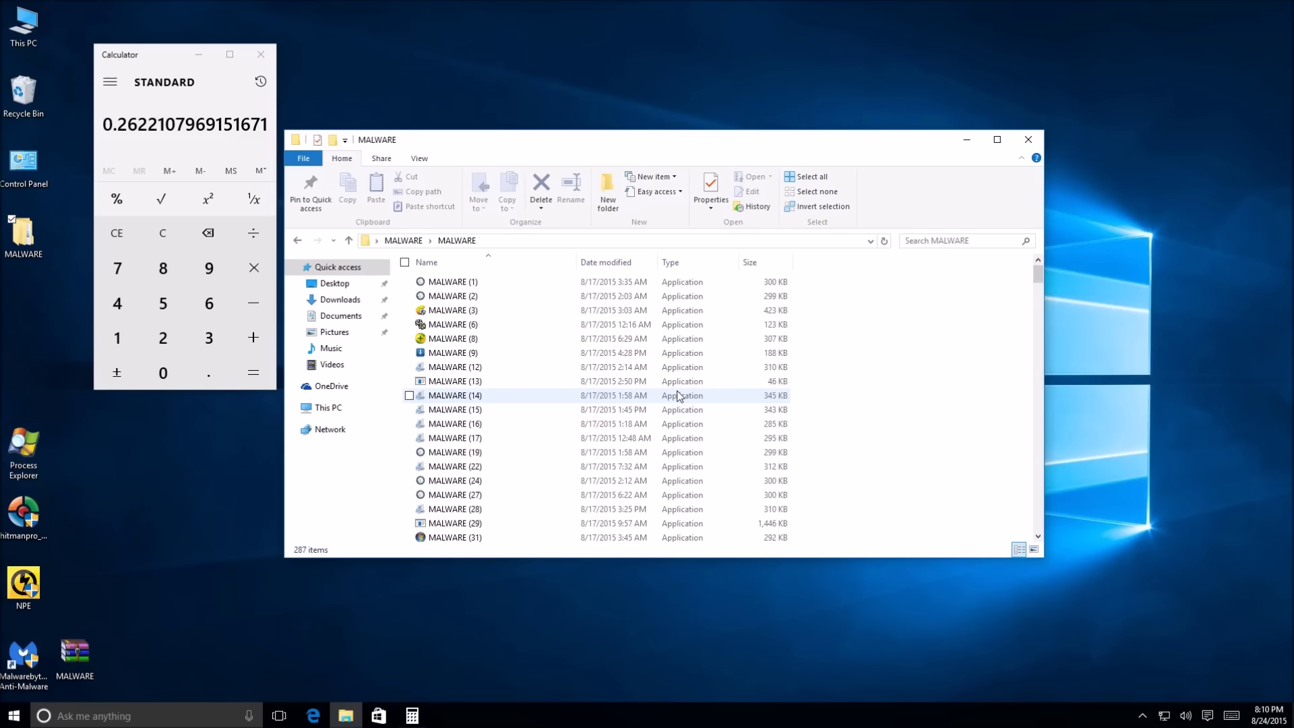
Step: Close Calculator, move the MALWARE folder to the upper left, and launch Process Explorer
left_click(260, 54)
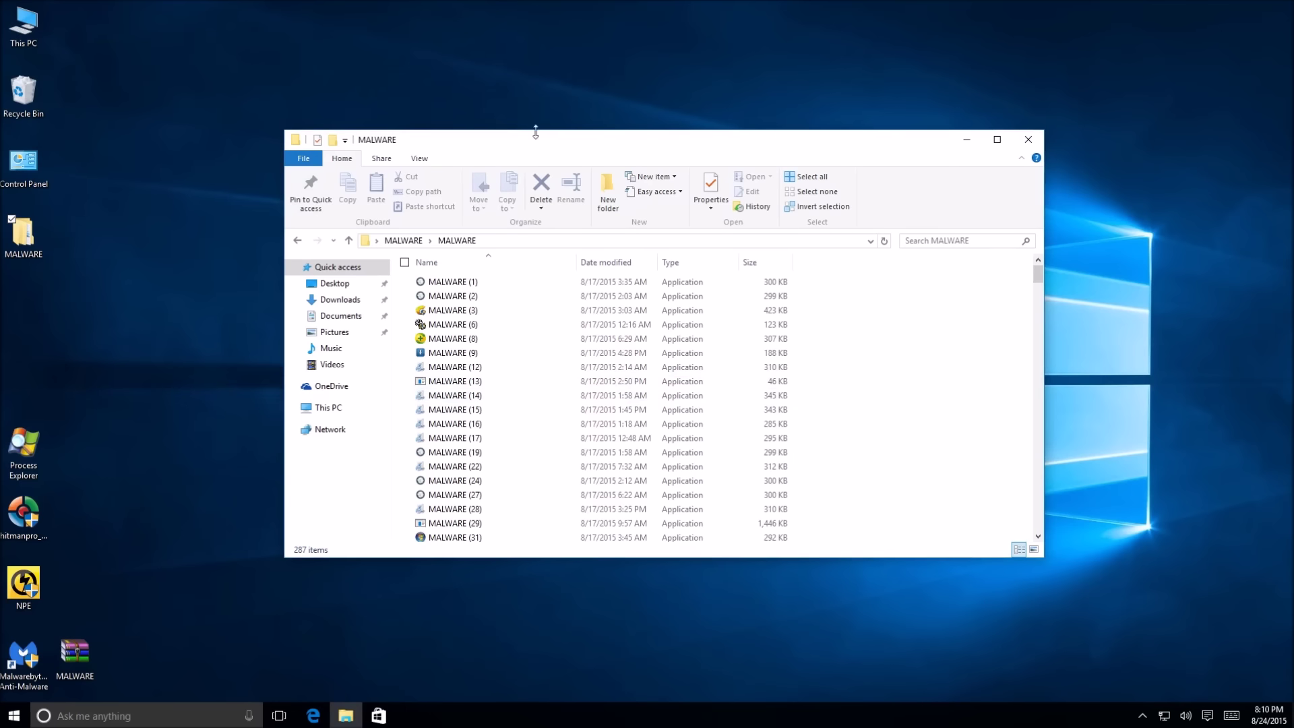
left_click_drag(532, 141, 294, 81)
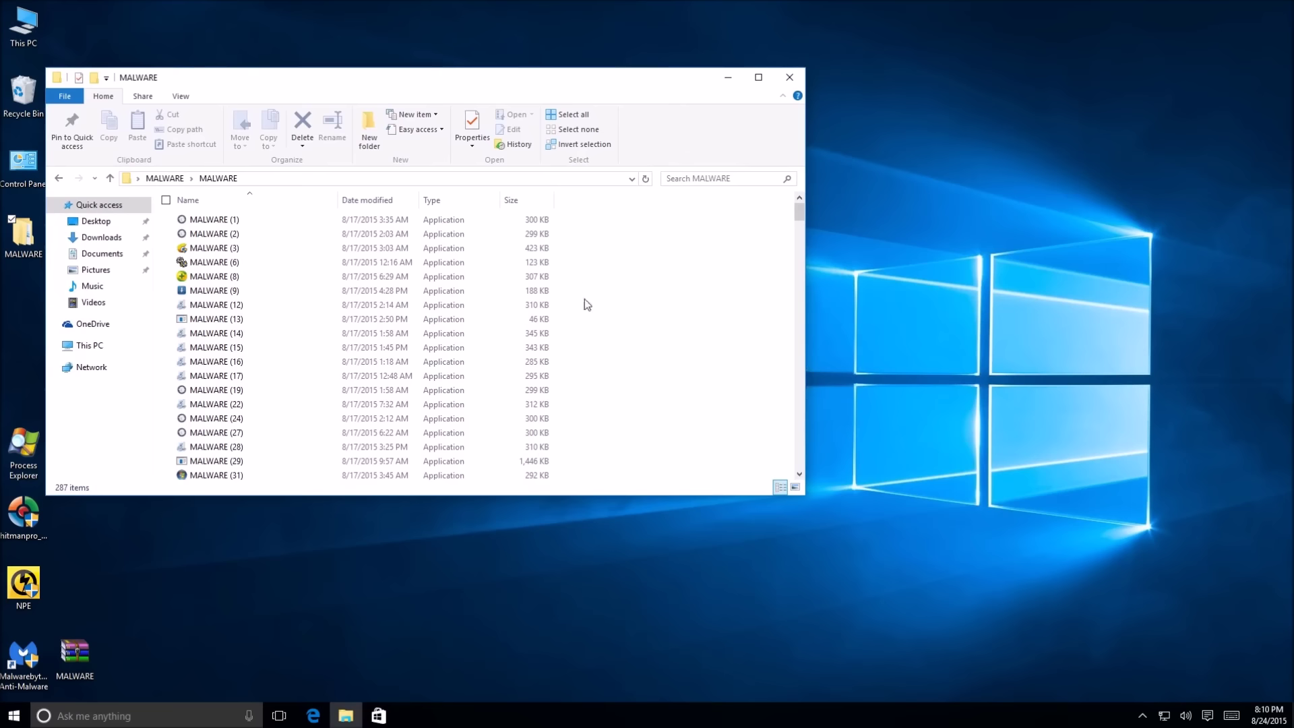
left_click(14, 476)
double_click(13, 476)
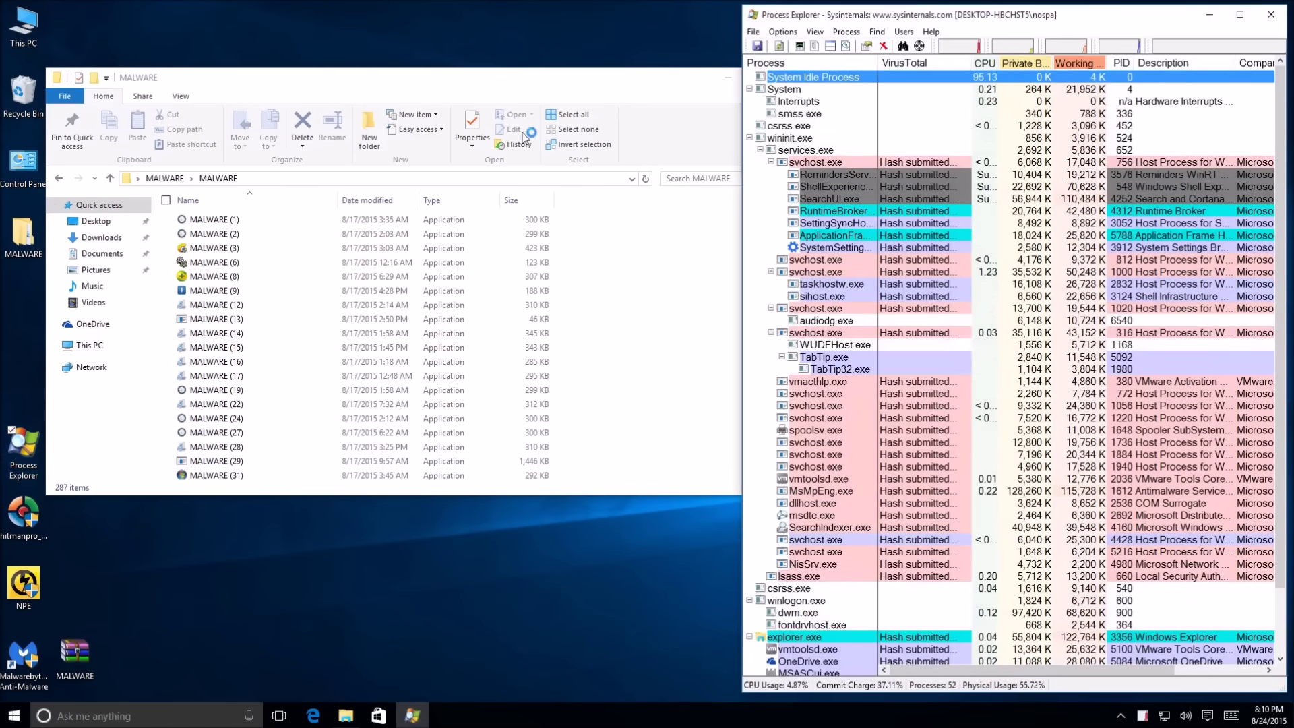
Step: Narrow the MALWARE folder window and place it beside Process Explorer
left_click(513, 93)
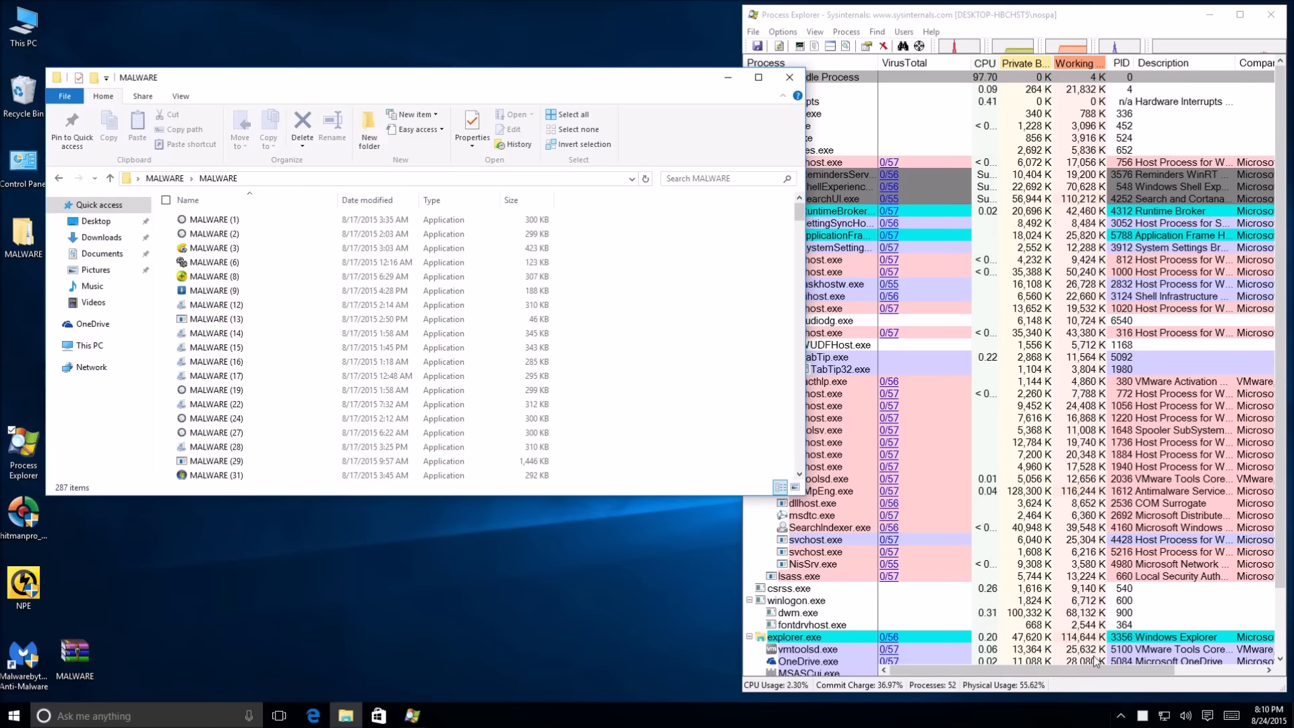
mouse_move(1140, 723)
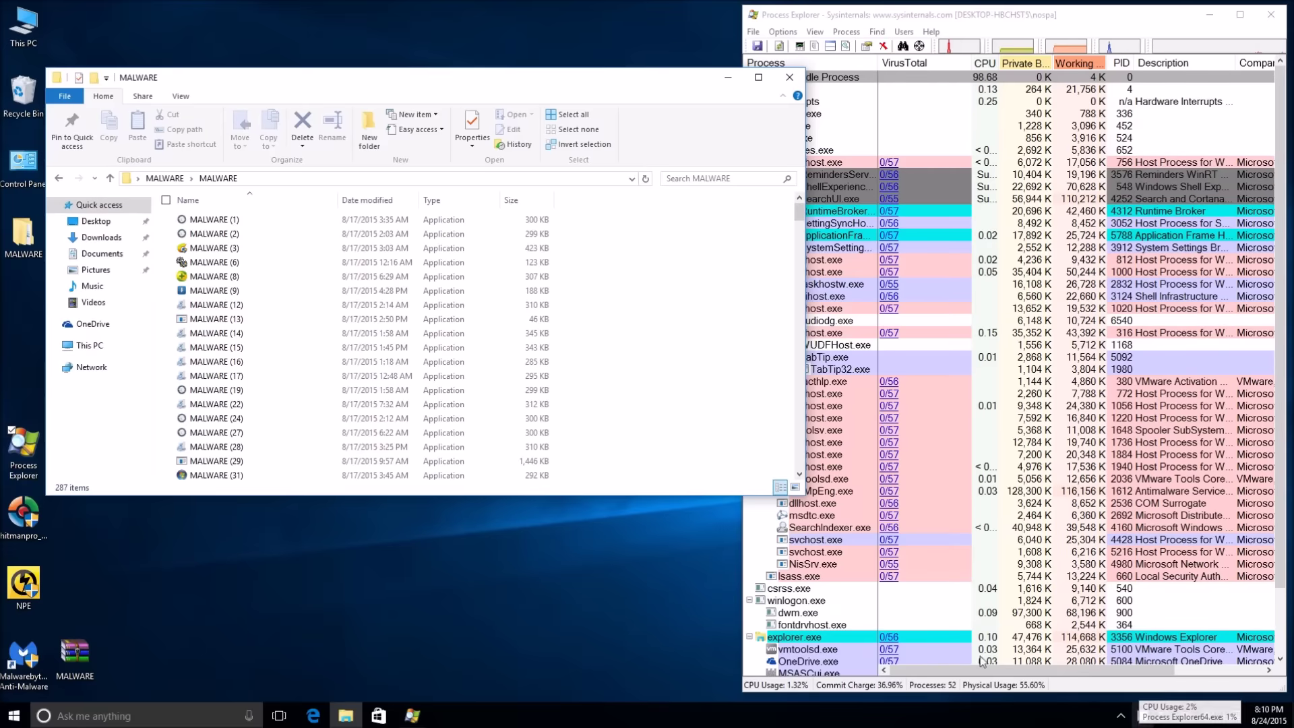
left_click_drag(508, 87, 494, 68)
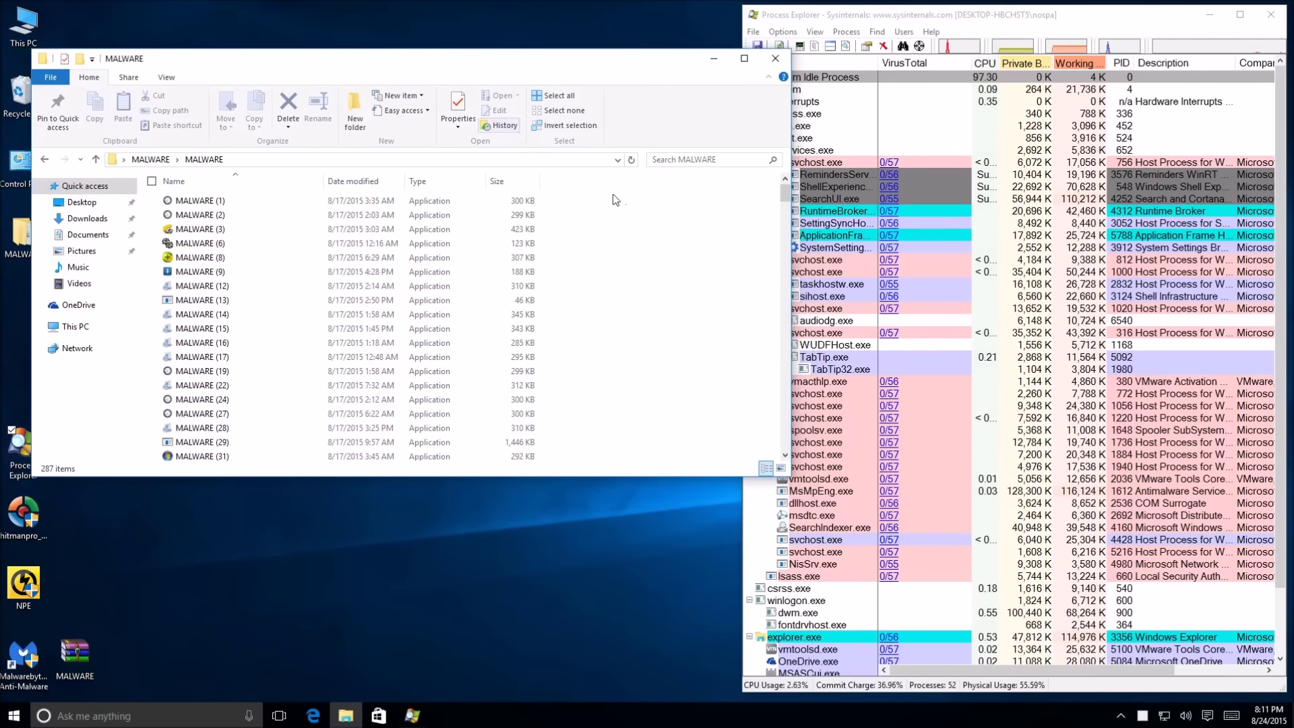
left_click_drag(790, 350, 657, 351)
left_click_drag(468, 67, 512, 89)
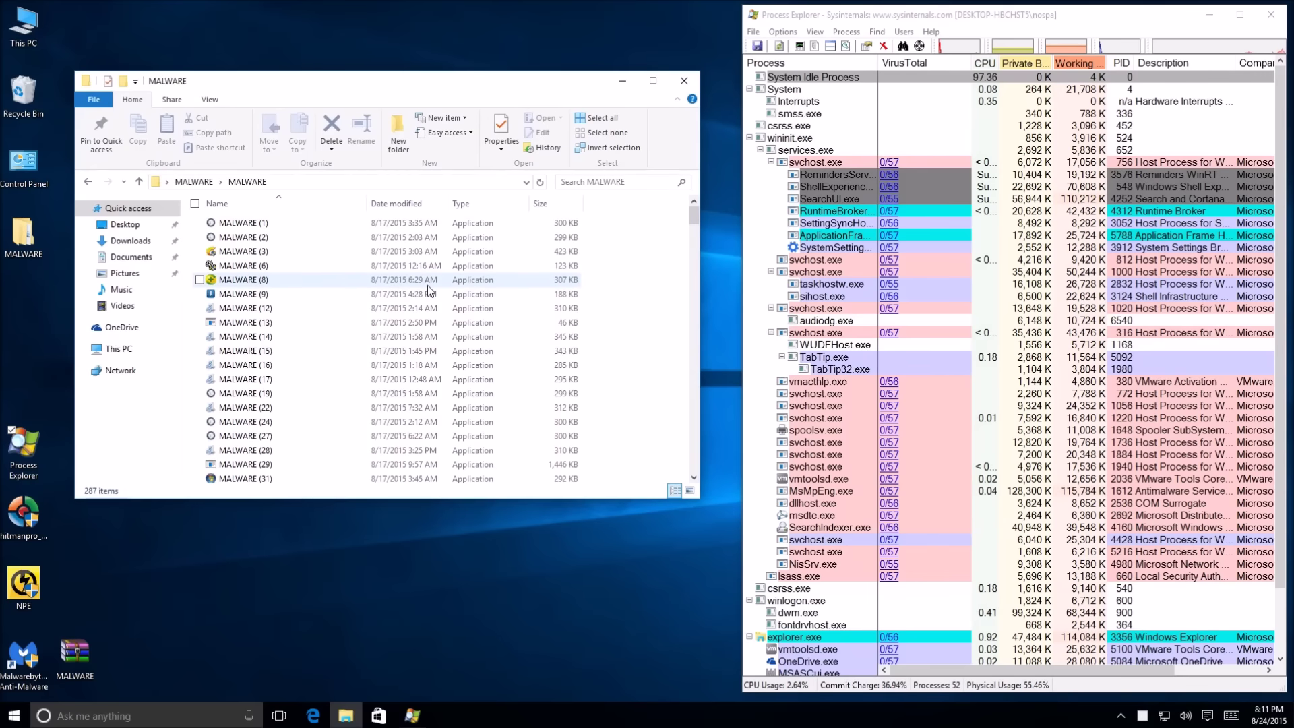
scroll(771, 411, "down", 2)
scroll(771, 411, "up", 2)
scroll(772, 411, "down", 2)
scroll(770, 412, "up", 2)
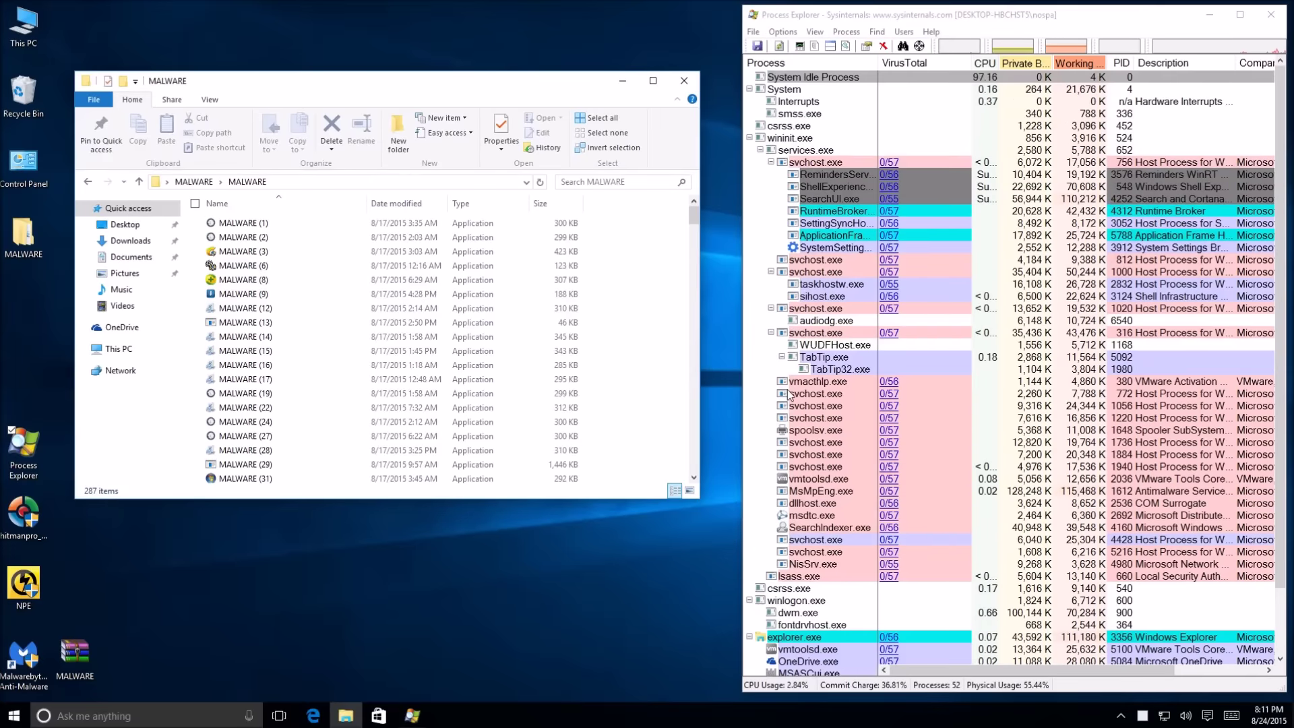
Step: Run MALWARE (8) and dismiss its signature error
left_click(255, 281)
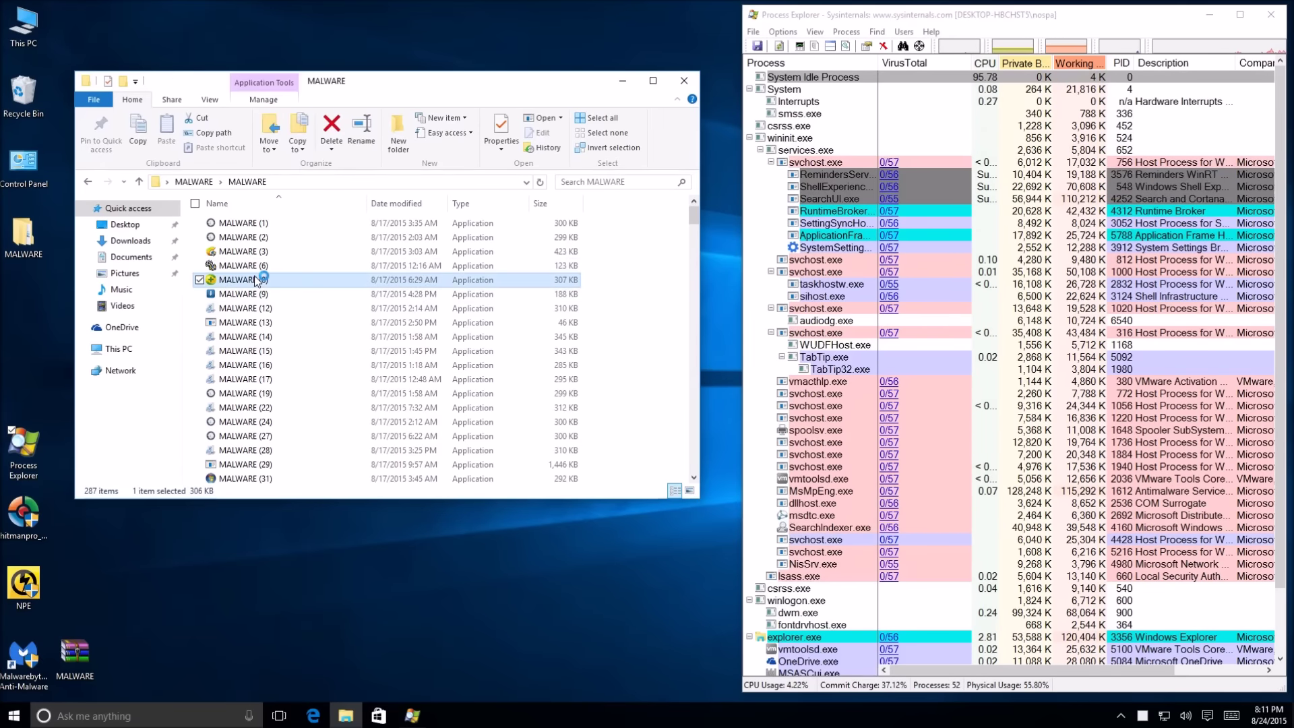
mouse_move(256, 281)
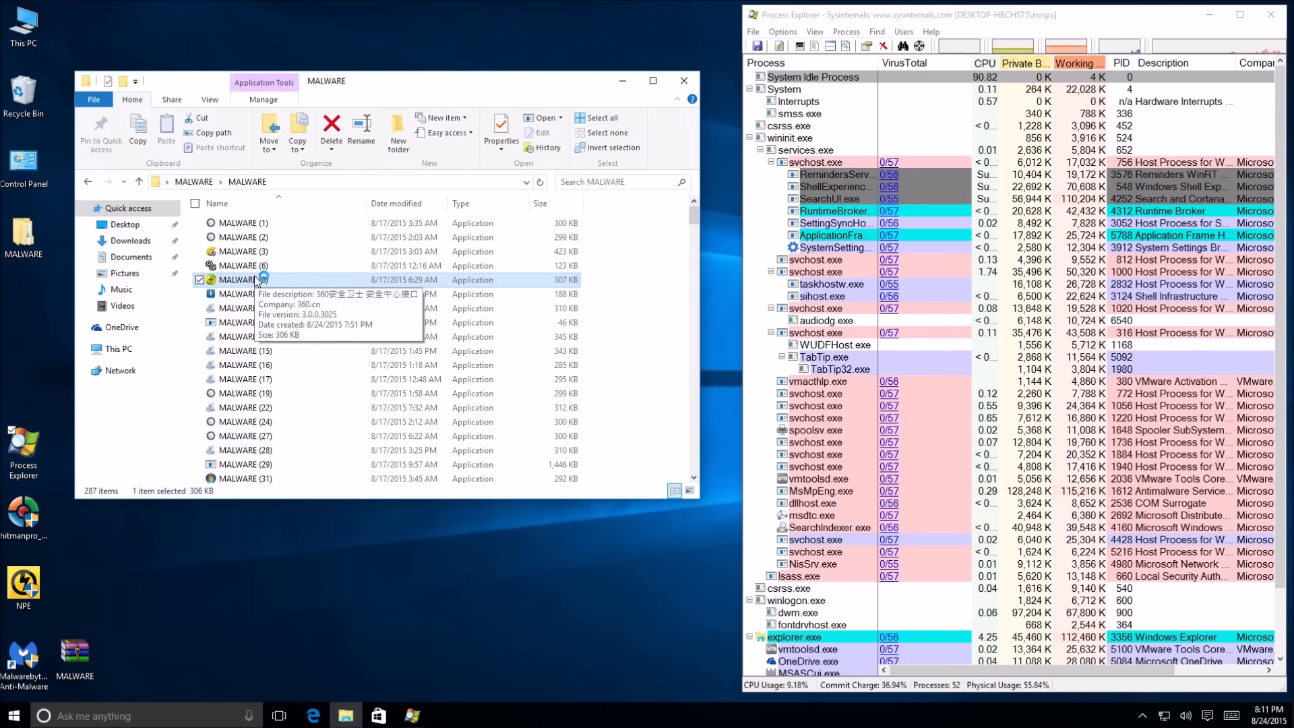
double_click(258, 279)
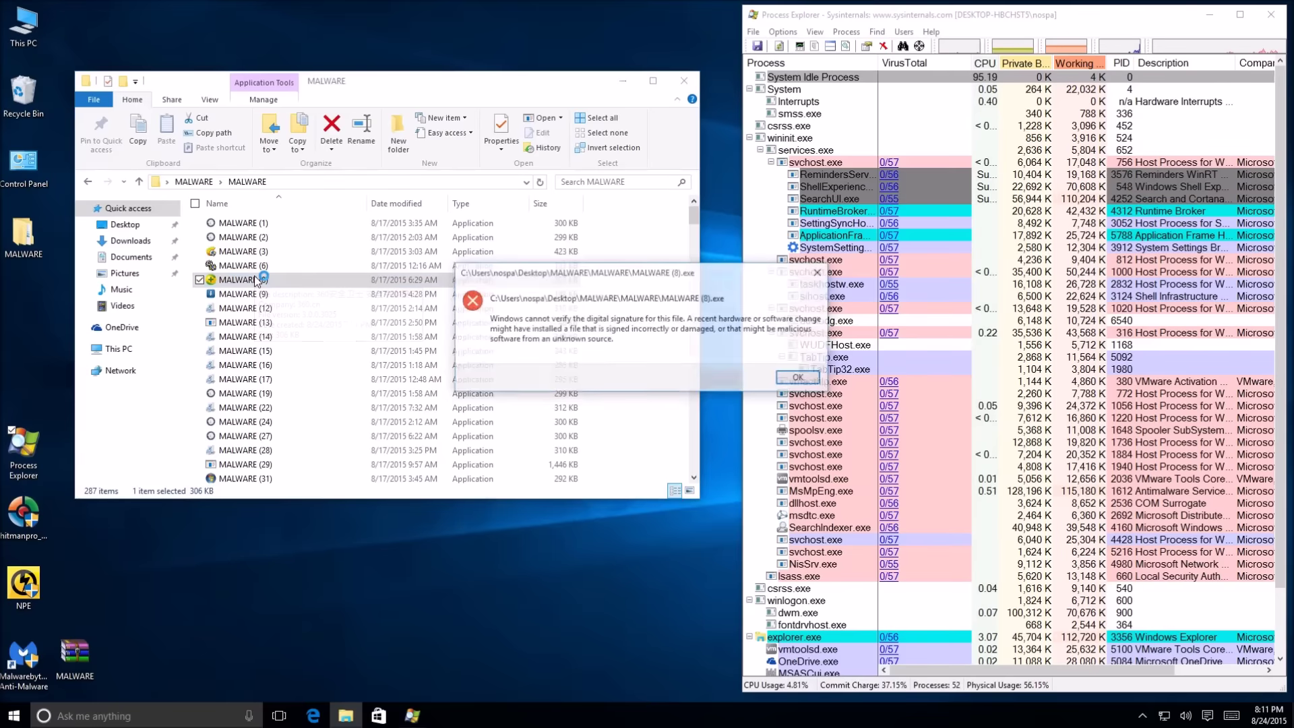
left_click(800, 377)
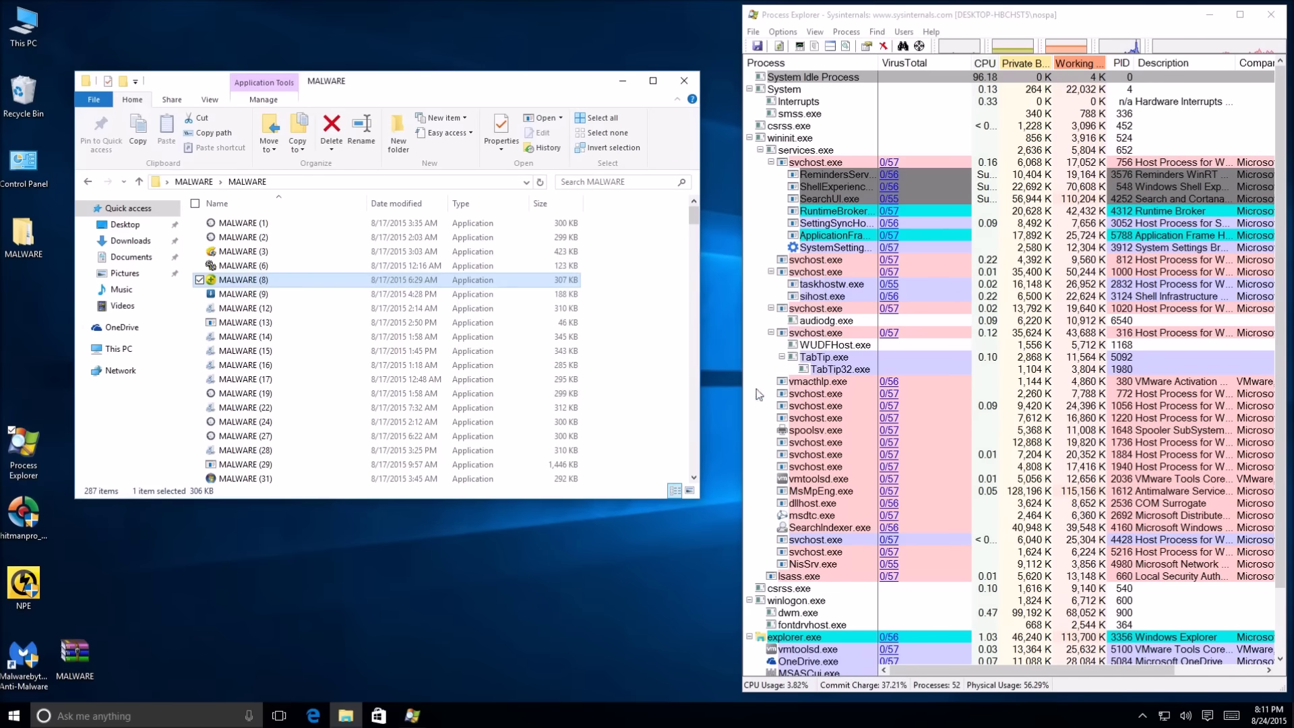
Step: Run MALWARE (12) and MALWARE (19), allowing each to make changes
left_click(243, 309)
double_click(243, 310)
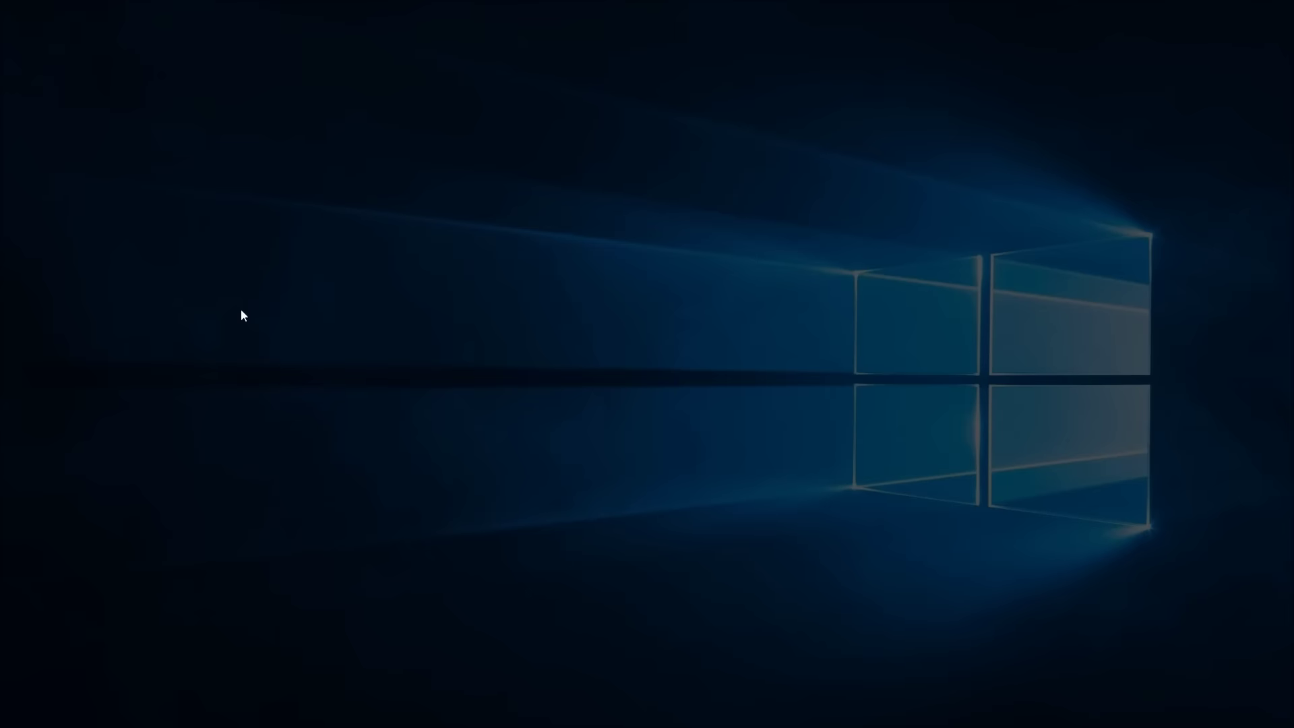
left_click(709, 384)
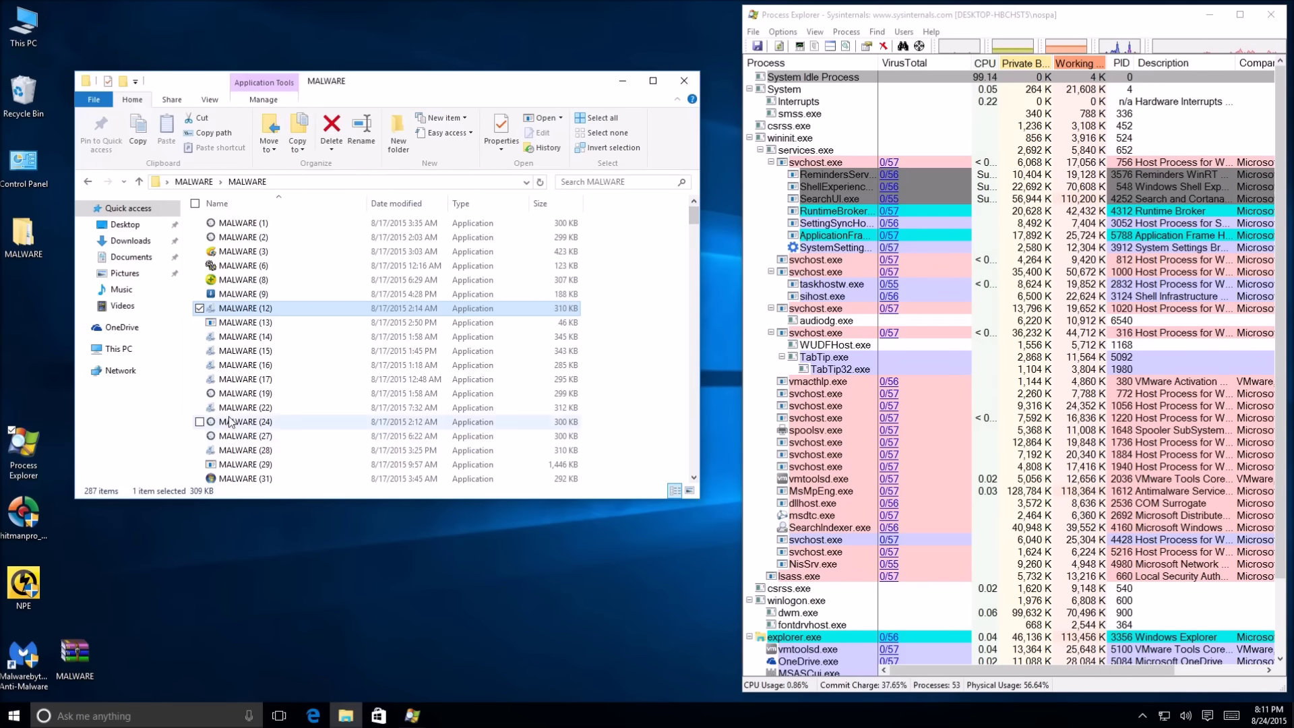
double_click(236, 394)
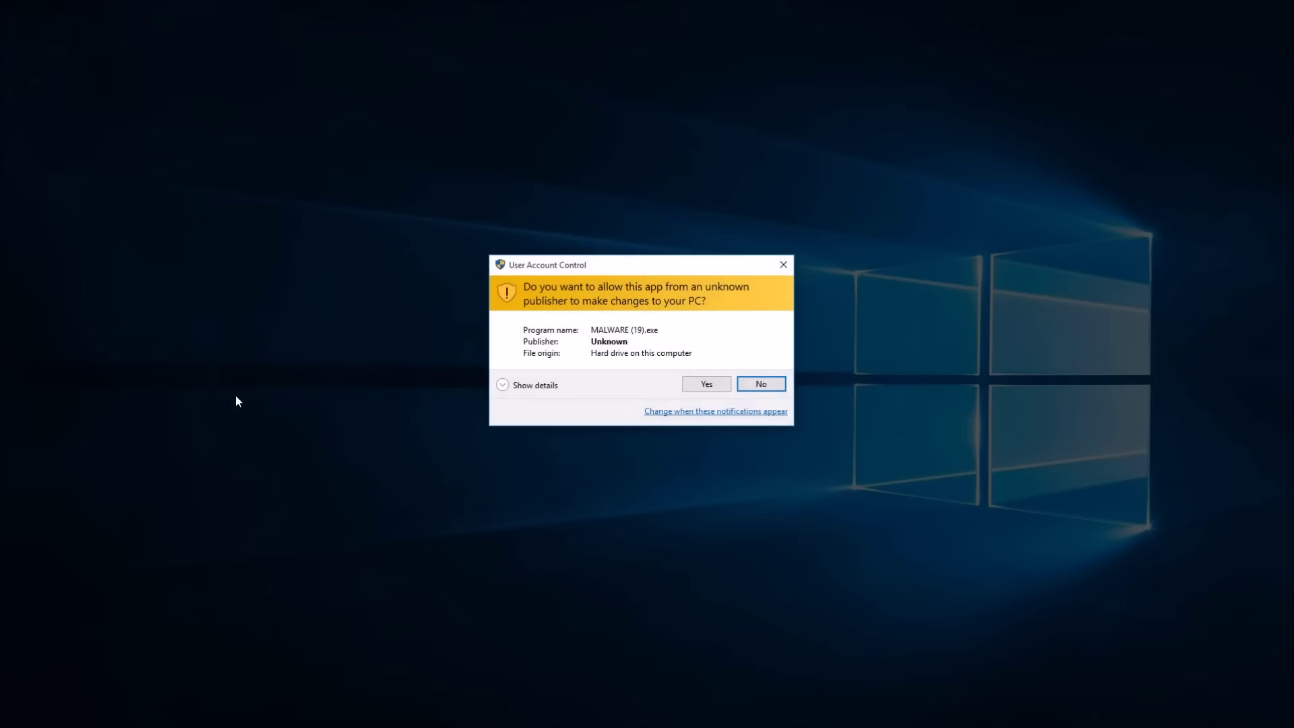
left_click(692, 385)
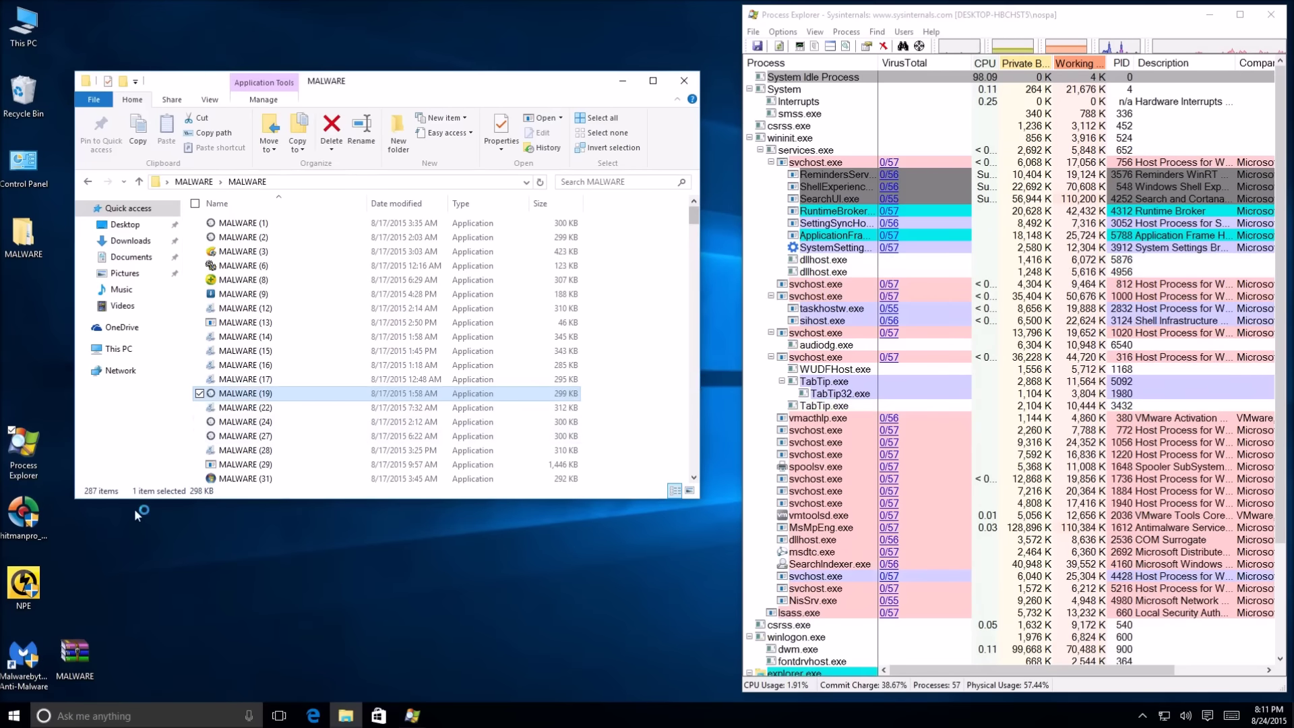
Step: Run MALWARE (31), dismissing its AutoIt error, then run (28) and (9), allowing both
mouse_move(265, 478)
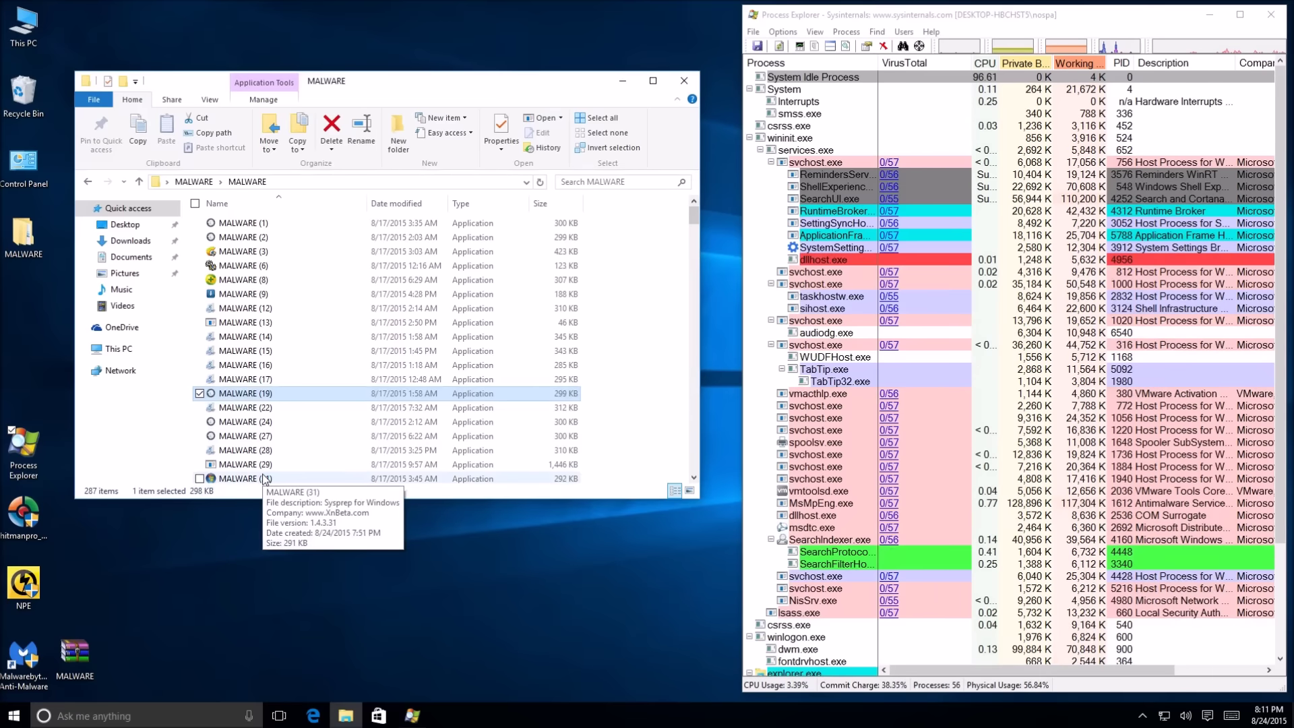
double_click(265, 478)
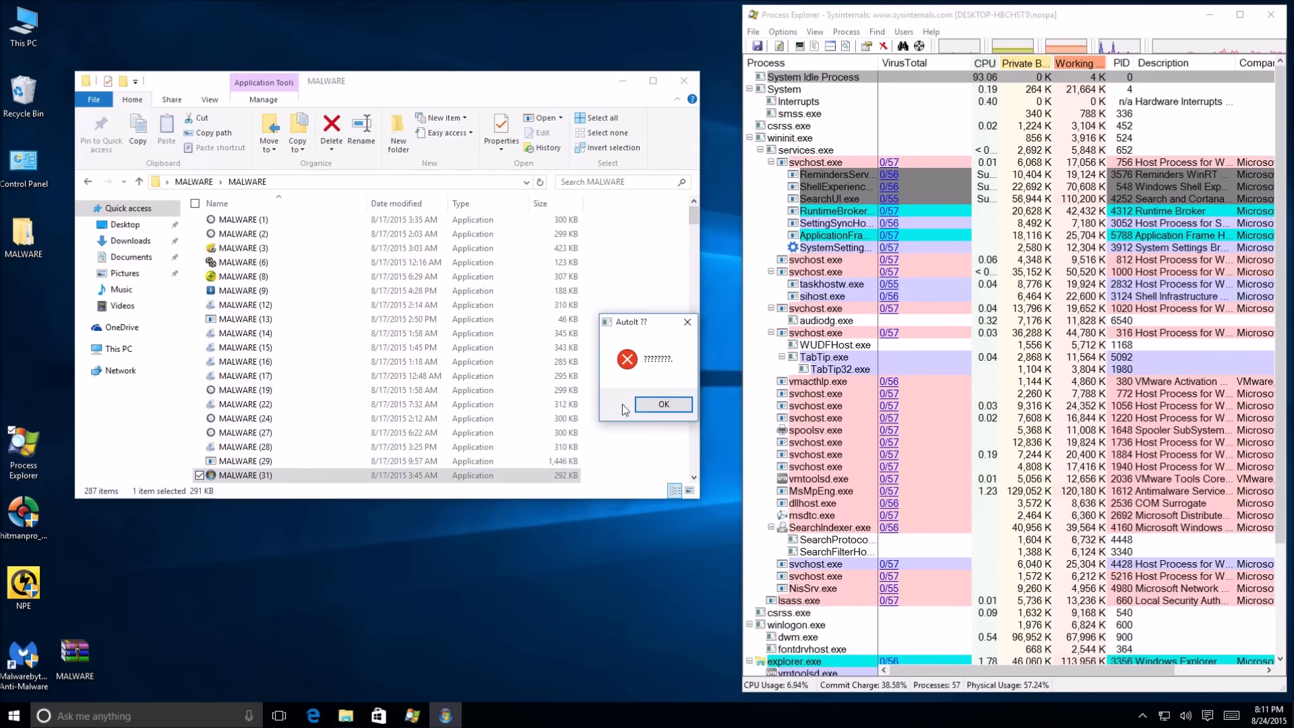
left_click(642, 404)
double_click(254, 448)
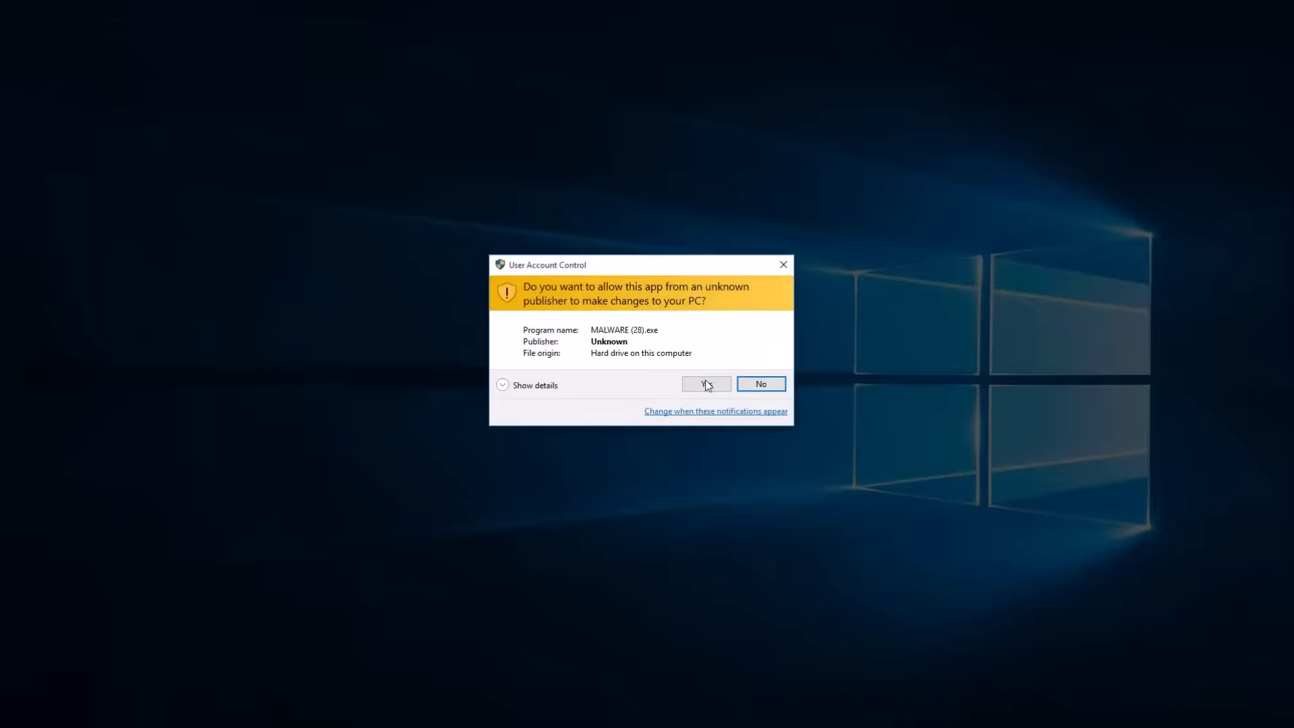
left_click(706, 383)
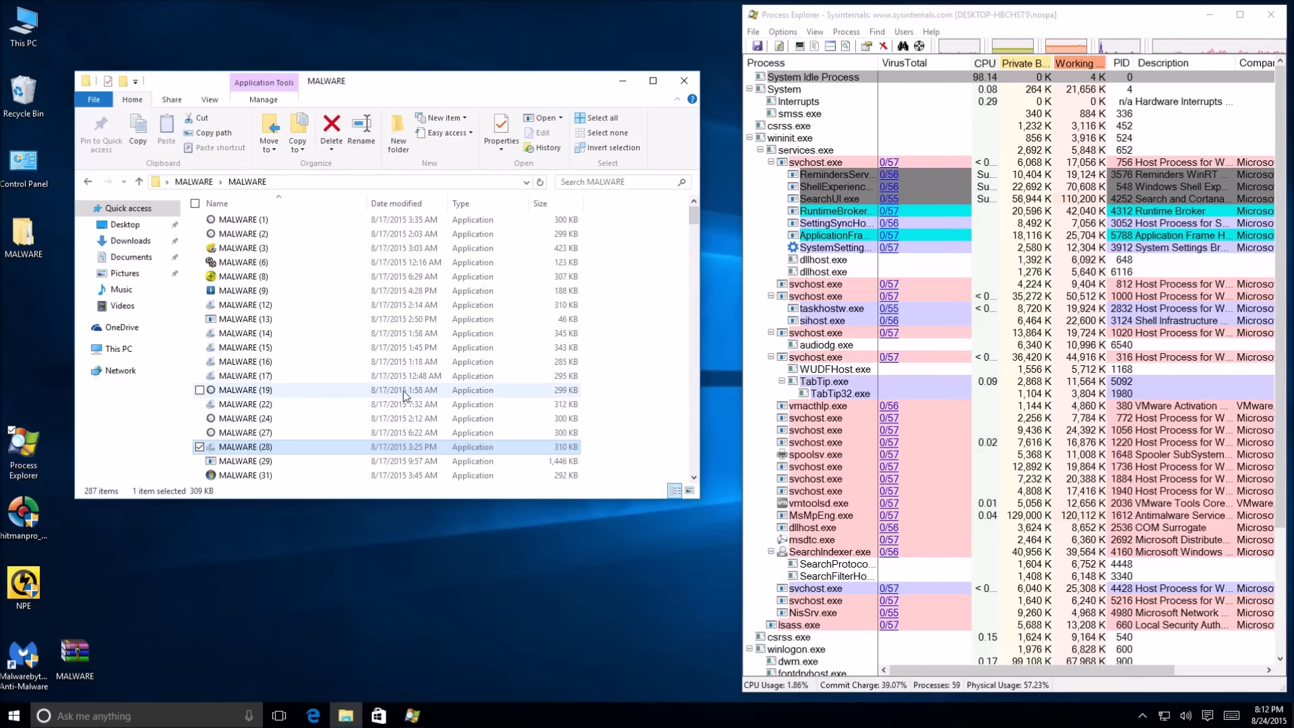
double_click(244, 291)
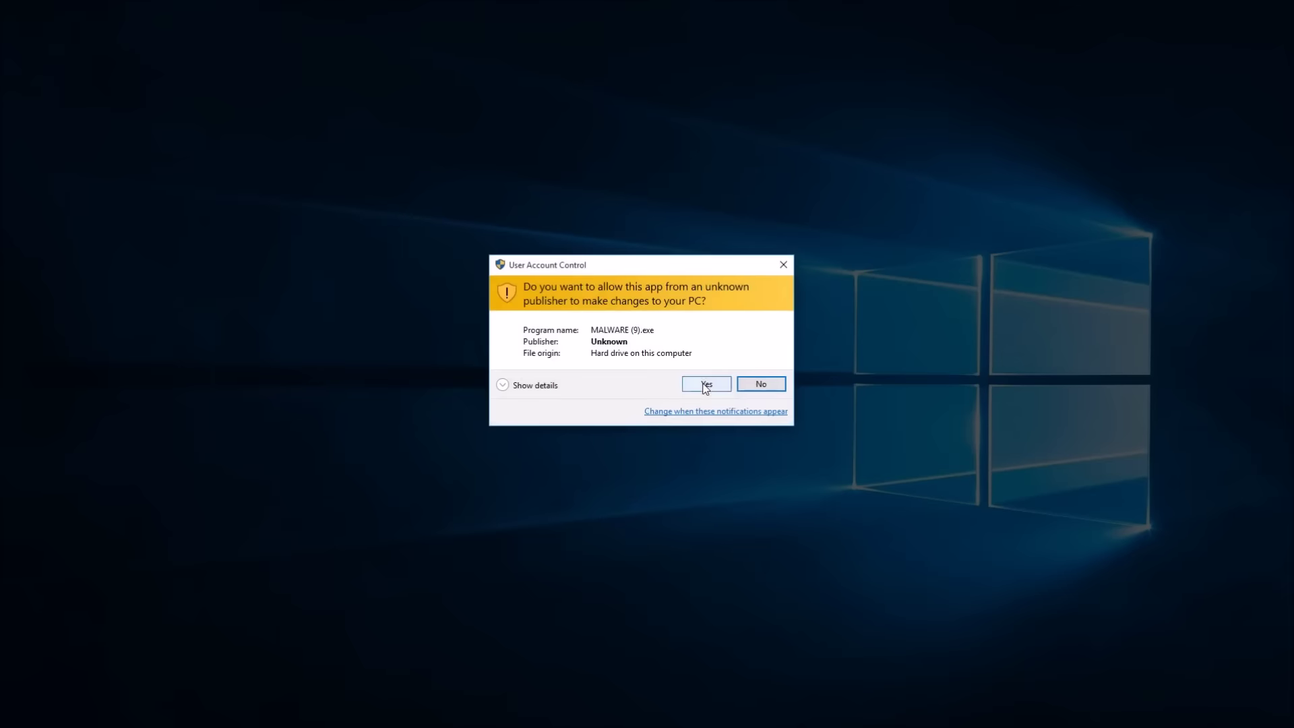
left_click(700, 384)
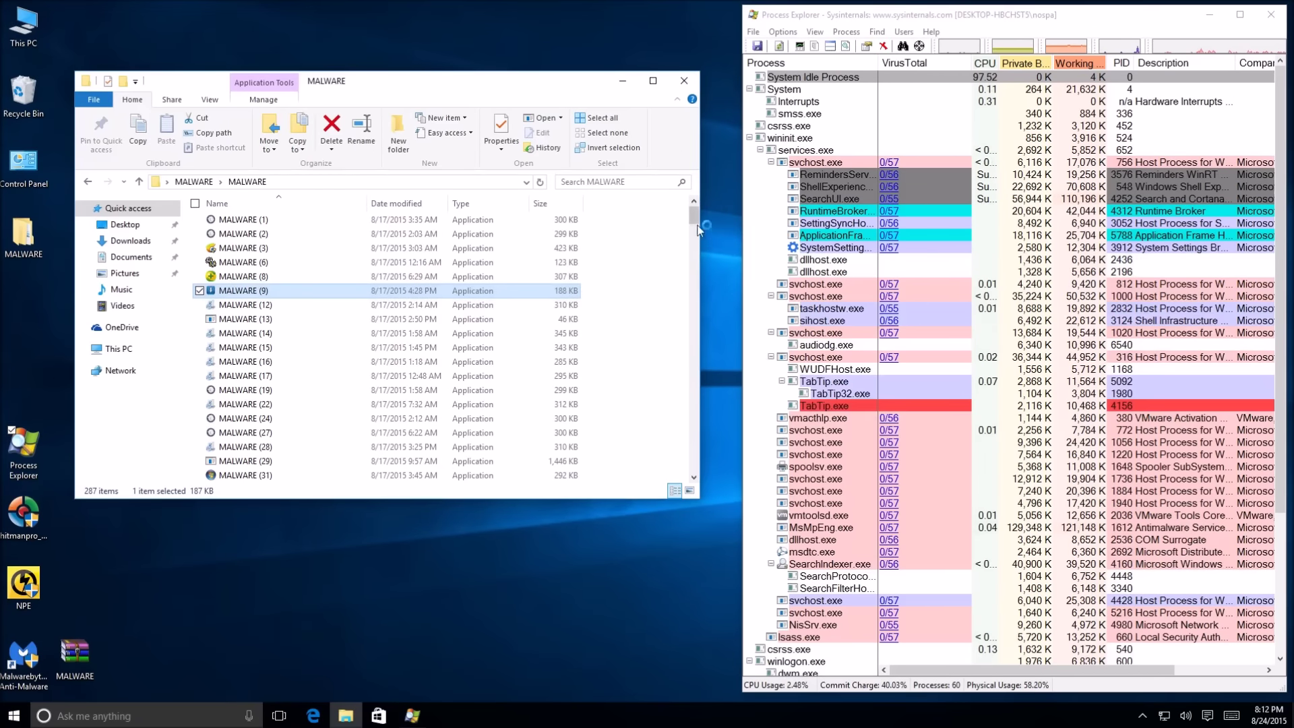
Step: Run MALWARE (83) further down the list and allow it to make changes
scroll(698, 229, "down", 15)
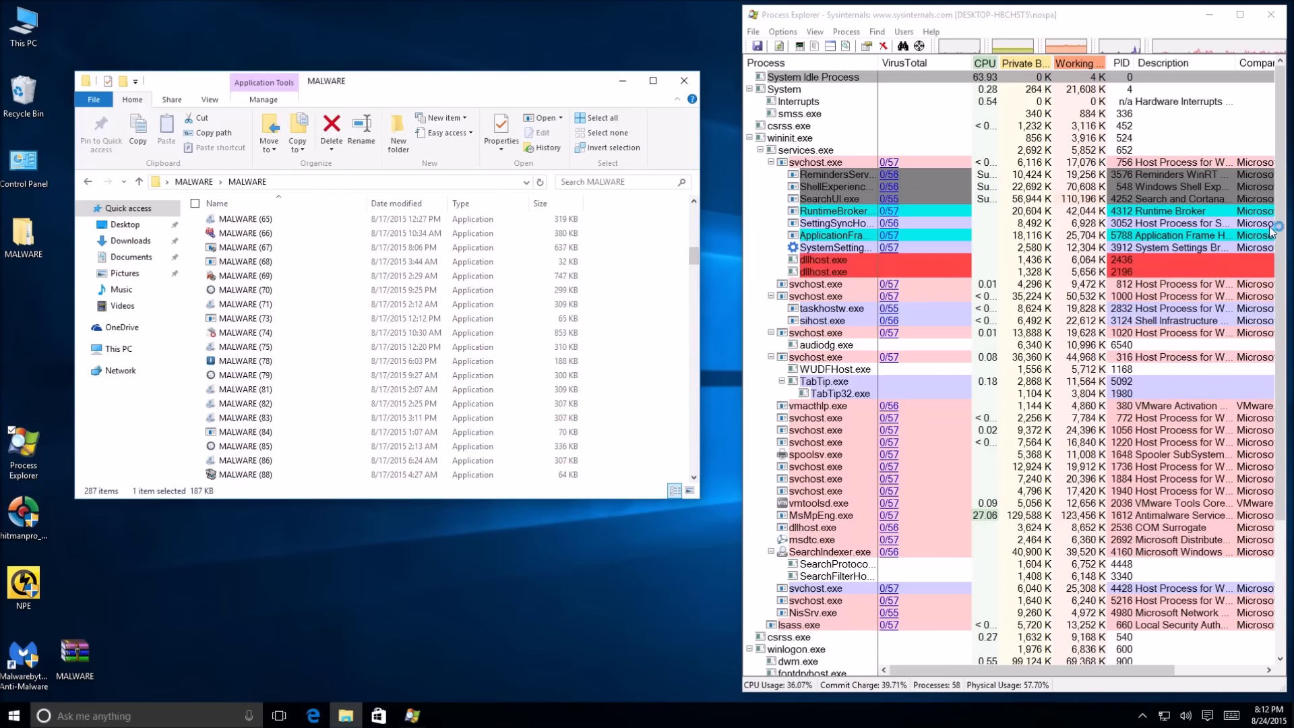
scroll(1271, 229, "down", 3)
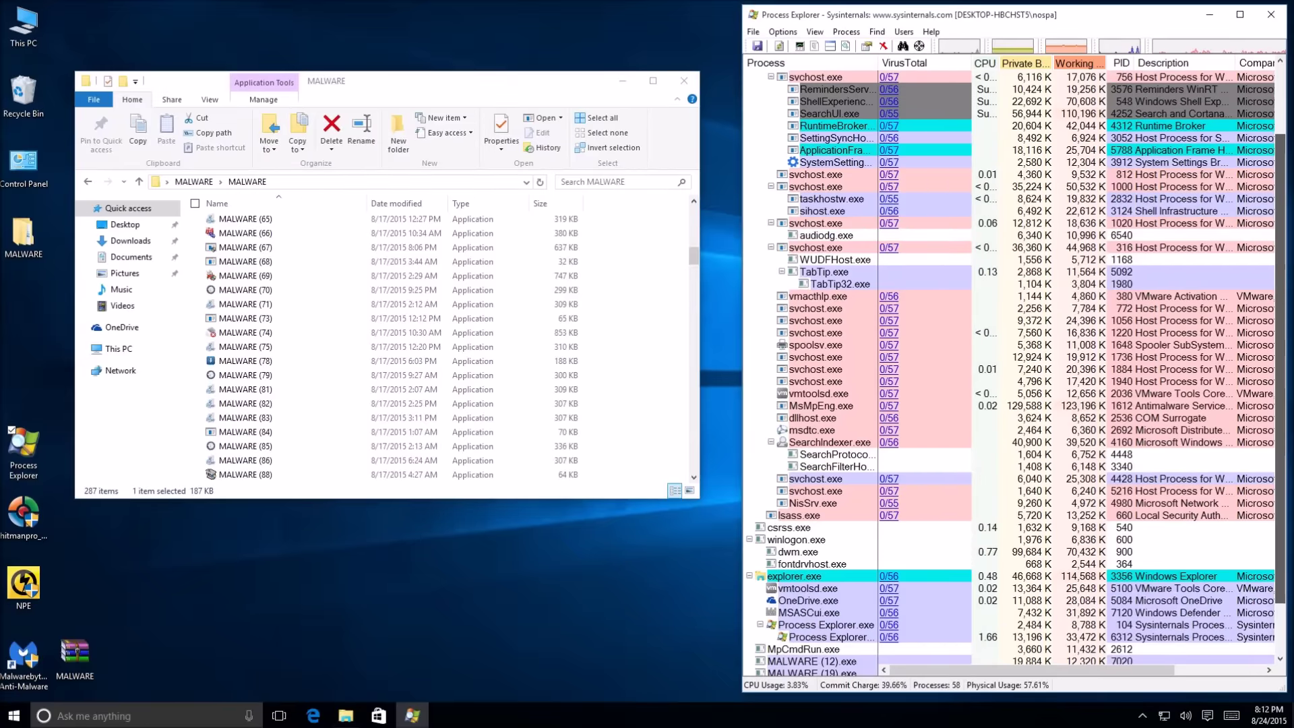
scroll(1014, 363, "down", 1)
scroll(1015, 368, "down", 1)
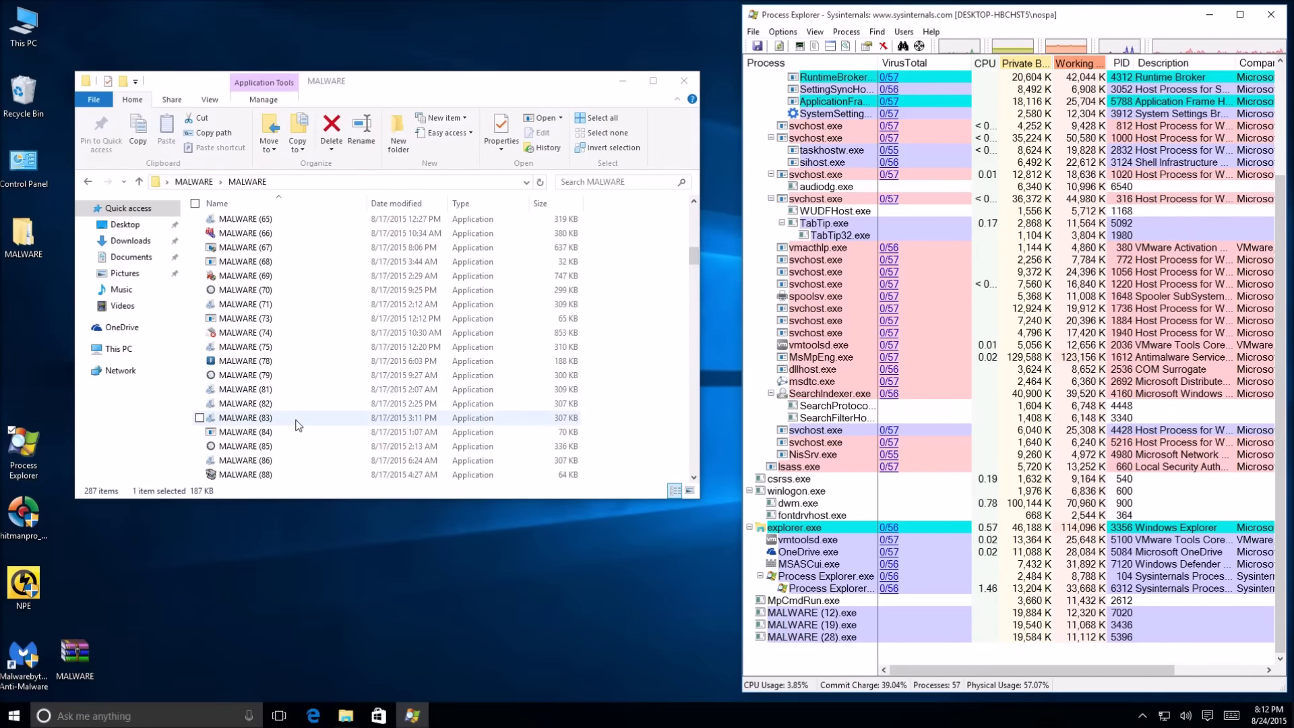
double_click(297, 418)
left_click(692, 384)
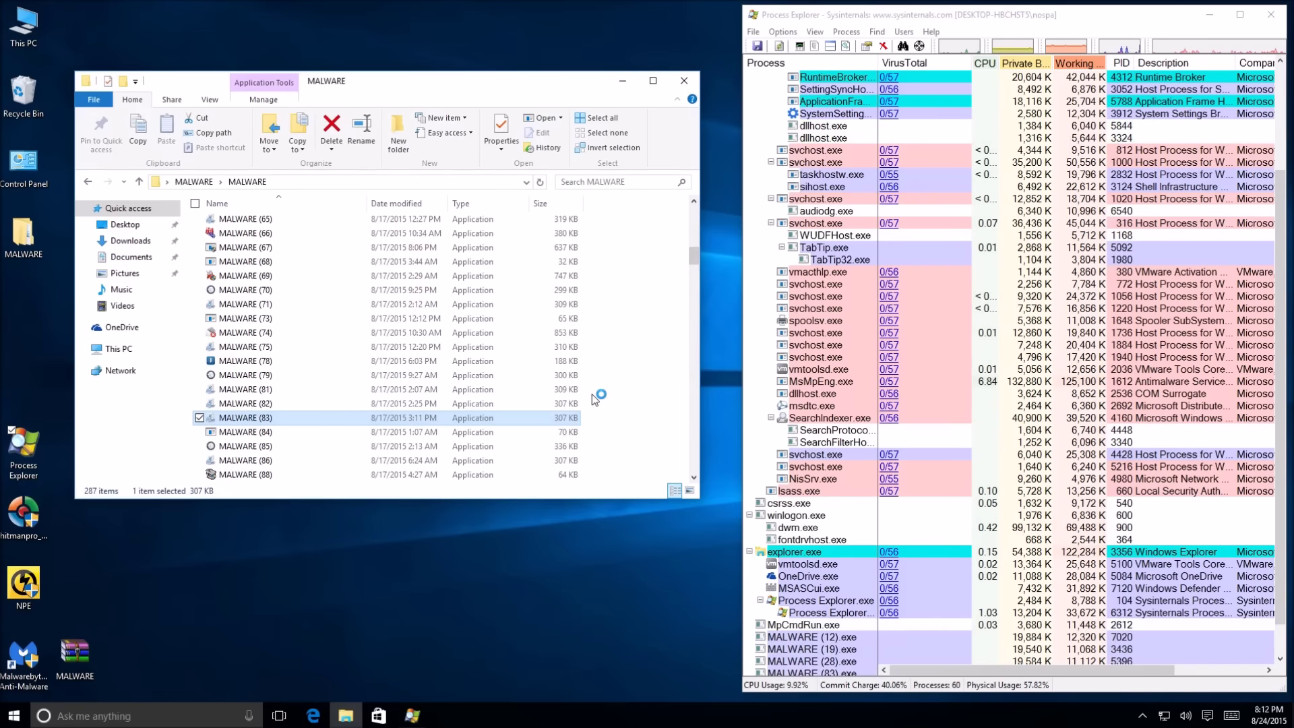
Step: Run MALWARE (69), allowing the OZBEK installer and accepting its download offer
left_click_drag(492, 389, 320, 338)
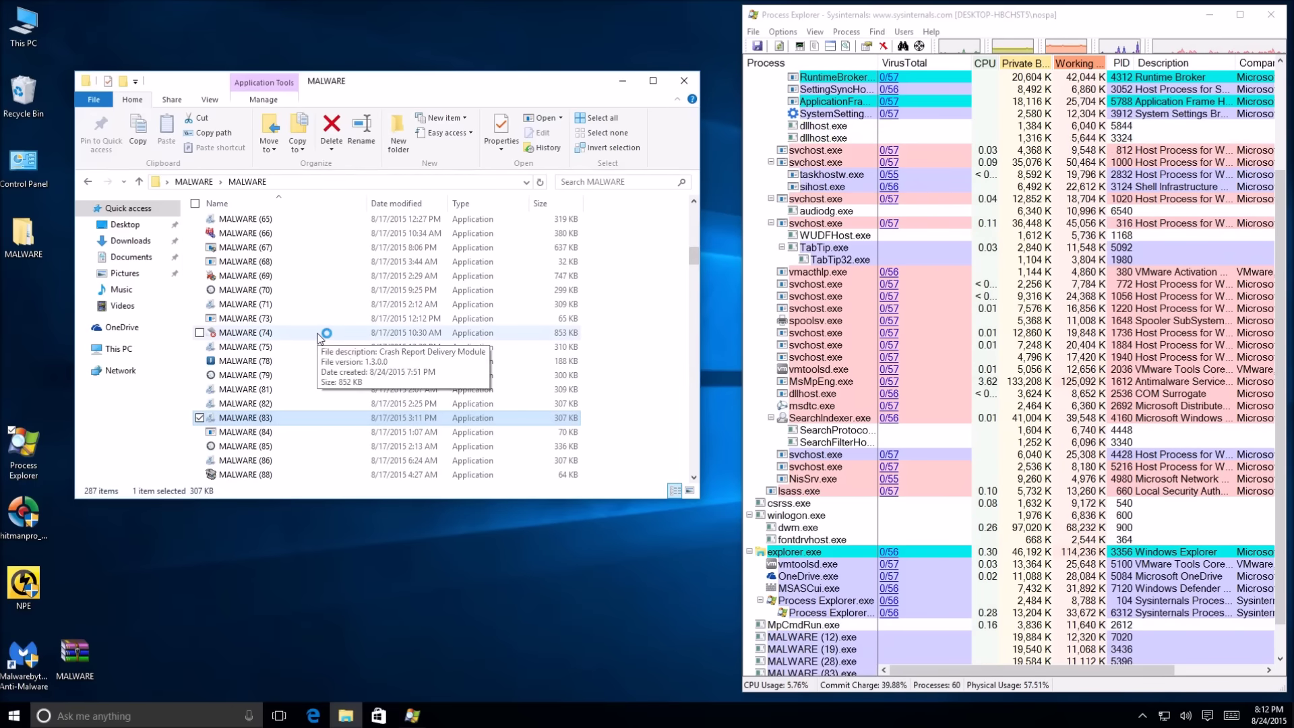
left_click(318, 333)
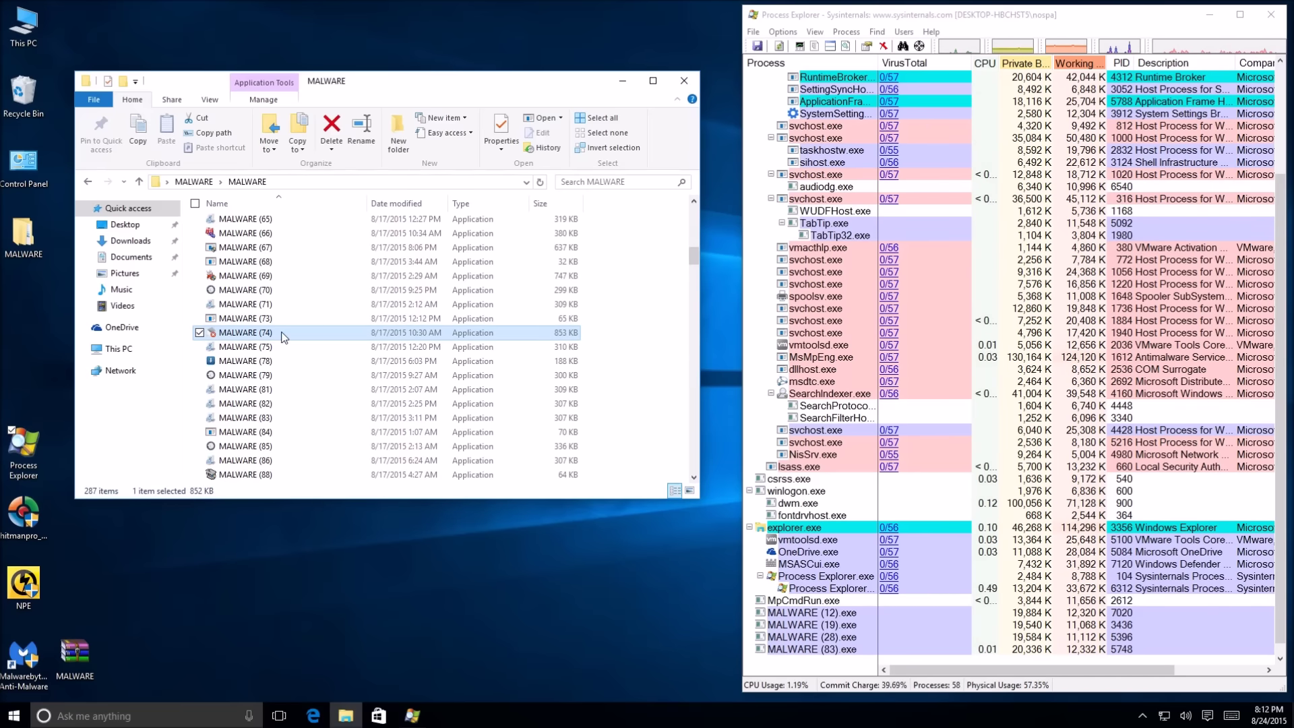
left_click(259, 279)
double_click(259, 280)
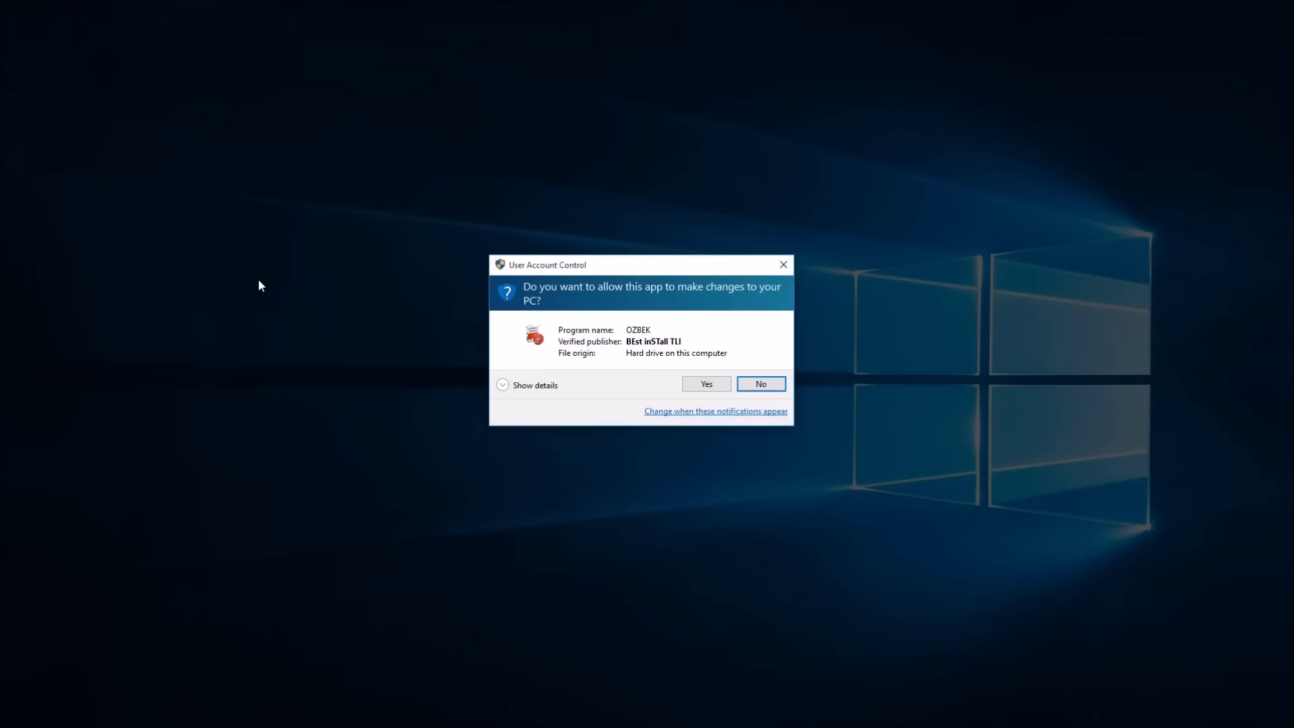
left_click(705, 386)
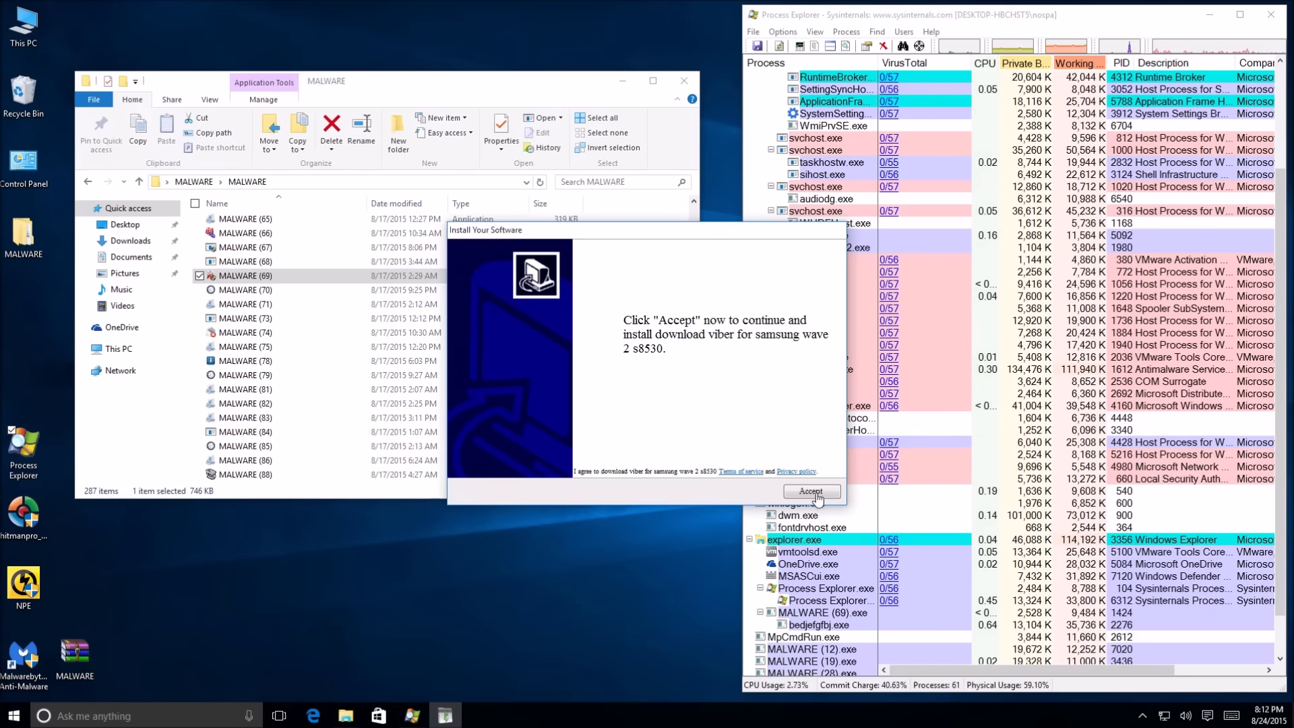
left_click(816, 496)
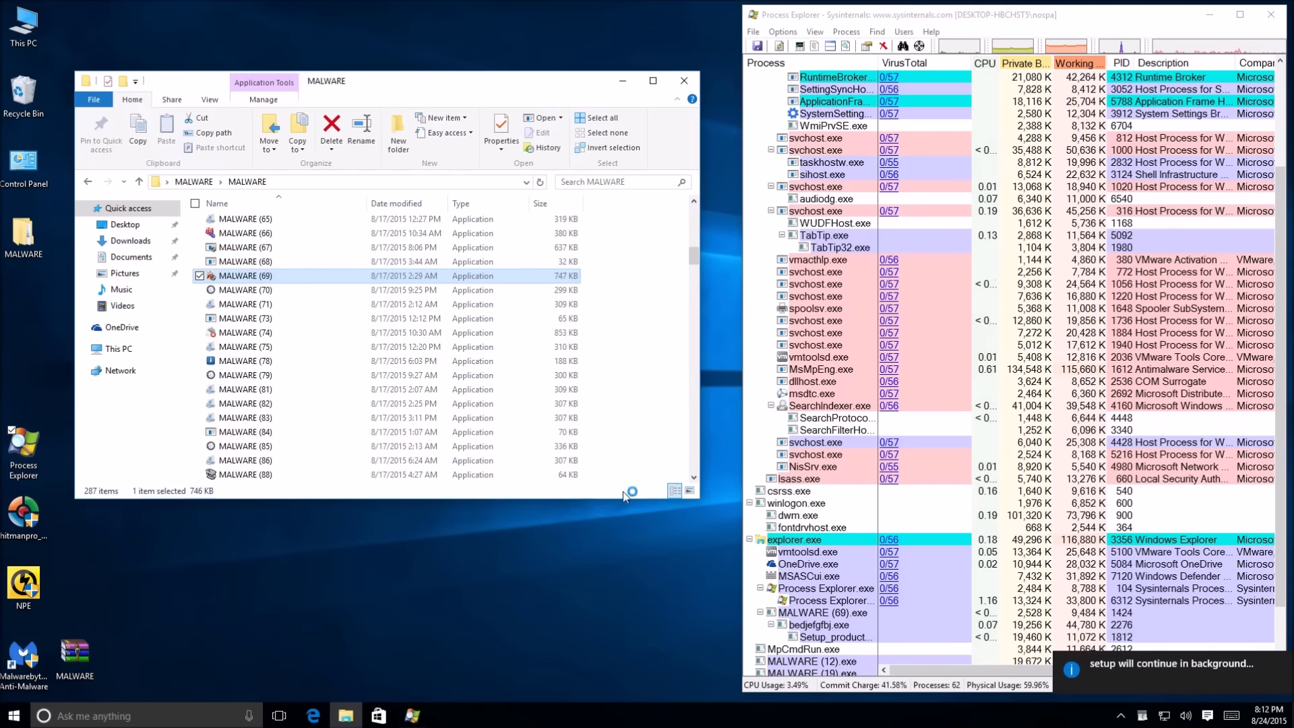
Step: Run MALWARE (65) refusing its permission, then run (47) and (45), allowing (45)
left_click(247, 239)
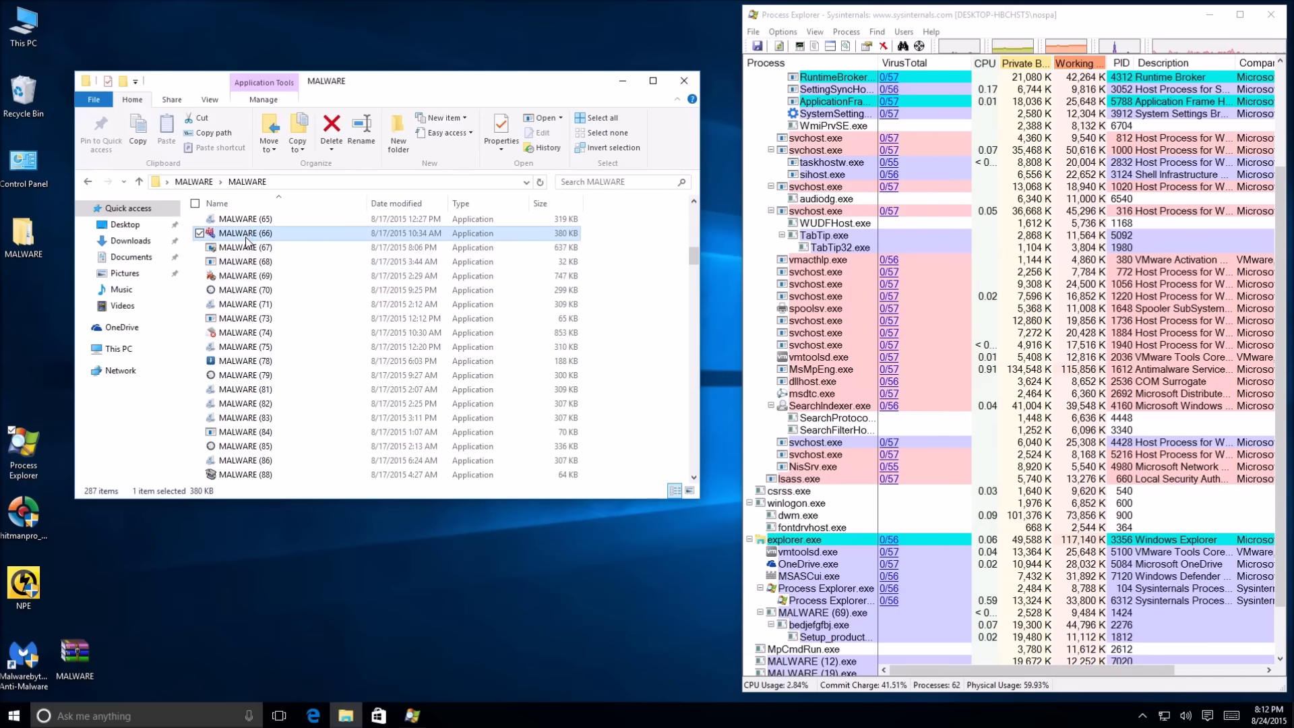
double_click(245, 220)
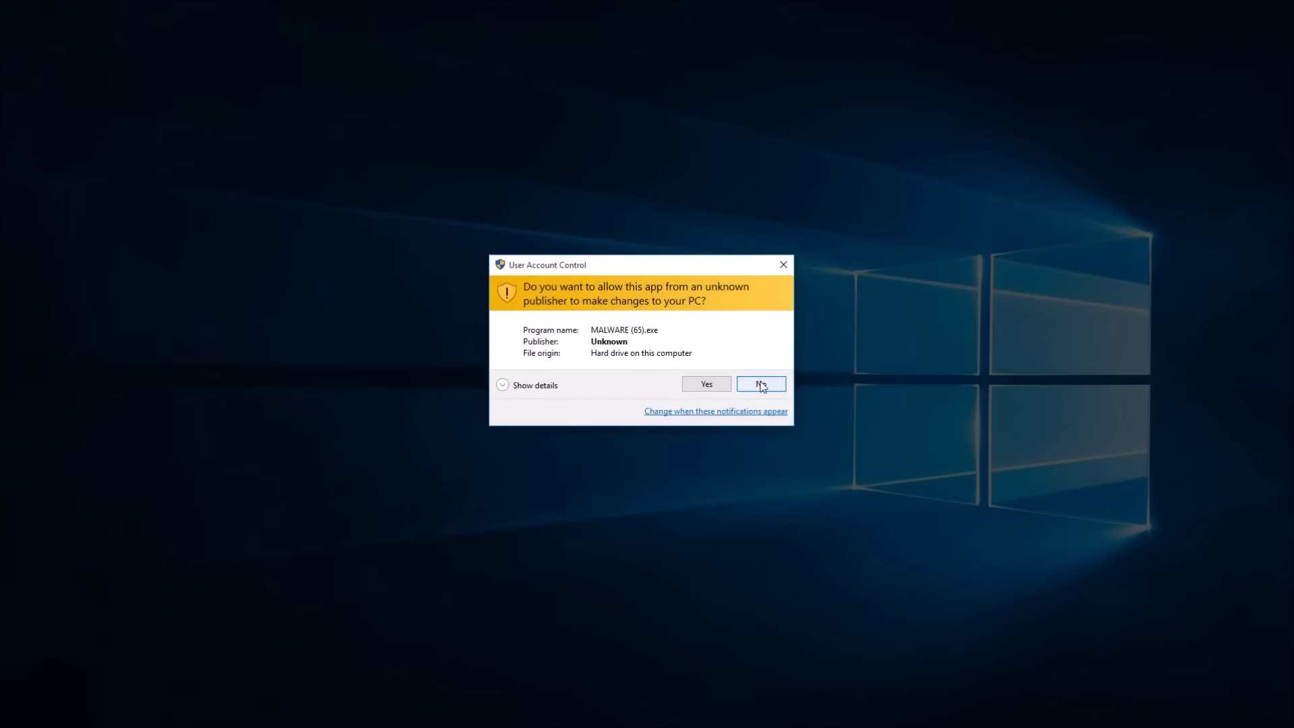
left_click(748, 382)
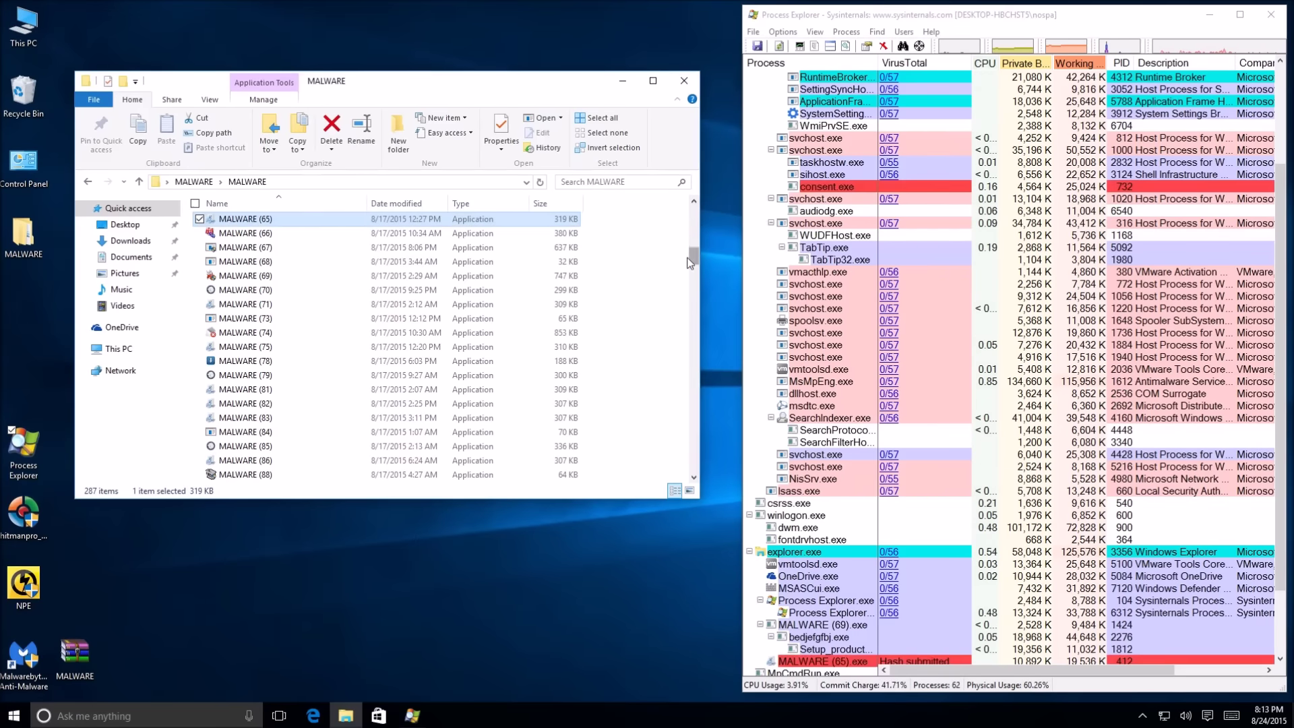
left_click_drag(692, 260, 692, 246)
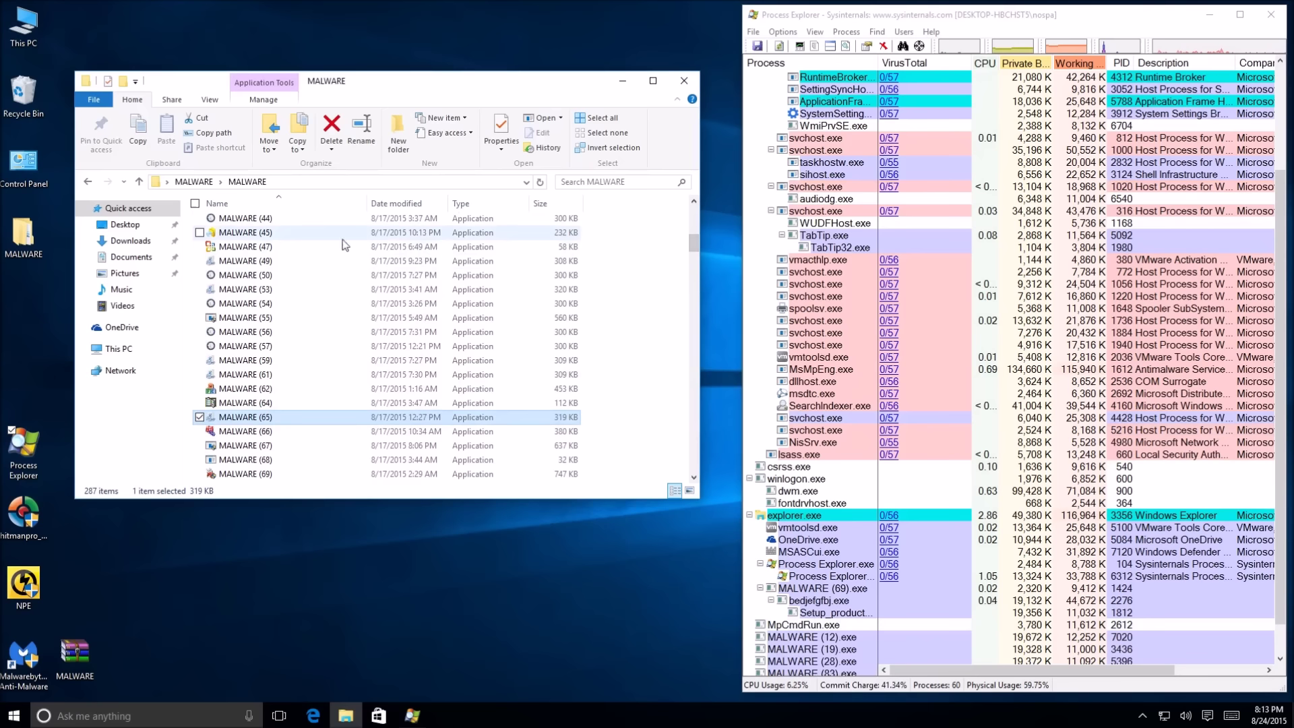
left_click(273, 251)
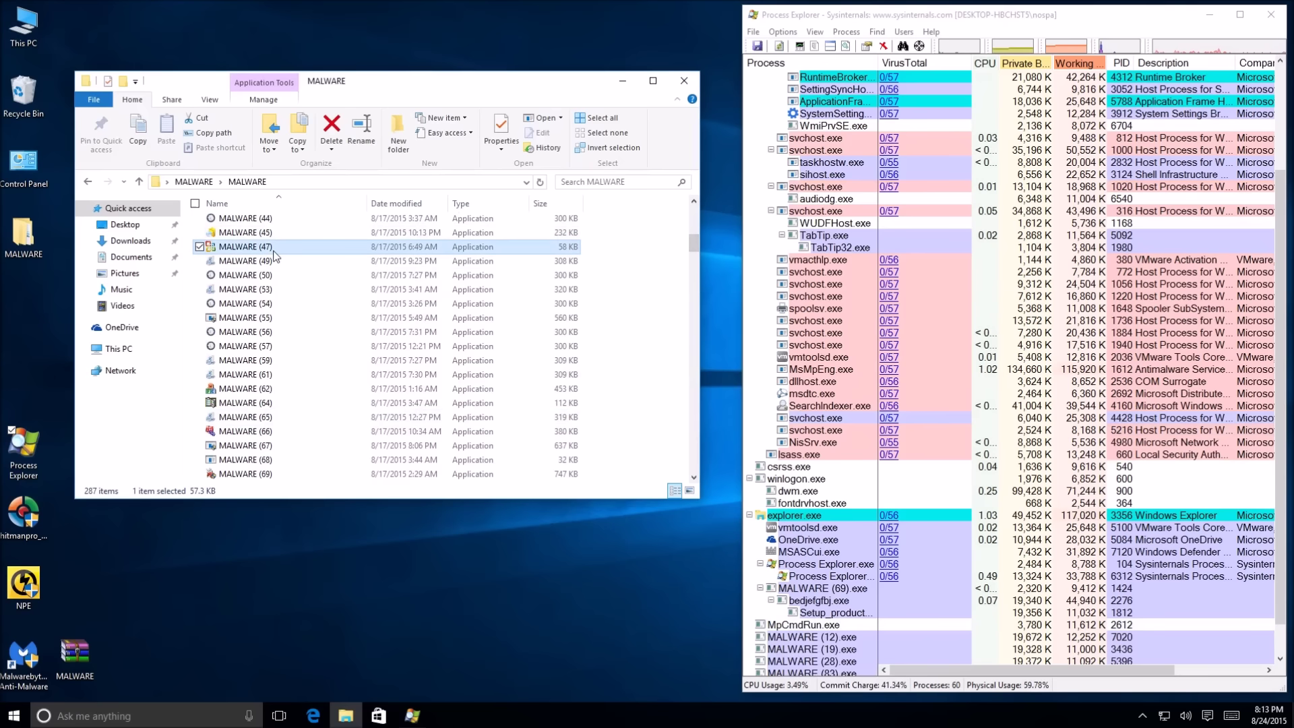
double_click(274, 250)
double_click(266, 232)
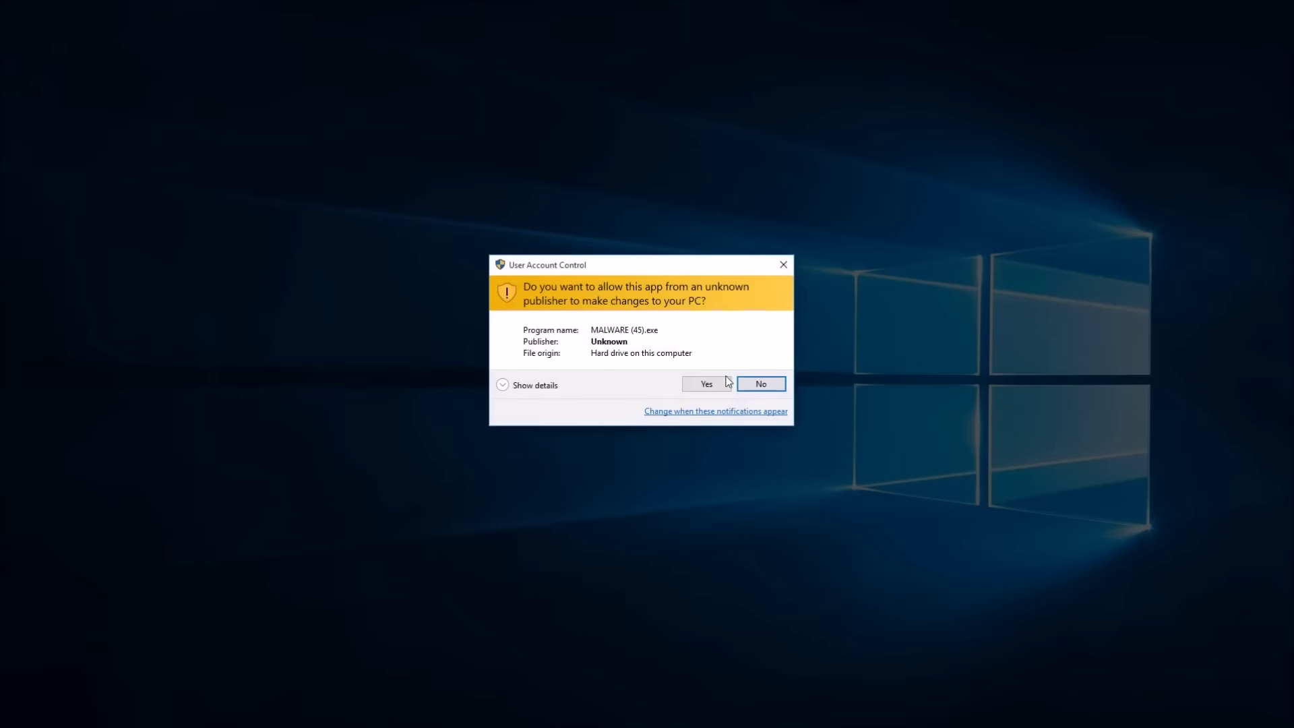
left_click(701, 381)
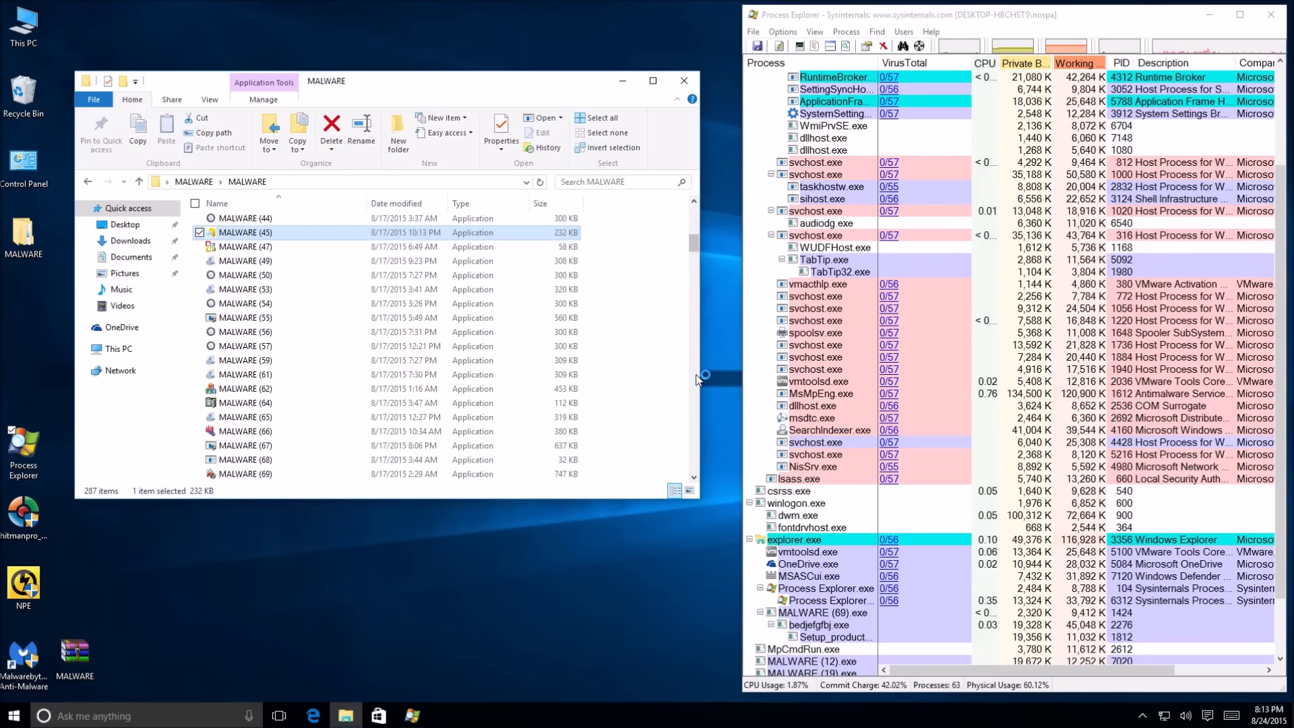
Step: Launch MALWARE (62) and (64), then close the window the sample opened
left_click(331, 389)
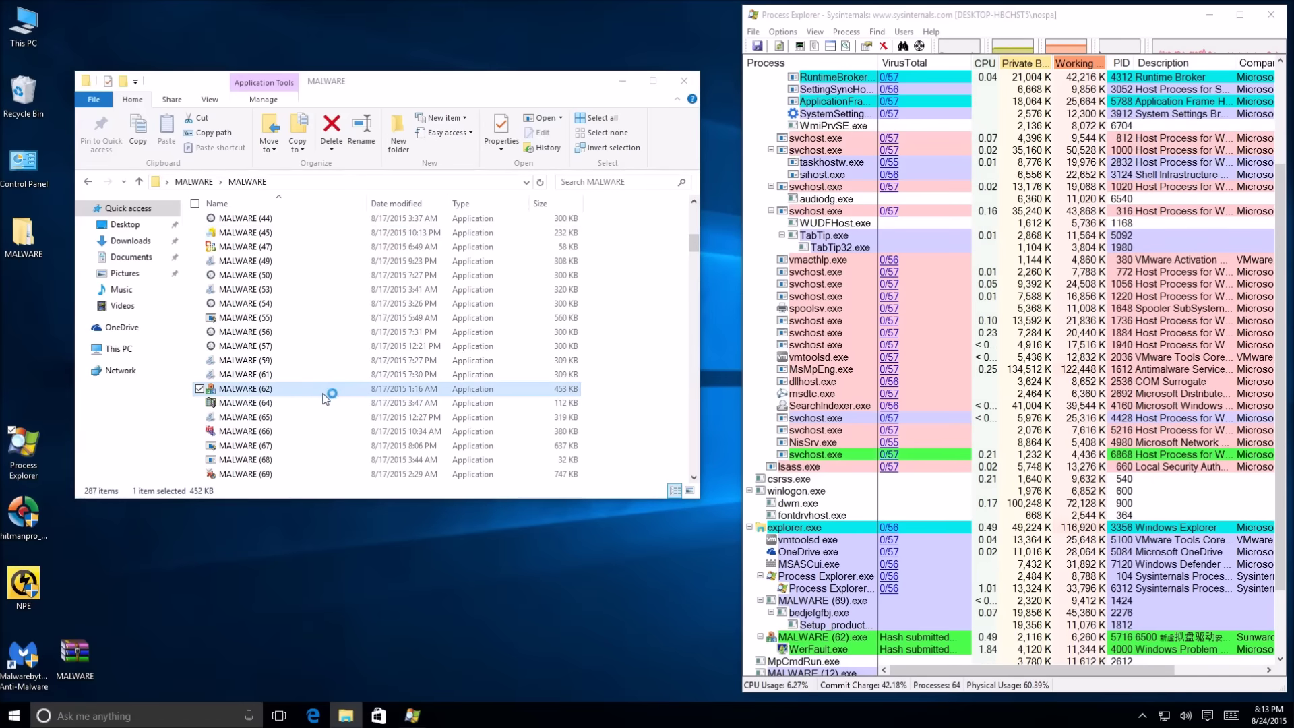
left_click(317, 402)
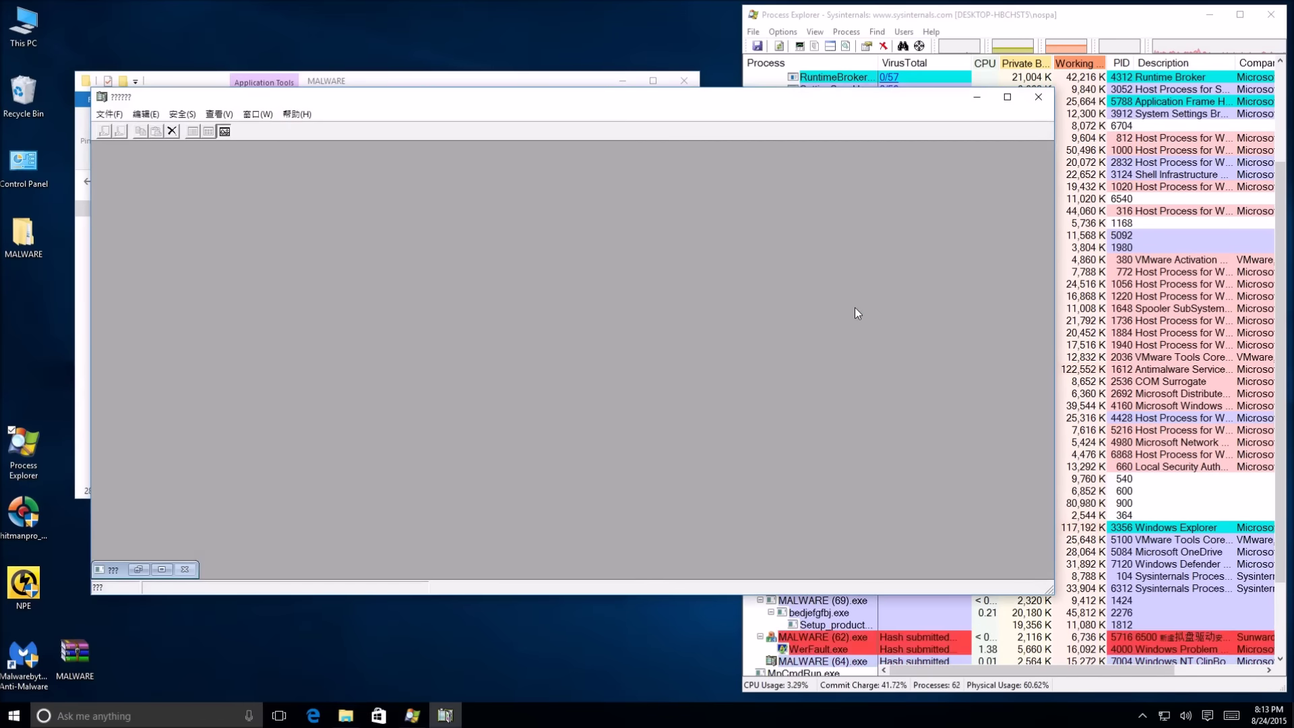
left_click(1040, 106)
scroll(1284, 195, "down", 1)
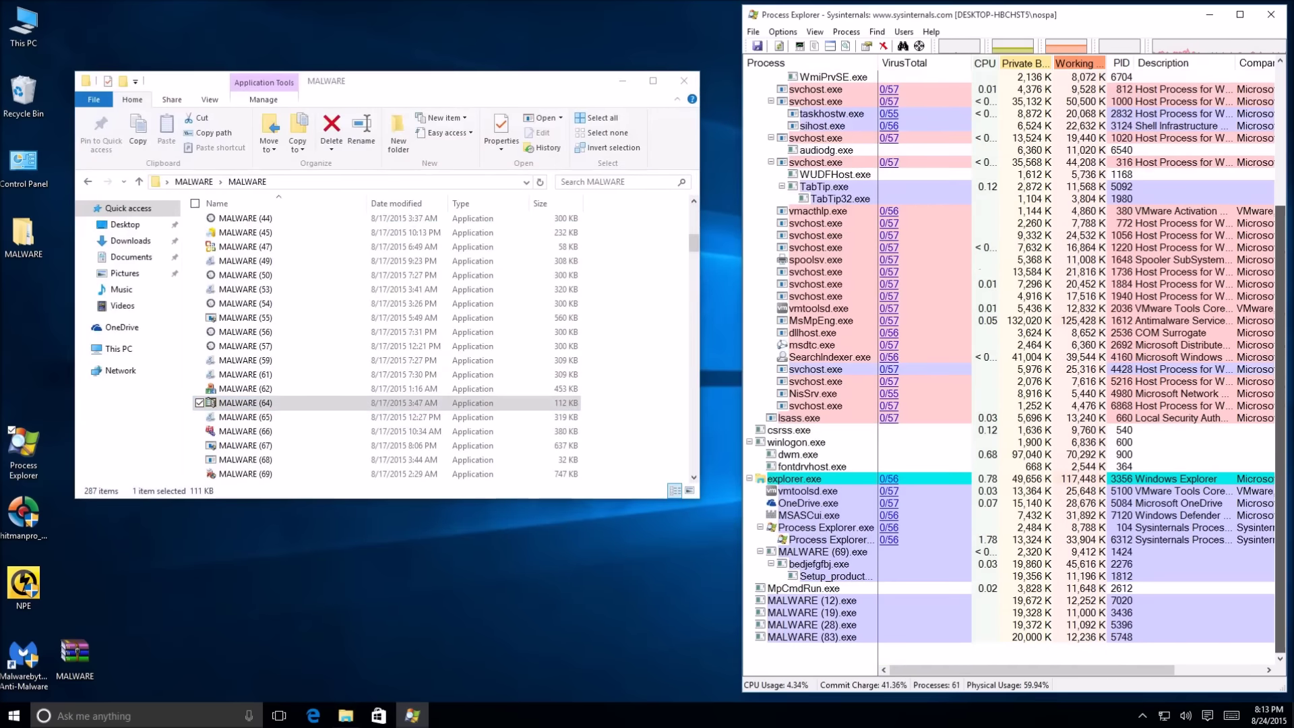
scroll(339, 281, "up", 1)
Step: Launch MALWARE (34) and (38), approving each admin prompt
scroll(339, 281, "up", 3)
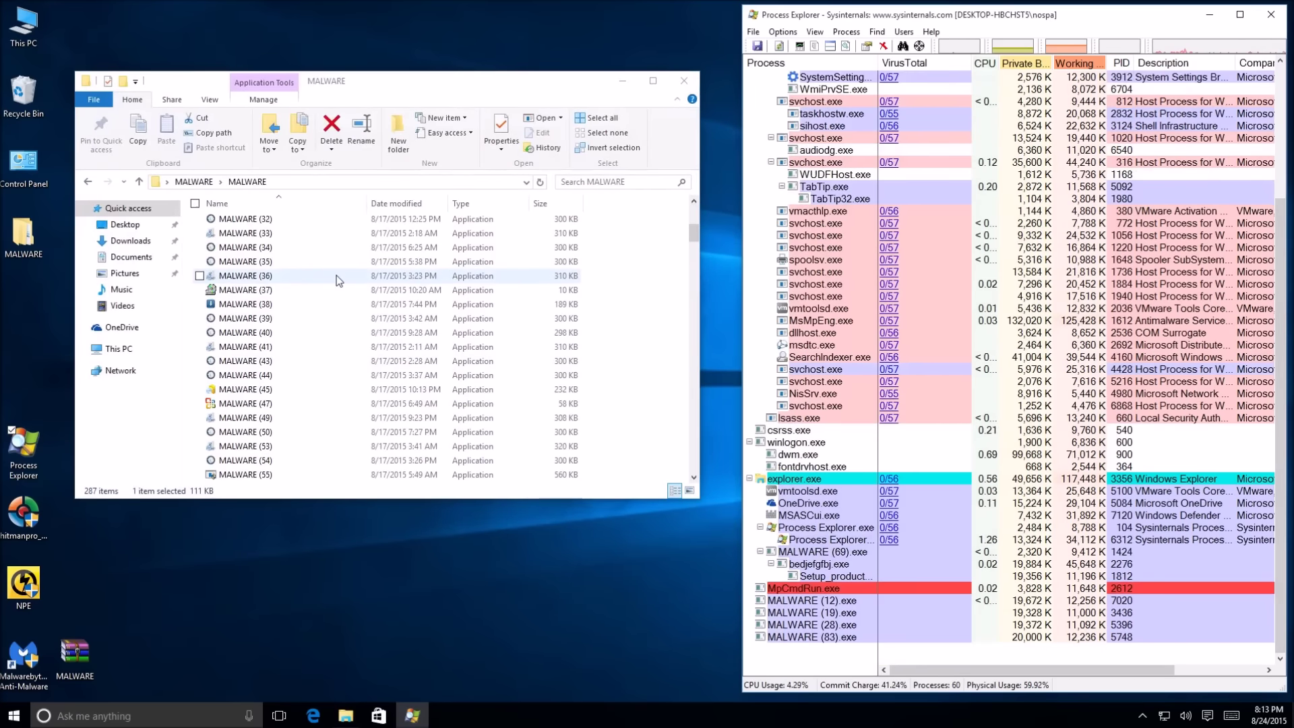
double_click(300, 248)
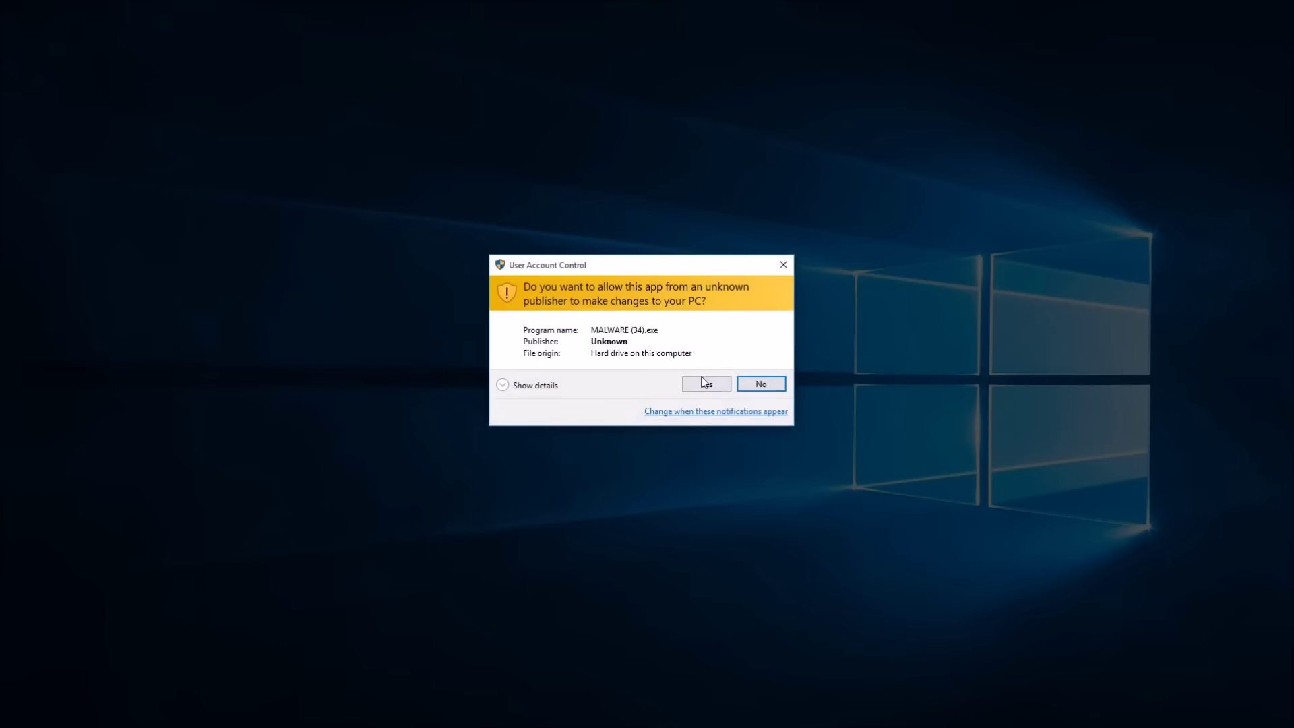
left_click(705, 383)
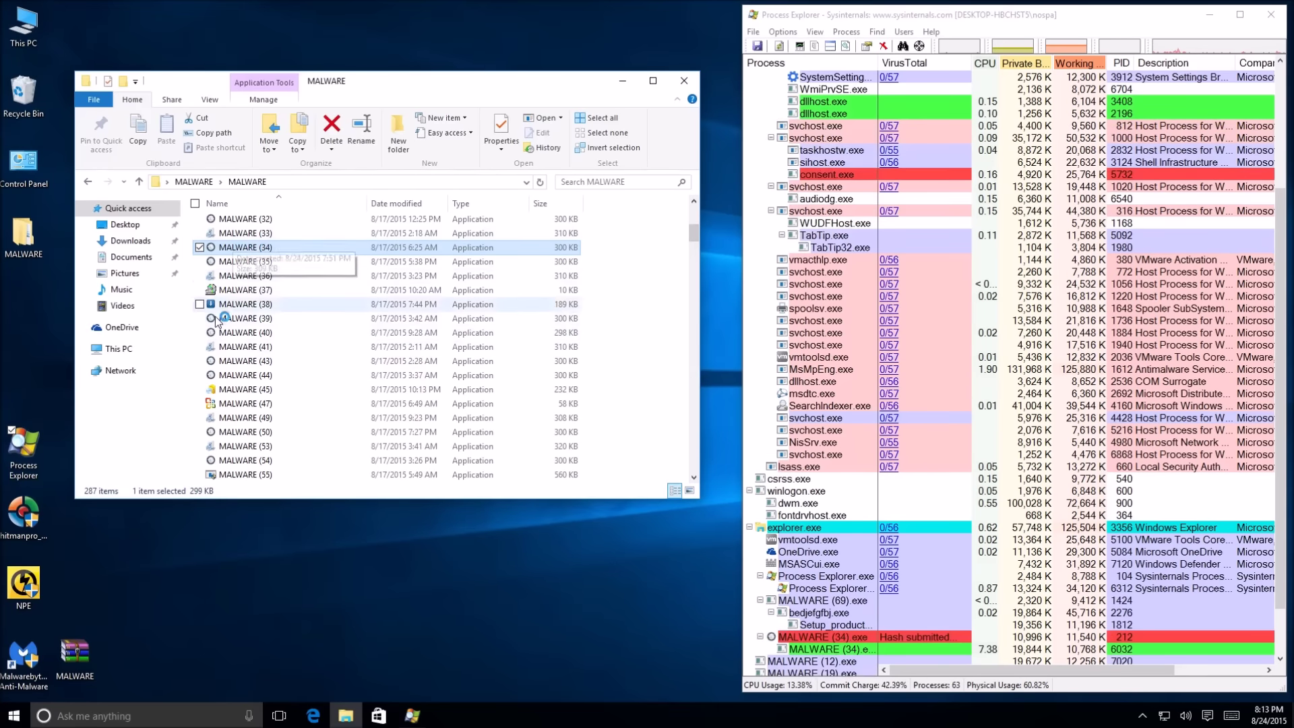
double_click(250, 305)
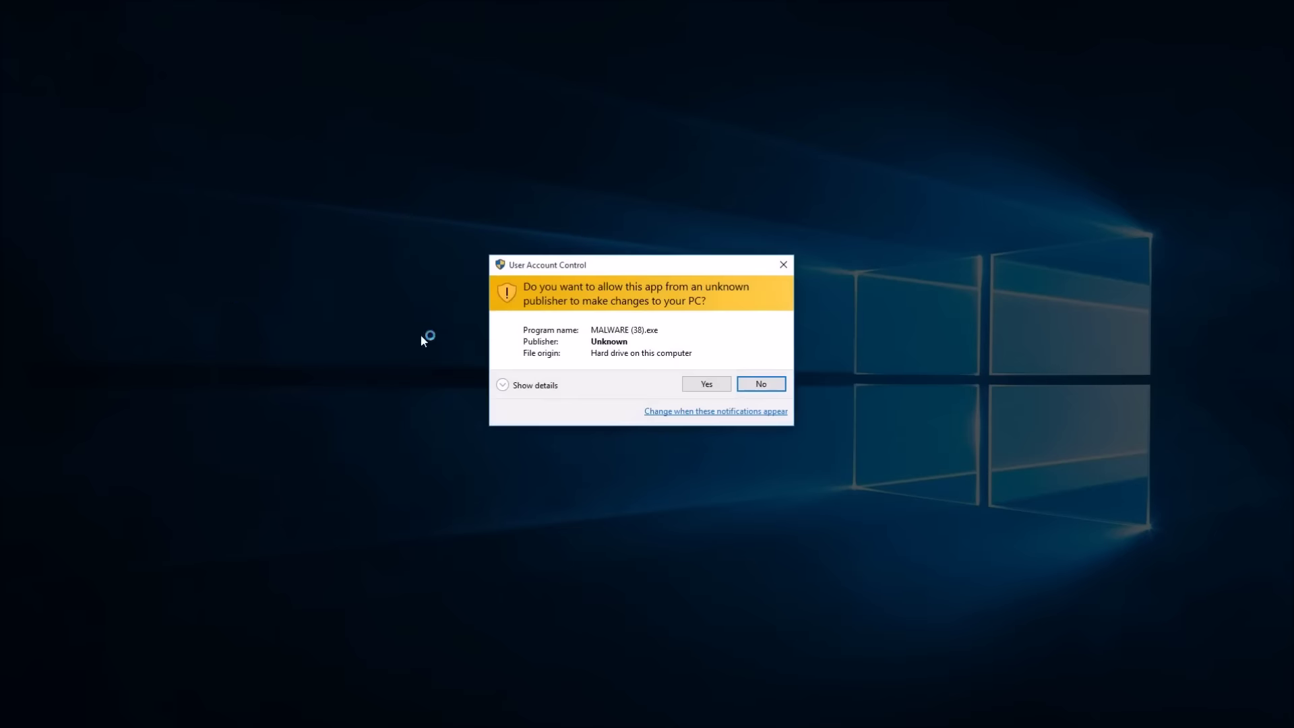
left_click(704, 384)
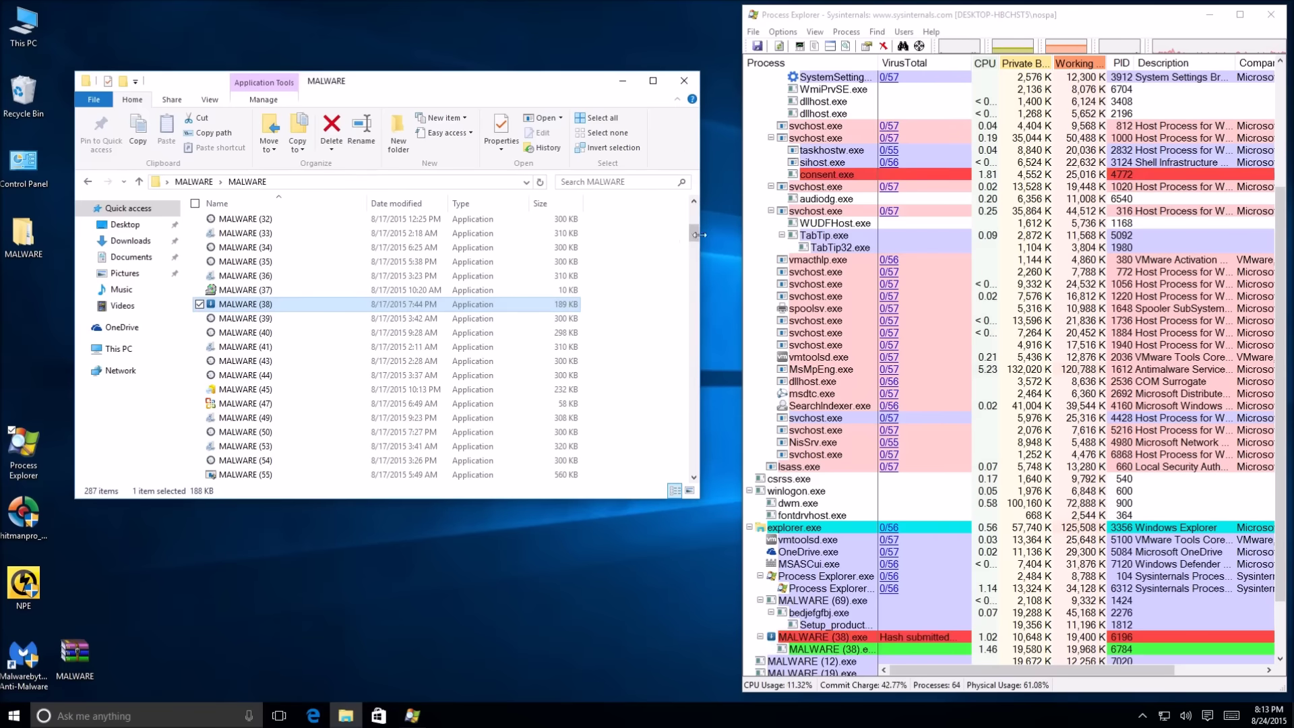
Step: At the list's bottom, launch MALWARE (378), (381), (383), (389), then select (360), (359), (358)
left_click_drag(691, 228, 703, 483)
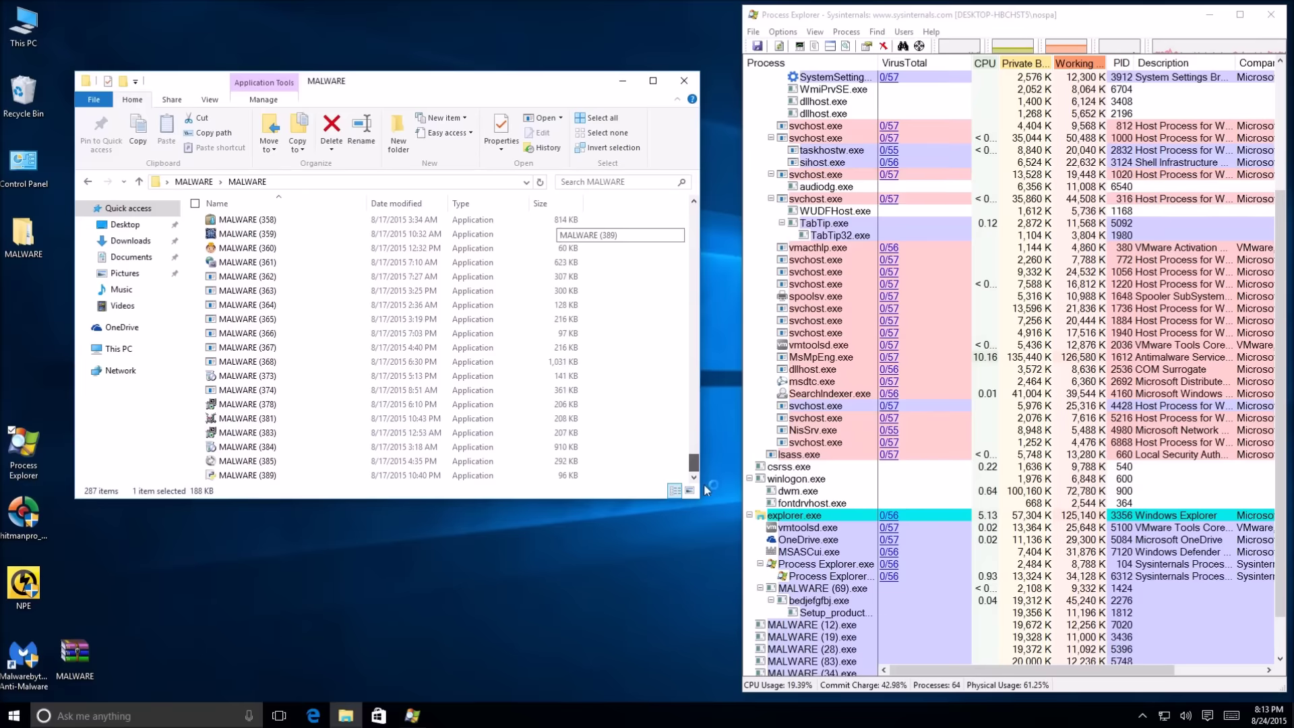
double_click(233, 405)
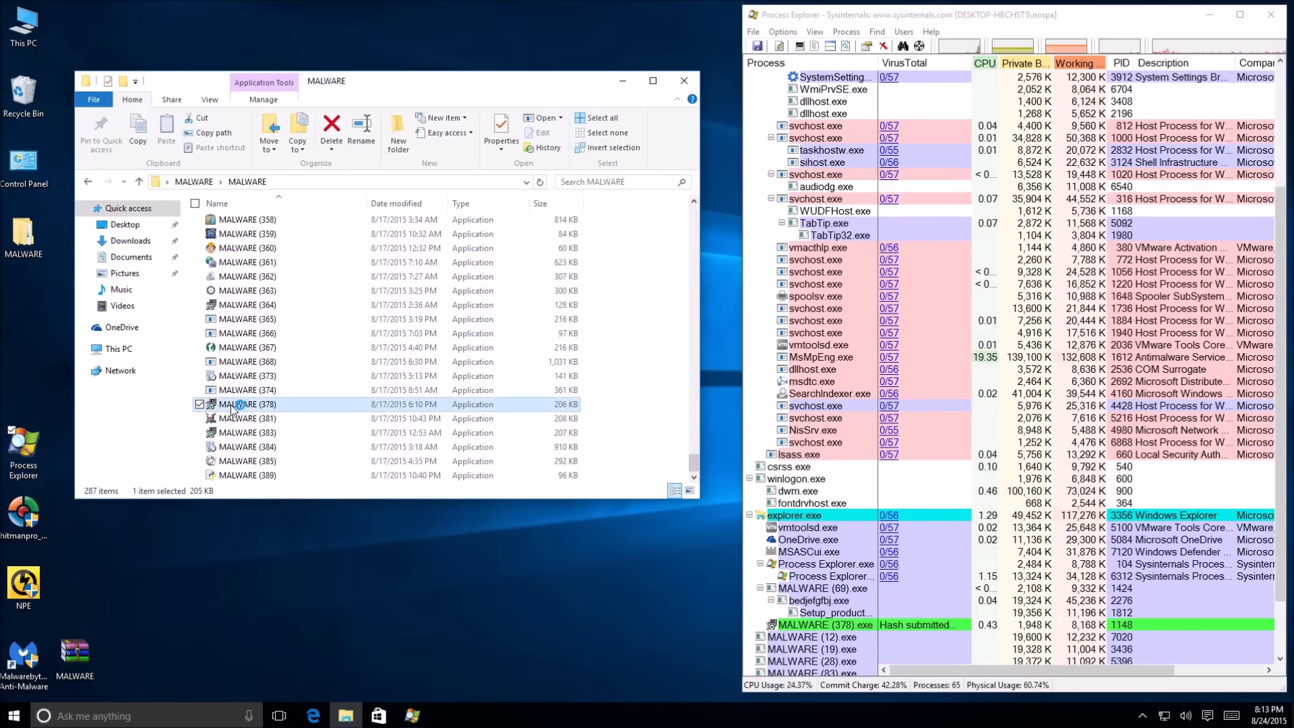
double_click(250, 420)
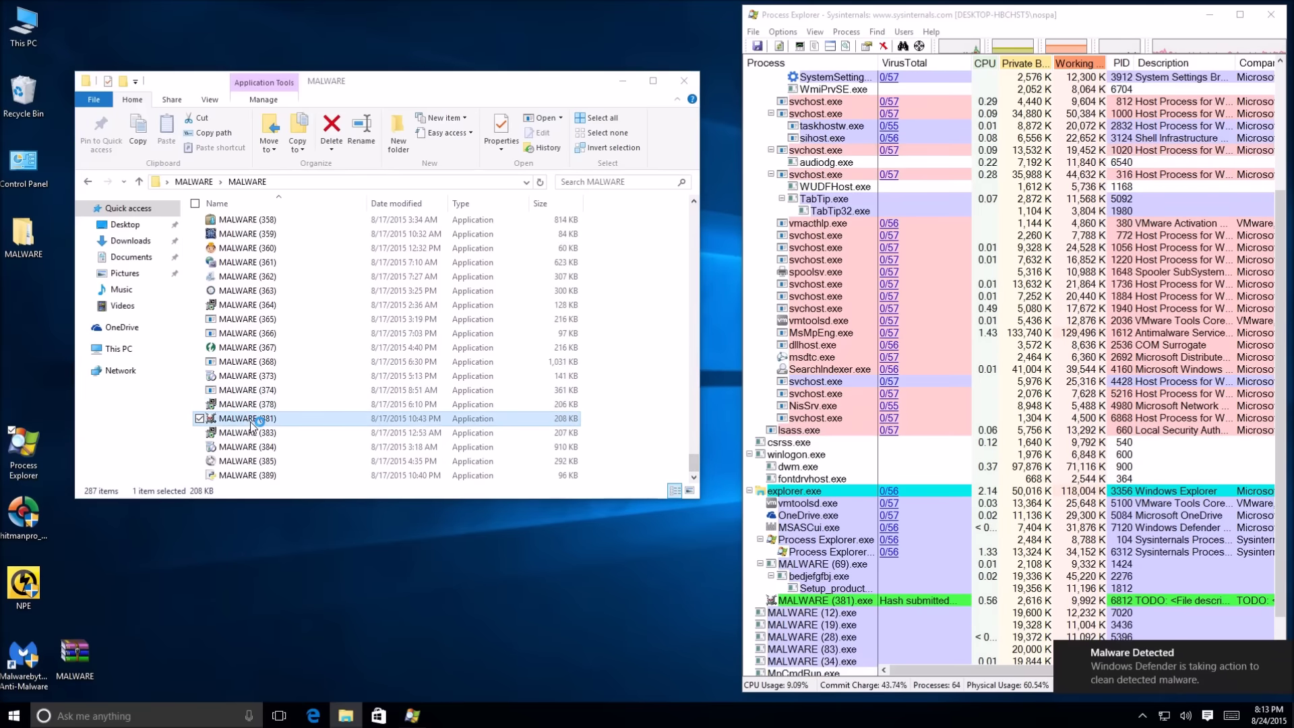
double_click(250, 433)
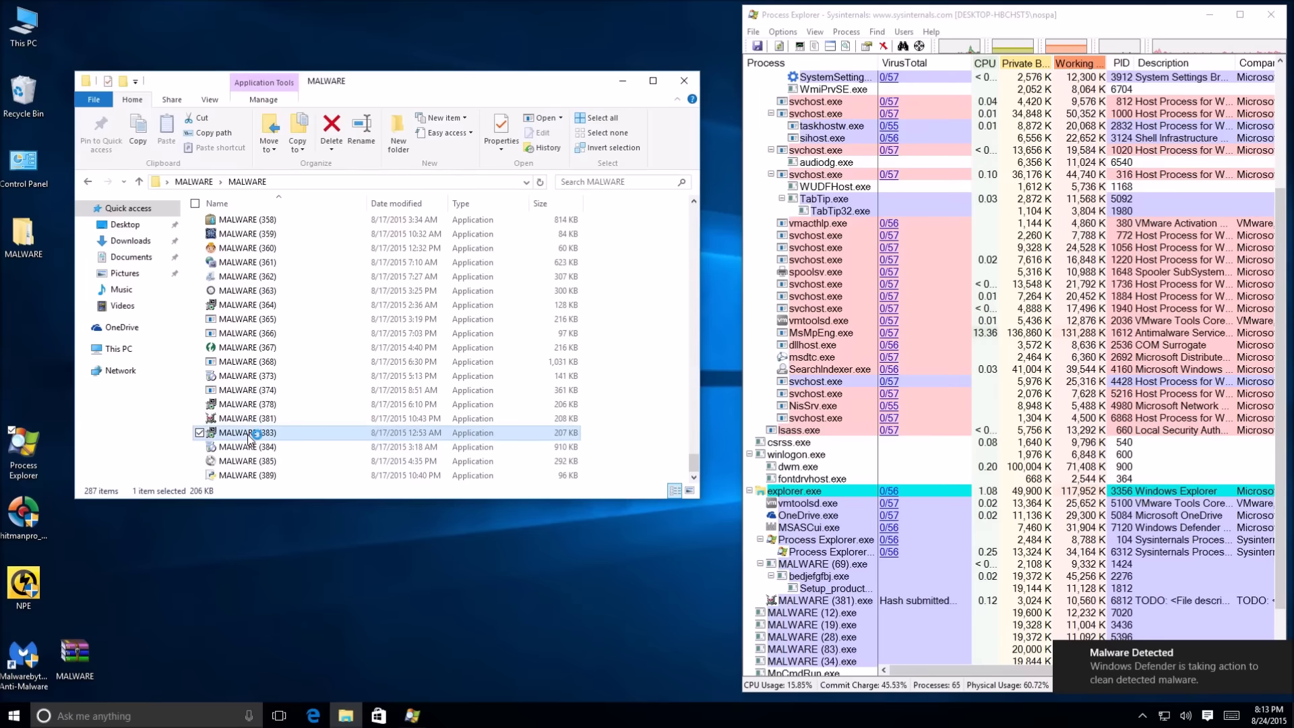
double_click(239, 475)
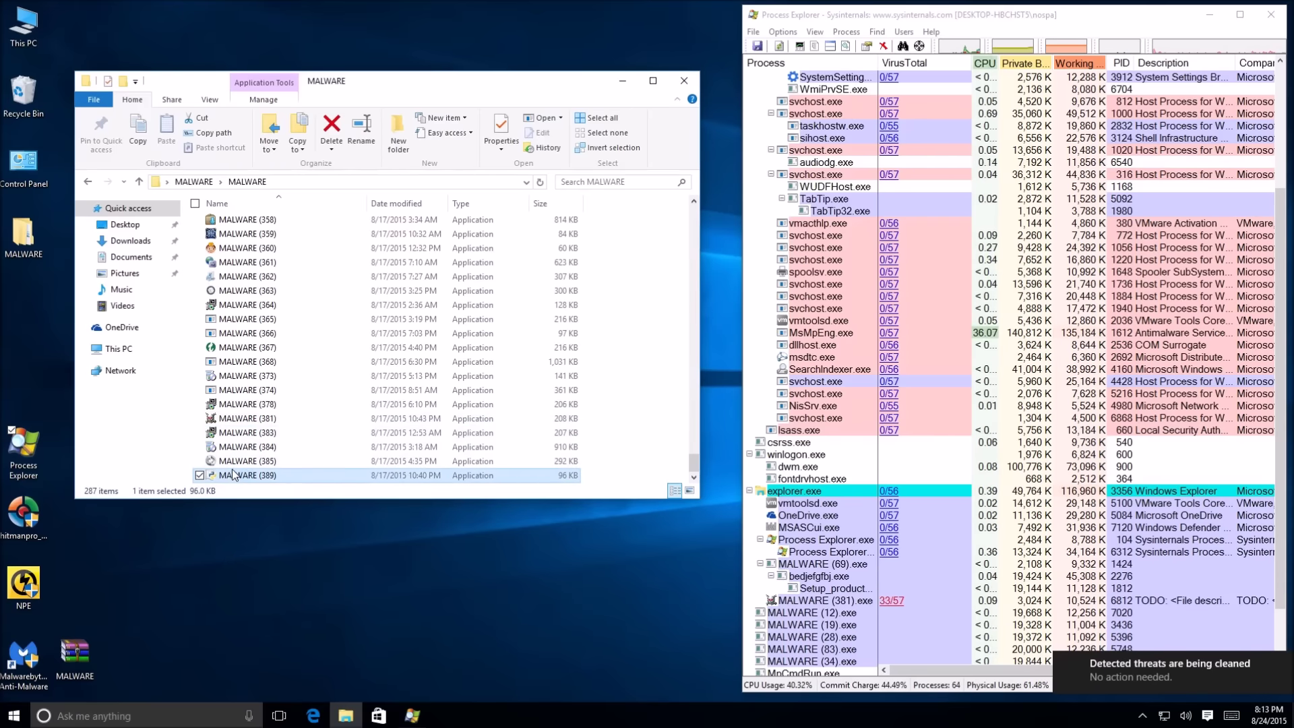
left_click(250, 249)
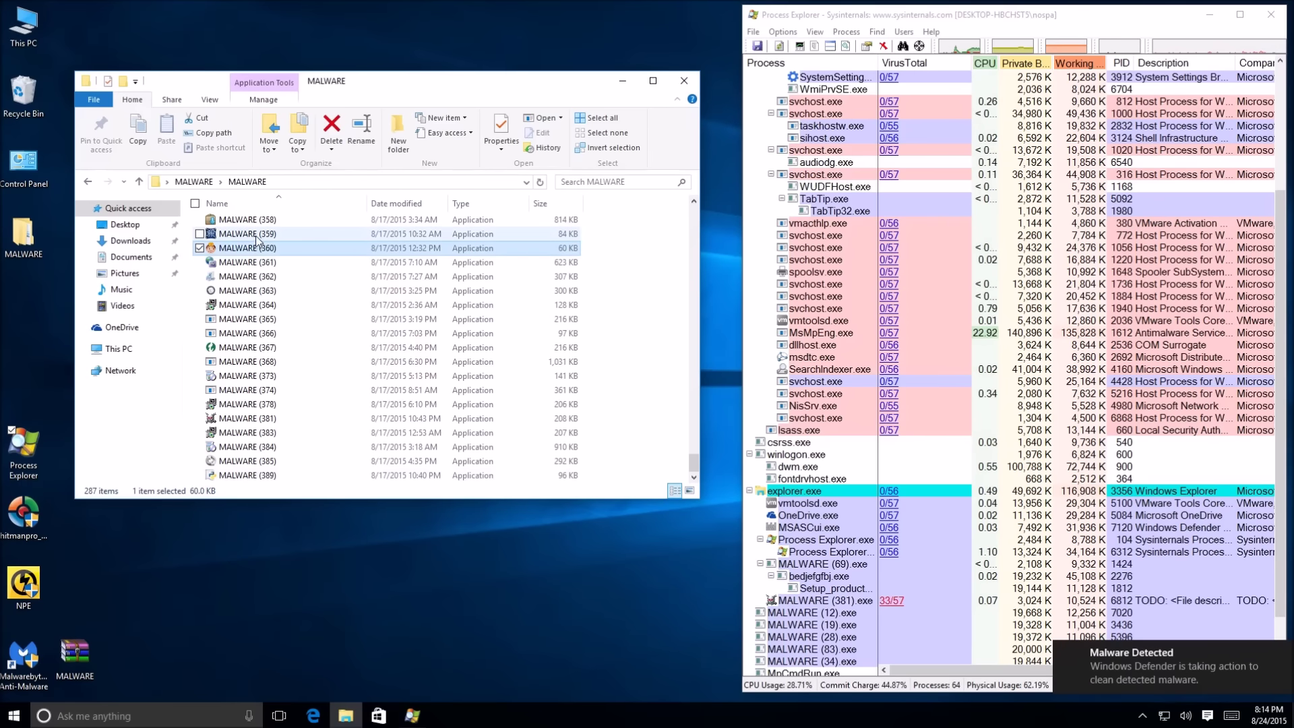
left_click(256, 236)
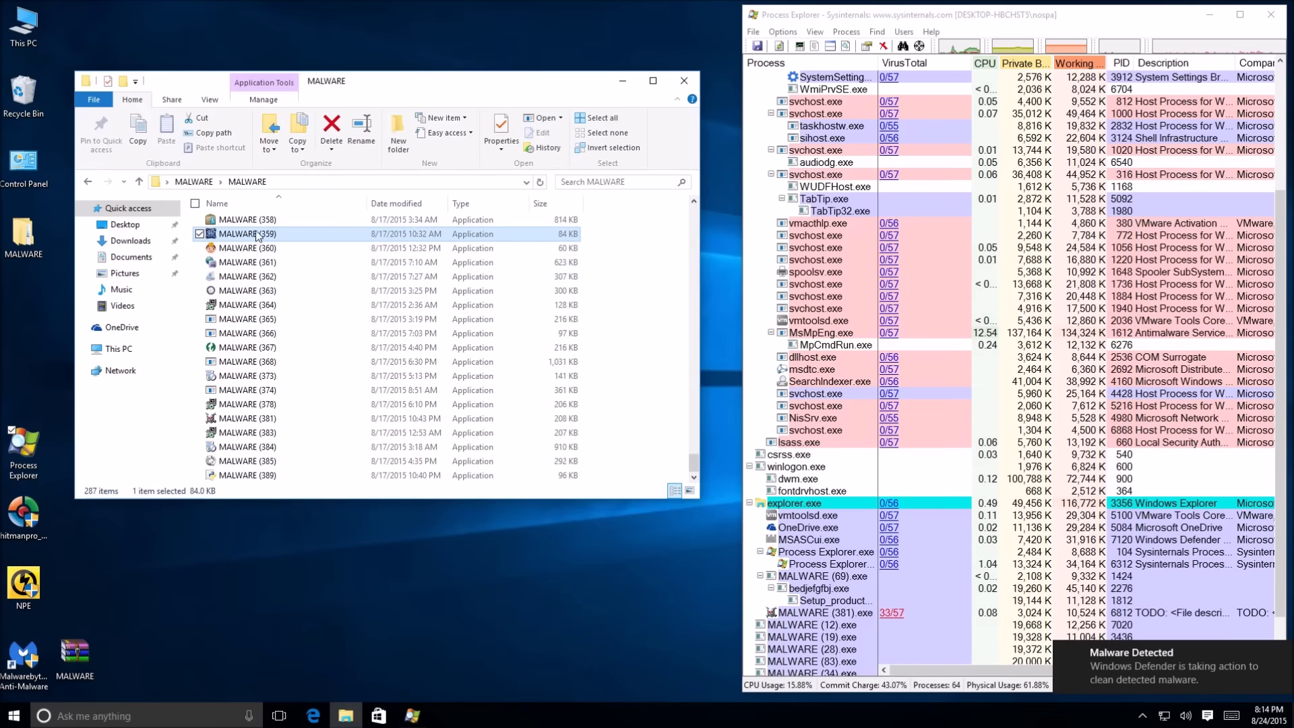
left_click(257, 224)
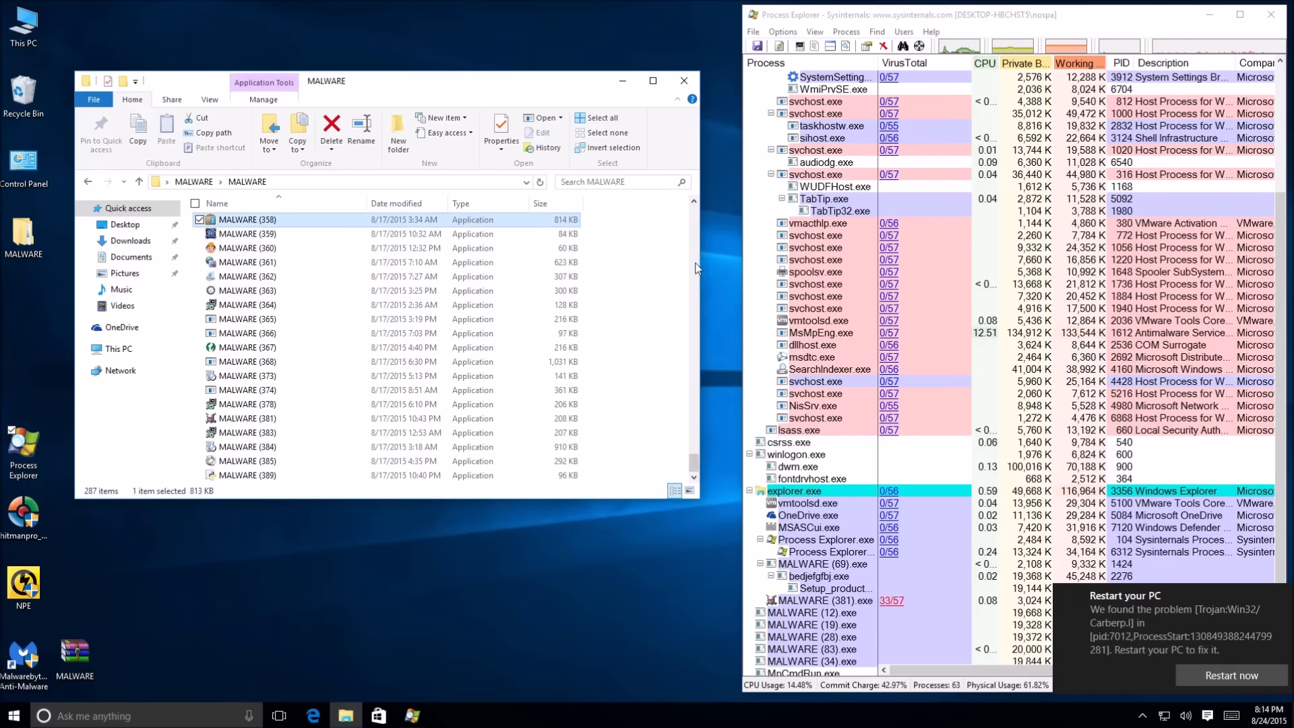
Step: Run MALWARE (295) and (297), dismissing the can't-run error and Defender's restart notice
left_click_drag(694, 474, 689, 433)
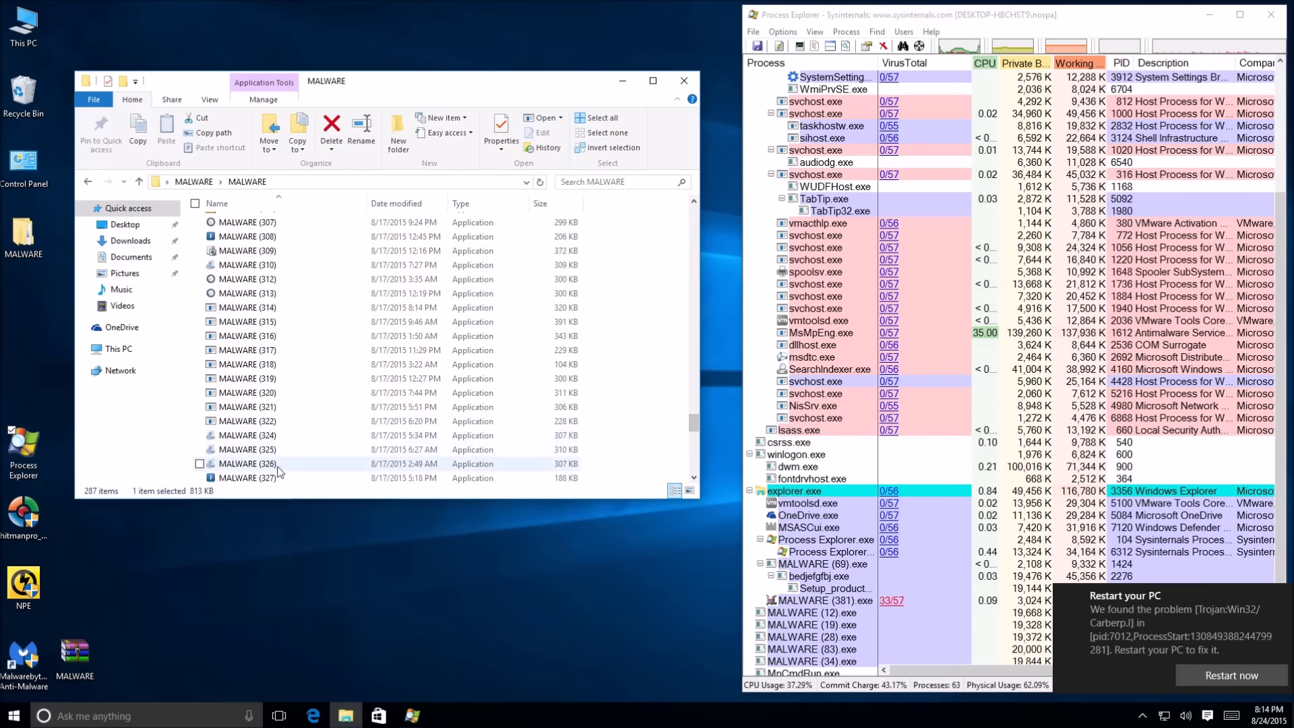
scroll(286, 290, "up", 4)
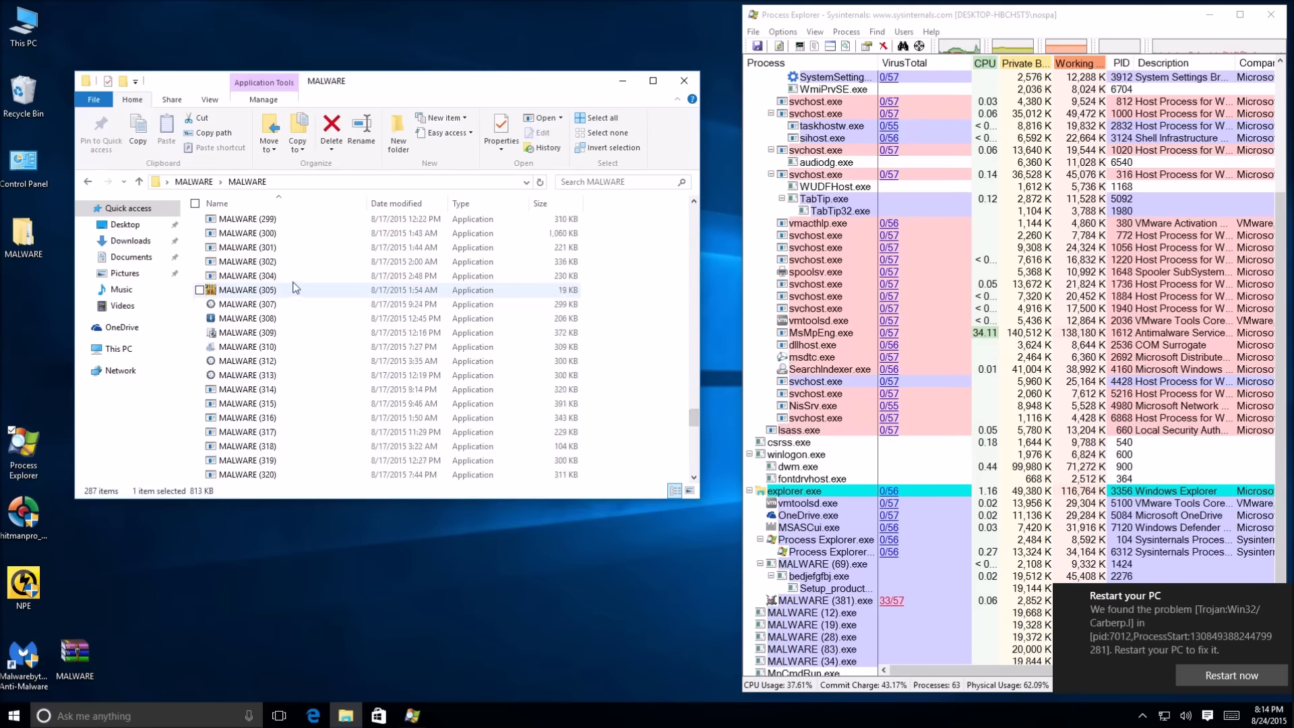
double_click(303, 262)
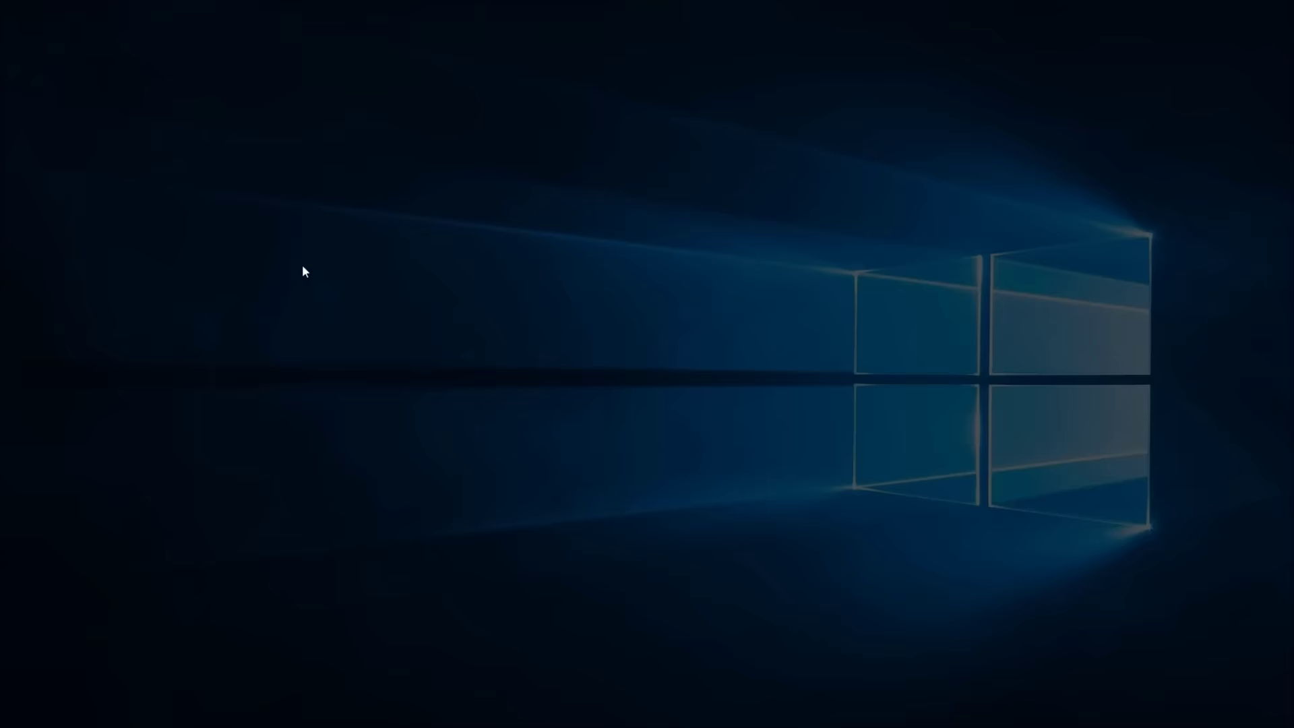
left_click(706, 384)
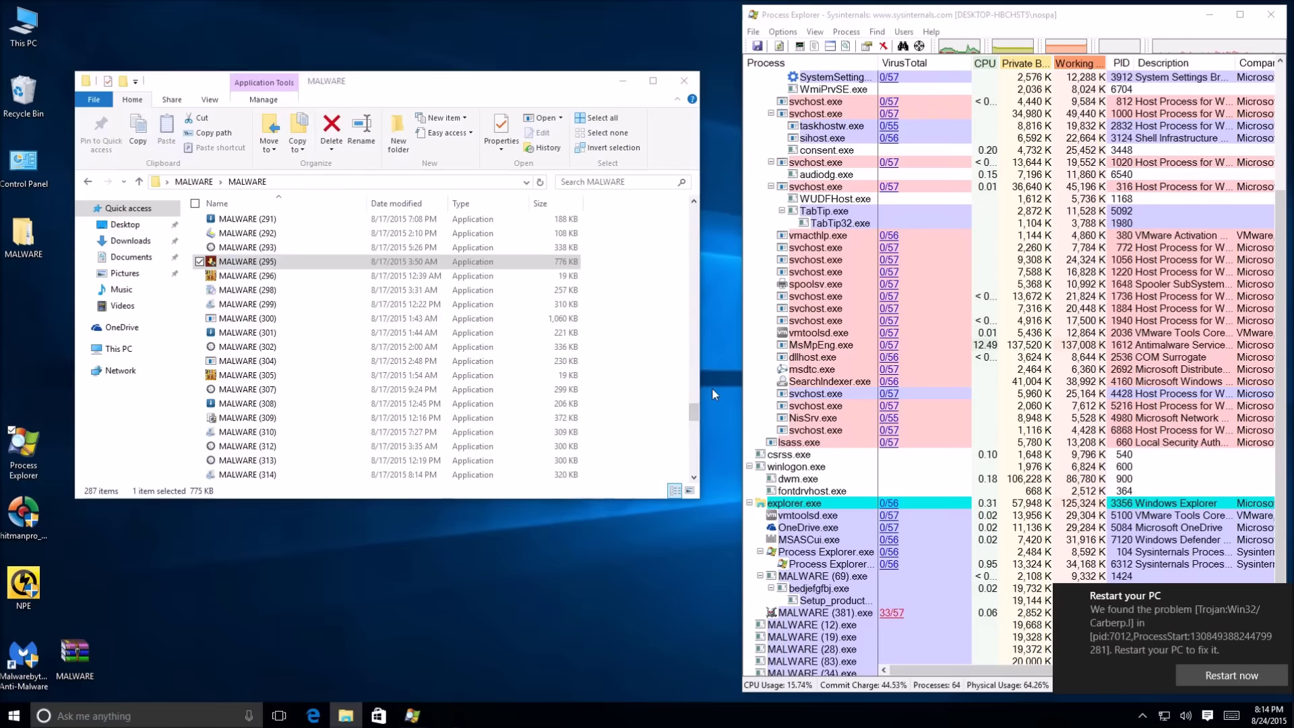
double_click(273, 276)
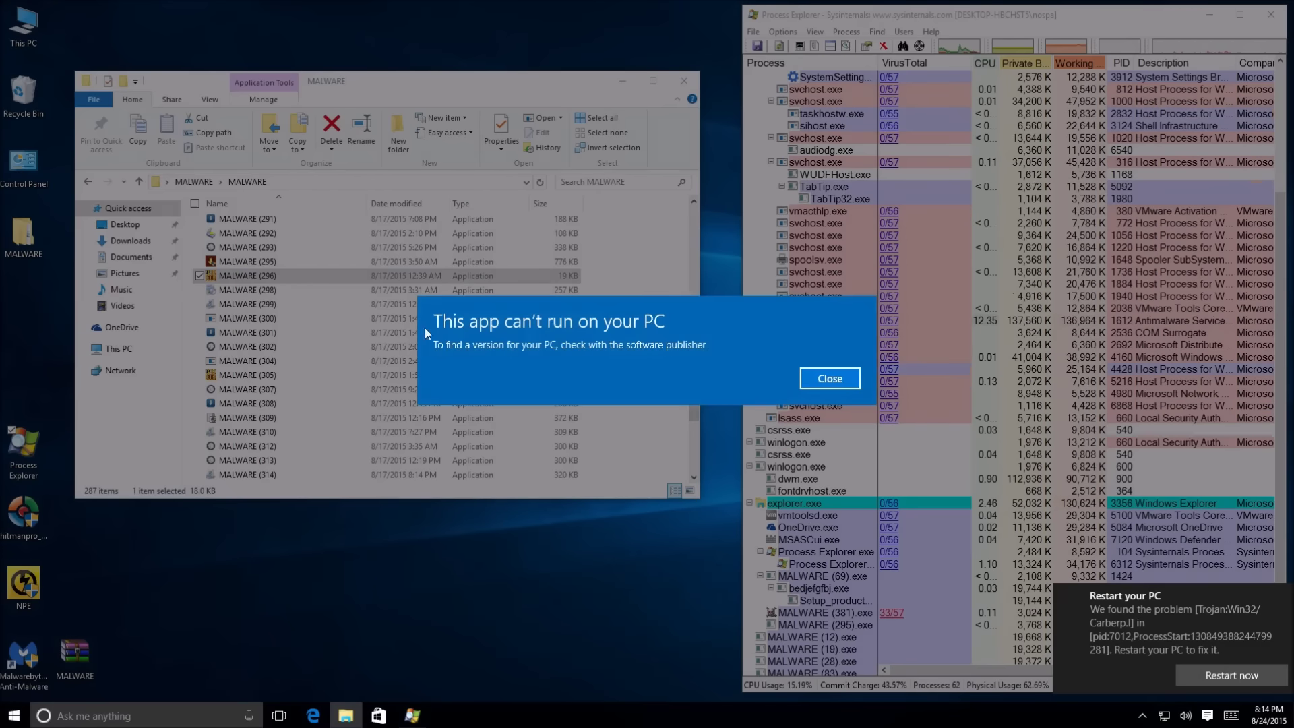
left_click(829, 379)
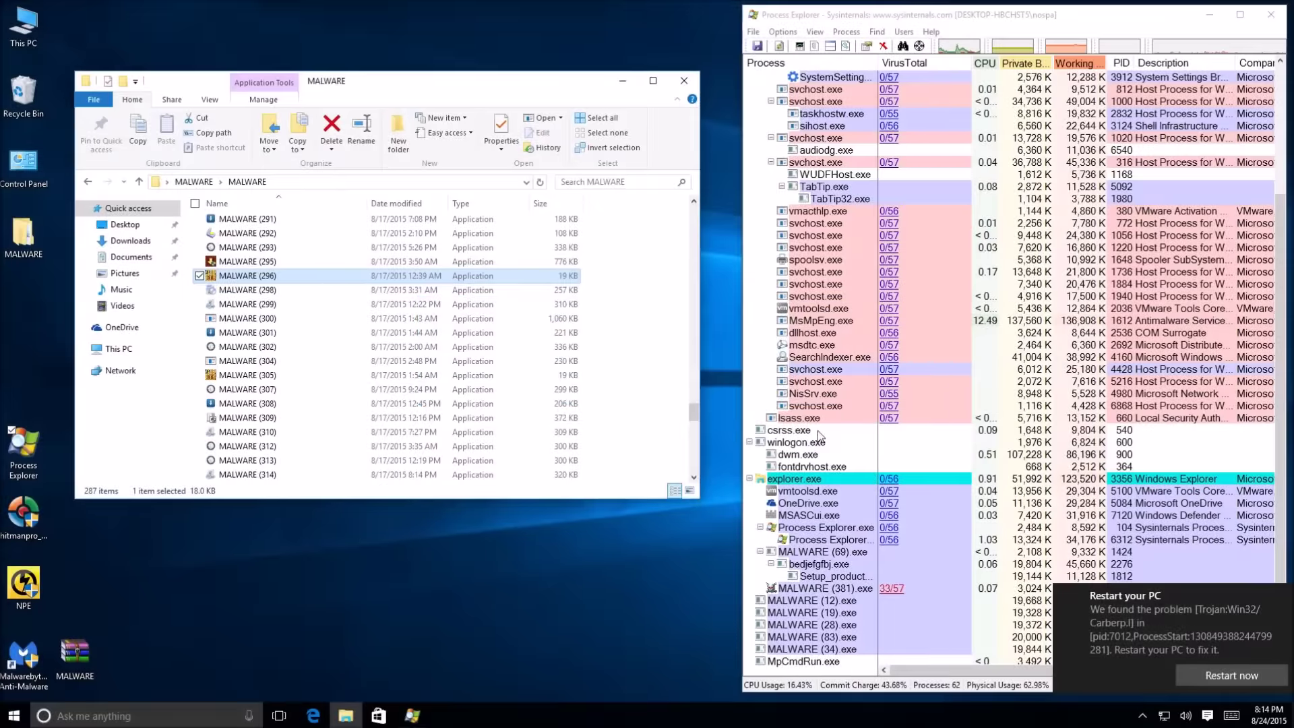
left_click(1280, 597)
Step: Run MALWARE (283) and approve its admin prompt
scroll(347, 298, "up", 3)
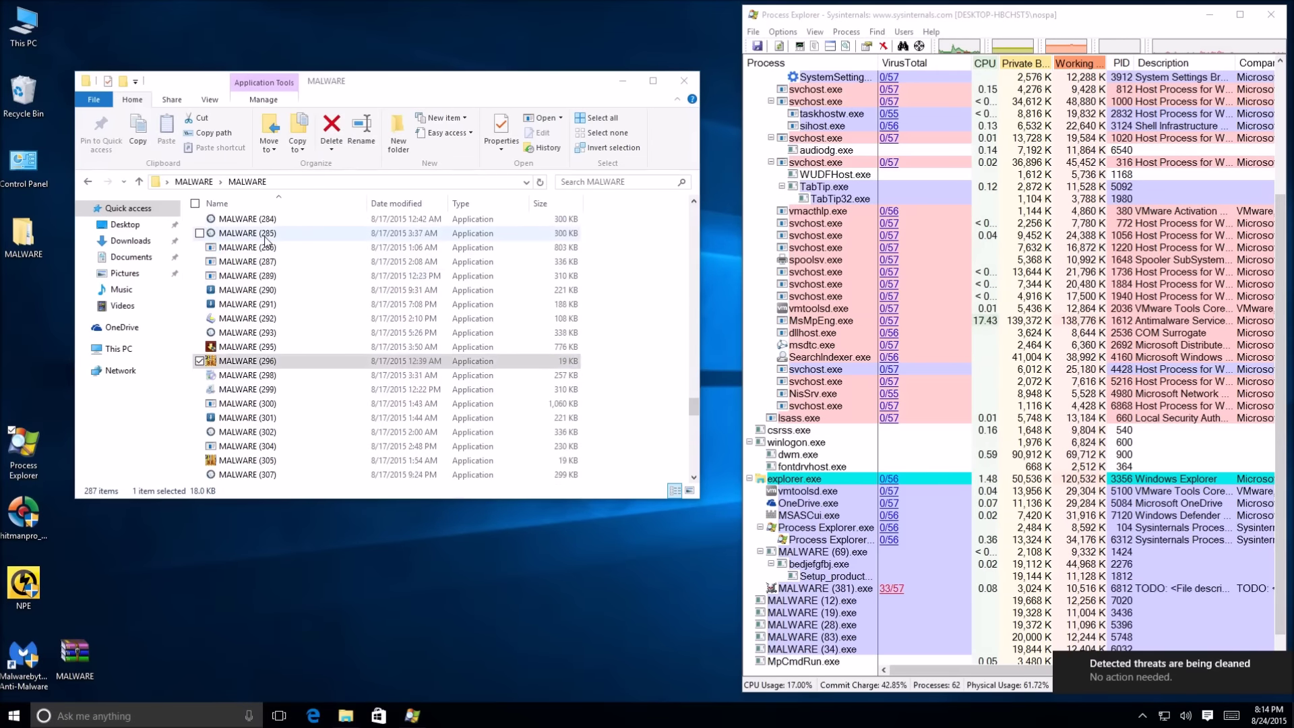
left_click(262, 249)
double_click(262, 249)
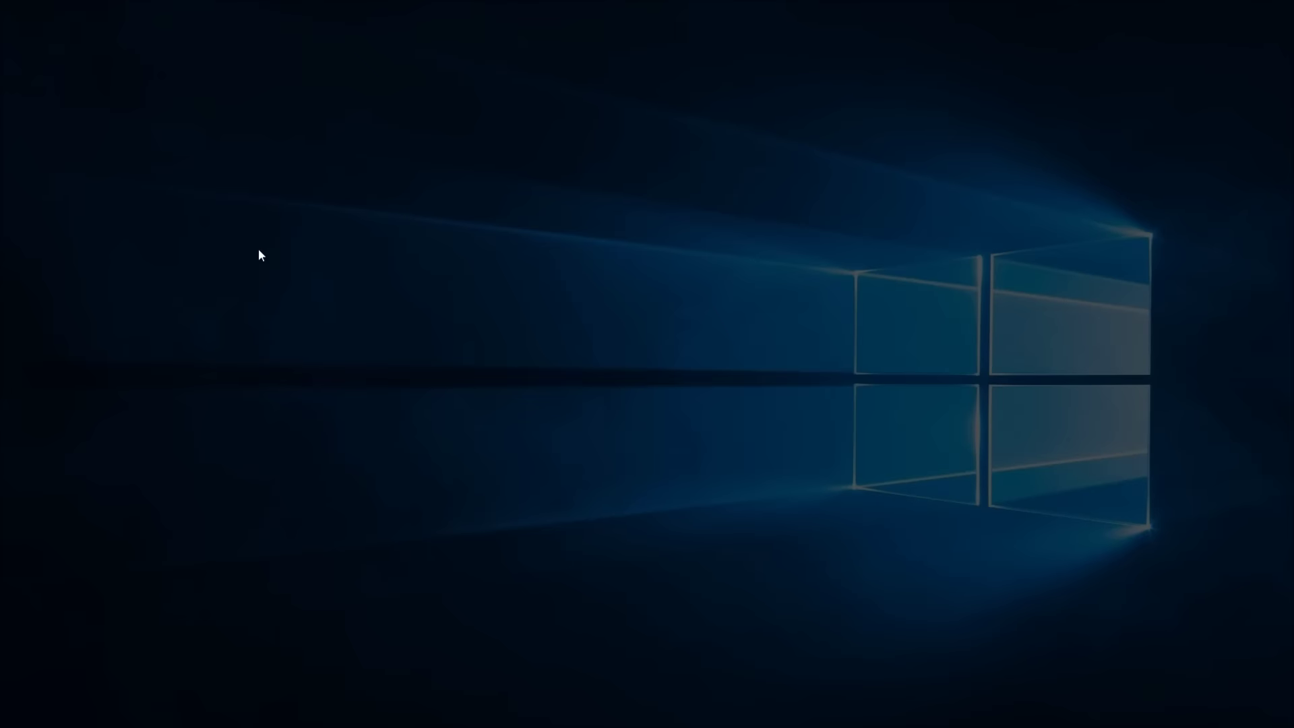
left_click(704, 384)
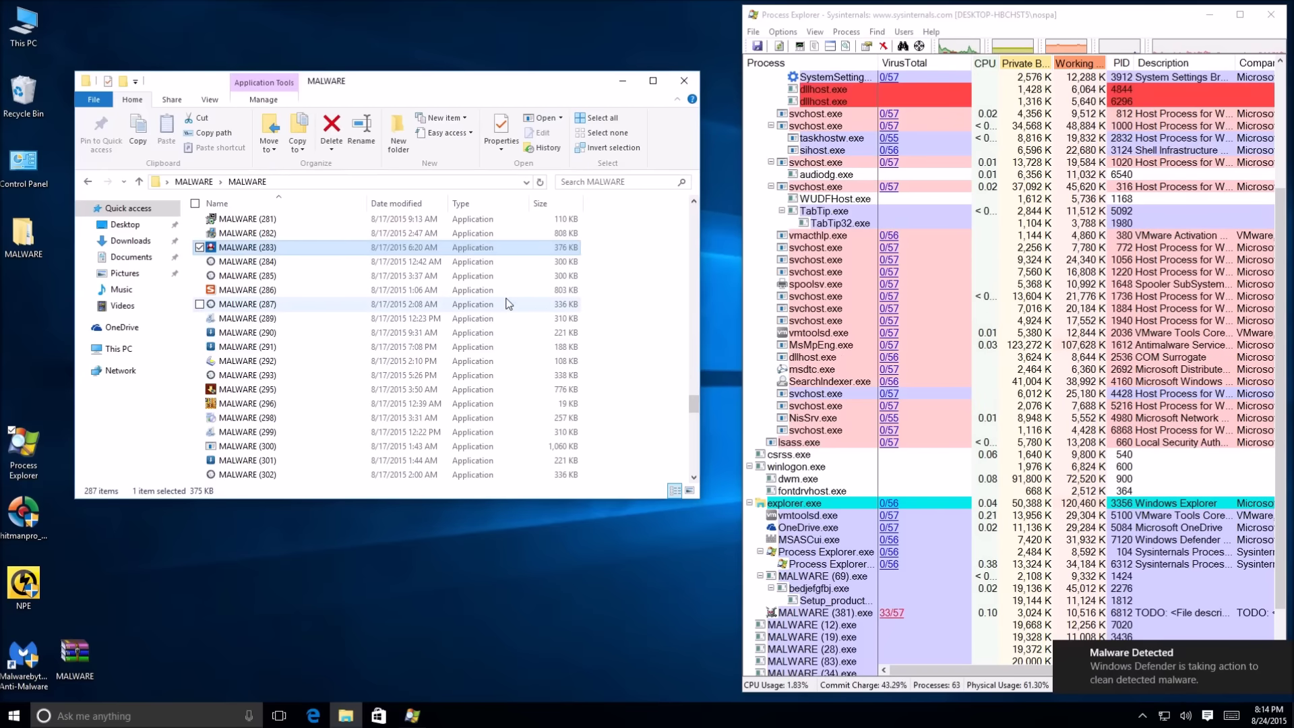
Step: Launch MALWARE (263) and finish Windows Media Player's first-run setup with recommended settings
scroll(885, 589, "down", 1)
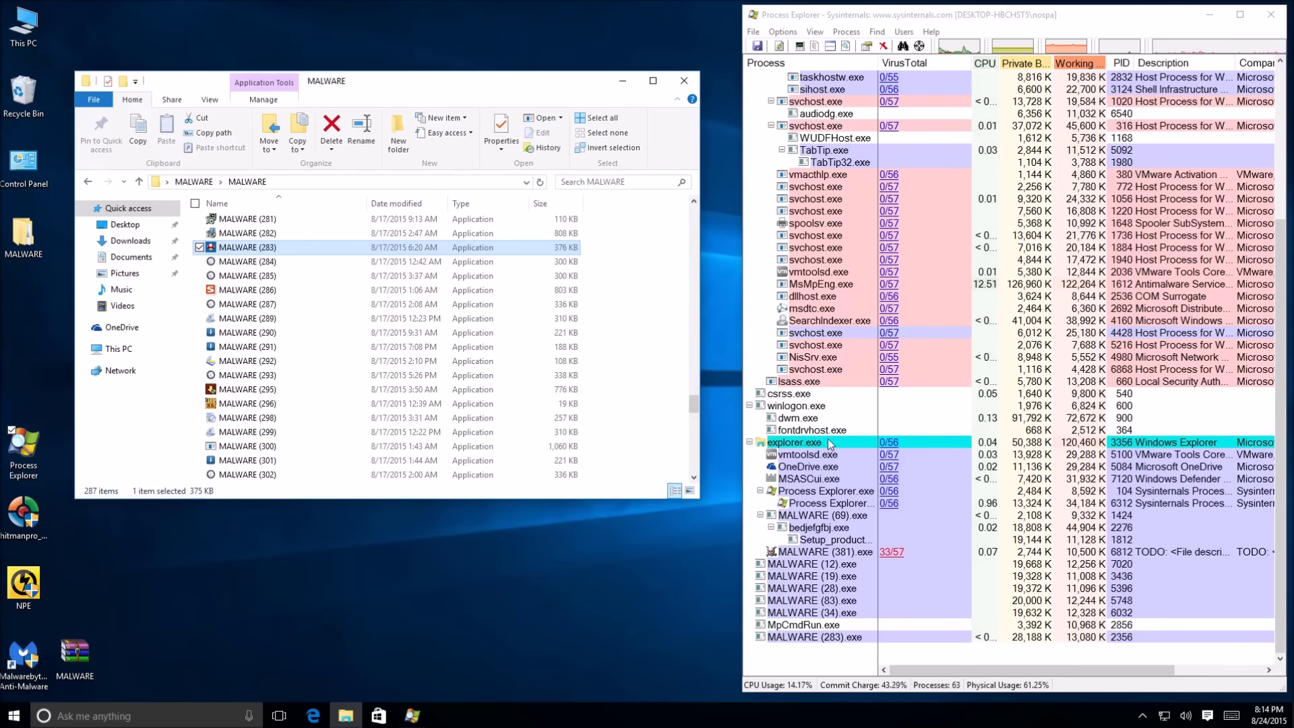
scroll(615, 329, "up", 2)
scroll(605, 319, "up", 2)
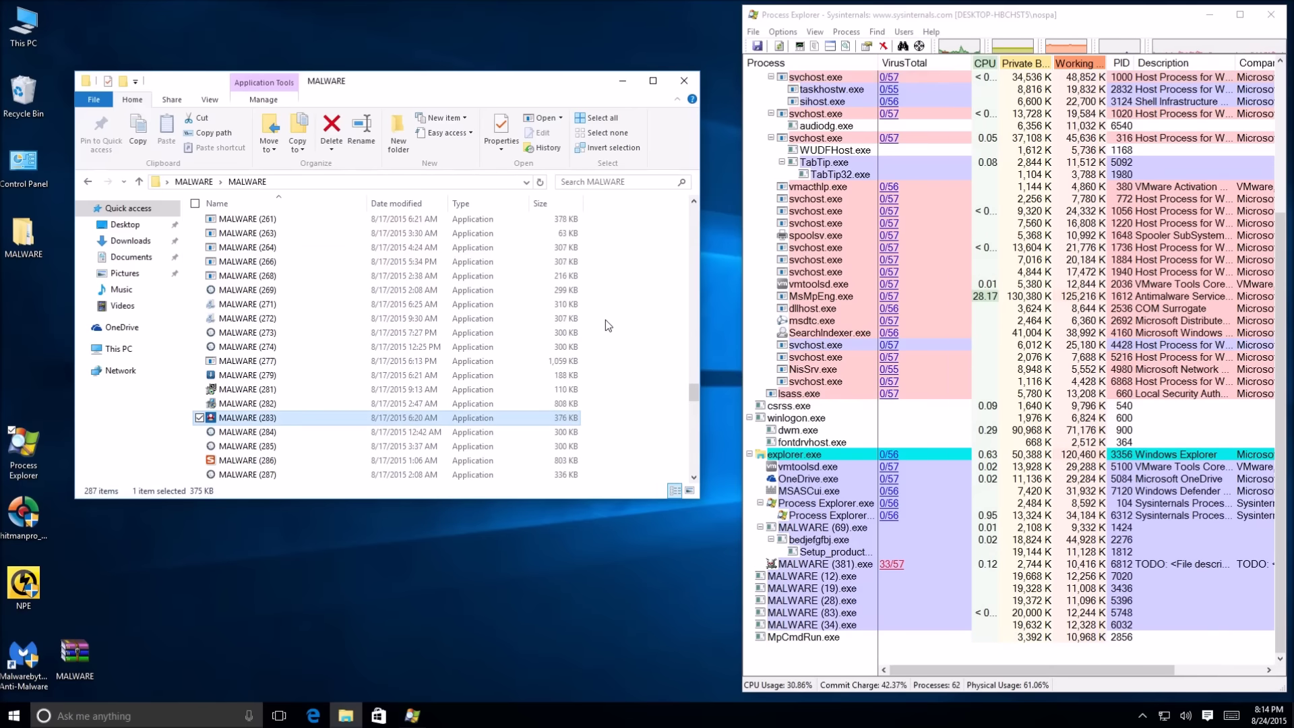
double_click(338, 233)
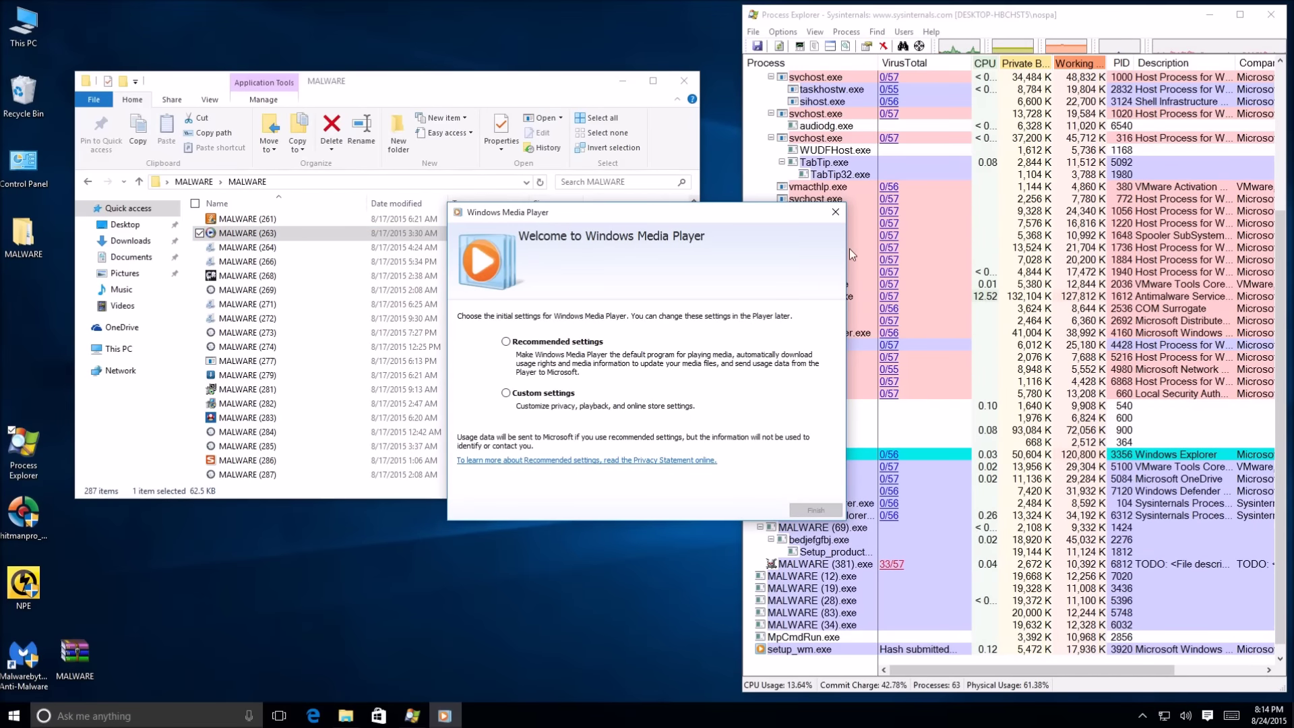
left_click(540, 347)
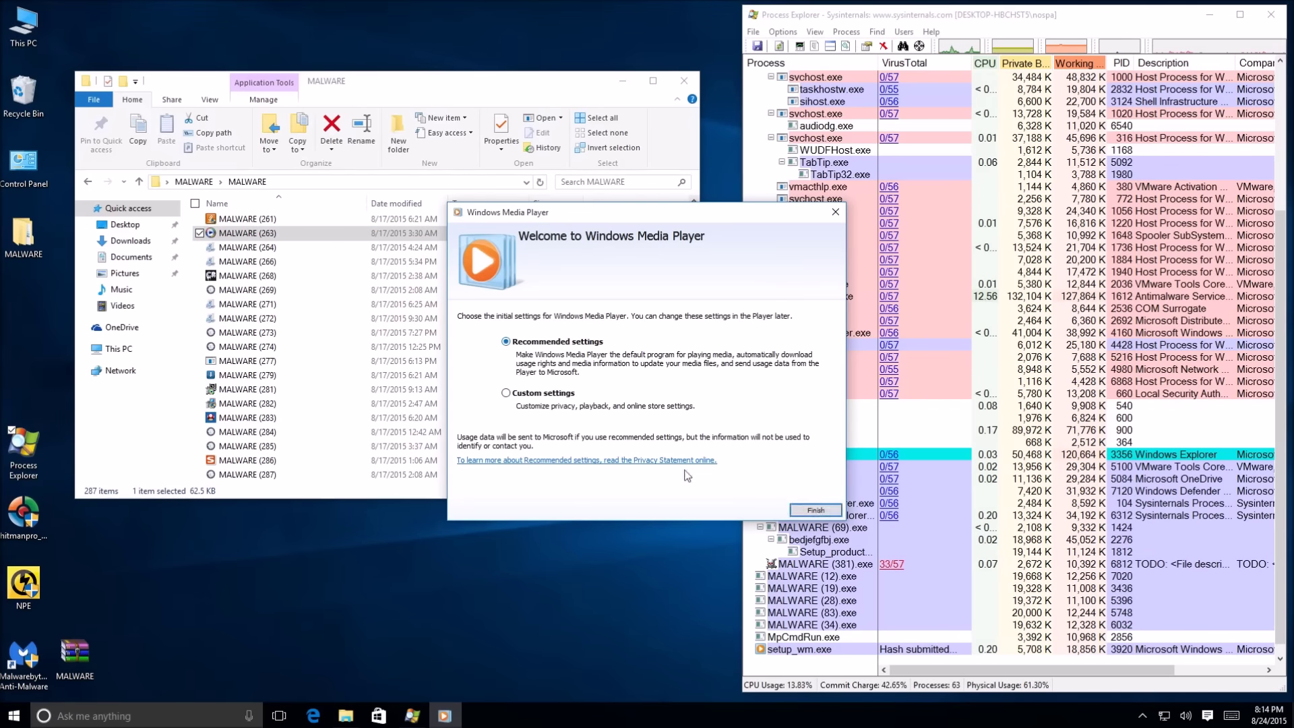
left_click(815, 511)
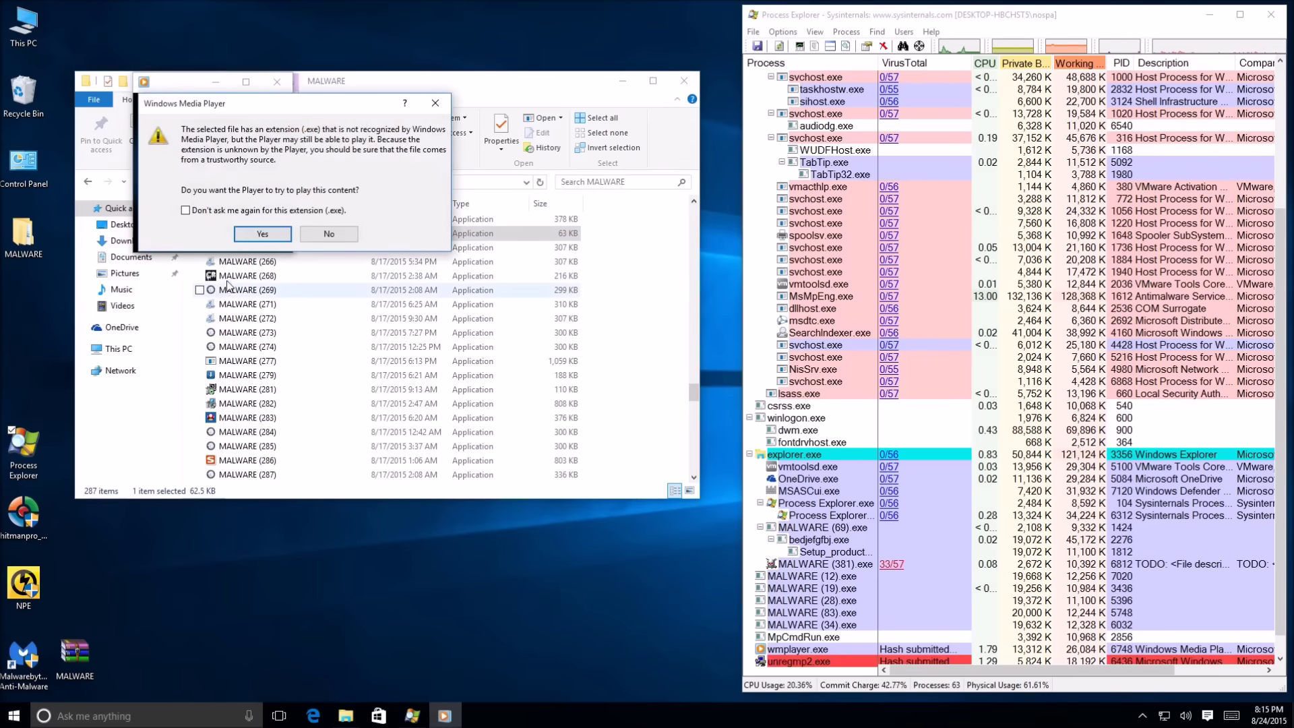
Step: Let the player try the file, dismiss its can't-play errors twice, and close Windows Media Player
left_click(263, 234)
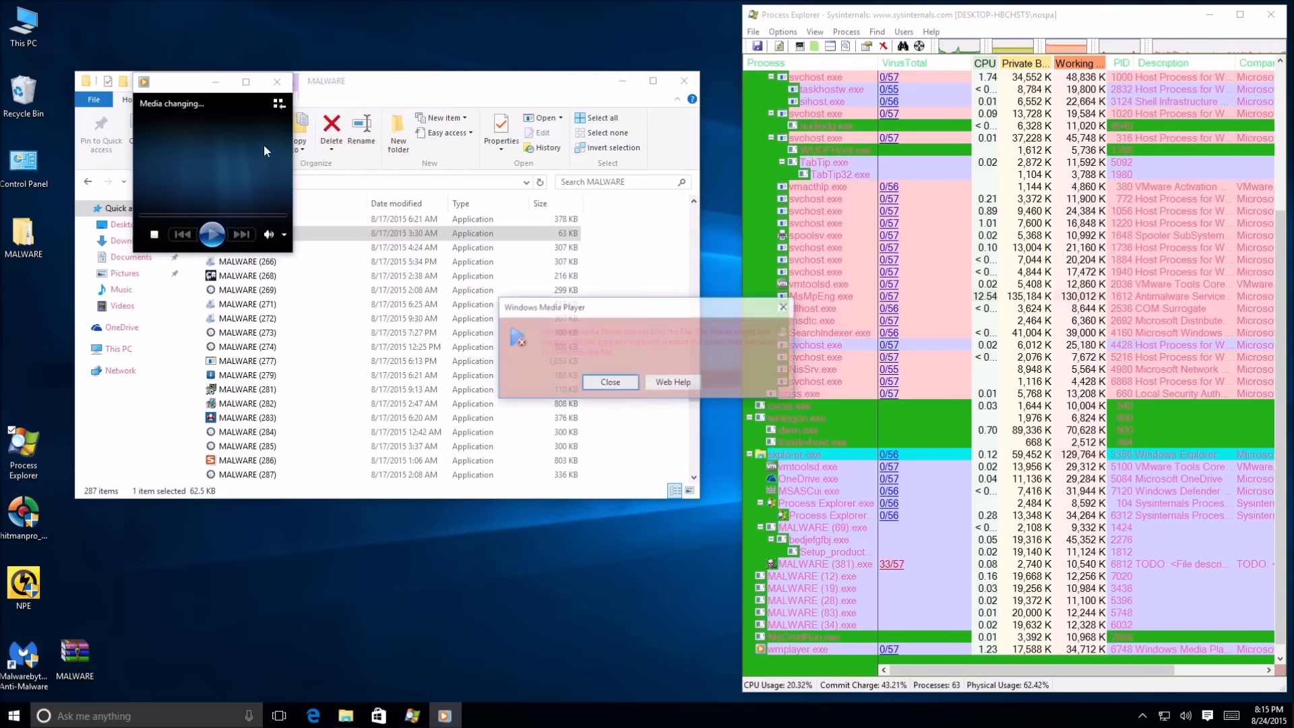
left_click(610, 382)
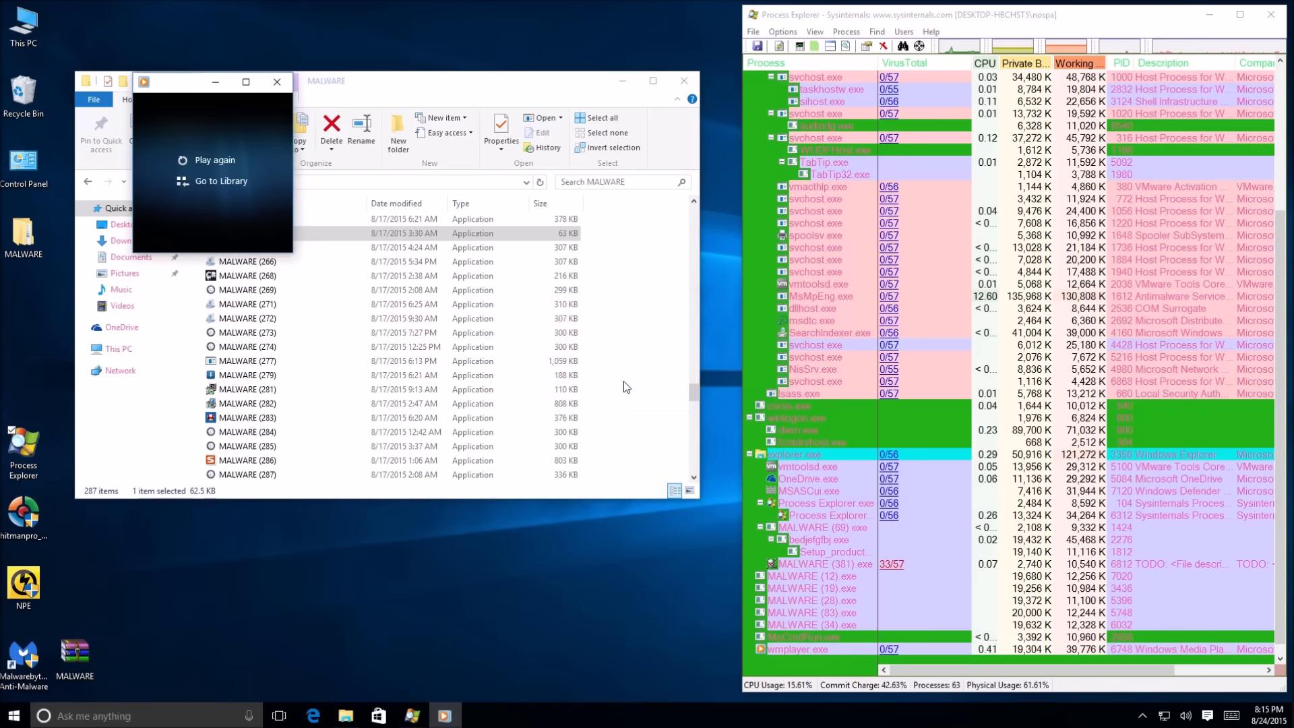
left_click(236, 164)
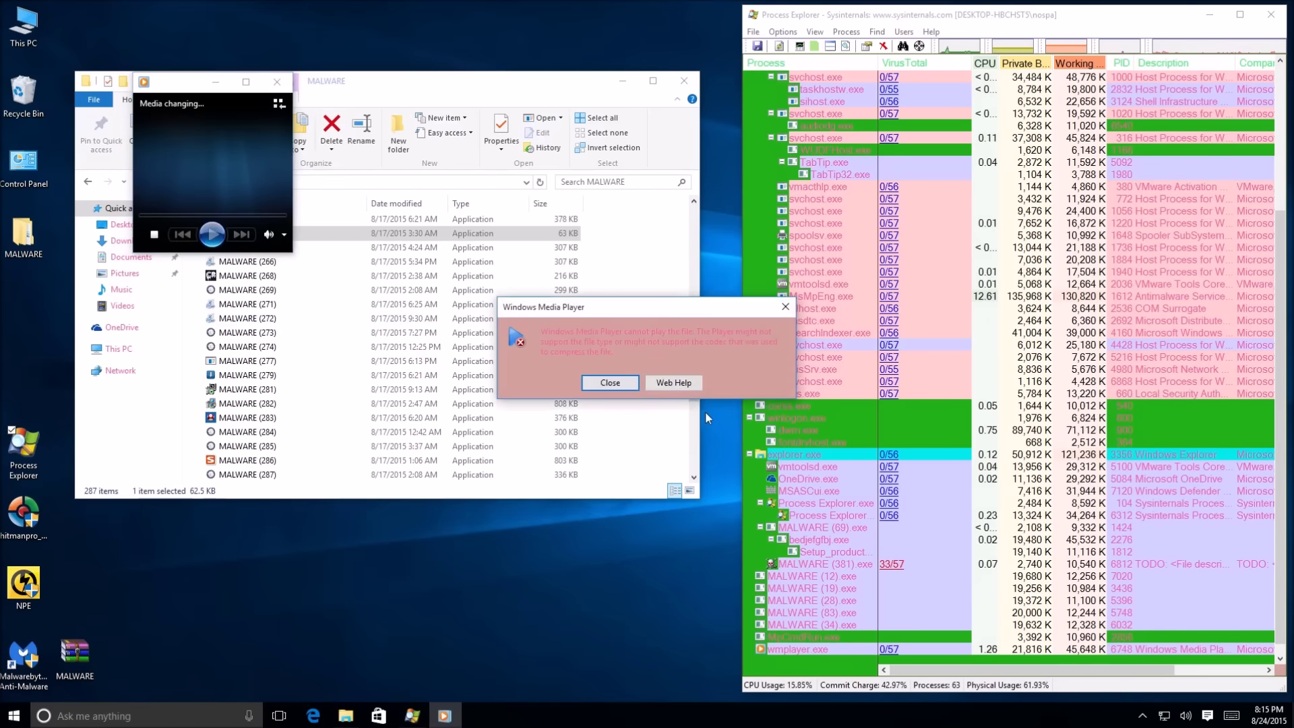
left_click(634, 383)
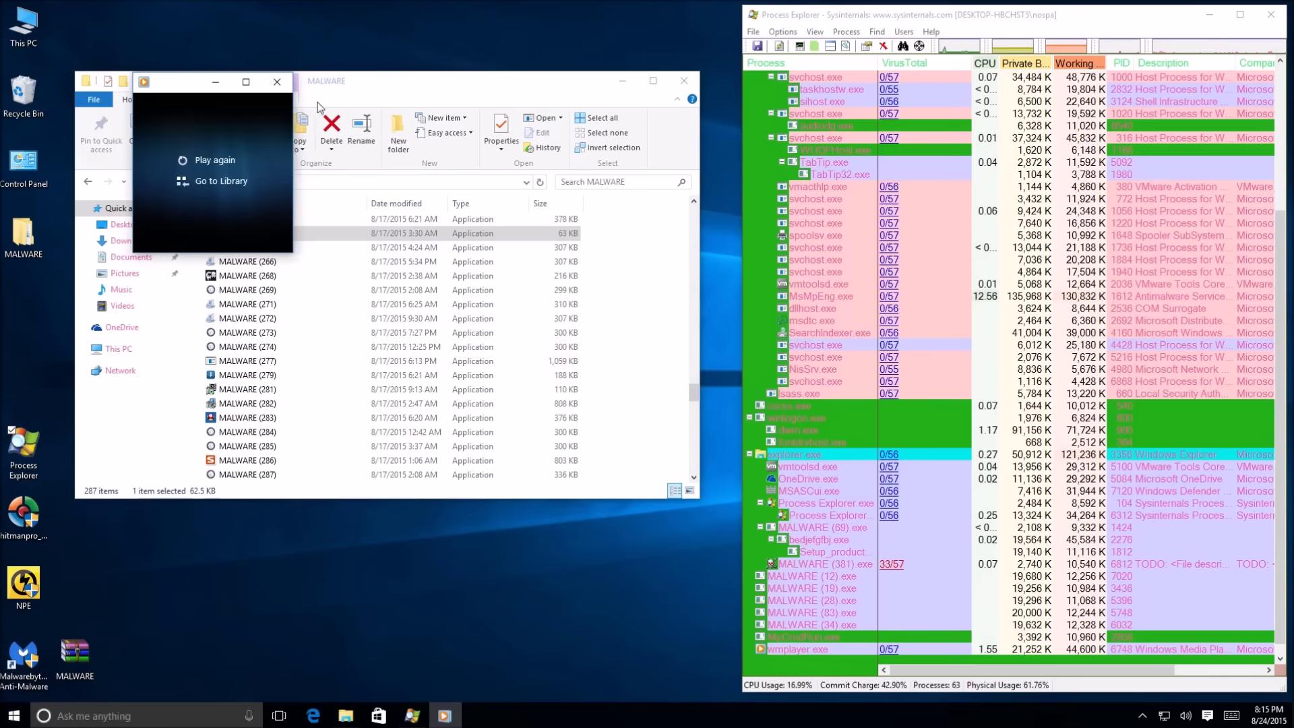
left_click(277, 83)
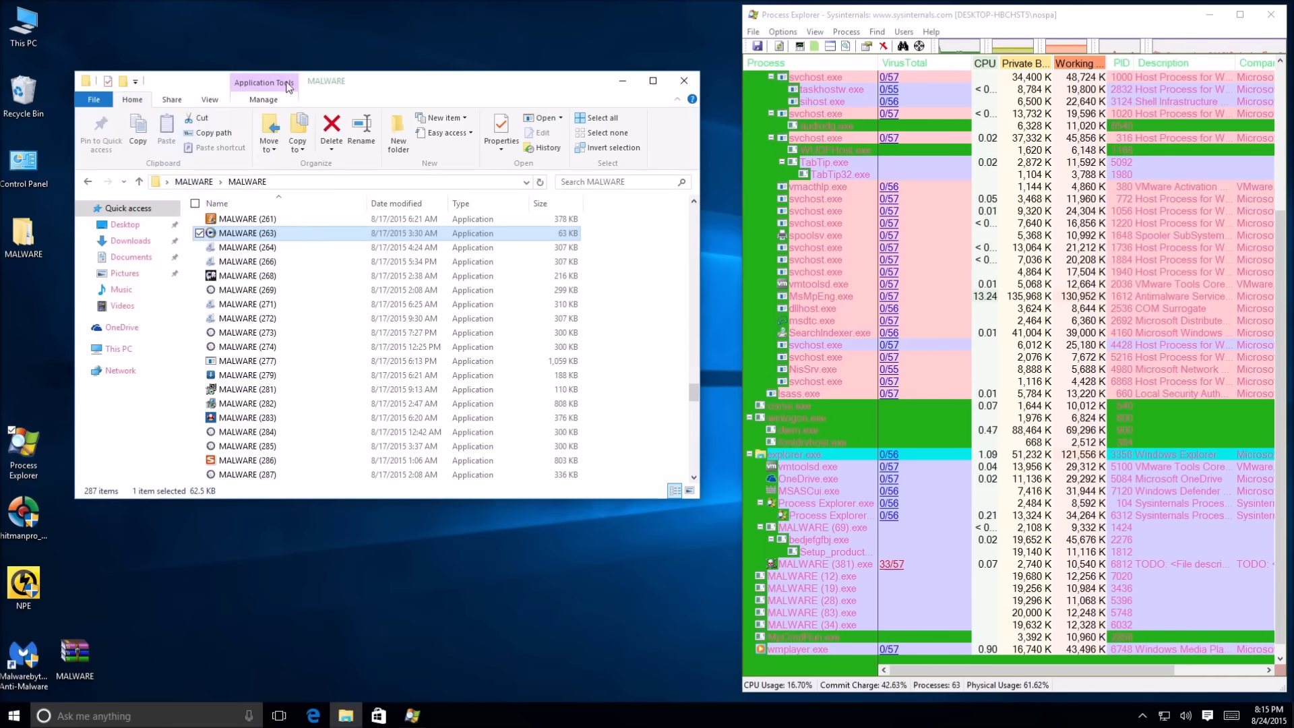
Step: Open This PC from the desktop and close it again
left_click(13, 43)
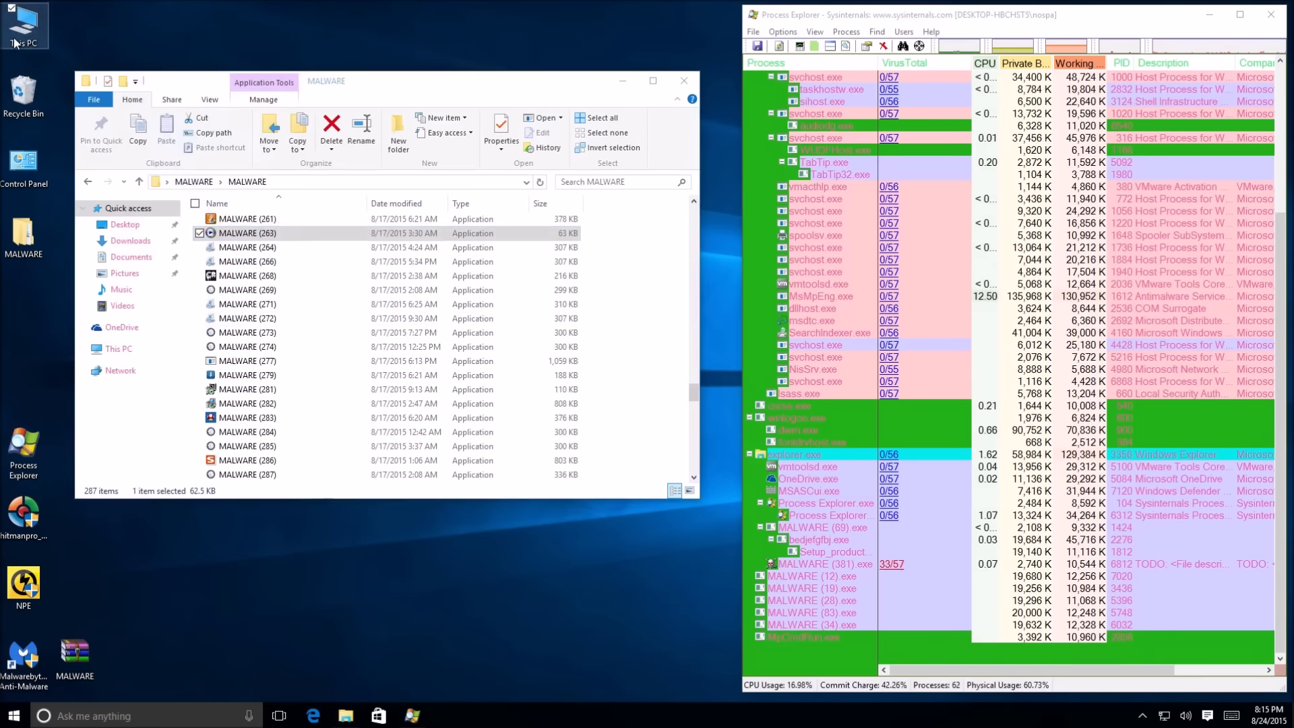
double_click(13, 43)
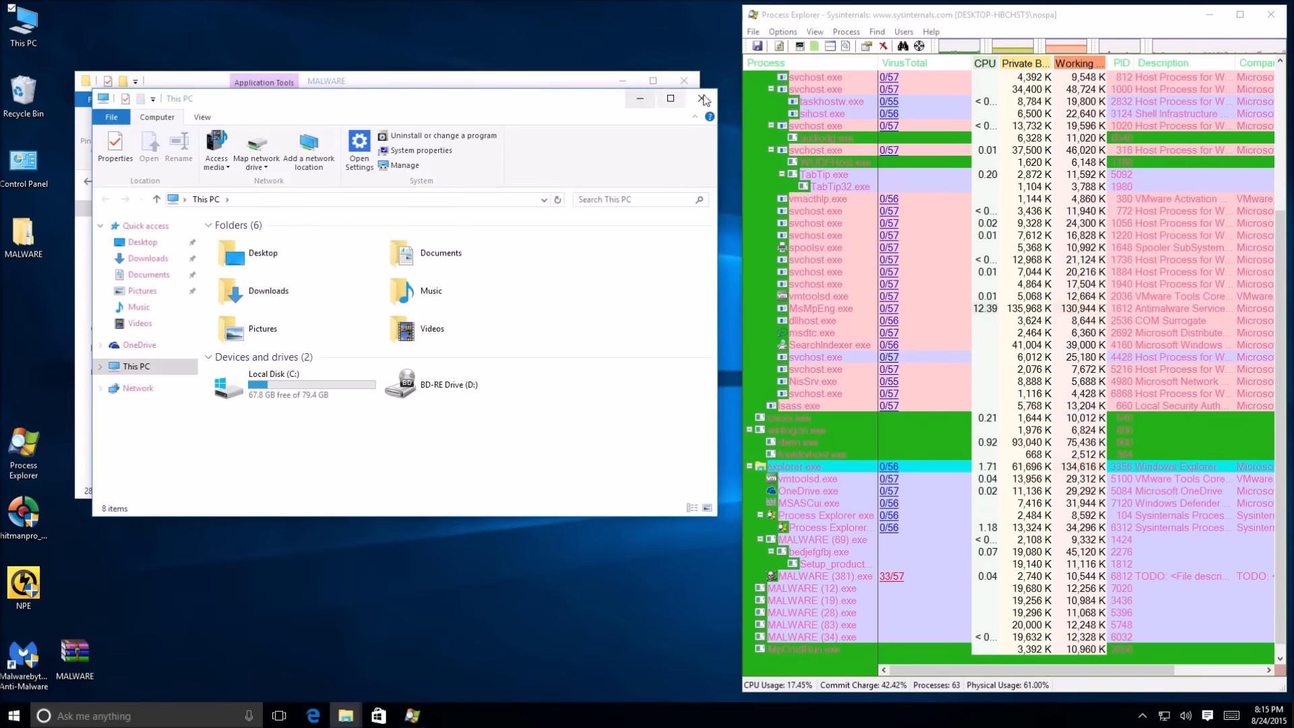
left_click(702, 99)
Step: Open Personalization's Themes page and its classic Theme settings window
right_click(390, 603)
left_click(343, 593)
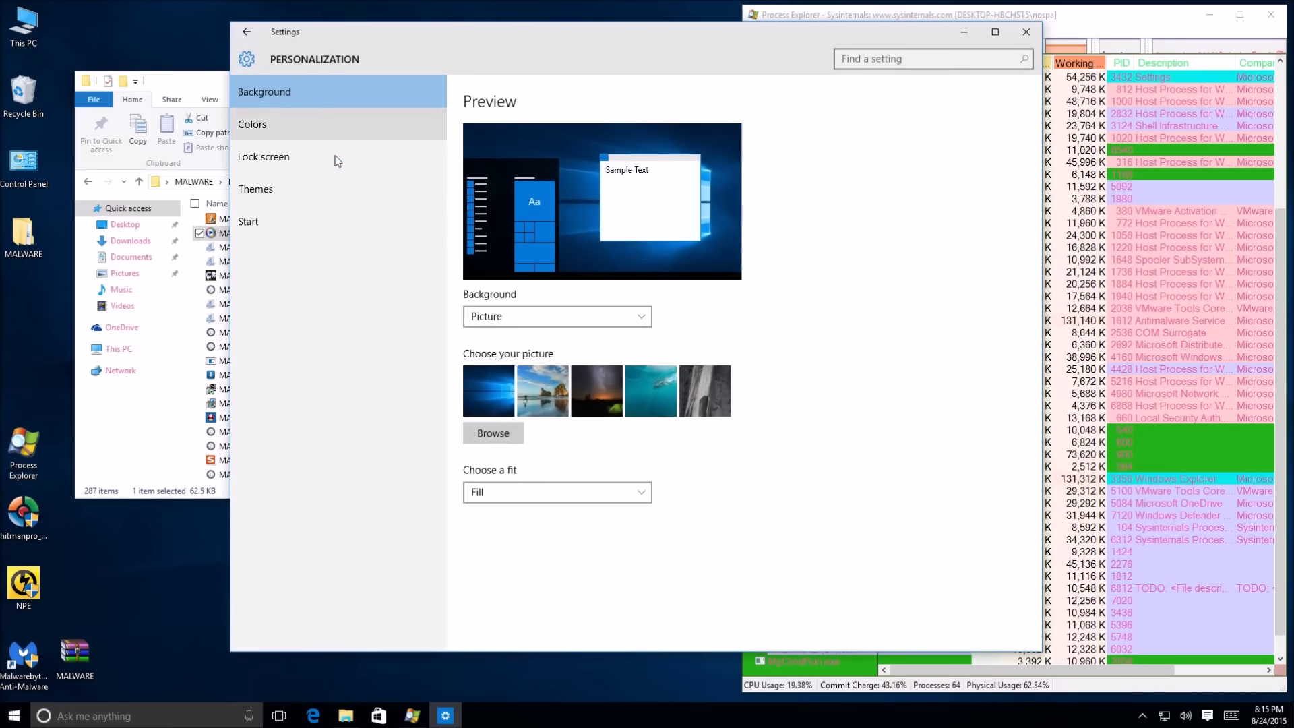
left_click(333, 186)
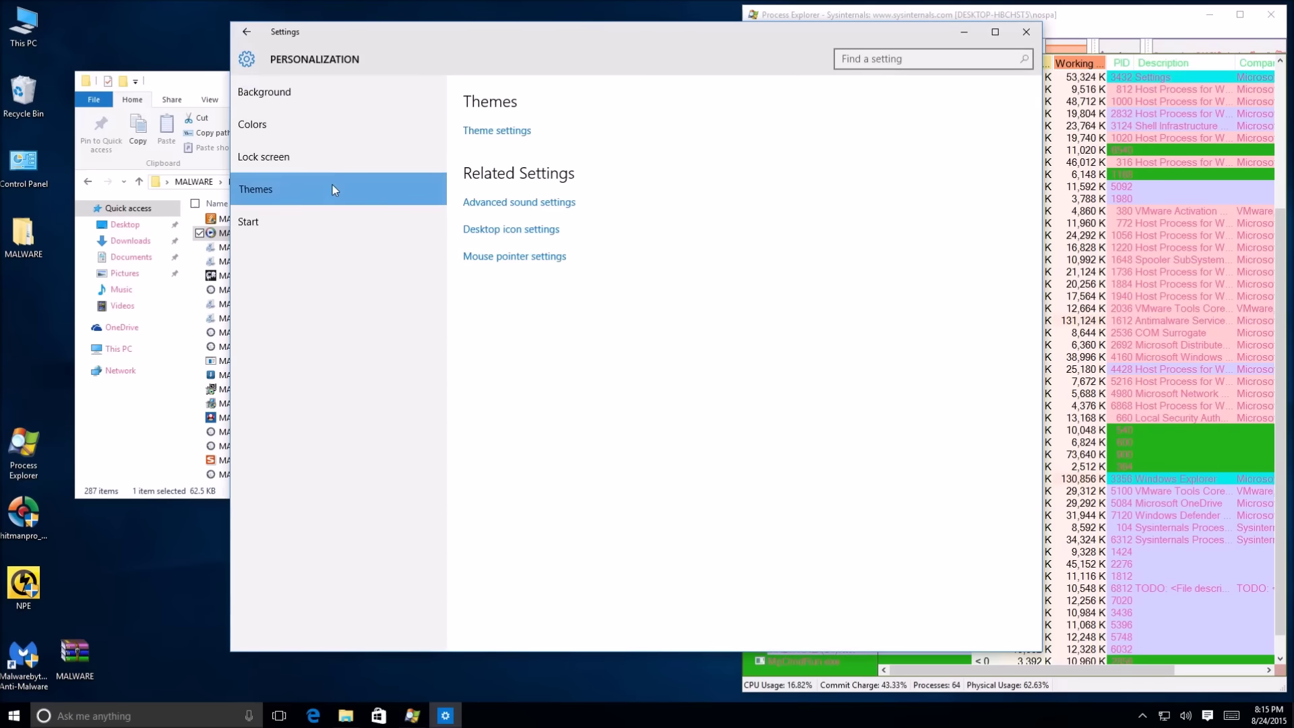
left_click(481, 132)
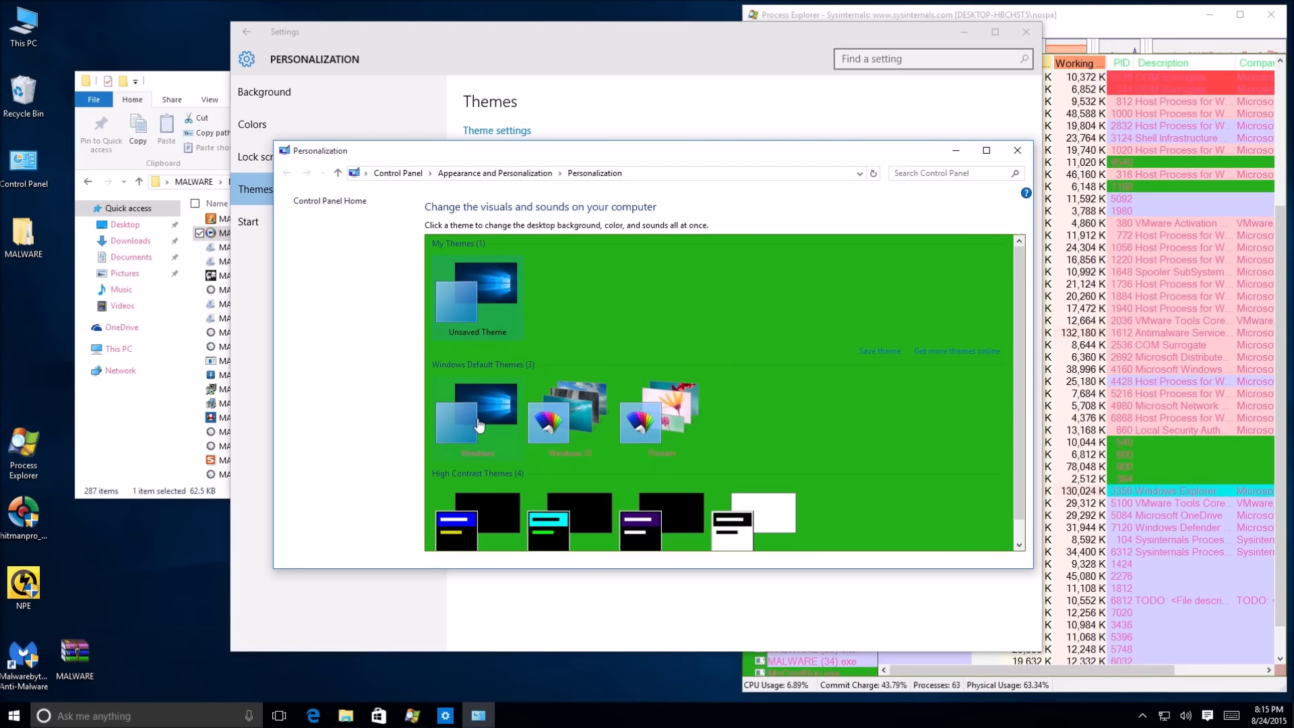
scroll(480, 424, "down", 1)
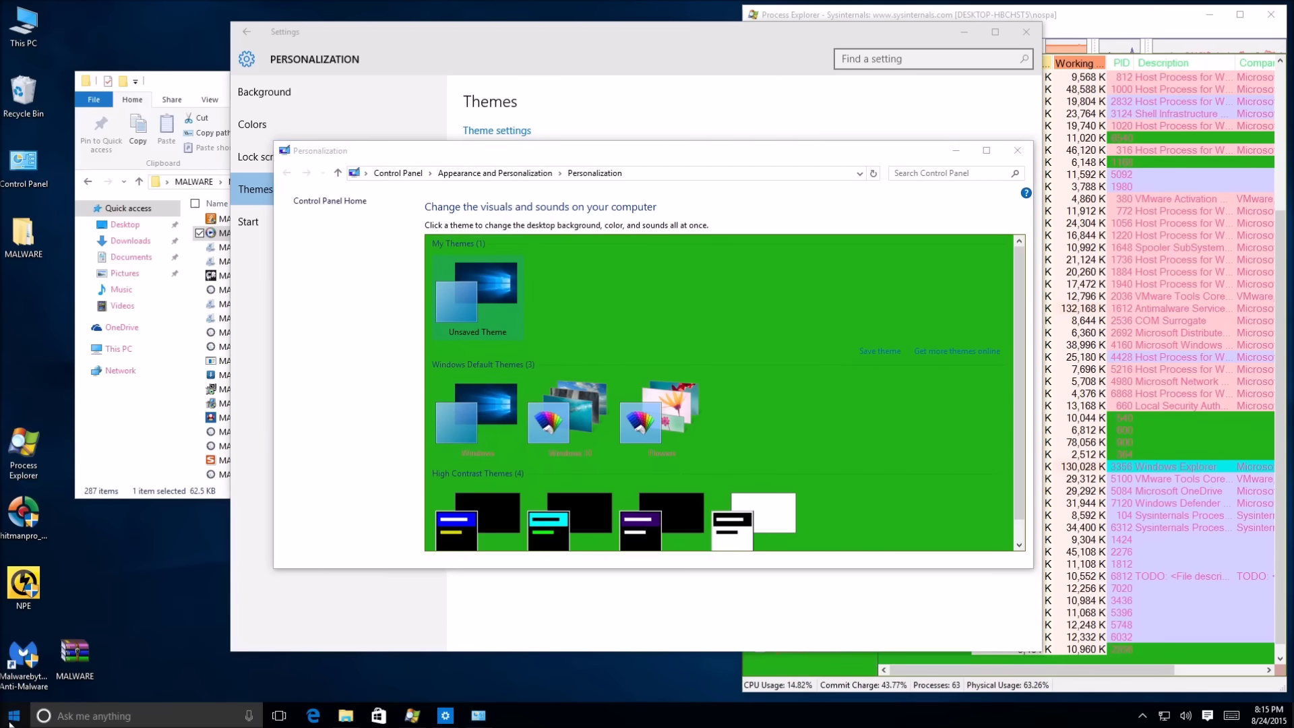
Step: Apply the Unsaved Theme, then close the classic personalization and Settings windows
left_click(13, 715)
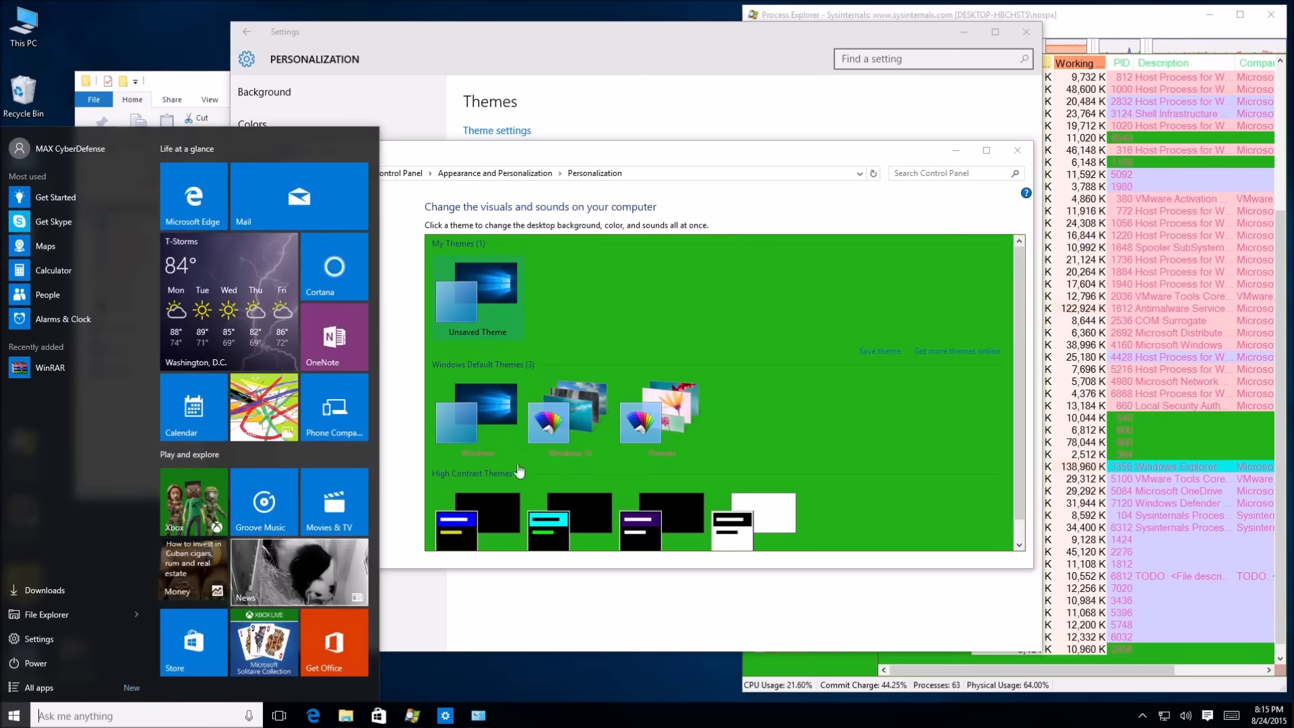
left_click(645, 306)
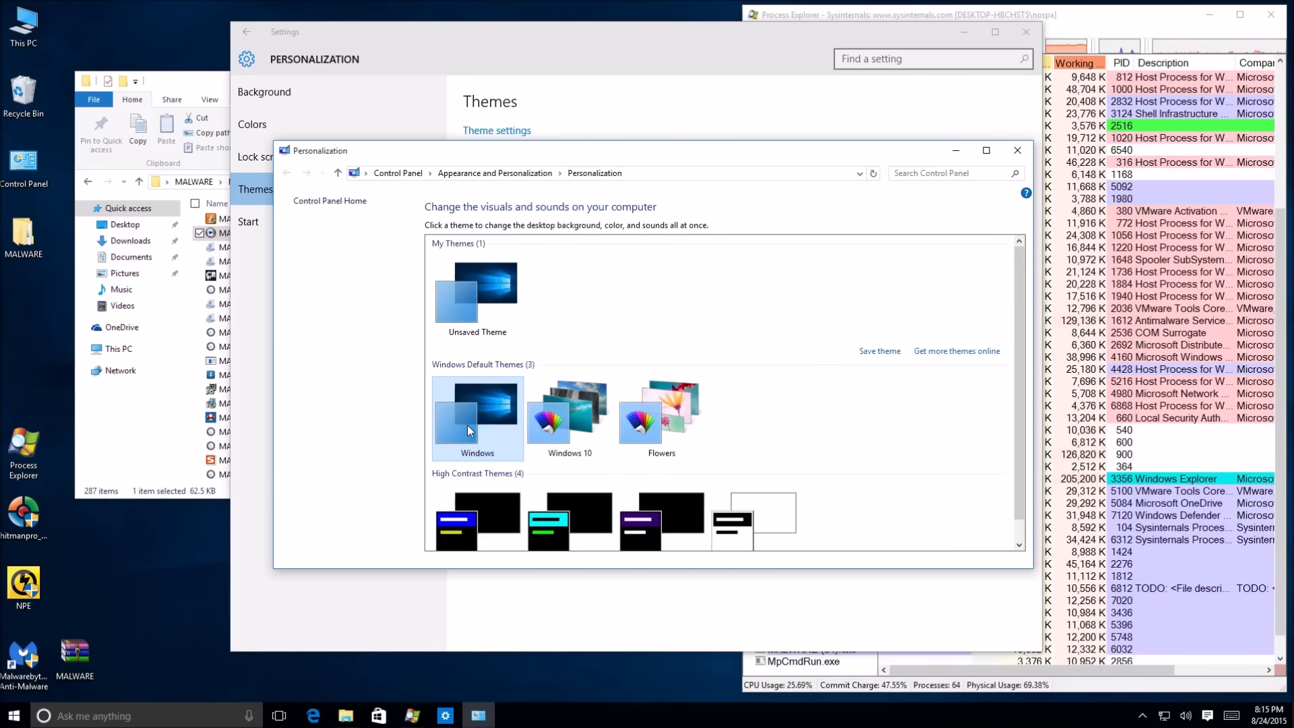
left_click(494, 316)
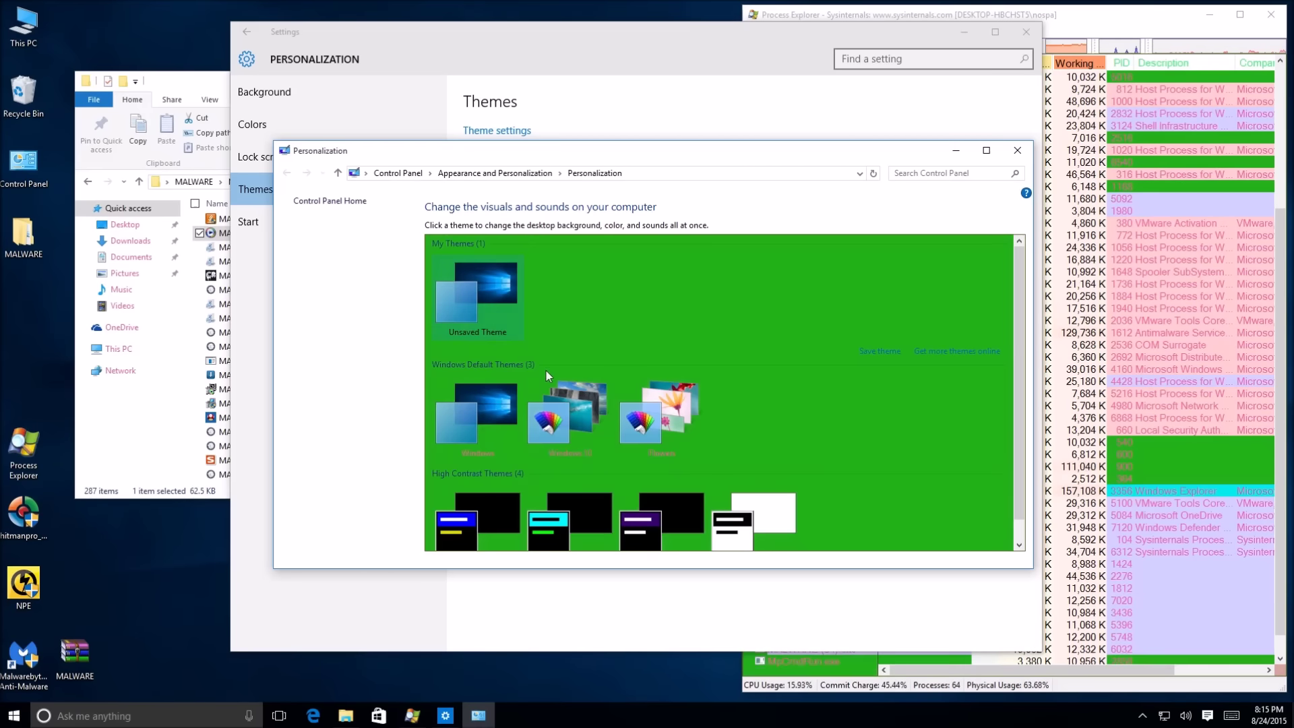
left_click(1016, 151)
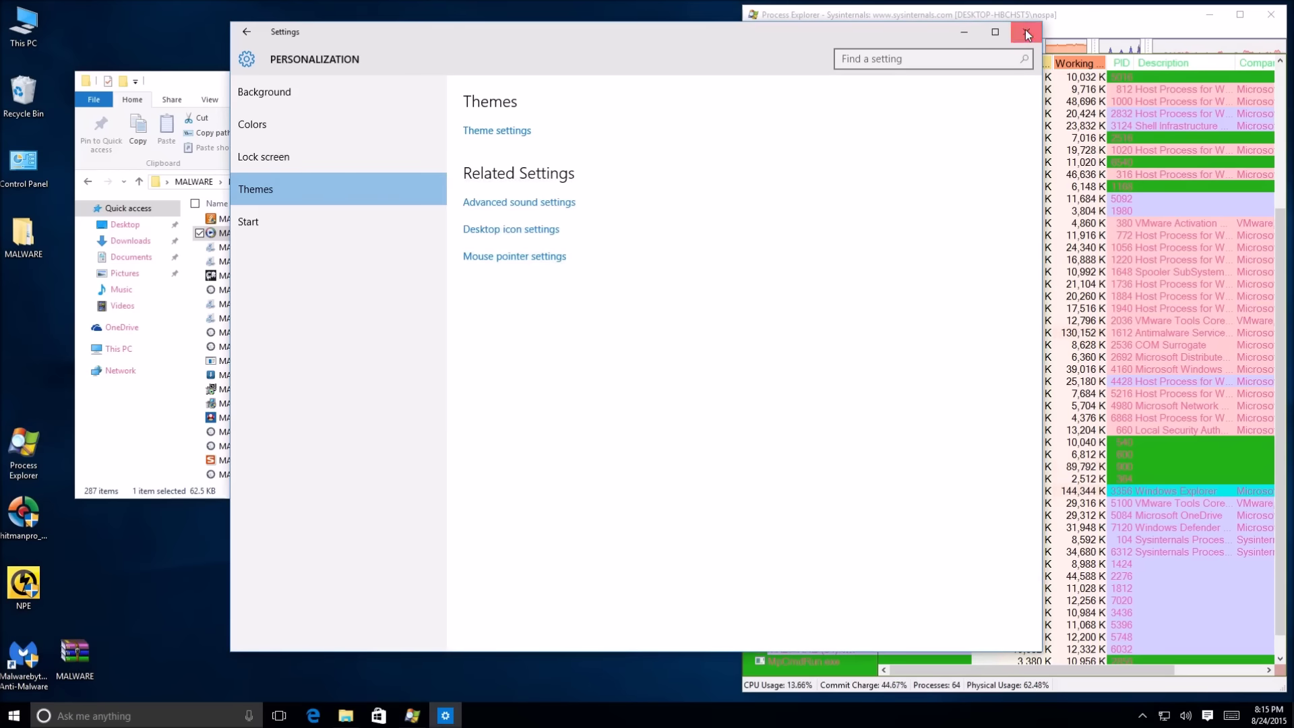
left_click(1027, 35)
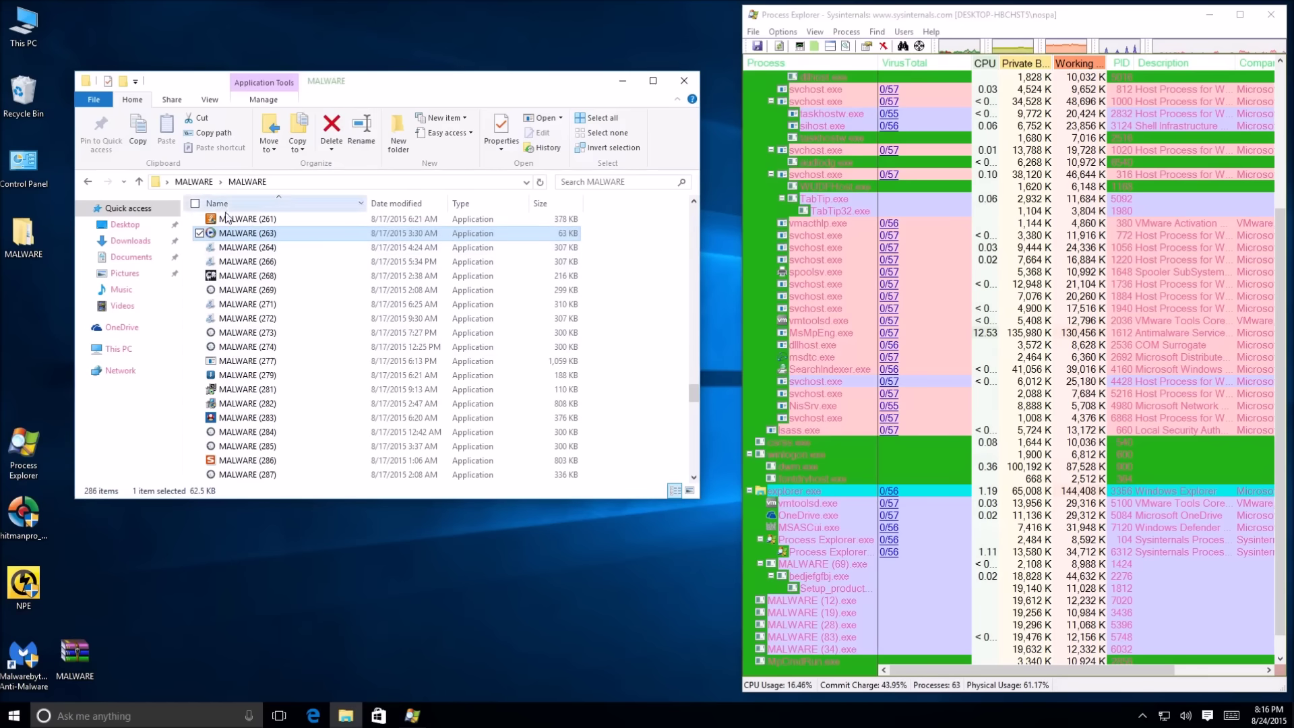
Step: Run MALWARE (261) with admin approval, then MALWARE (234), dismissing its system error
double_click(247, 222)
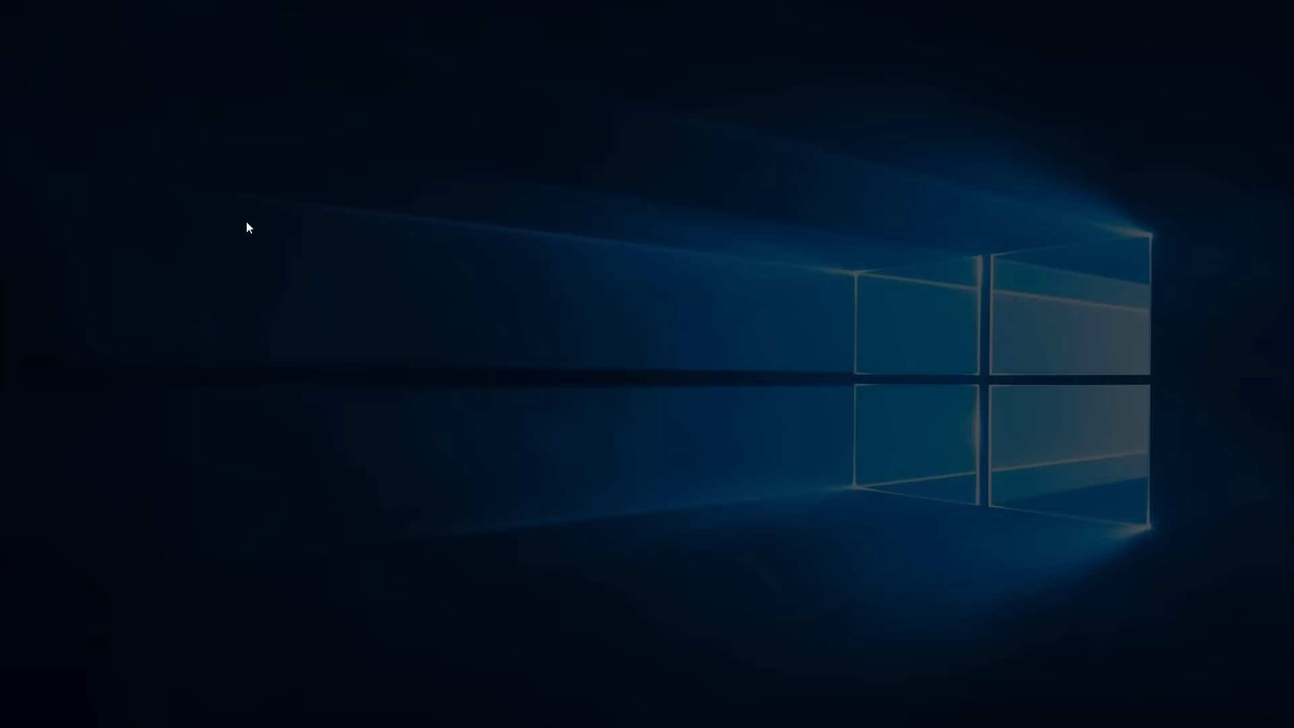
left_click(707, 385)
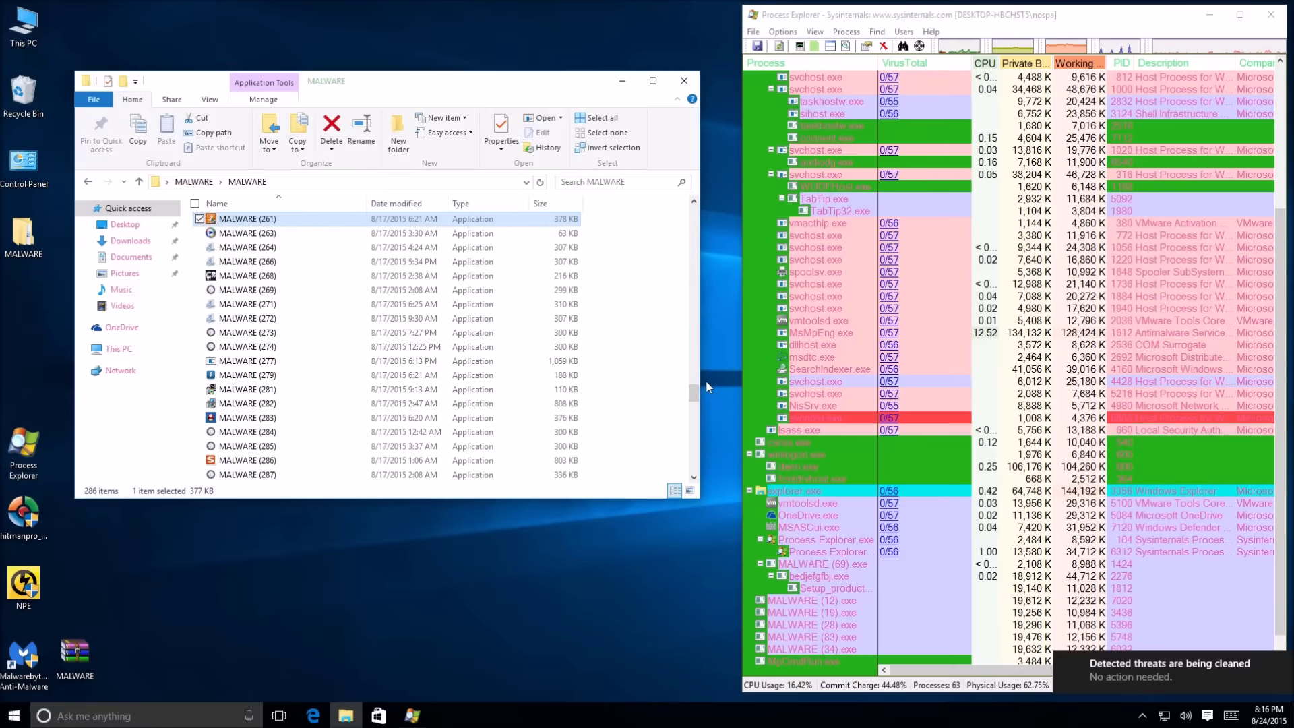
left_click(694, 201)
left_click(693, 201)
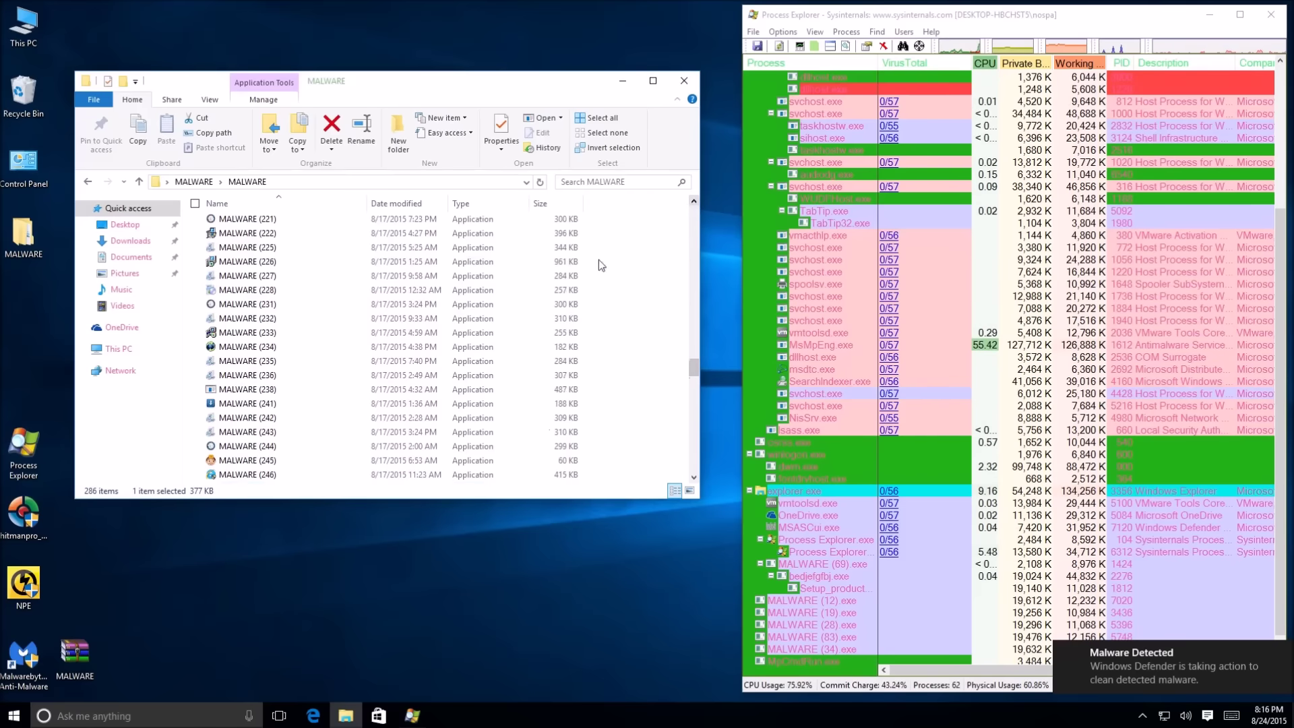
double_click(227, 347)
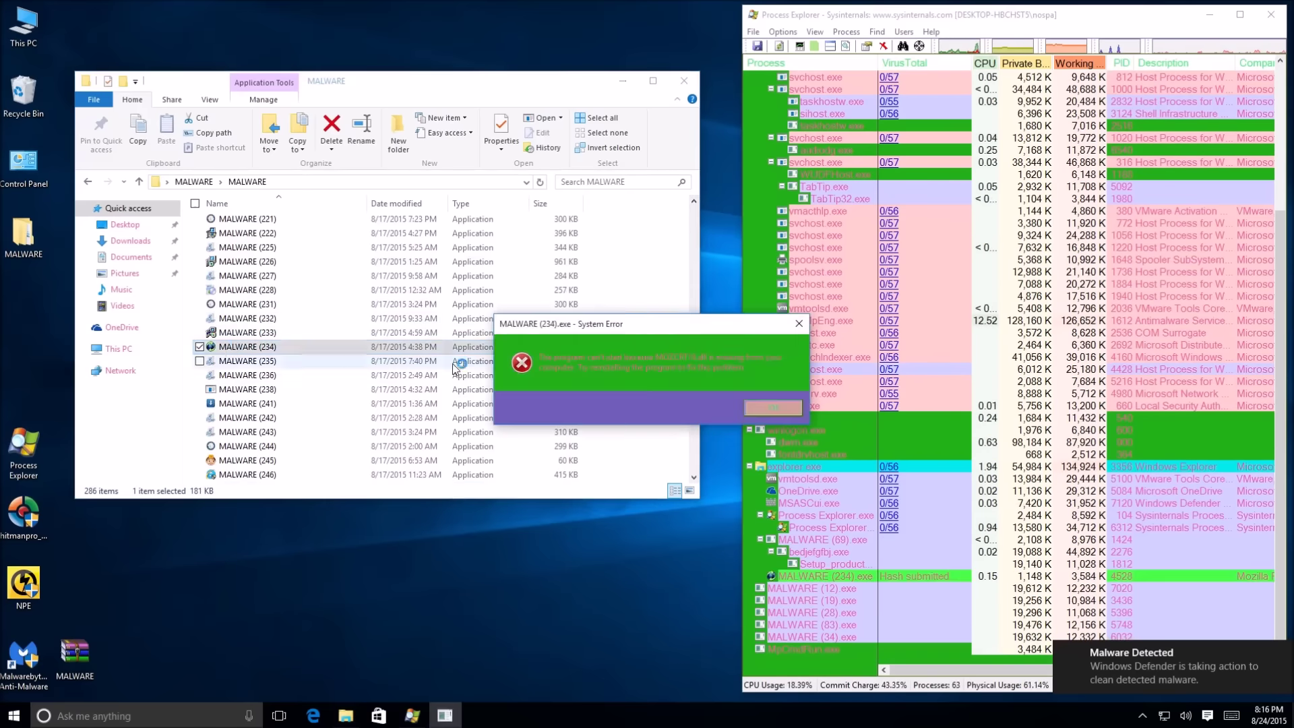
left_click(758, 412)
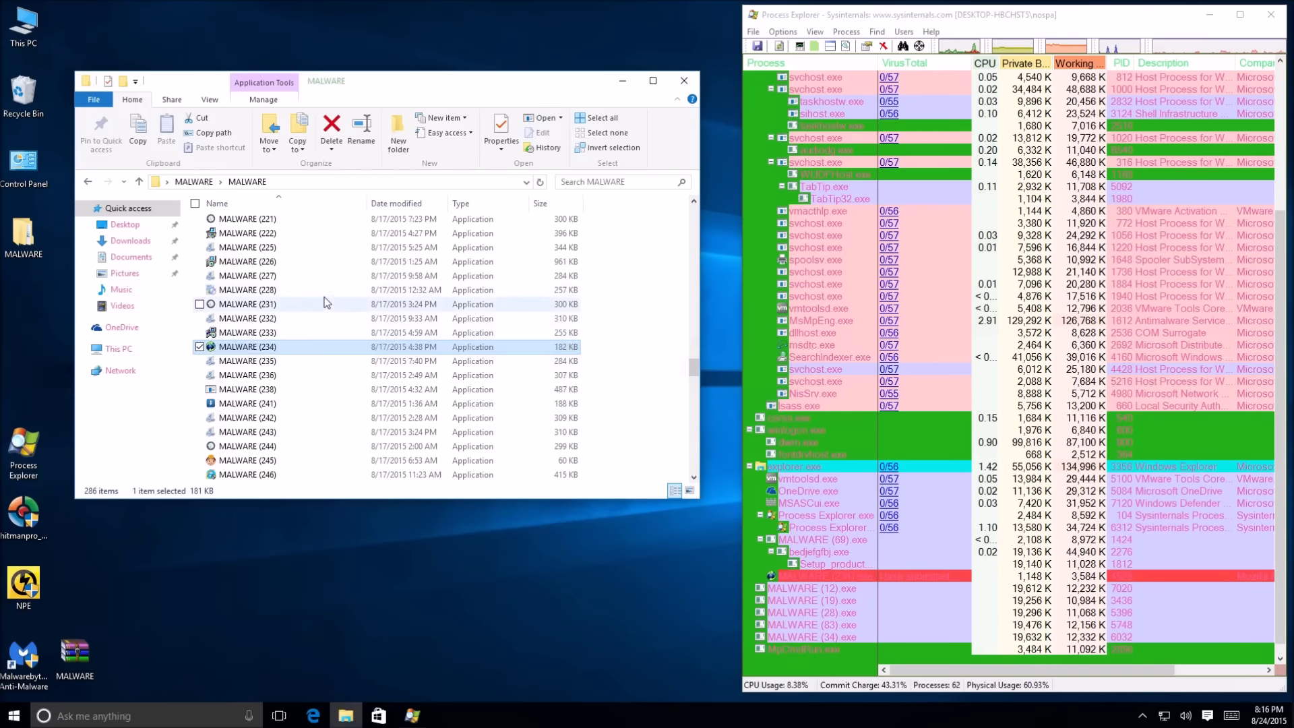
Step: Run the MALWARE (222) sample with admin approval
left_click(279, 238)
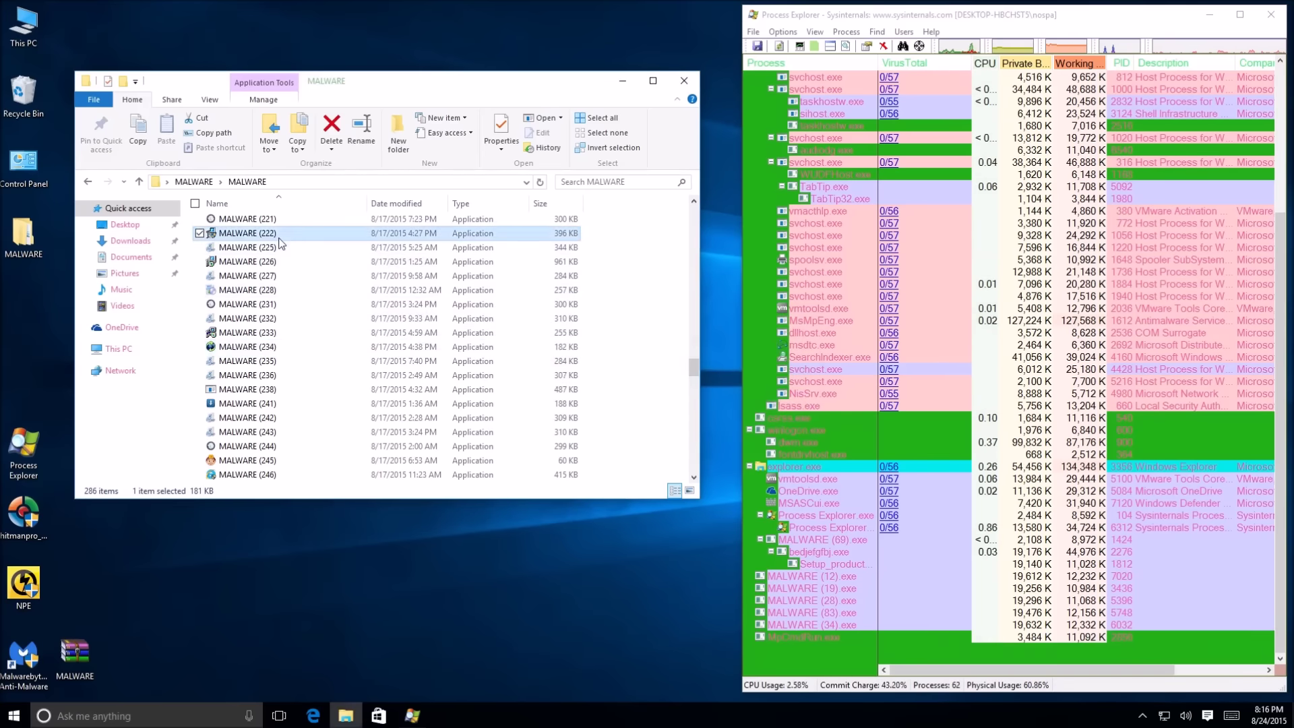
double_click(279, 237)
left_click(710, 381)
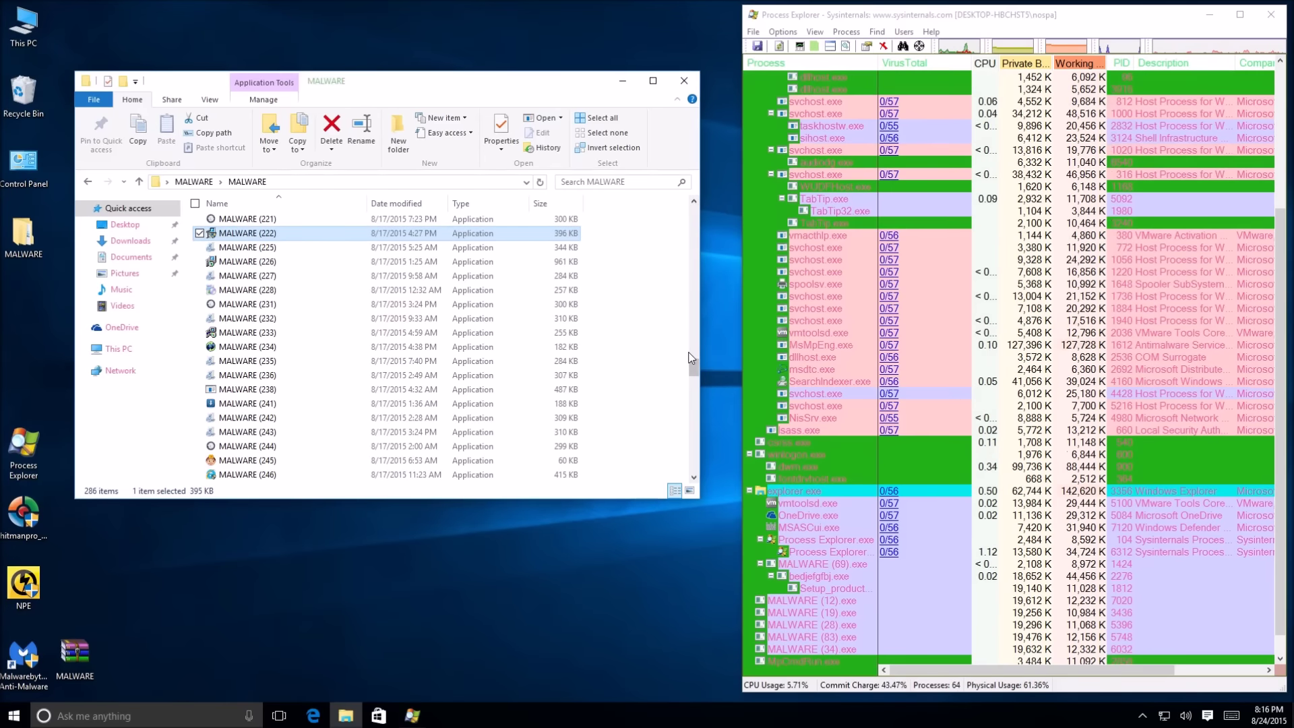
left_click_drag(690, 365, 690, 350)
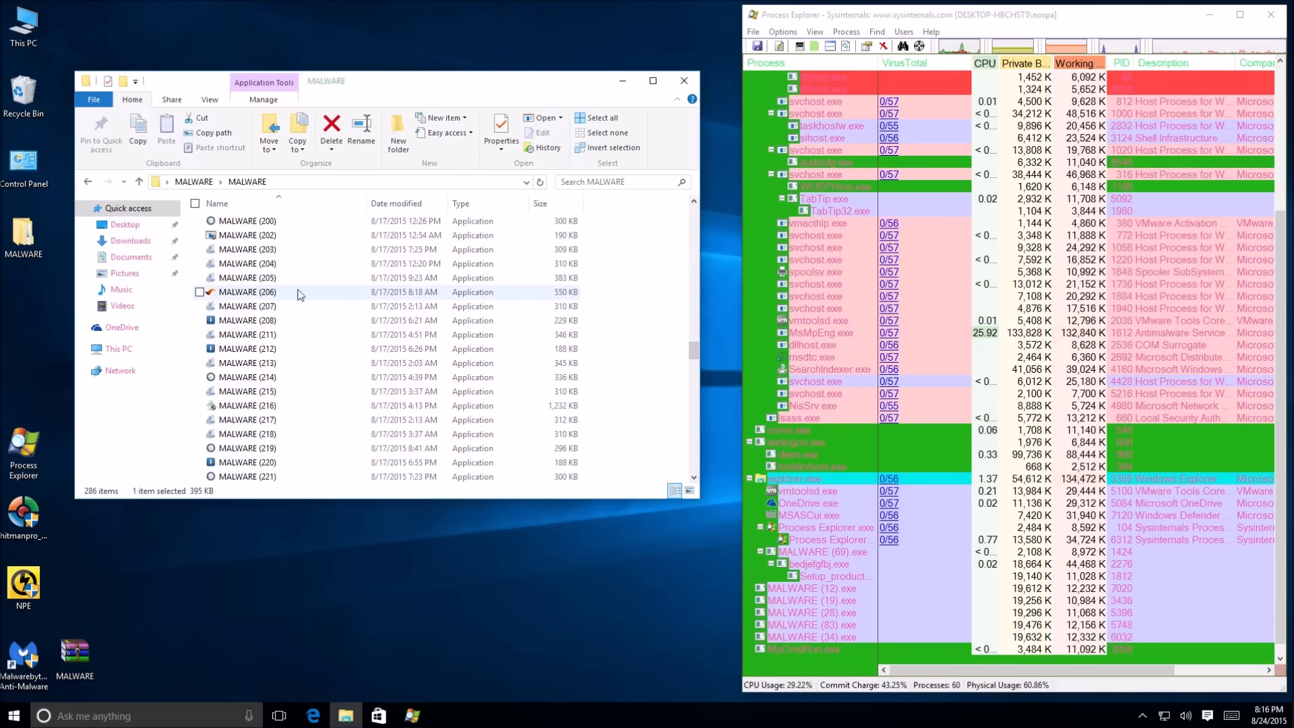
Step: Run the MALWARE (208) sample with admin rights approved
left_click(294, 293)
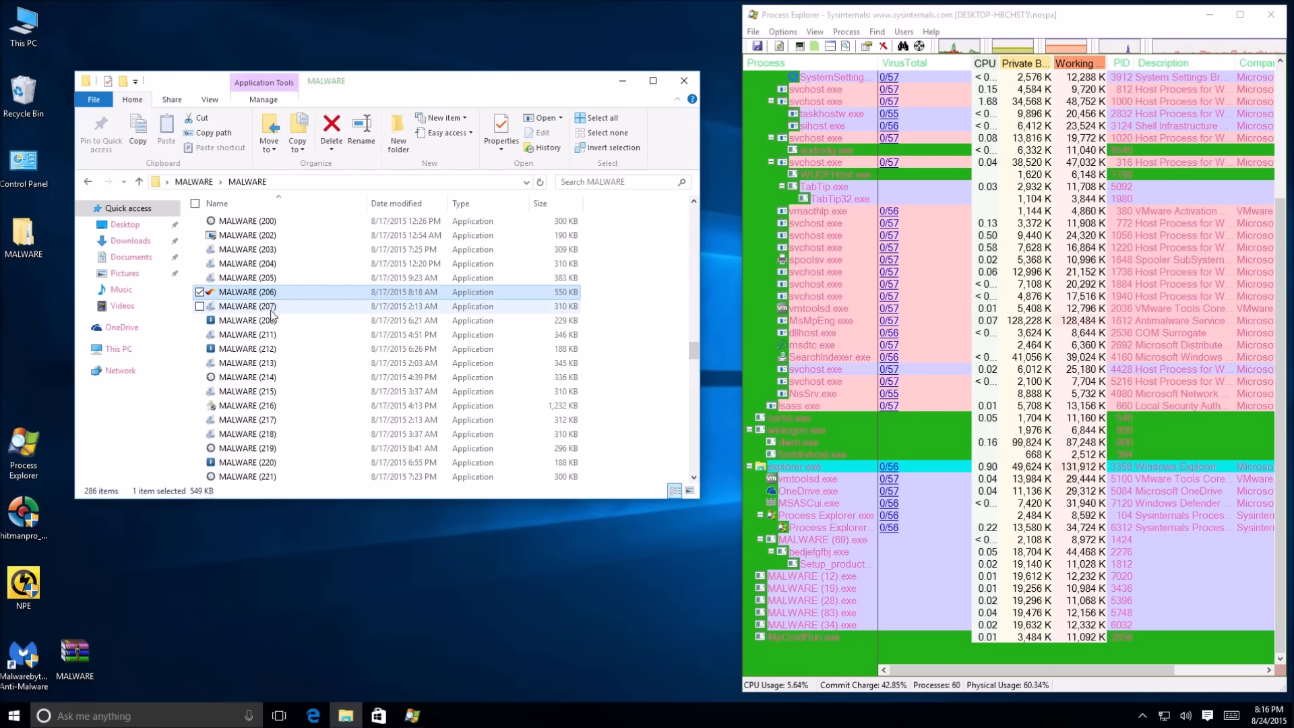
left_click(270, 321)
double_click(270, 320)
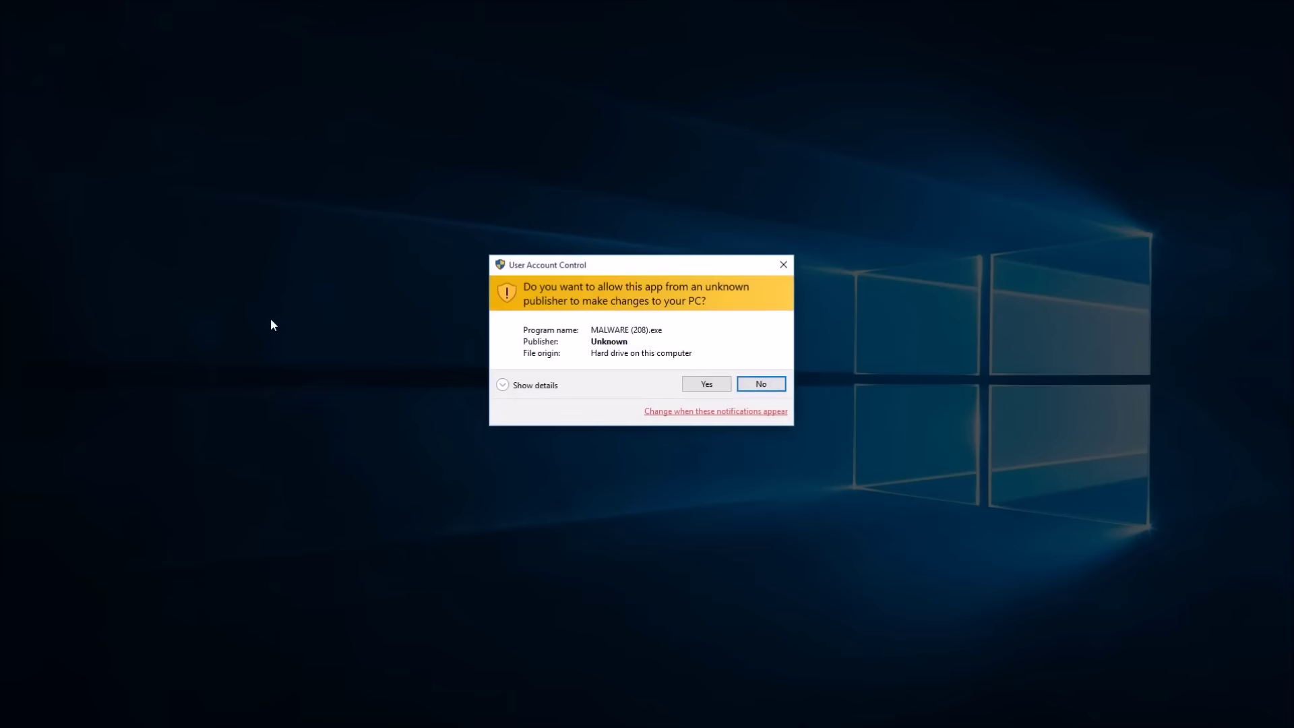
left_click(704, 384)
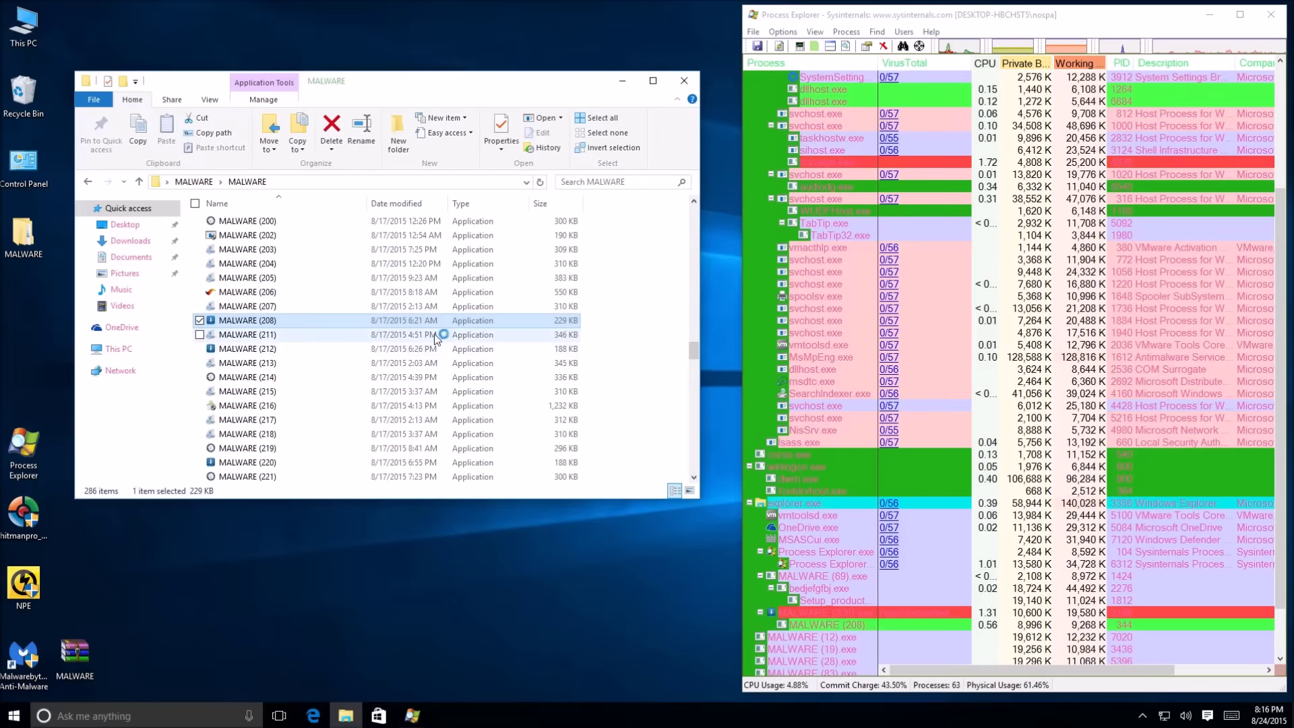
Step: Launch MALWARE (145) and dismiss its app-can't-run message
left_click(694, 263)
left_click(694, 263)
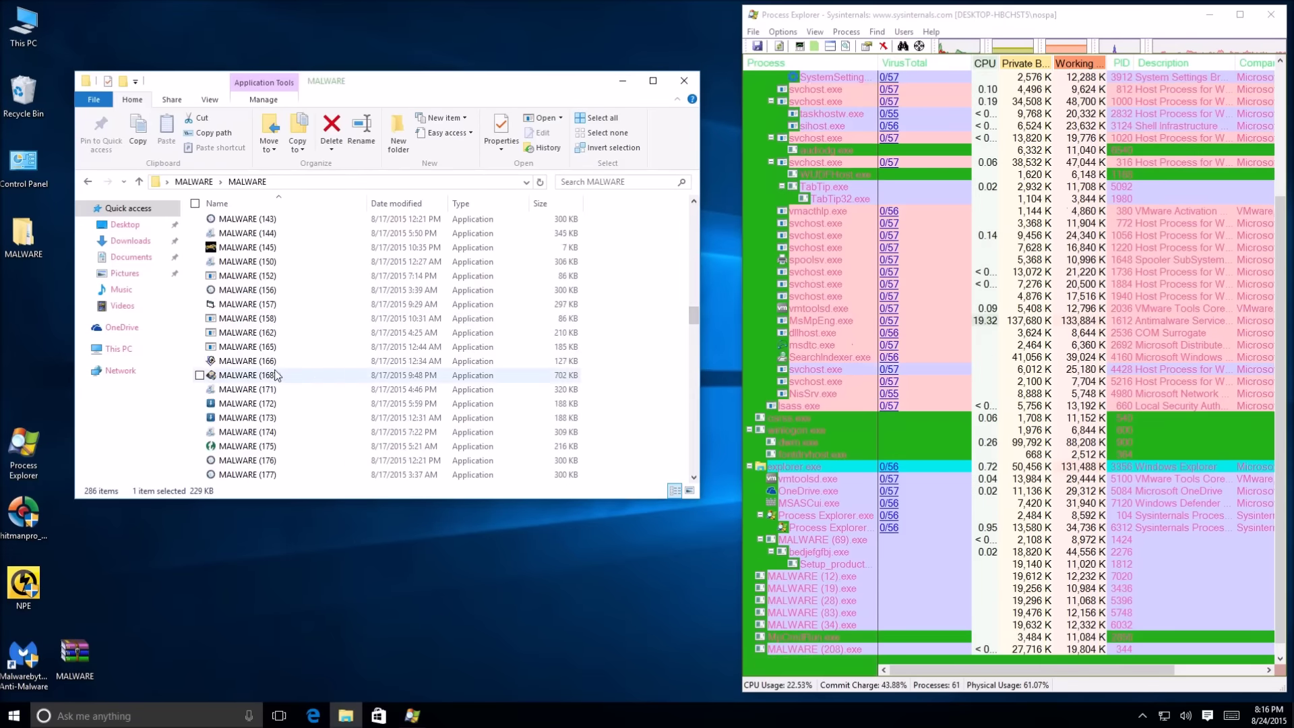
double_click(268, 248)
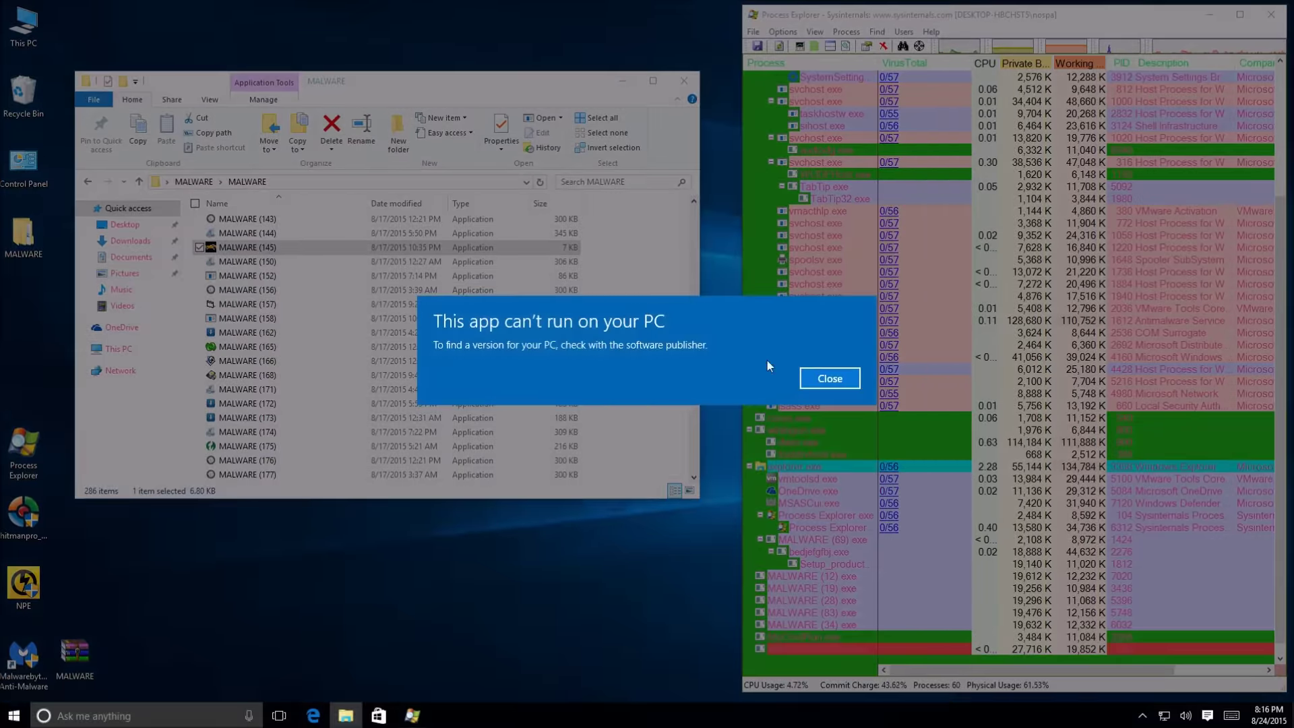
left_click(829, 378)
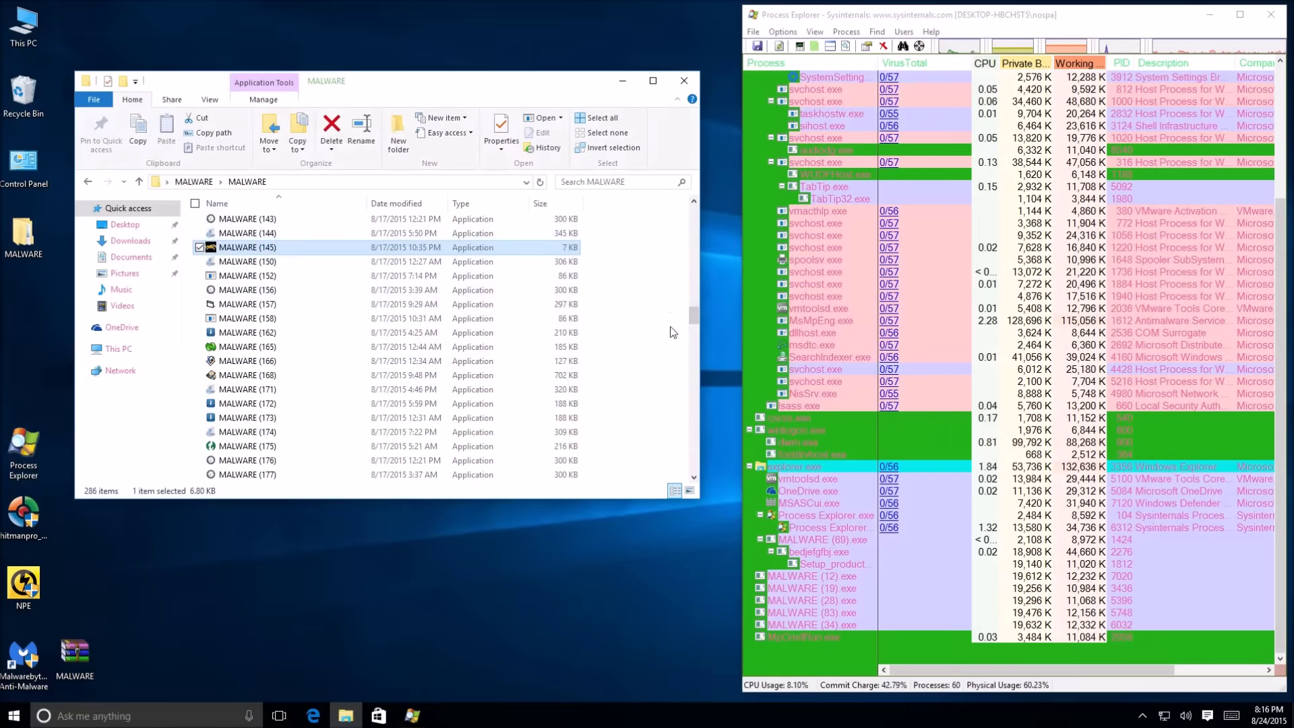
Step: Run MALWARE (175) with admin rights approved
scroll(693, 475, "down", 3)
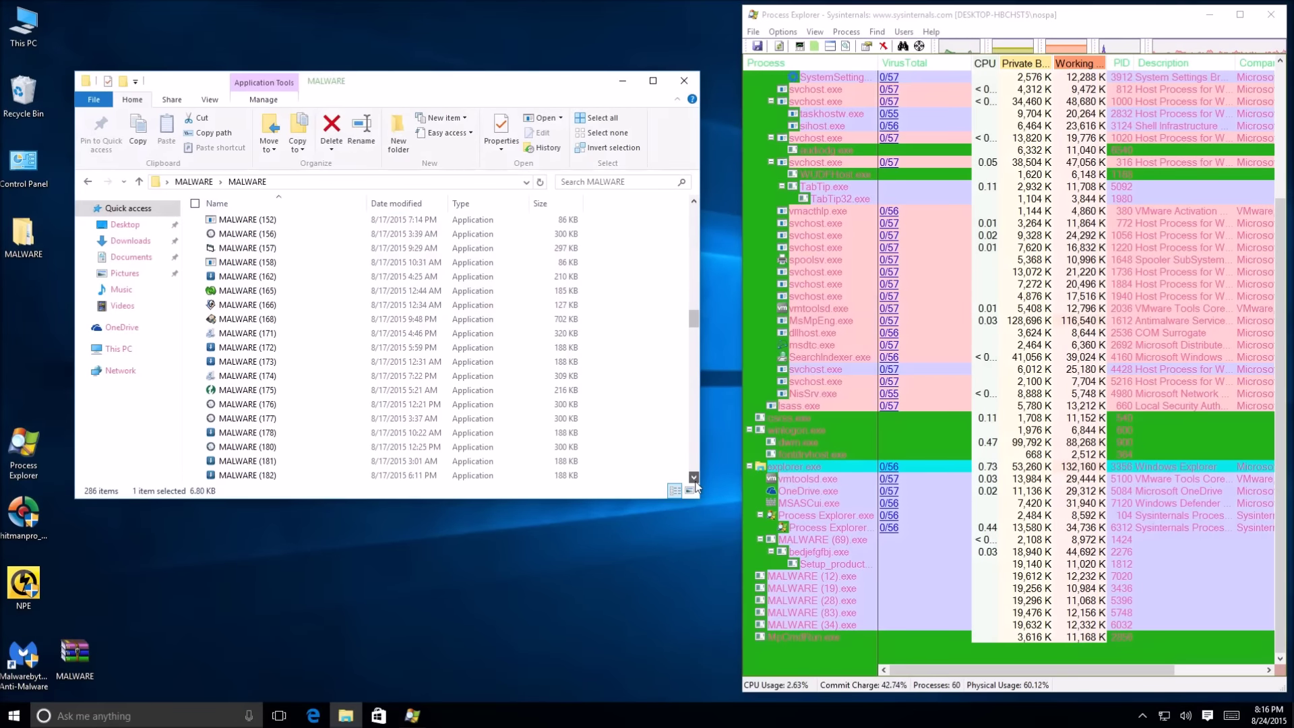
left_click(248, 253)
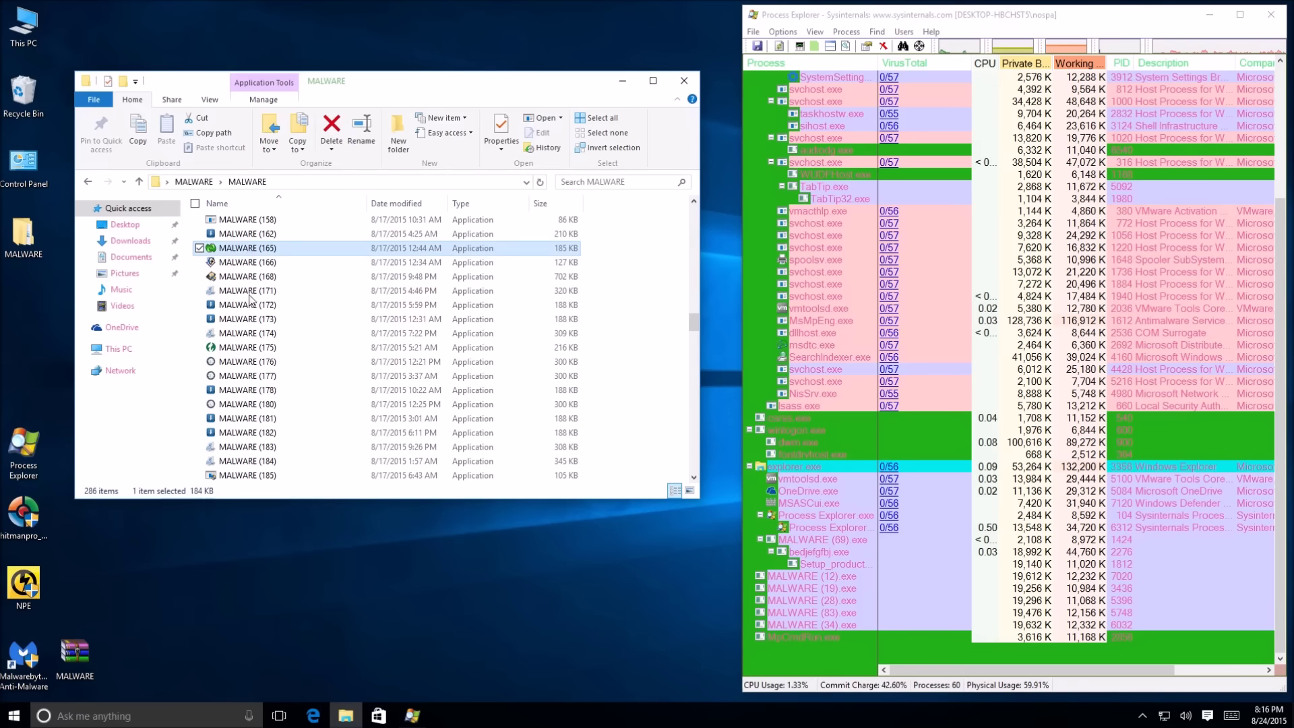
left_click(250, 349)
double_click(250, 349)
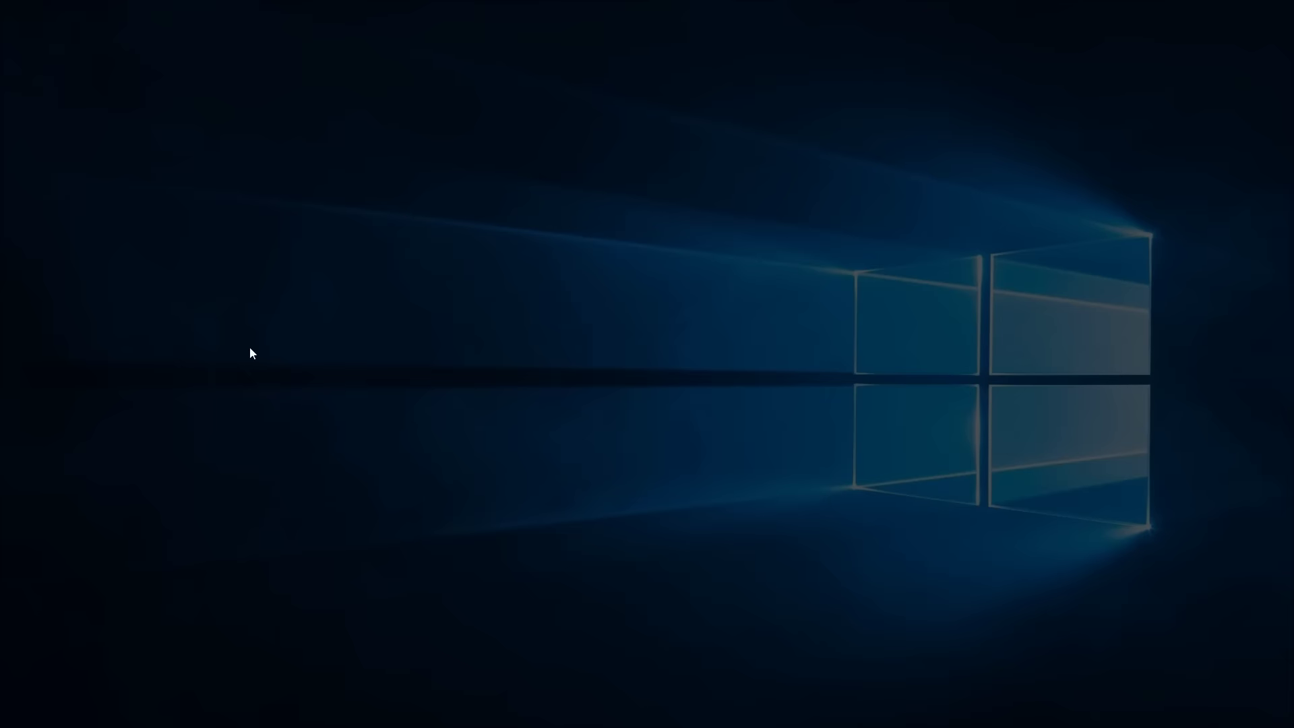
left_click(705, 387)
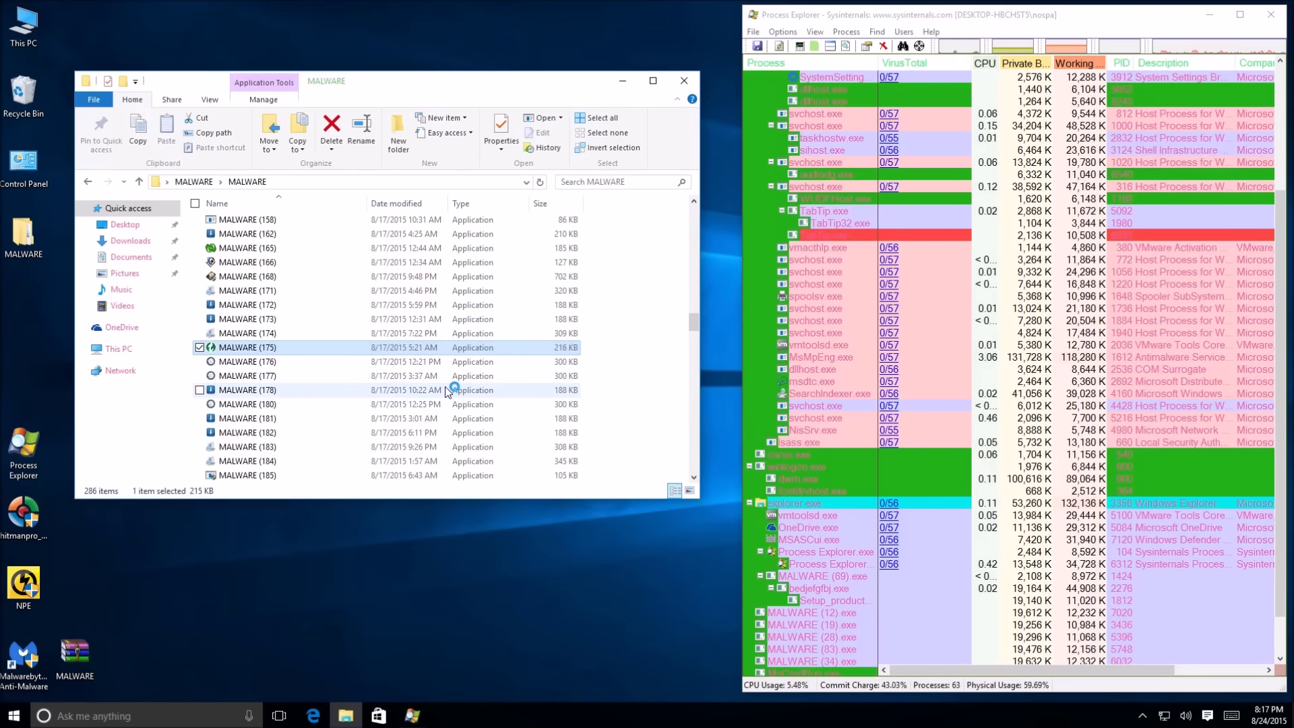
left_click_drag(697, 329, 696, 308)
Step: Launch MALWARE (136) and (130), dismissing the error message each one shows
double_click(292, 332)
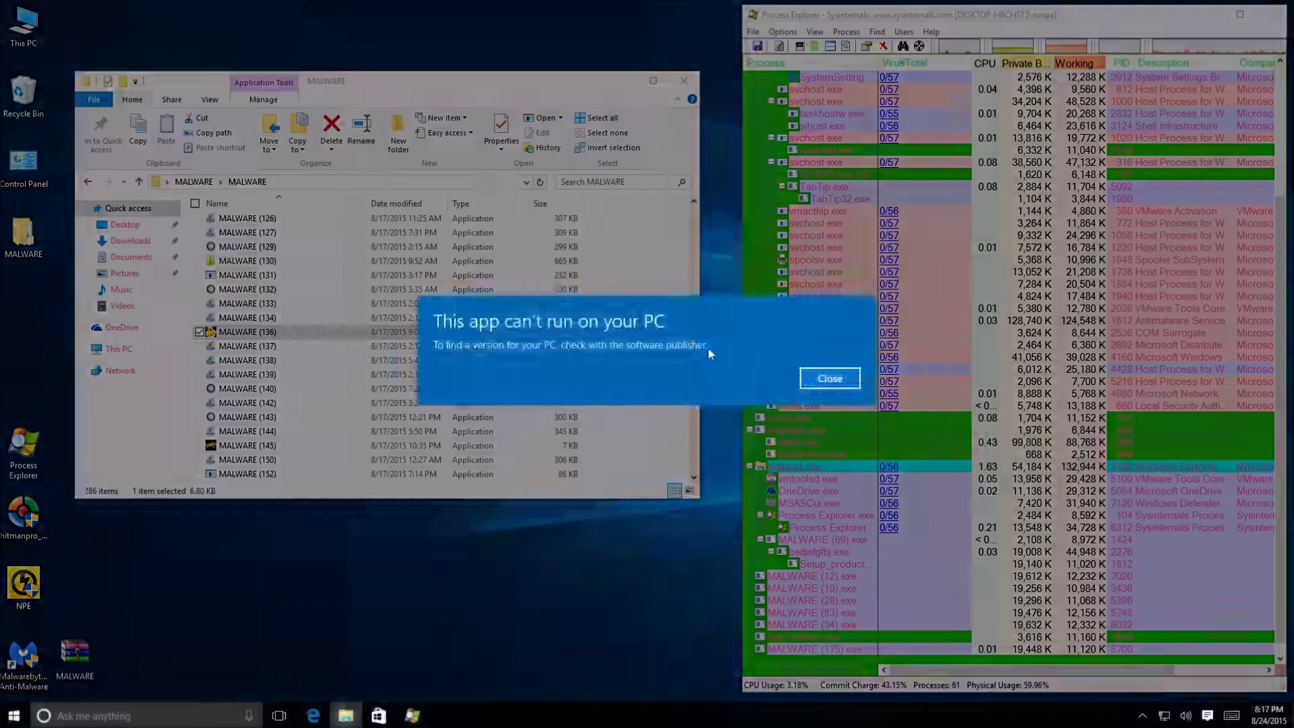
left_click(829, 378)
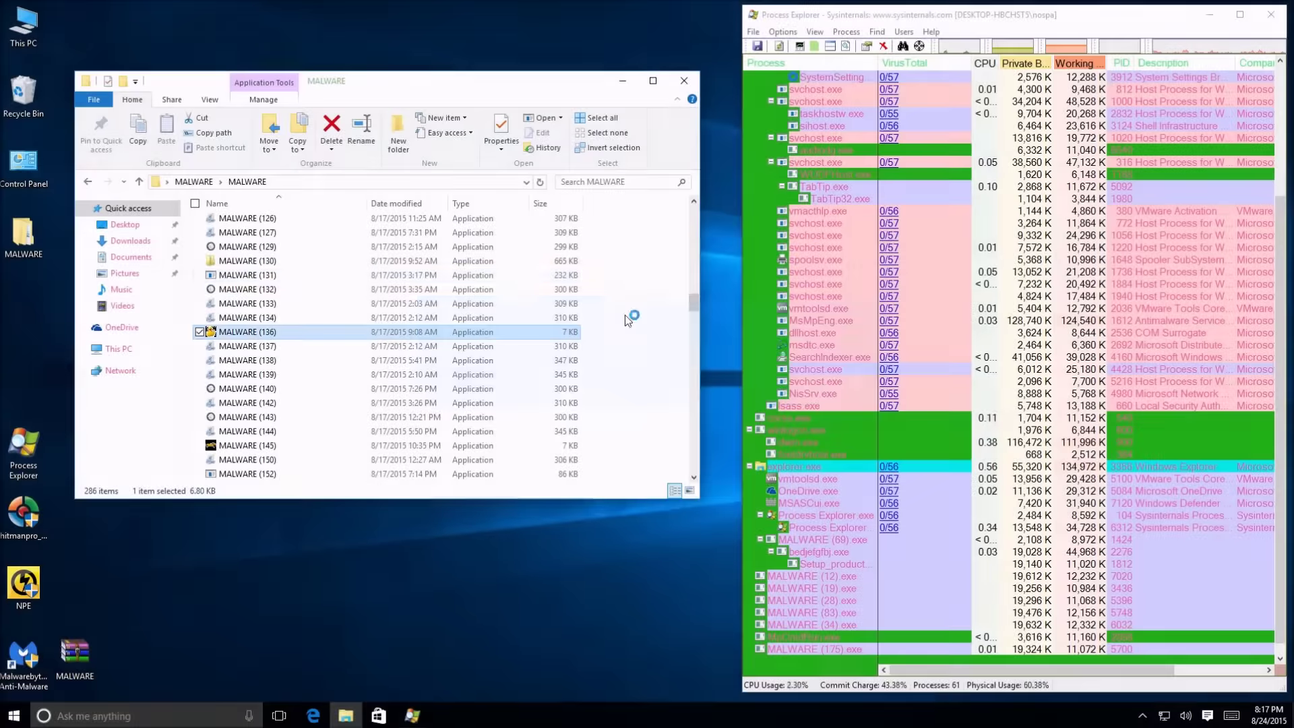
double_click(291, 264)
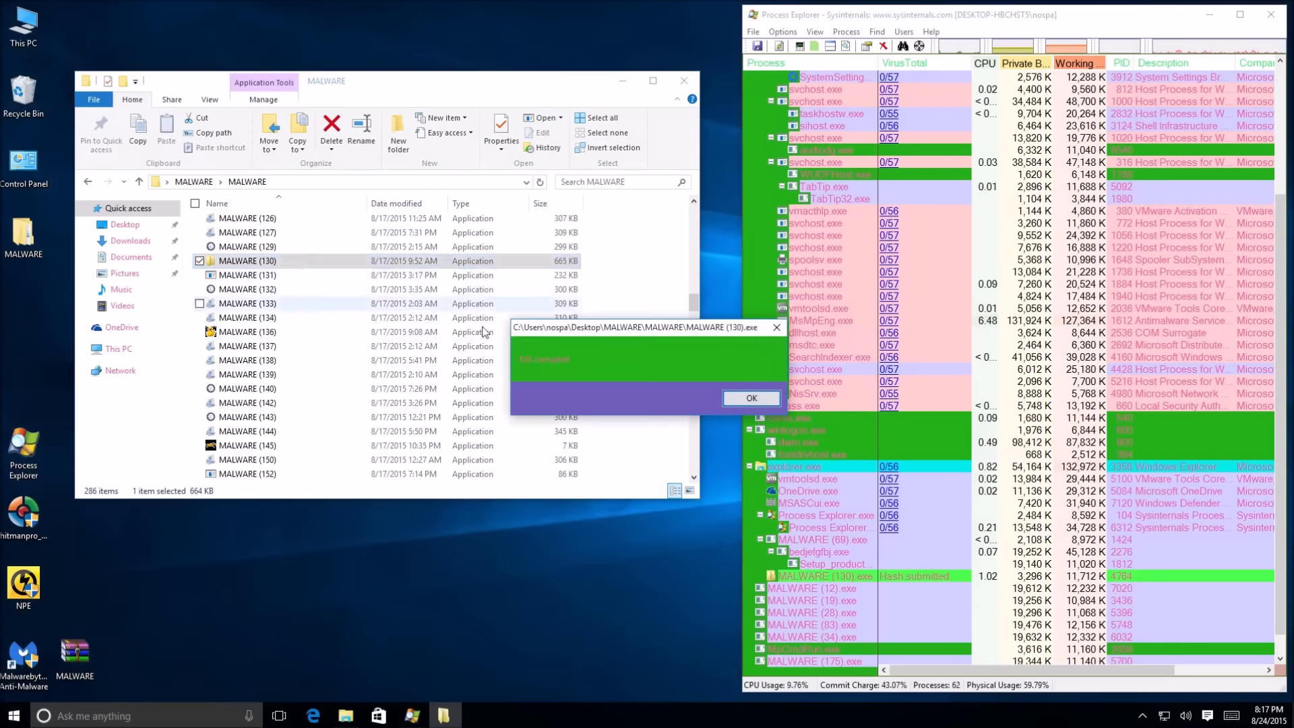
left_click(748, 404)
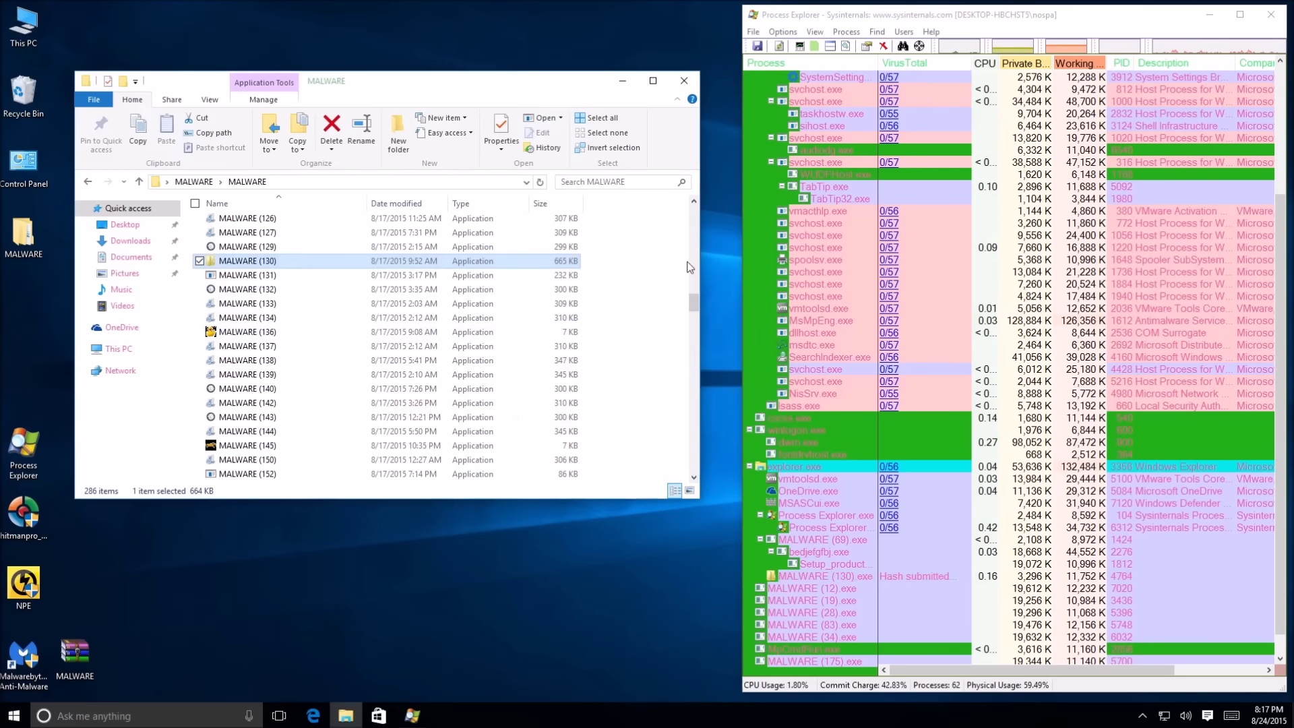
left_click(694, 202)
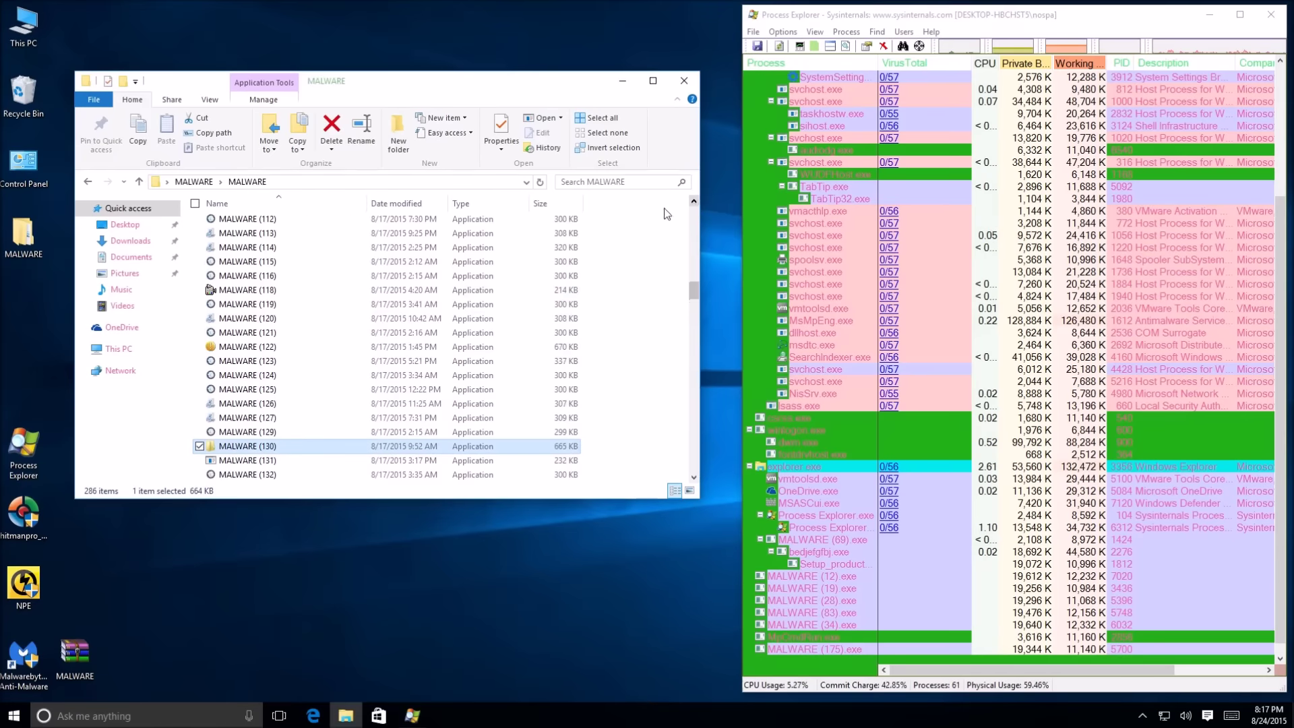
Step: Launch MALWARE (118) and (120), approving admin rights for (120)
left_click(299, 356)
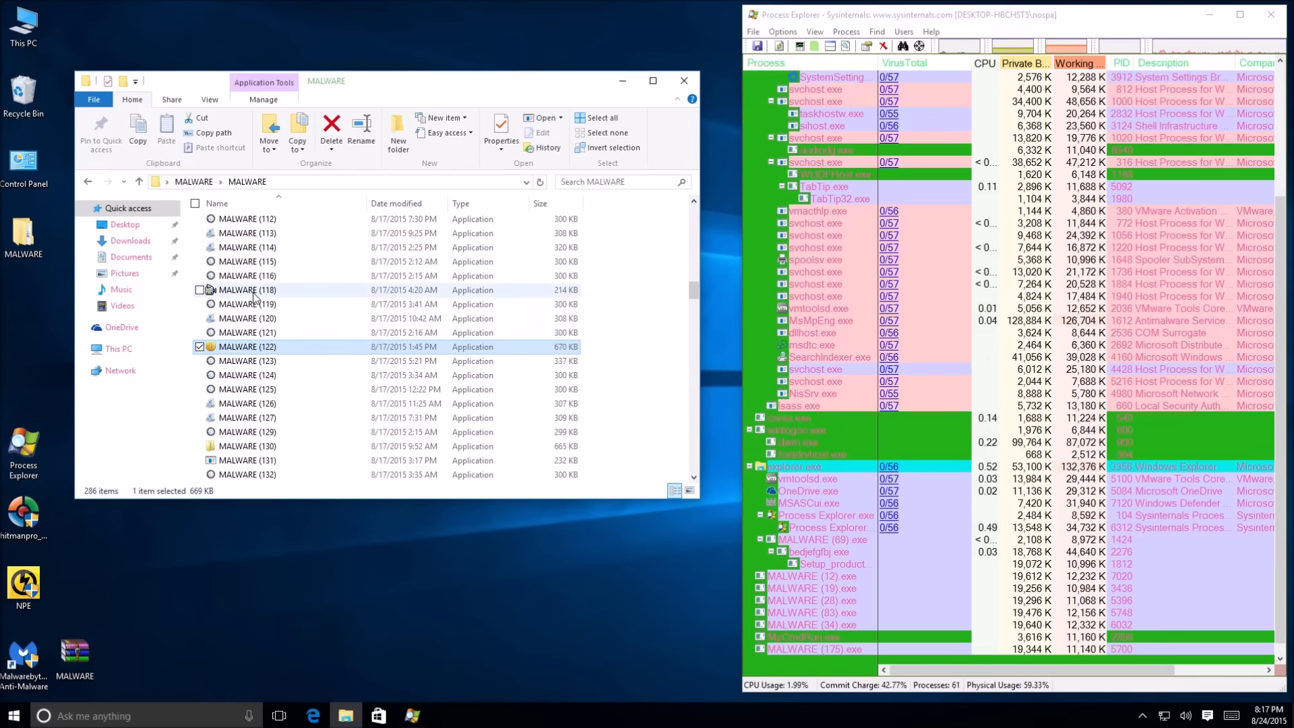
double_click(254, 291)
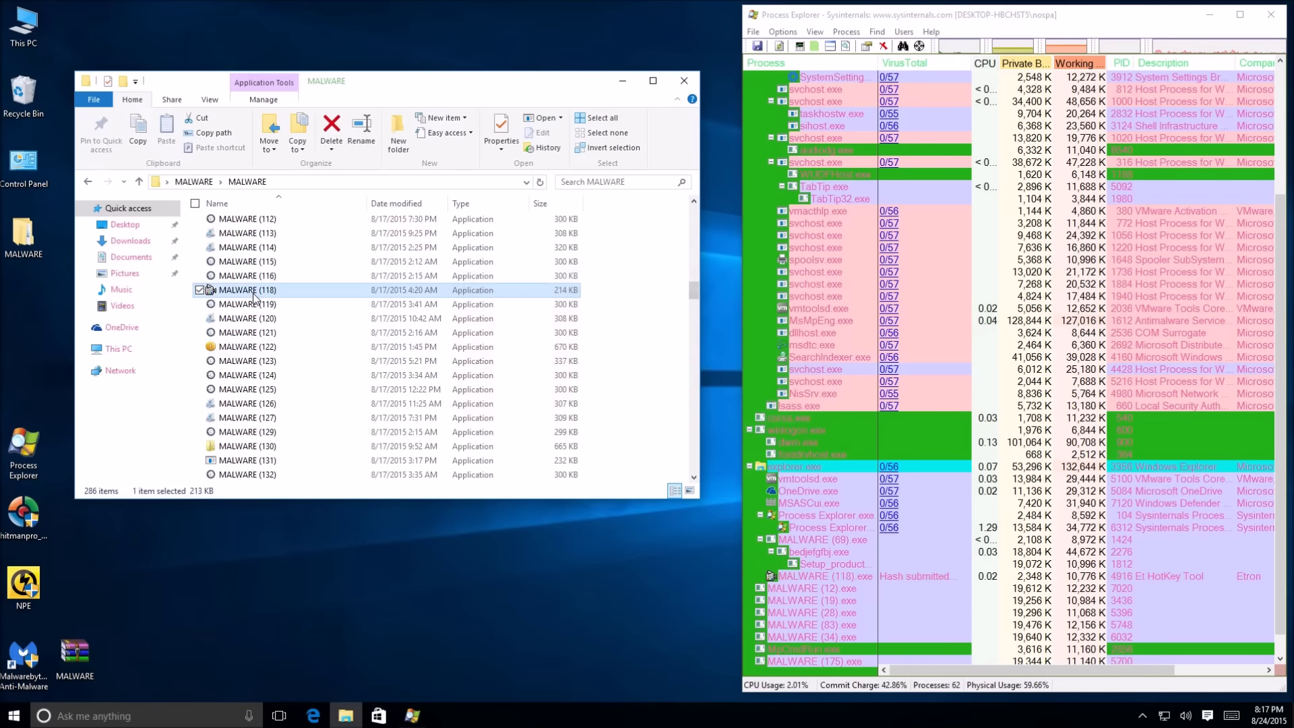
double_click(253, 319)
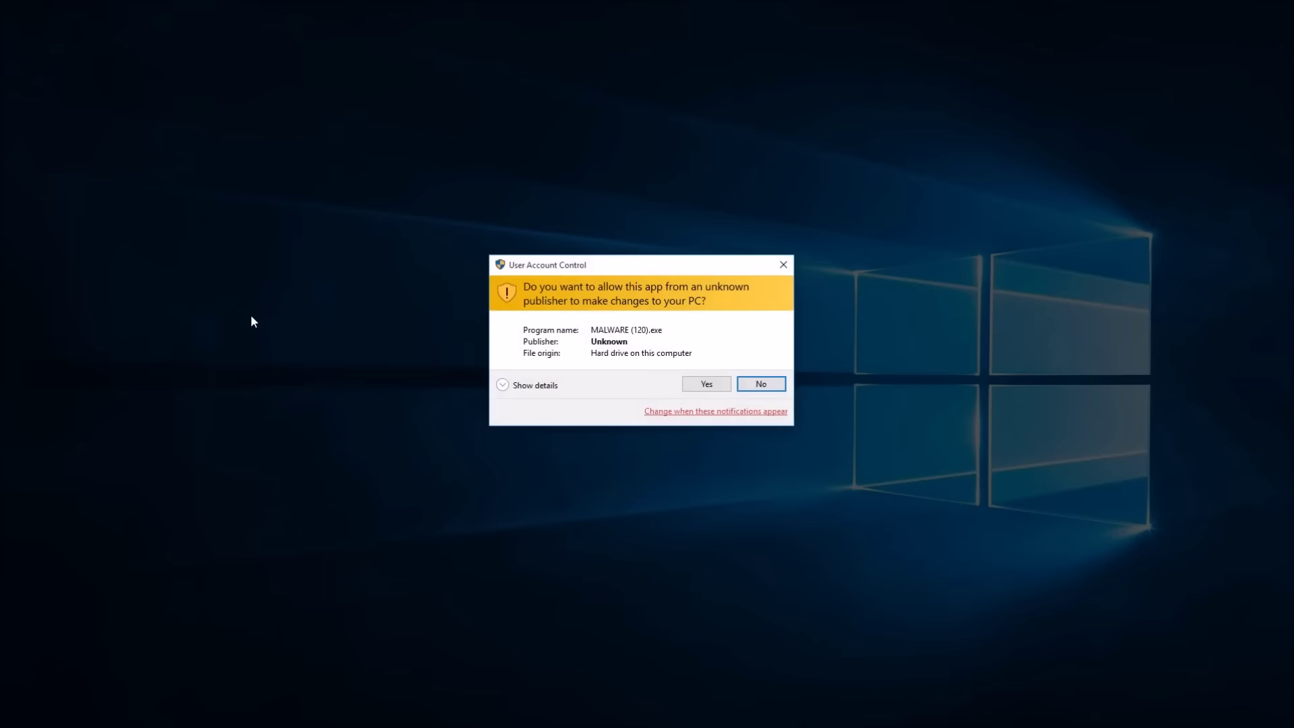
left_click(695, 386)
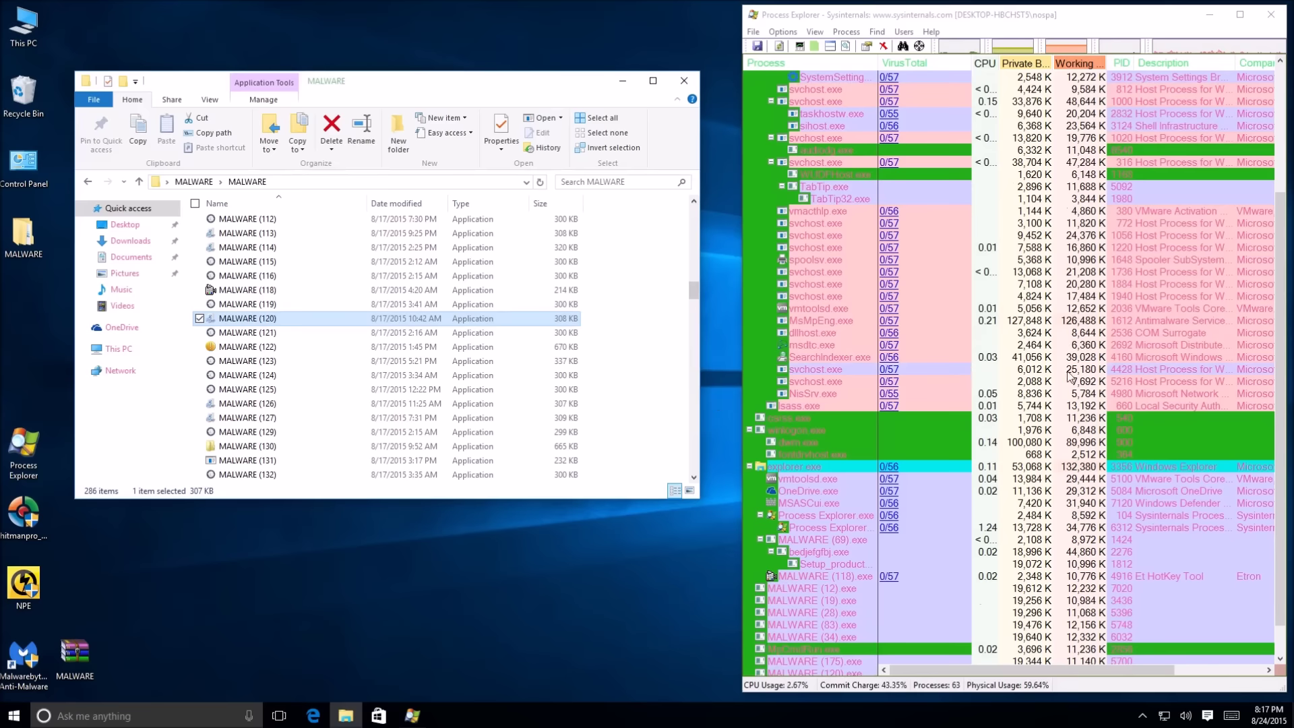
Step: Close the MALWARE folder window and quit Process Explorer
scroll(851, 604, "down", 1)
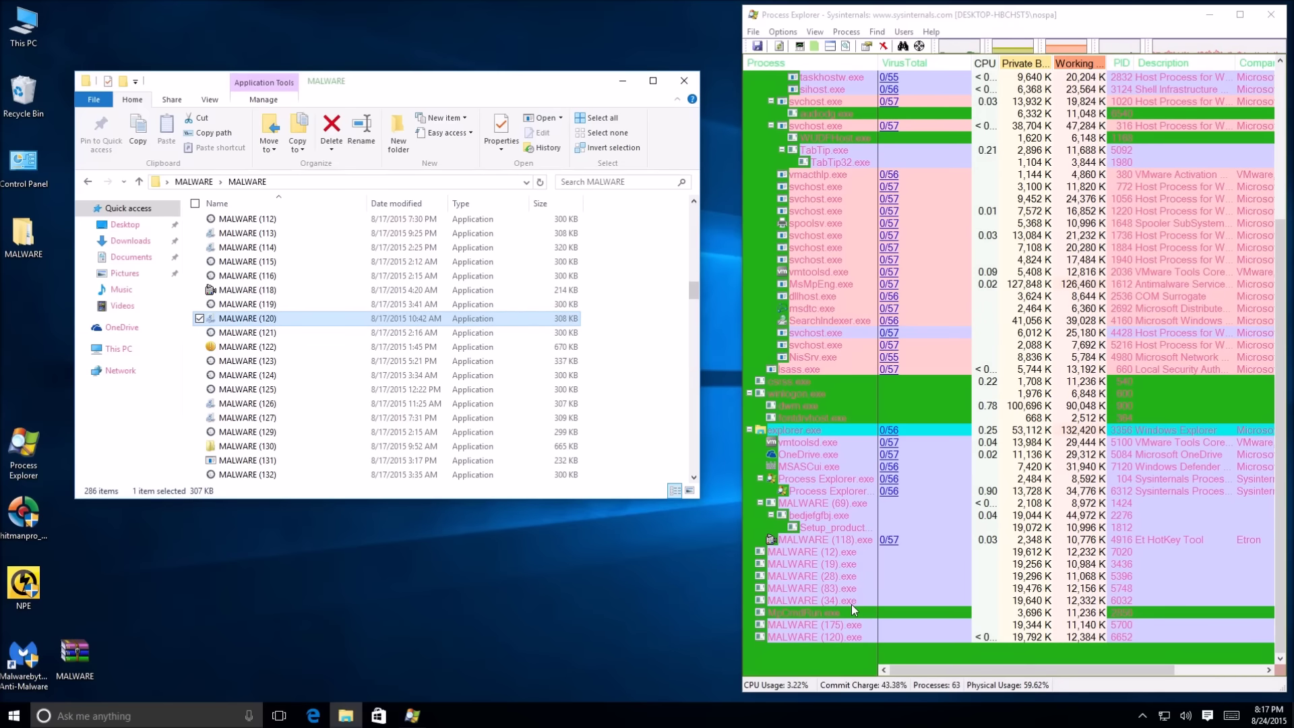
scroll(851, 604, "up", 6)
scroll(823, 616, "down", 6)
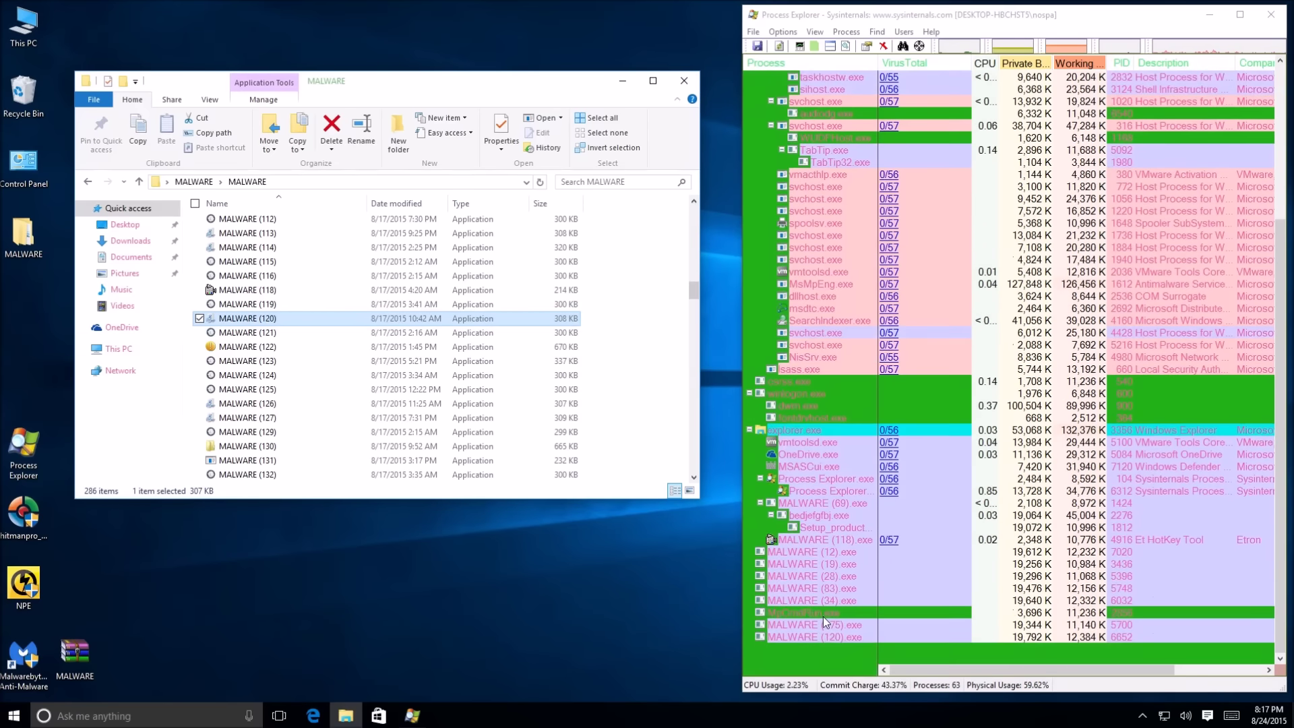
scroll(890, 565, "up", 6)
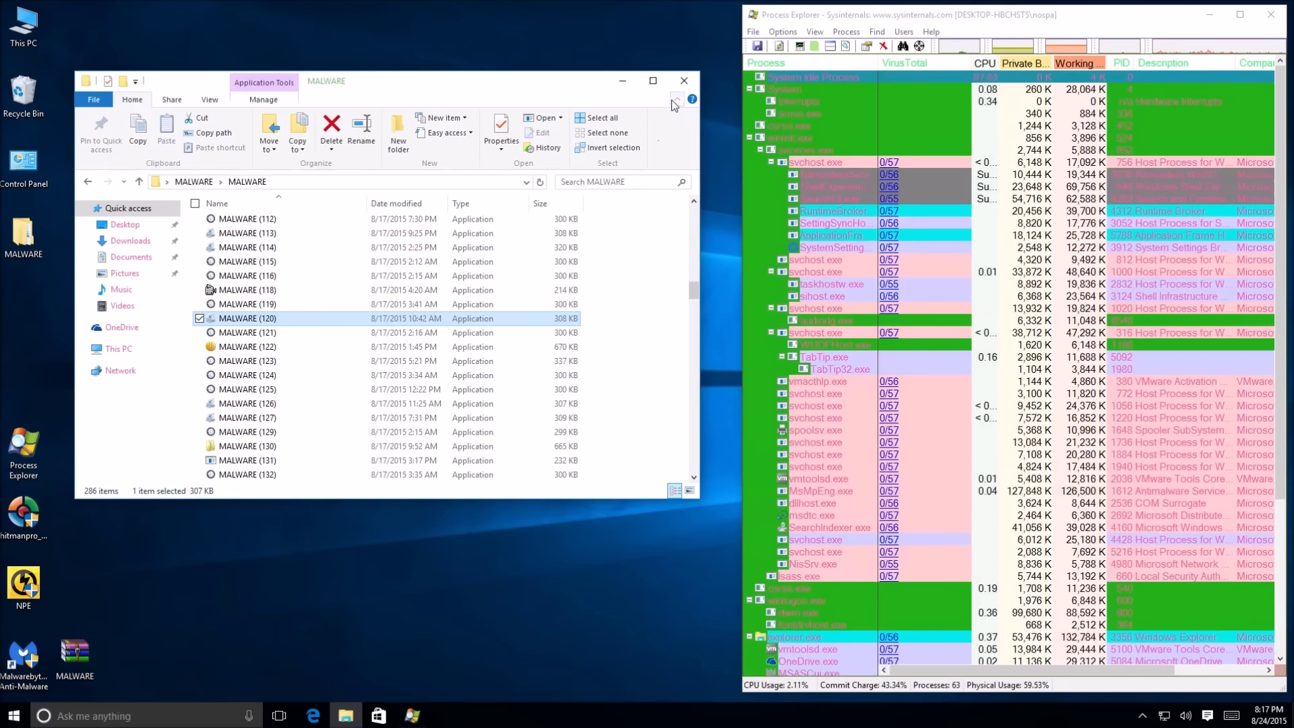
left_click(682, 81)
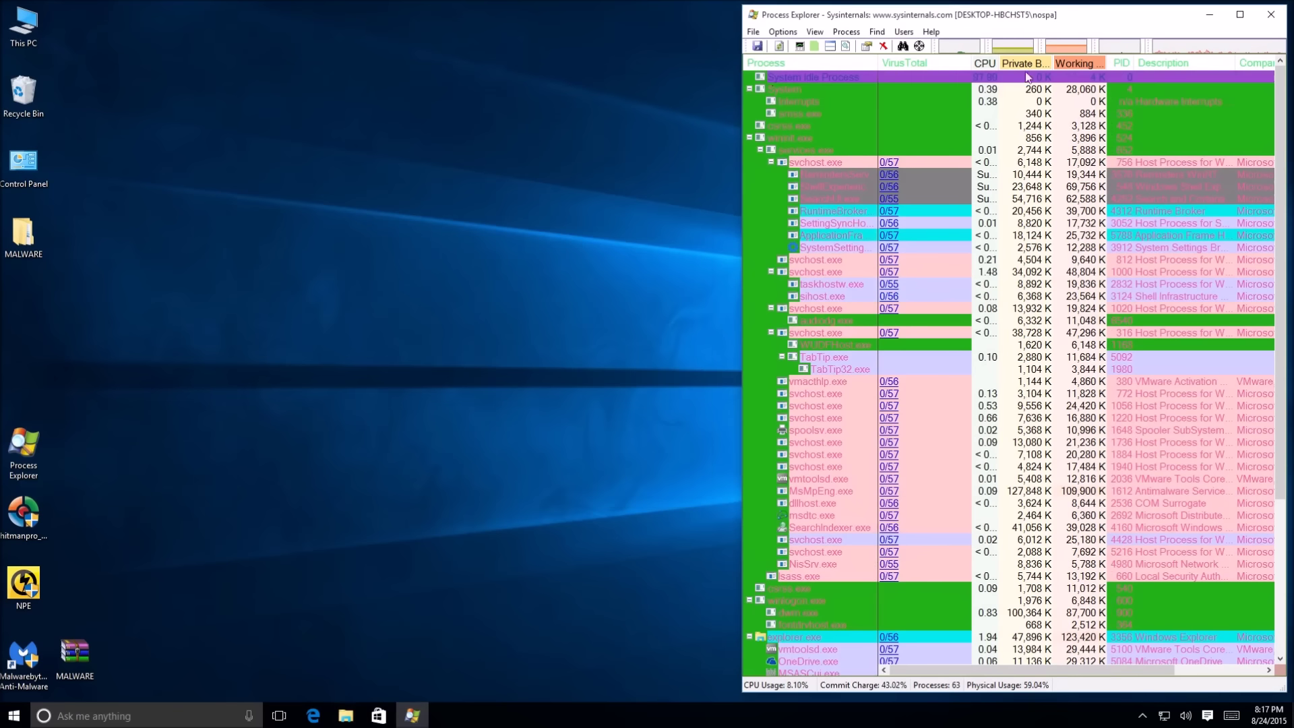
left_click(1267, 14)
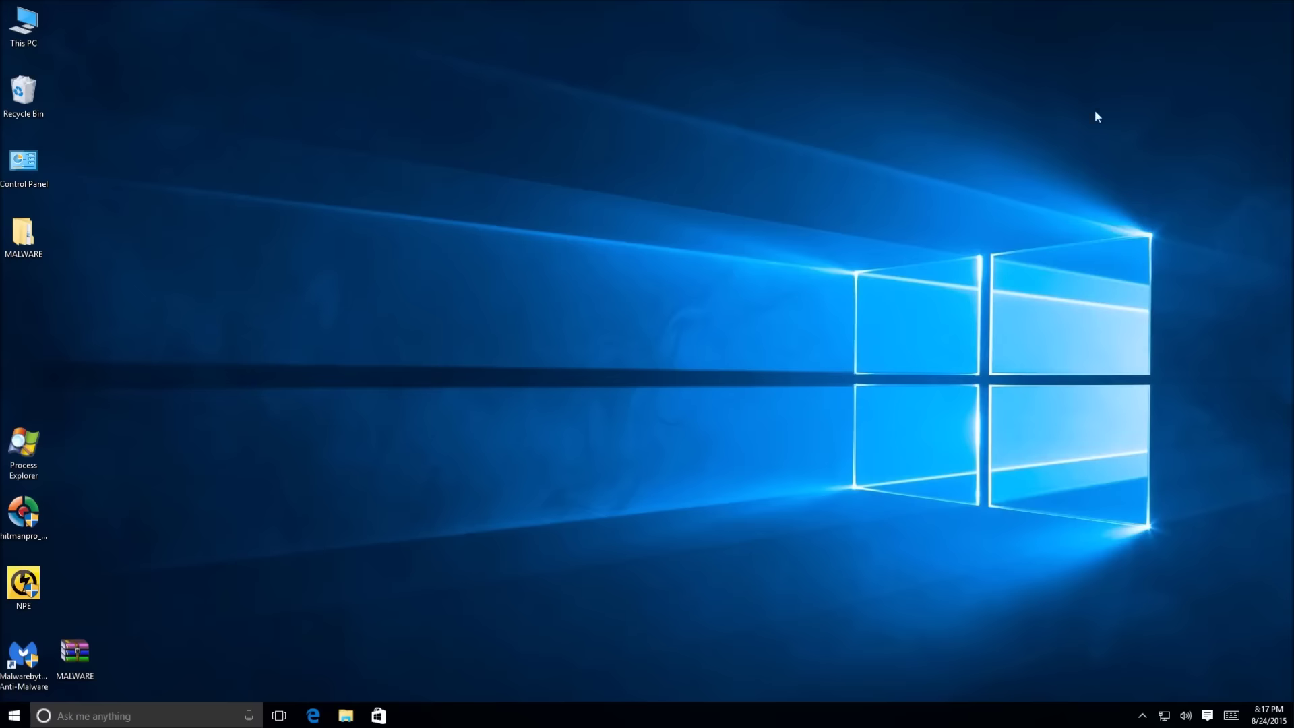
Step: Restart the computer from the Start menu's power options
left_click(14, 715)
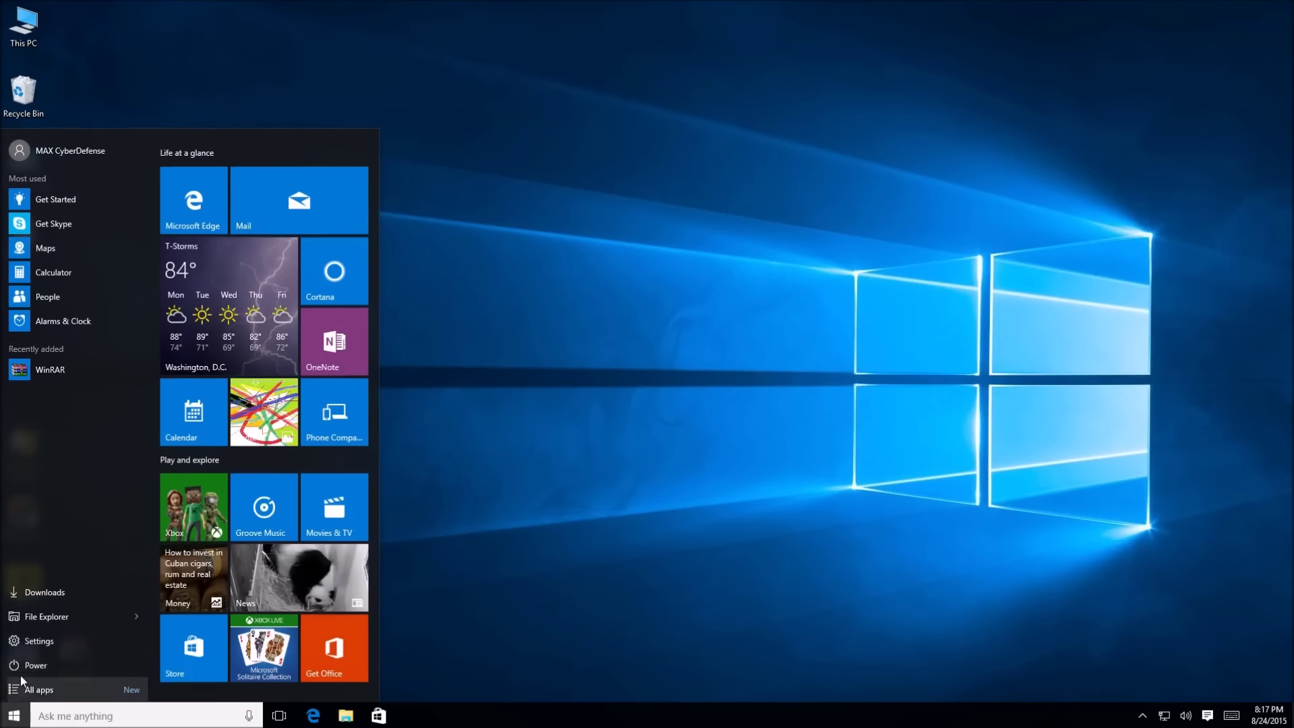
left_click(34, 664)
left_click(75, 634)
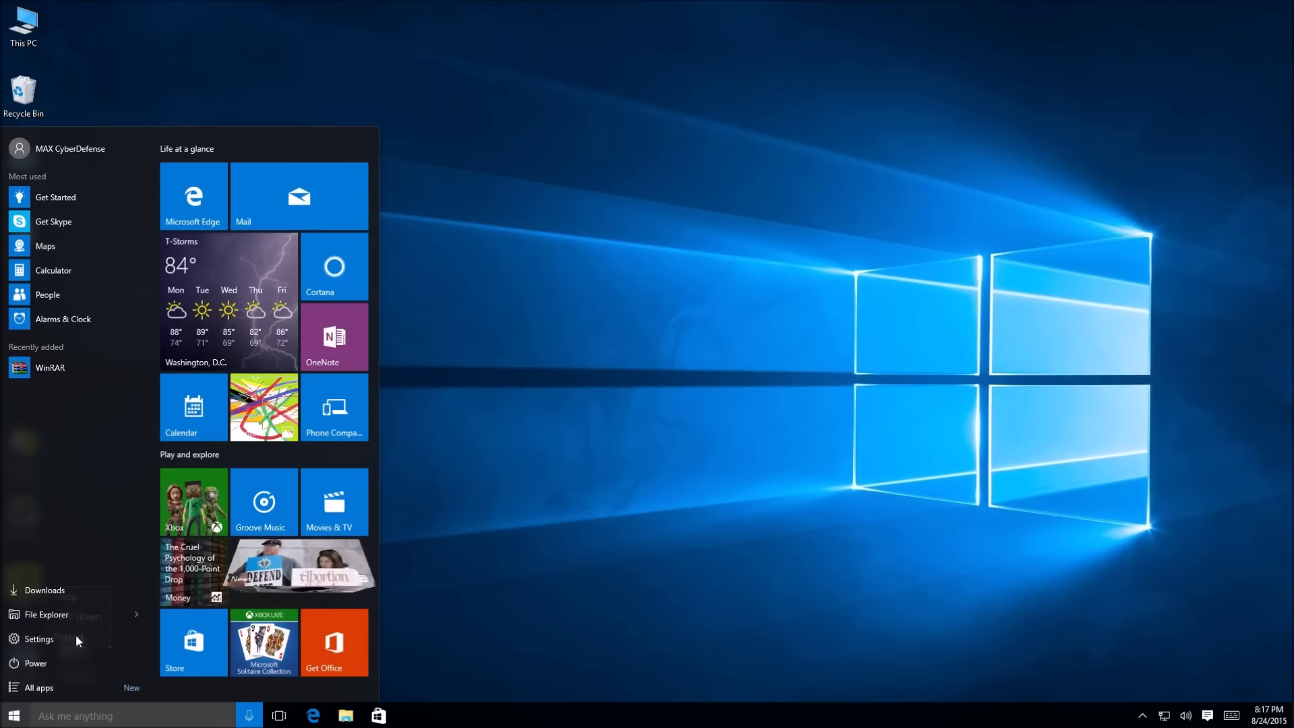